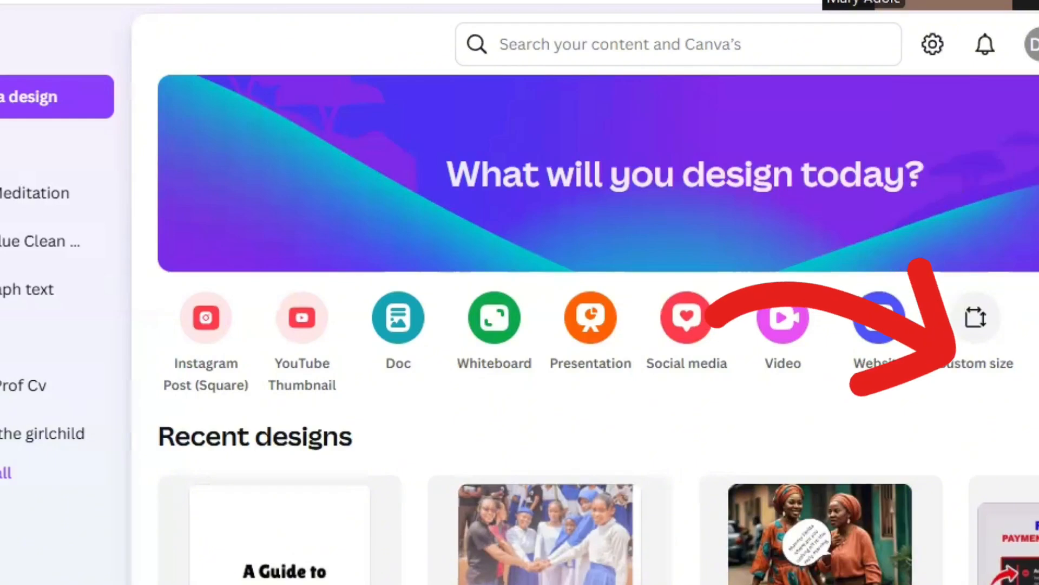
Step: Create a custom-size design 6.125 in wide by 9.25 in high, with units in inches
click(964, 337)
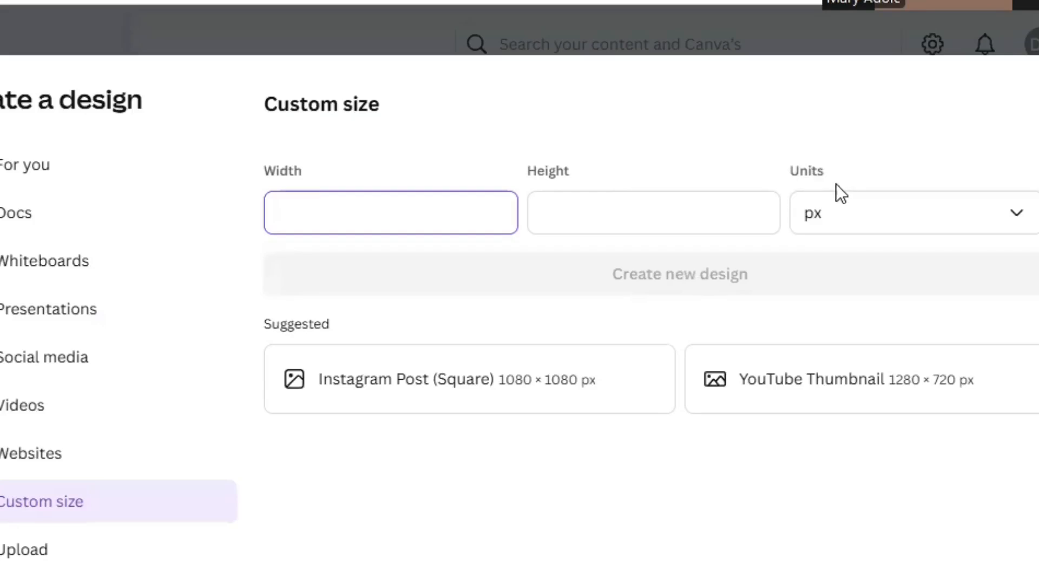
click(981, 230)
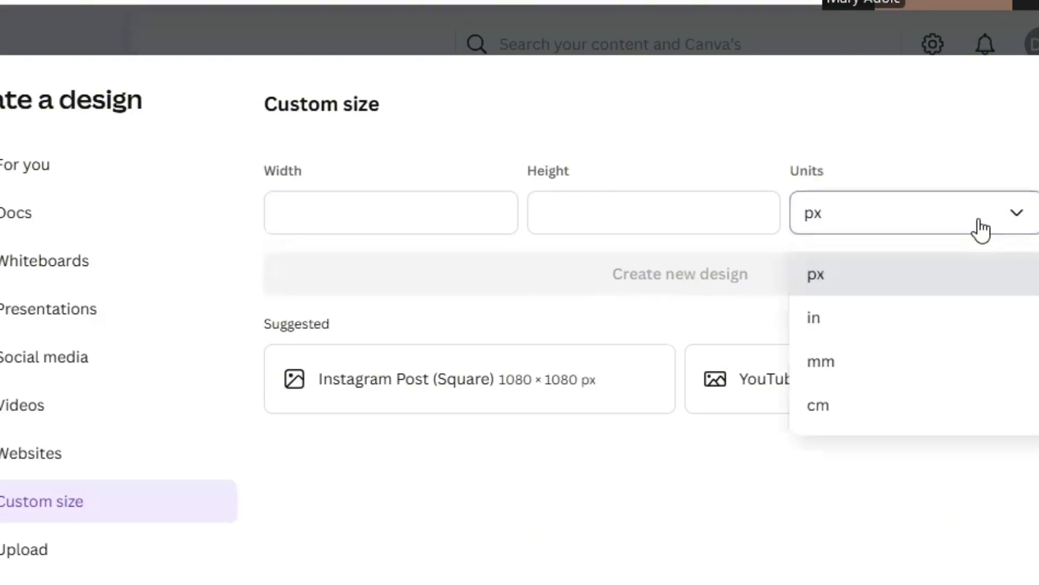
click(843, 330)
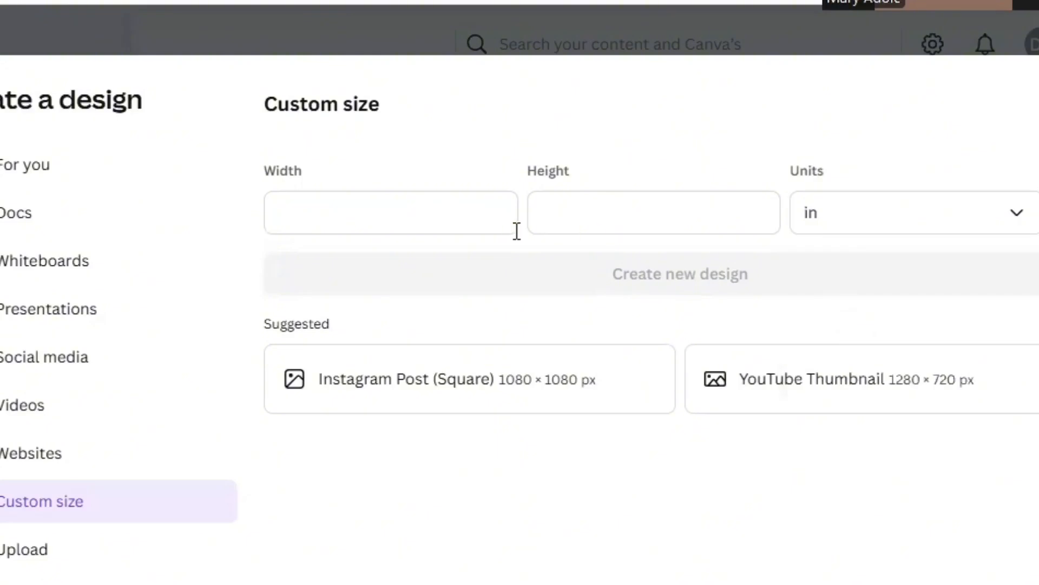
click(488, 225)
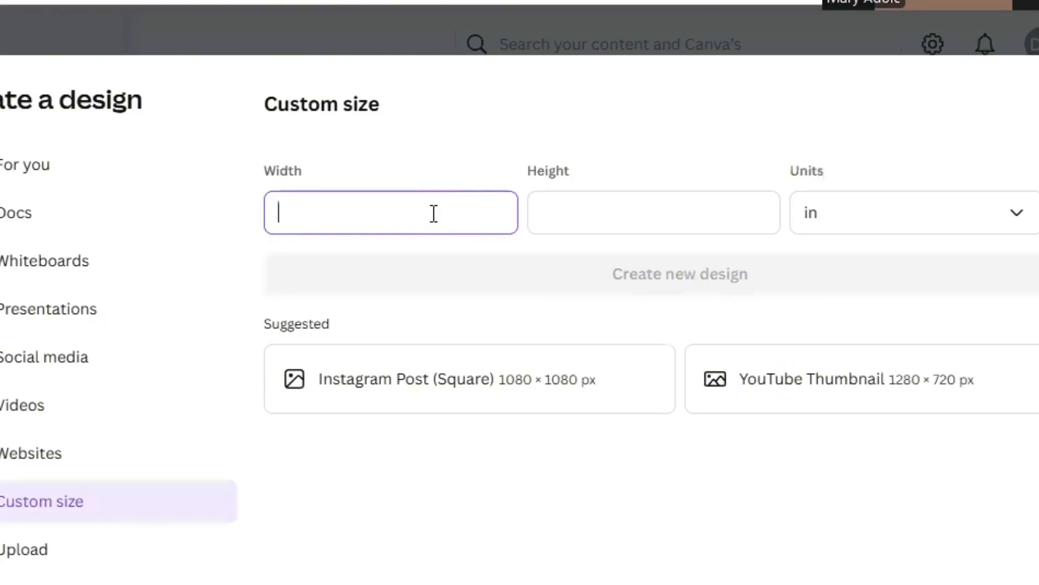
text(6.12)
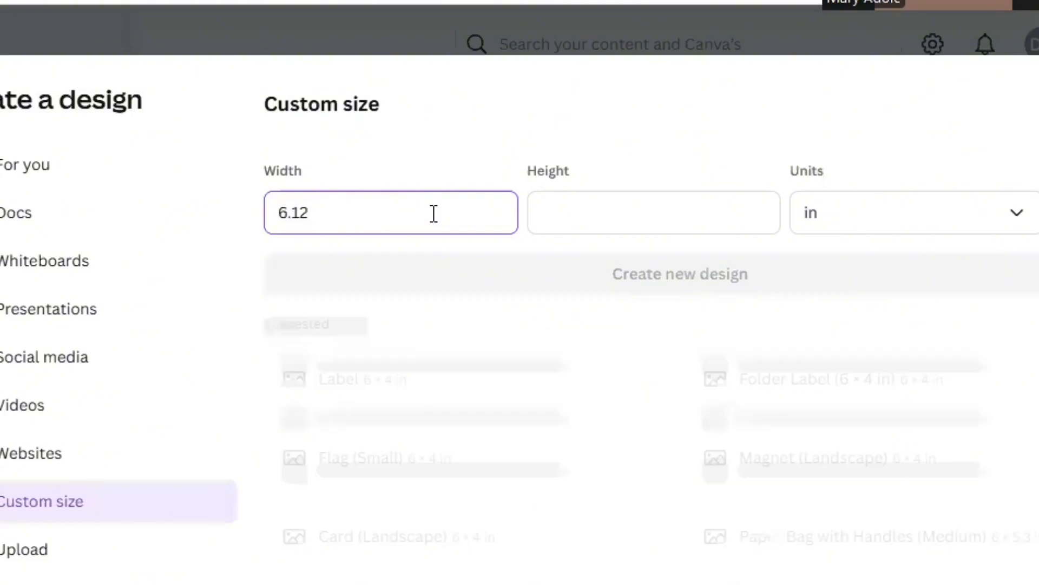
text(5)
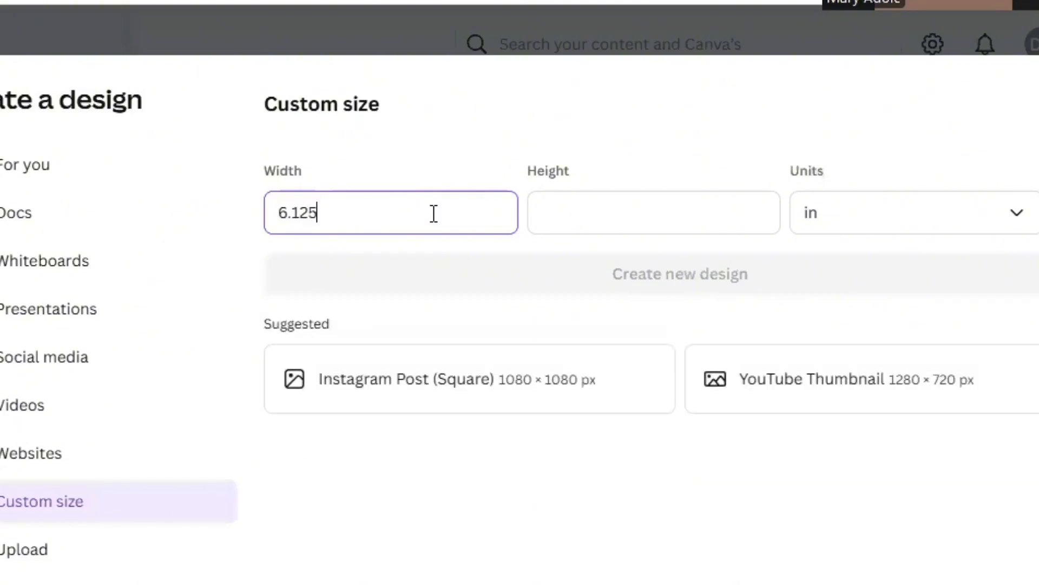
click(648, 217)
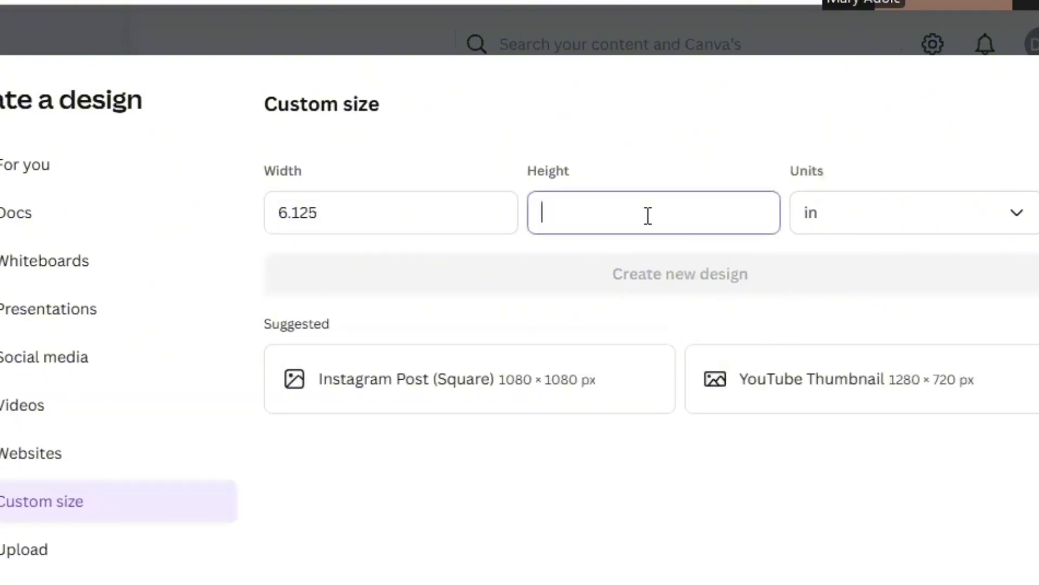
text(9.25)
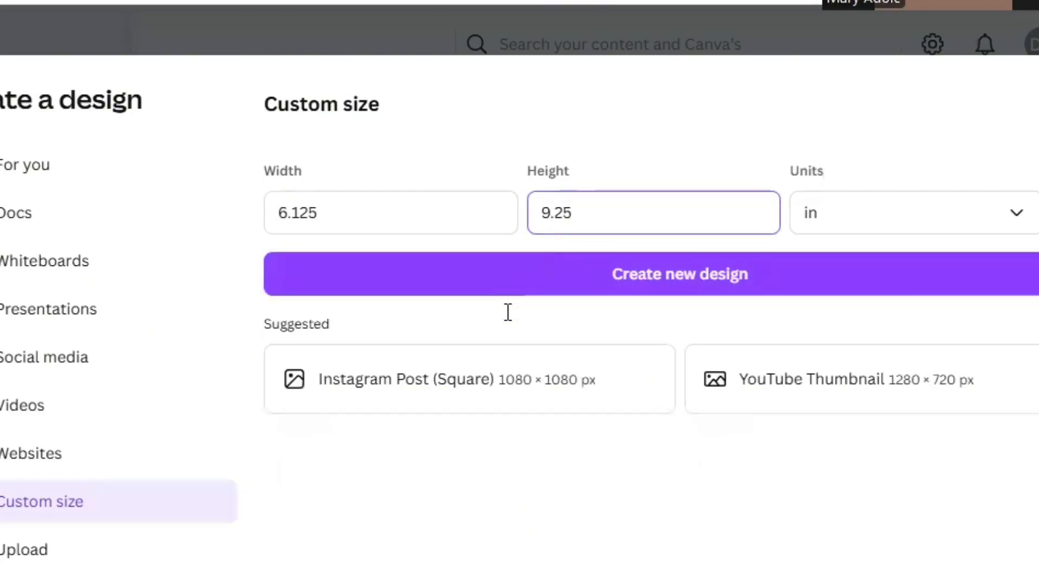
click(639, 284)
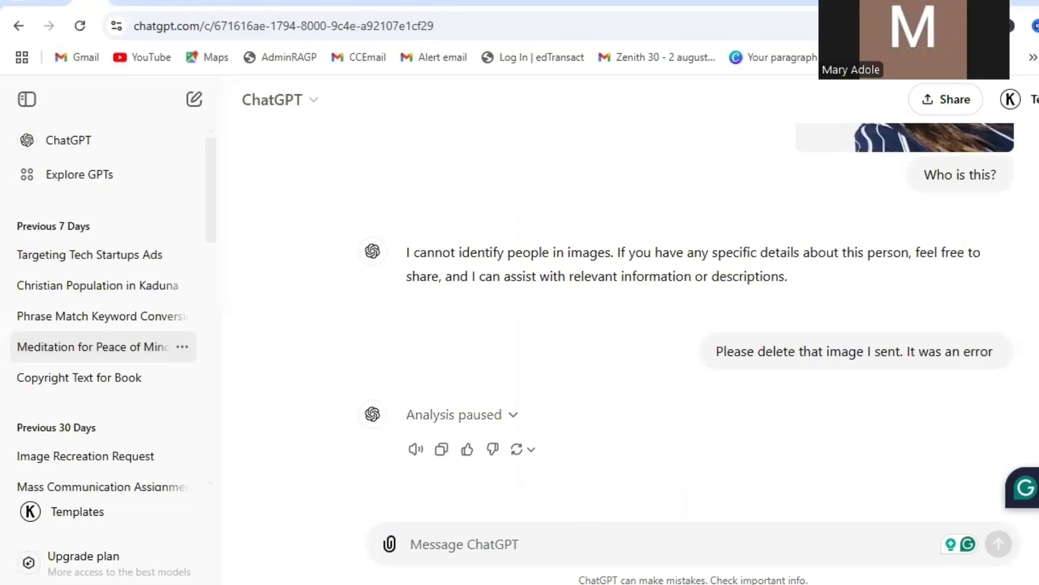
Step: Copy the Introduction heading and paragraph from the ChatGPT conversation and return to the Canva design
scroll(703, 325, up, 20)
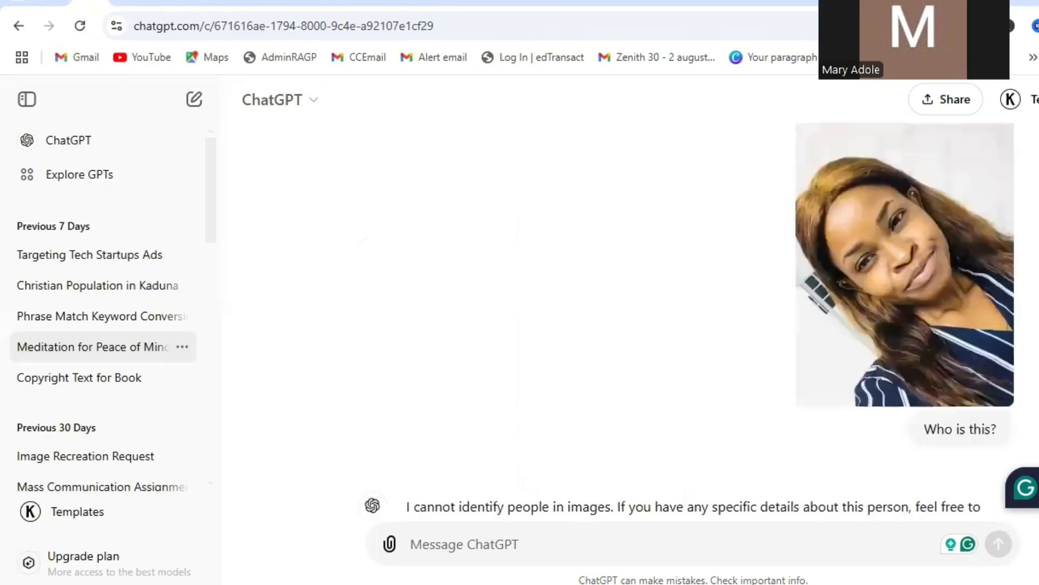
scroll(704, 325, up, 20)
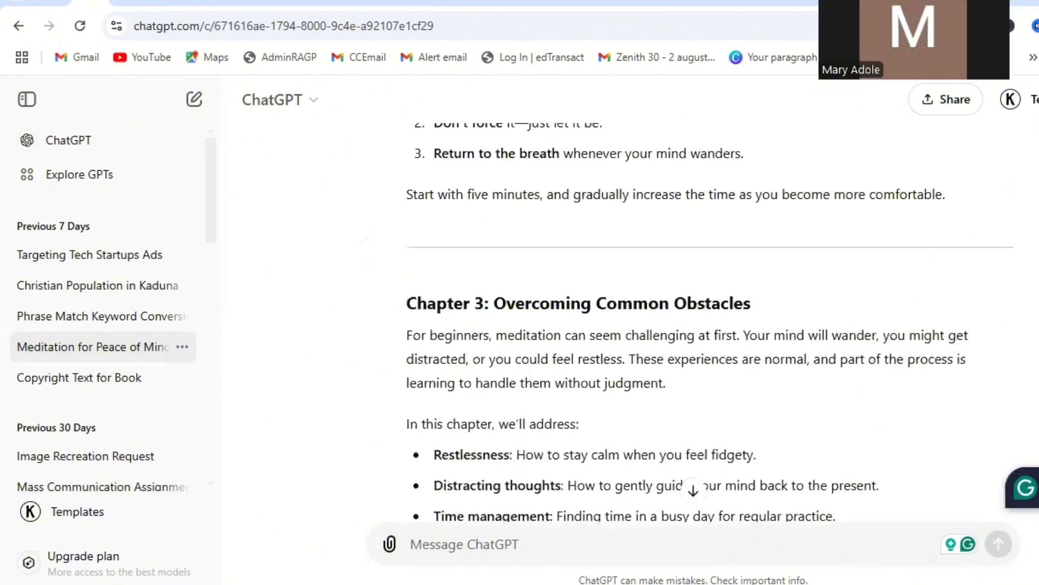
scroll(704, 325, down, 2)
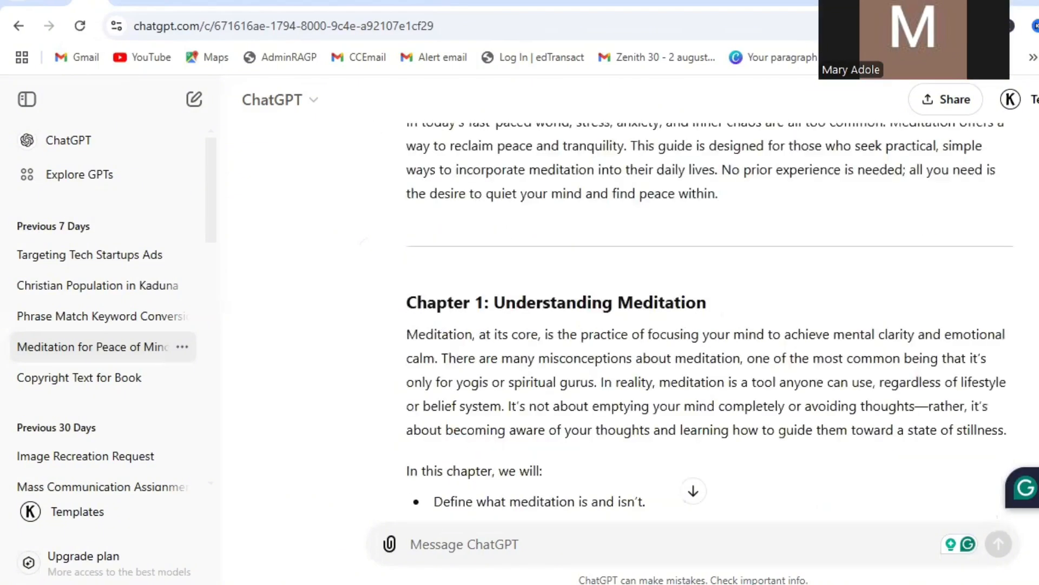
scroll(704, 324, up, 4)
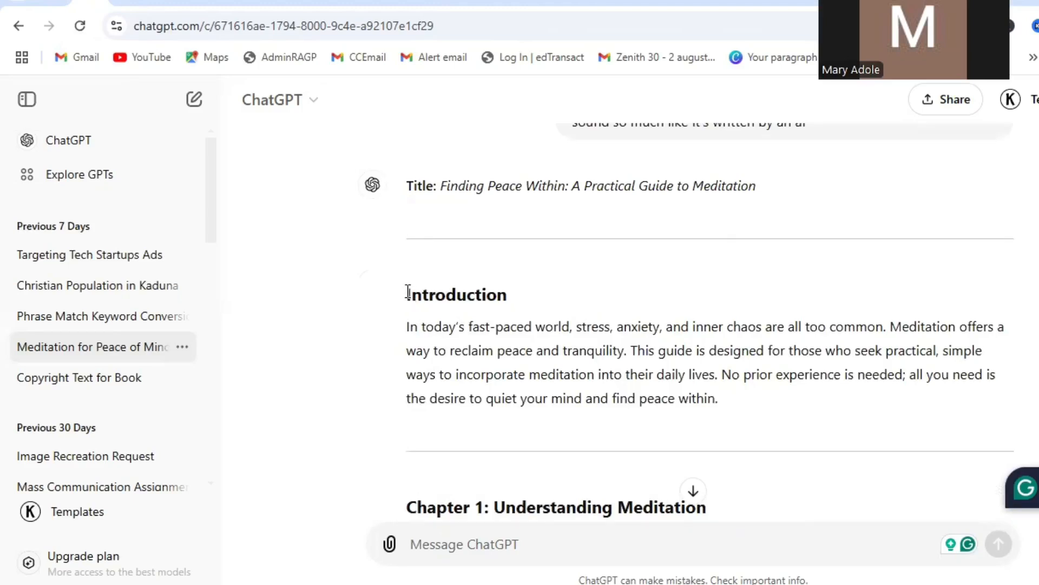
drag(408, 284, 773, 398)
key(ctrl+c)
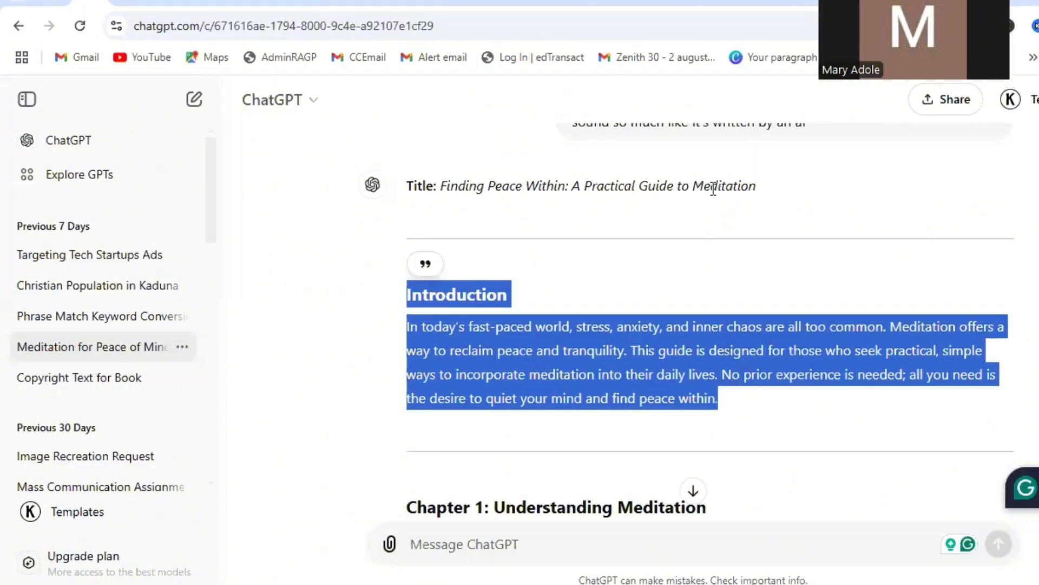
key(ctrl+Tab)
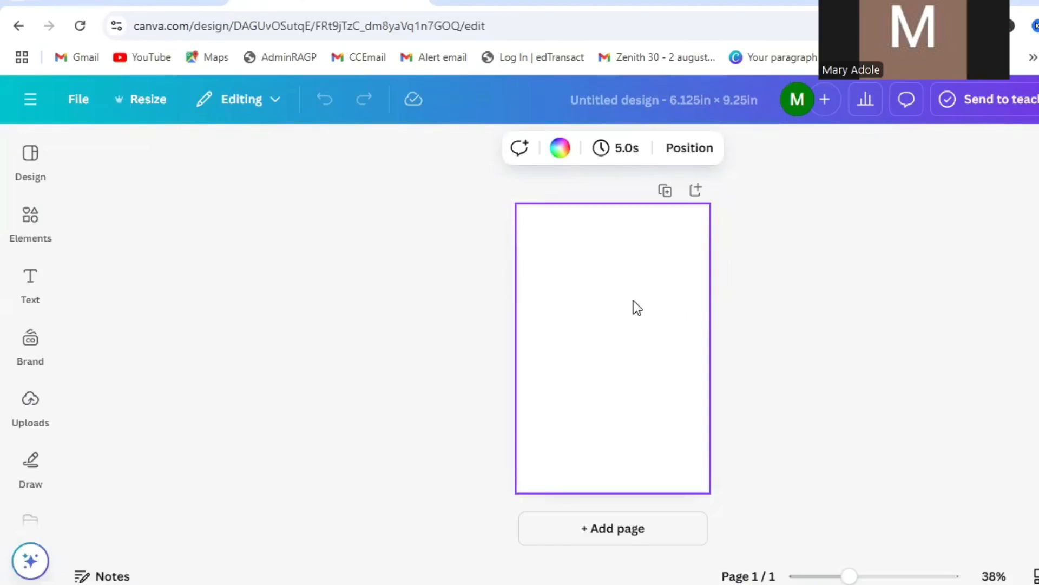
Step: Add a body text box near the top of page 1 and paste the Introduction text into it
click(856, 303)
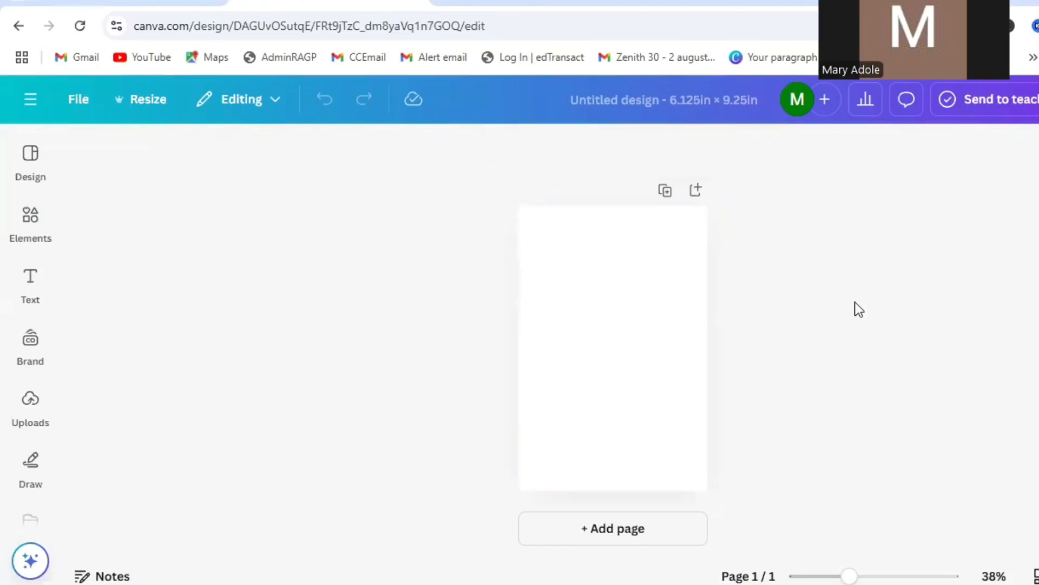
click(633, 331)
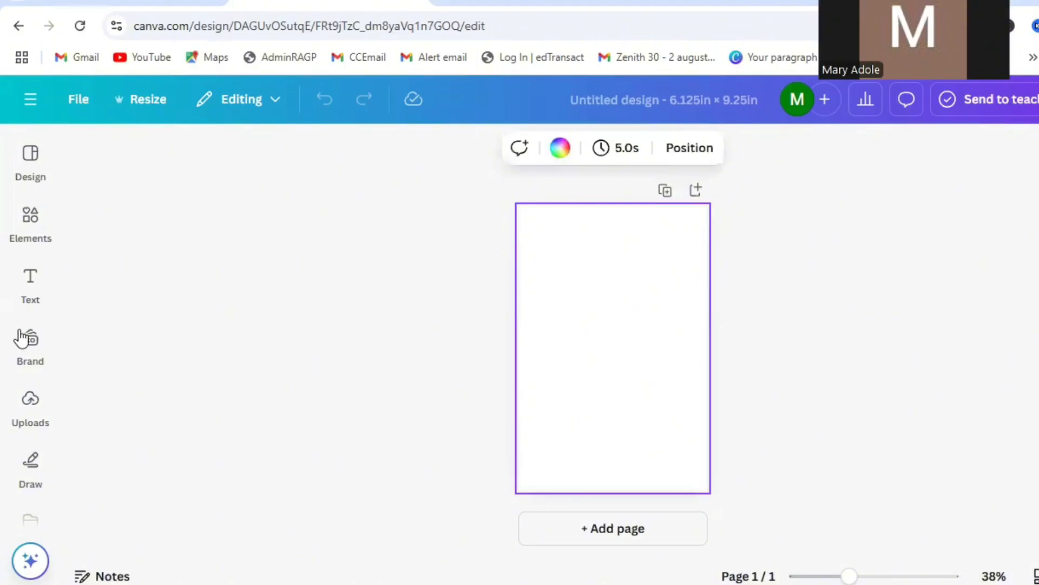
click(27, 300)
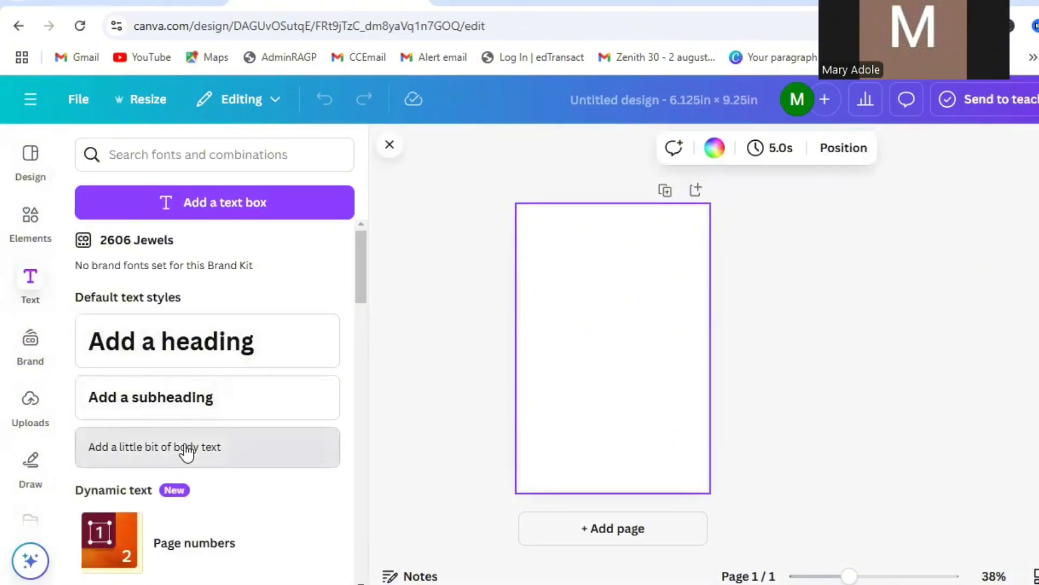
click(216, 450)
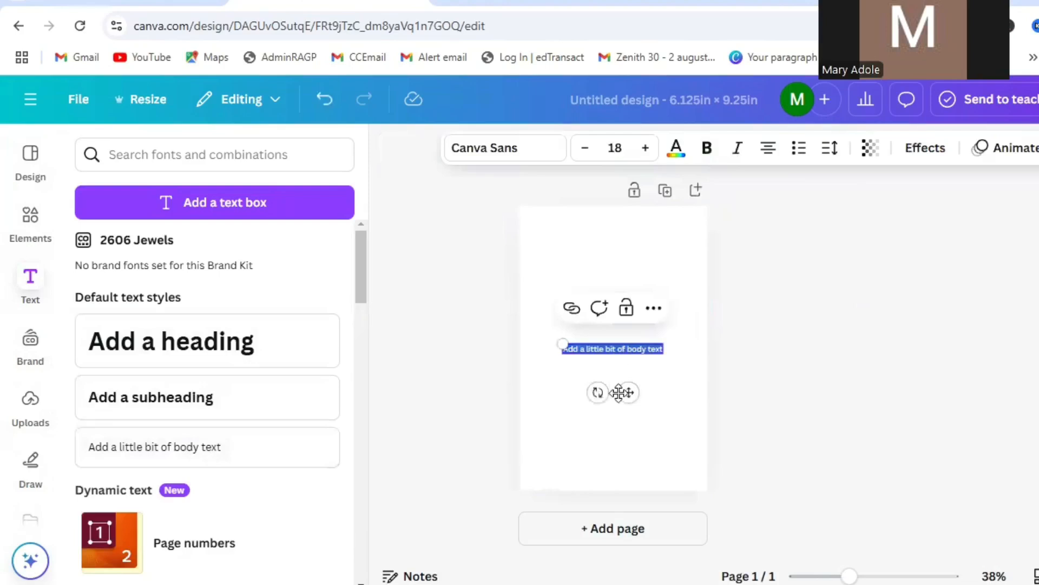
drag(629, 393, 620, 314)
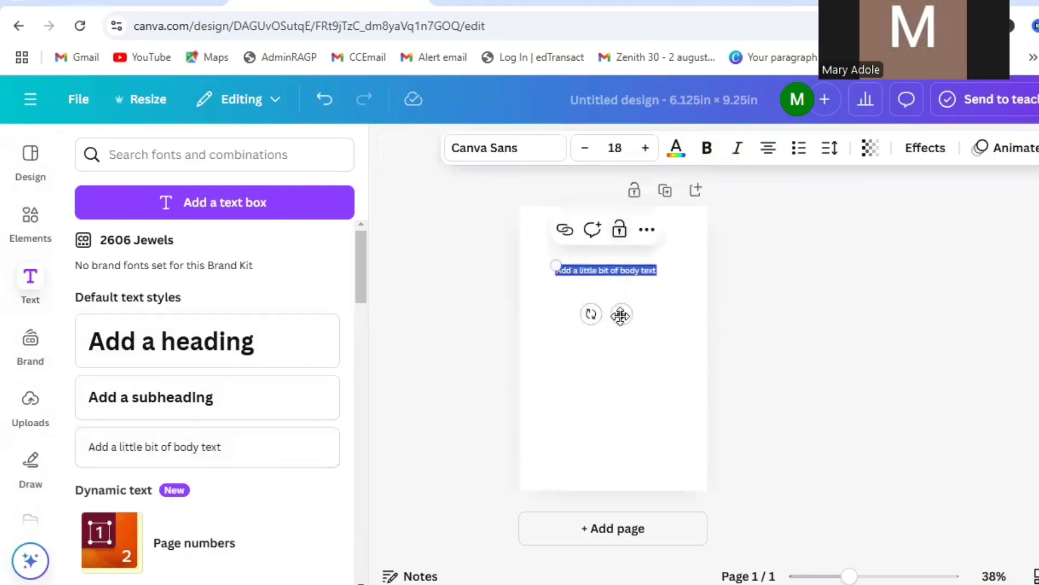
key(ctrl+v)
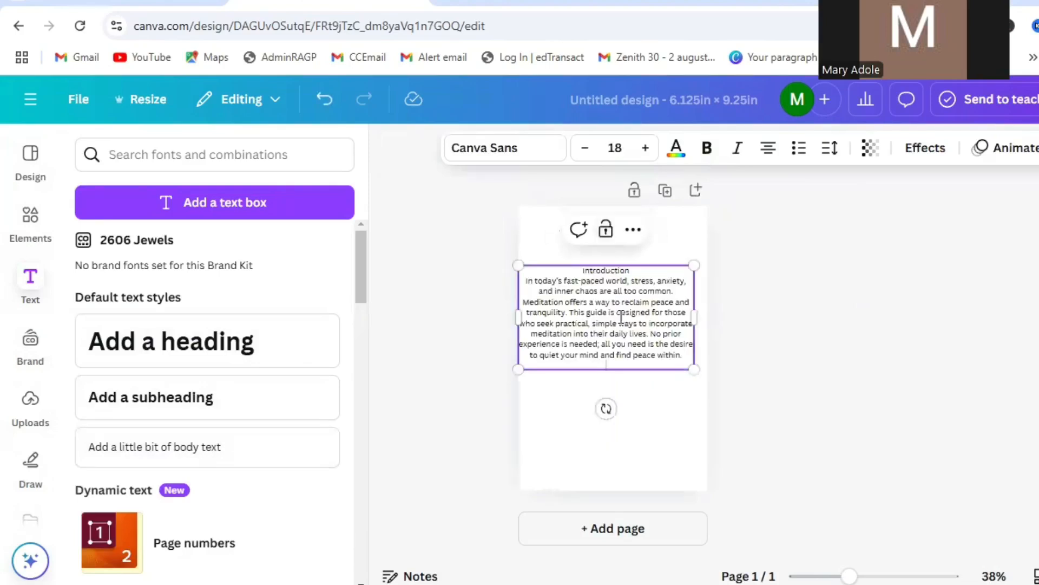
Step: Centre the Introduction text box horizontally and add a blank second page
click(808, 307)
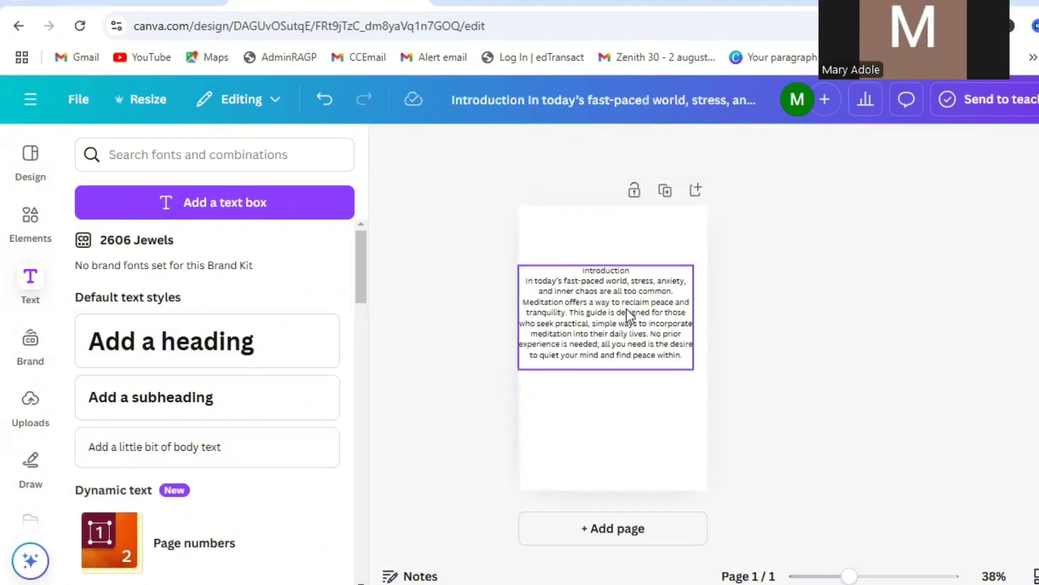
drag(630, 314, 637, 309)
click(606, 433)
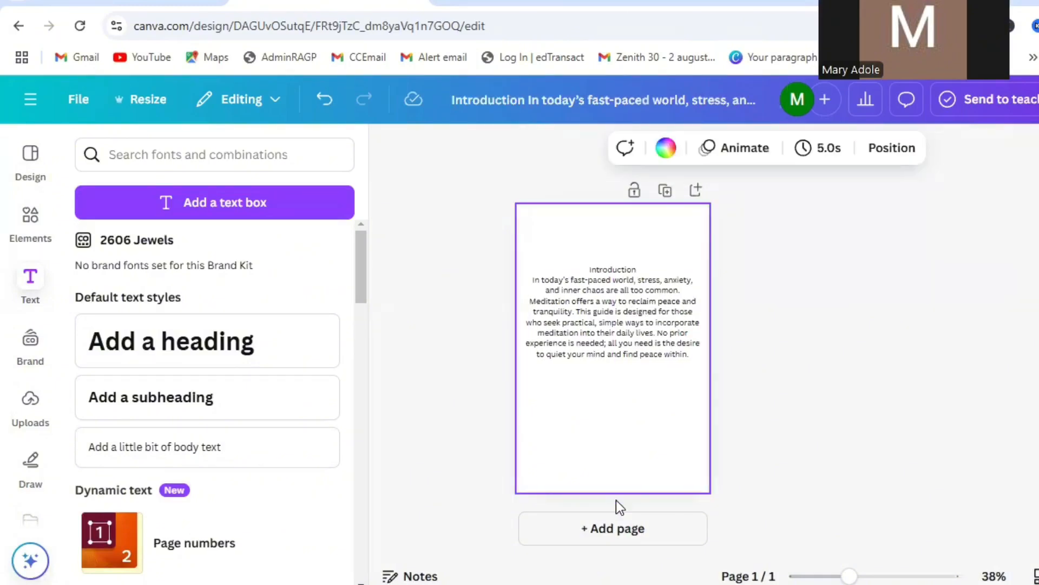
click(594, 529)
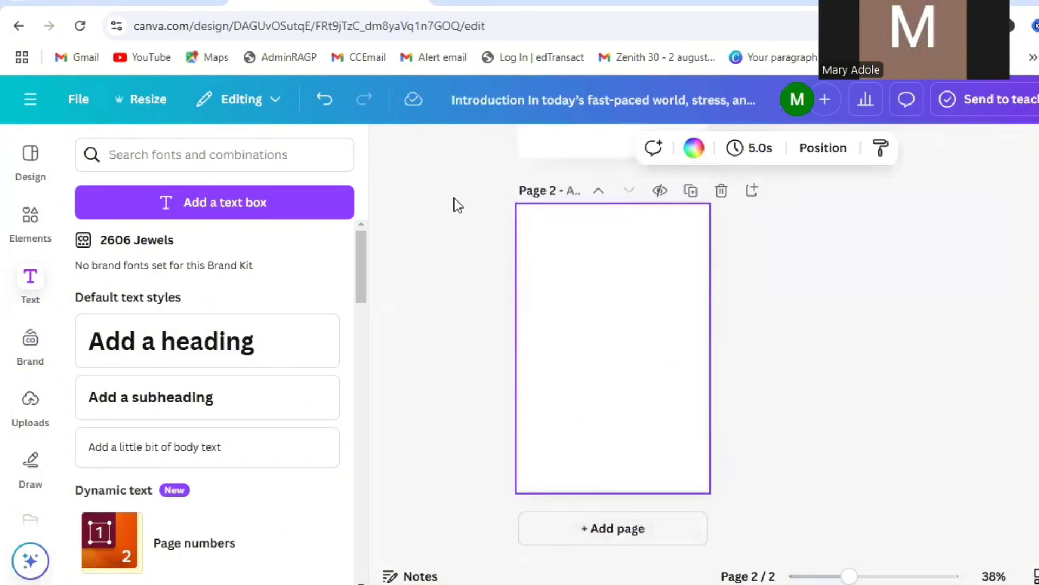
Step: Copy the Chapter 1: Understanding Meditation heading, paragraph and bullets from ChatGPT, then return to Canva
click(88, 6)
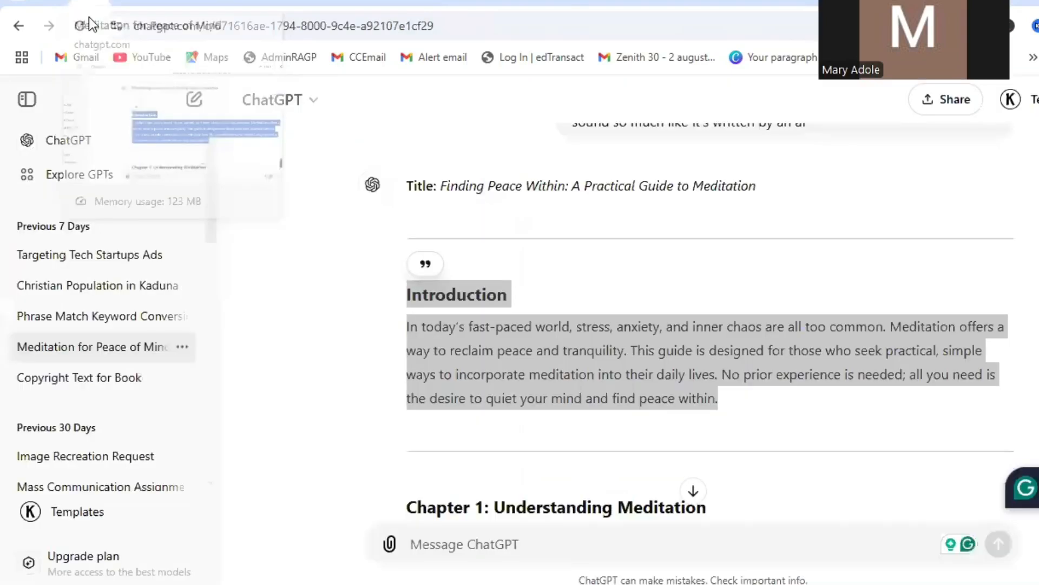
click(339, 255)
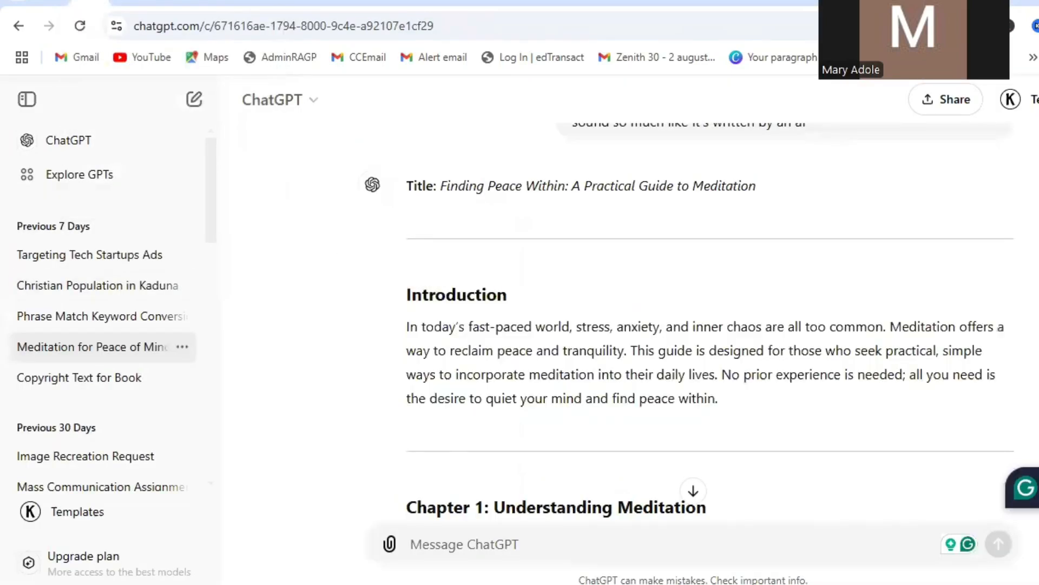
scroll(830, 144, down, 5)
scroll(831, 144, up, 1)
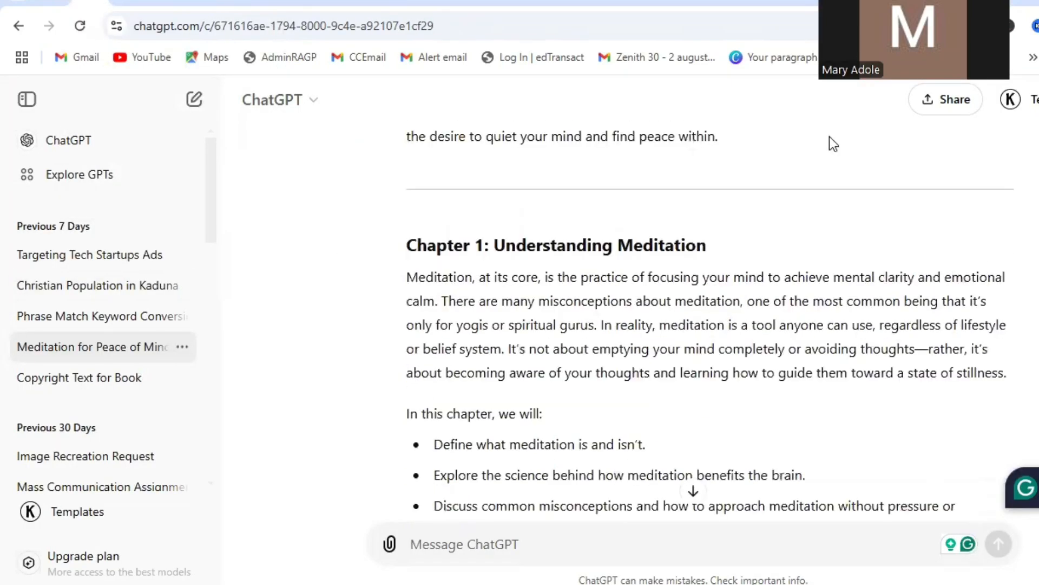
drag(408, 242, 524, 326)
key(ctrl+c)
key(alt+Tab)
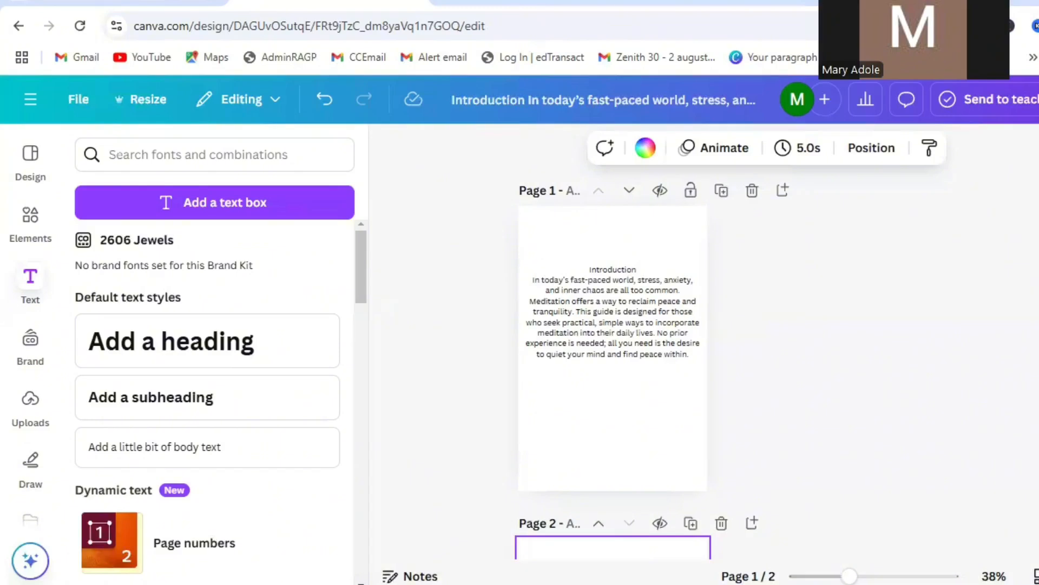
Step: Left-align the page 1 Introduction text and change its font from Canva Sans to Montserrat
click(642, 247)
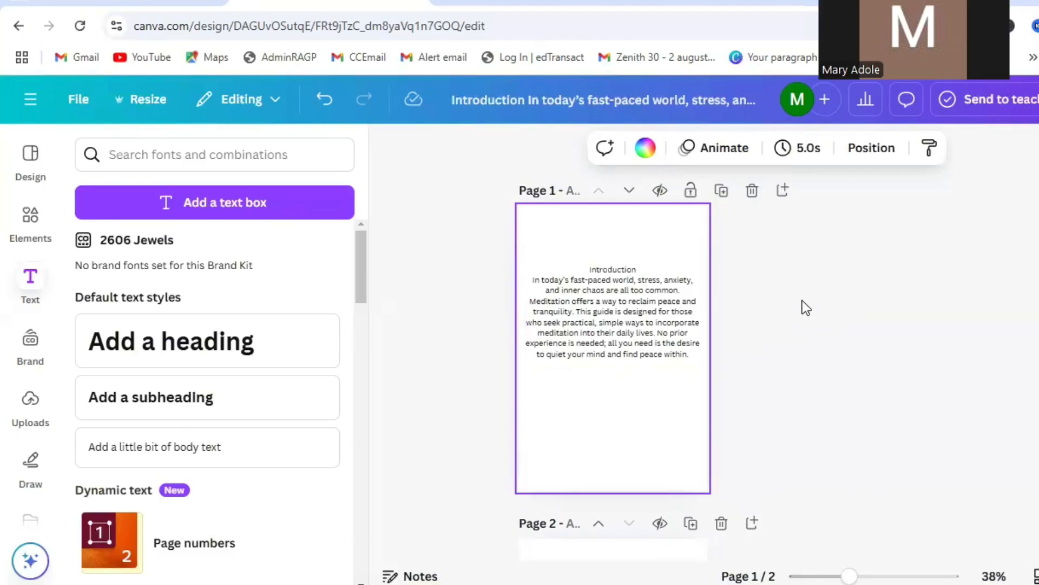
click(613, 320)
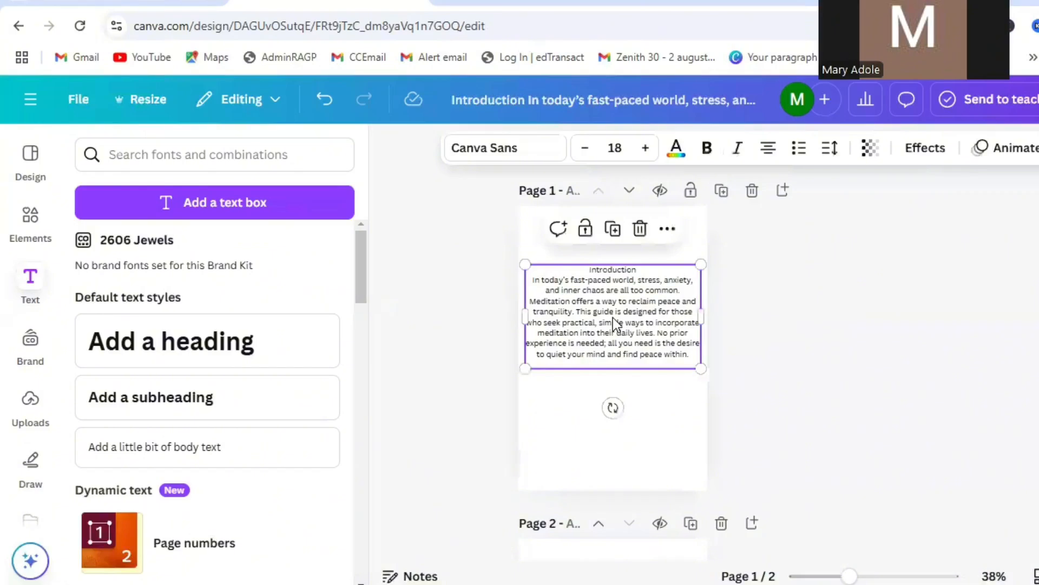
click(769, 149)
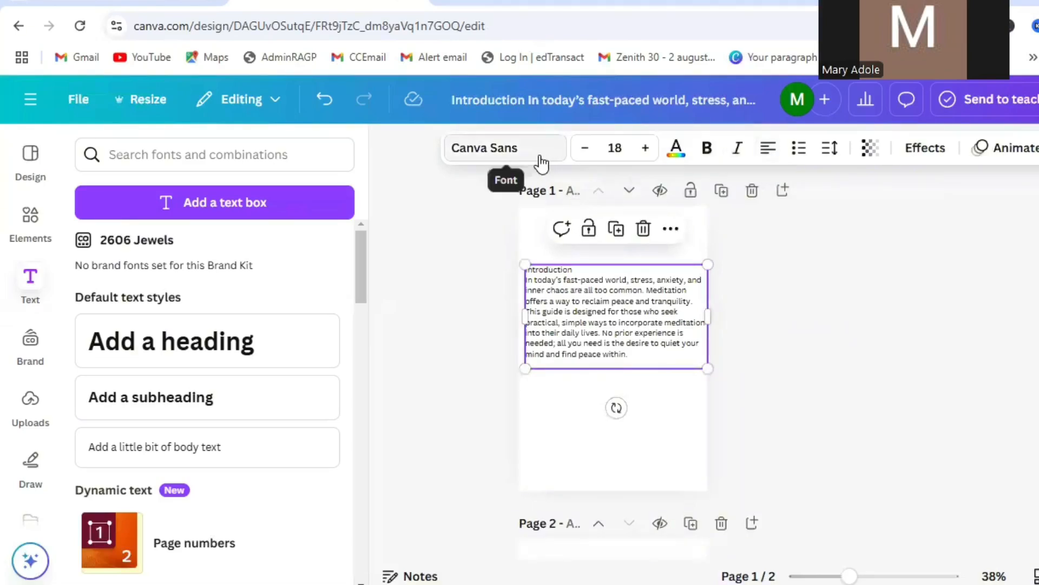
click(523, 152)
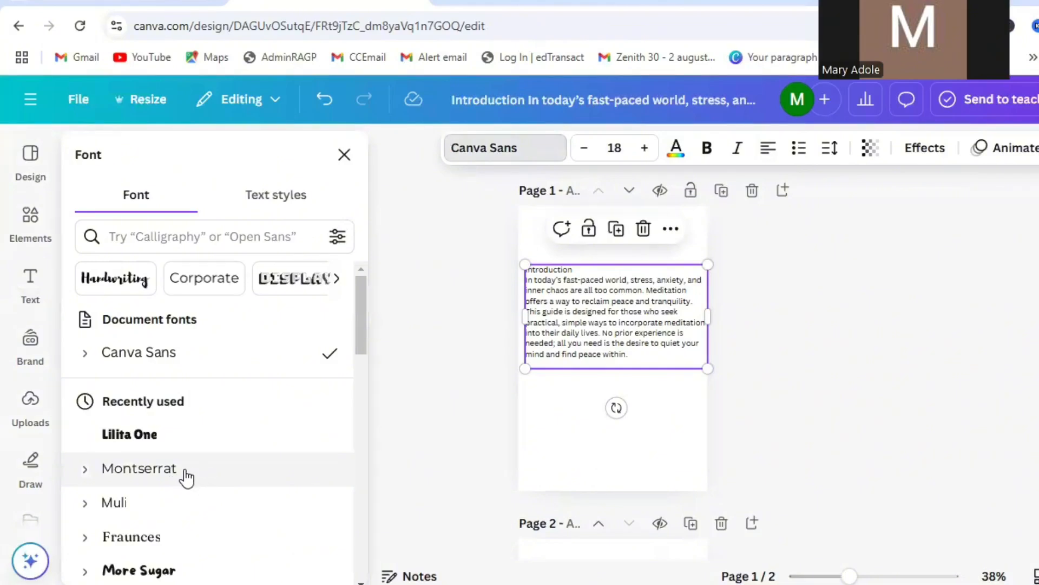
click(185, 477)
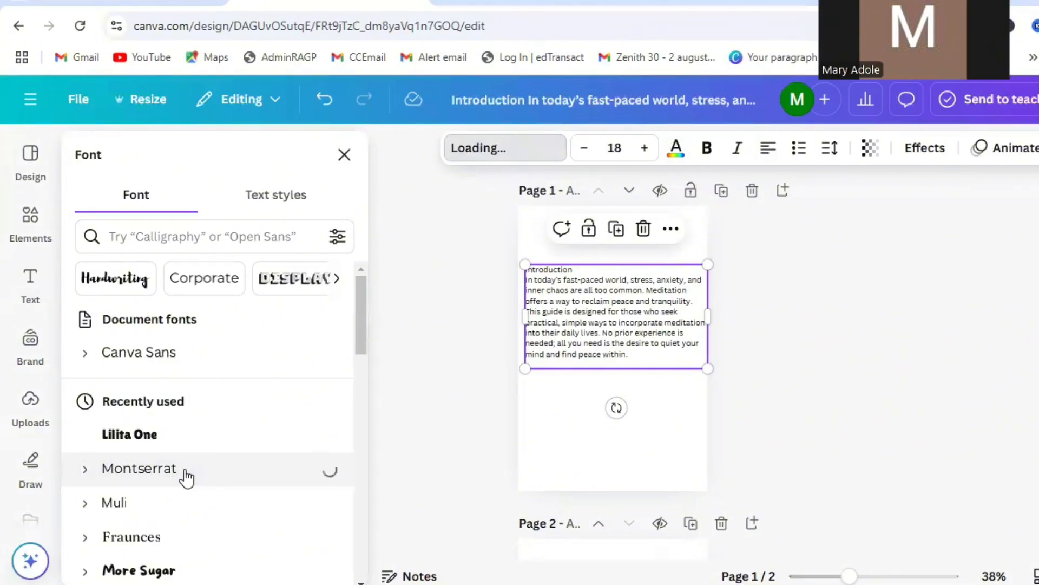
click(847, 340)
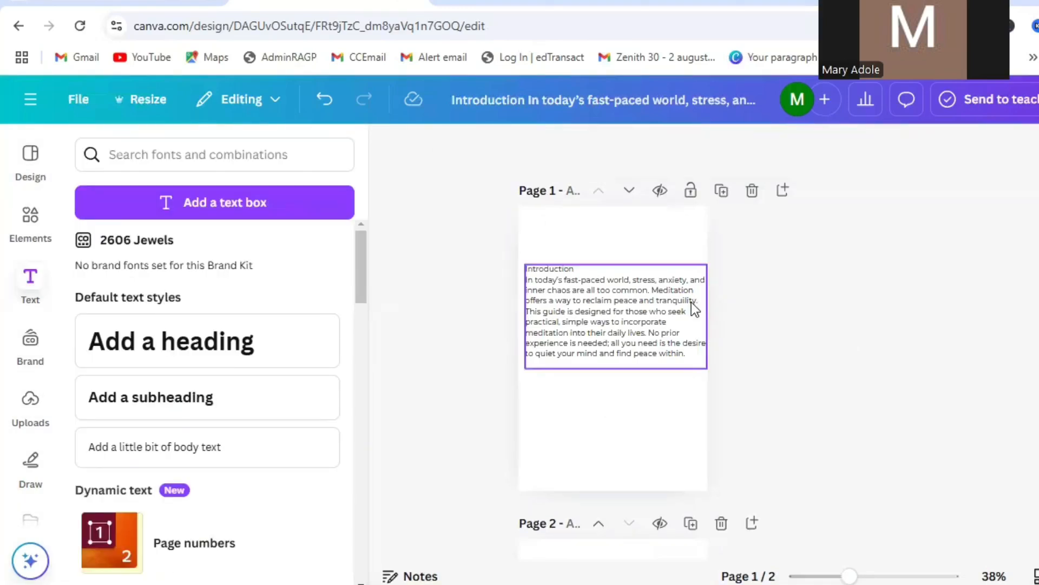
click(669, 237)
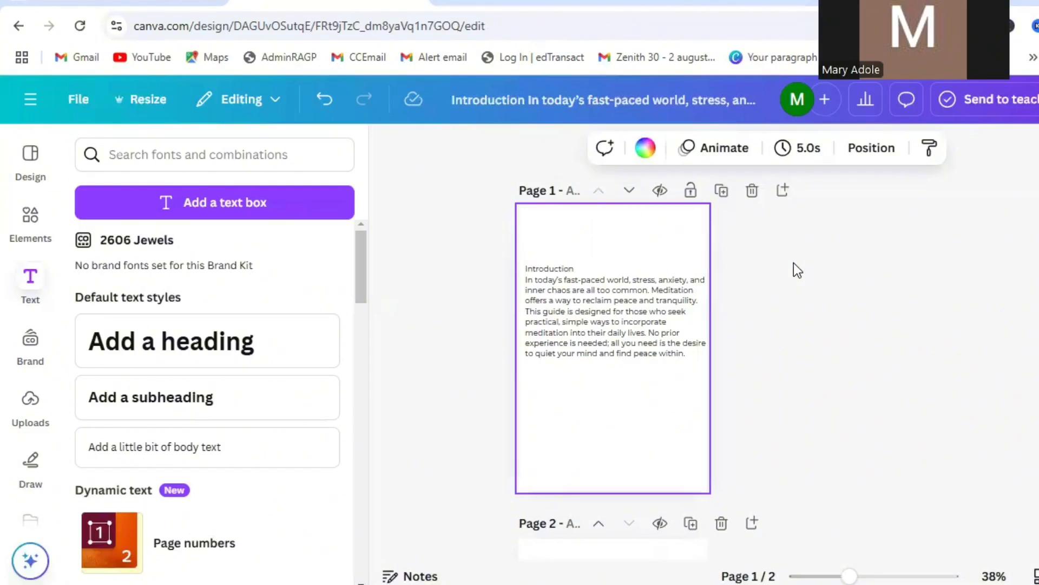
Step: Duplicate page 1 and paste the Chapter 1 text over the introduction paragraph on the new page 2
click(721, 191)
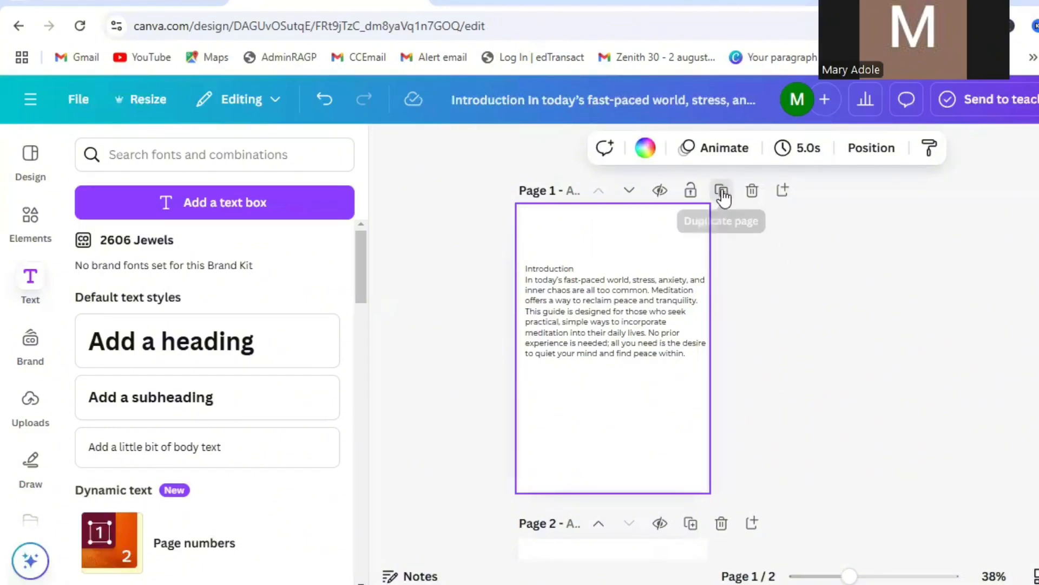
click(607, 301)
triple_click(610, 302)
click(543, 269)
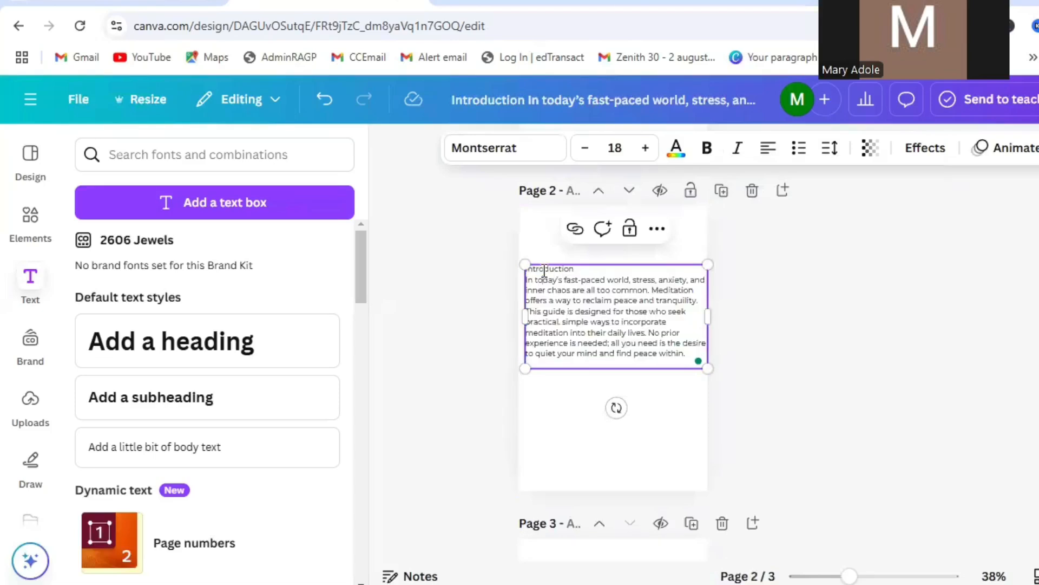
drag(525, 279, 684, 369)
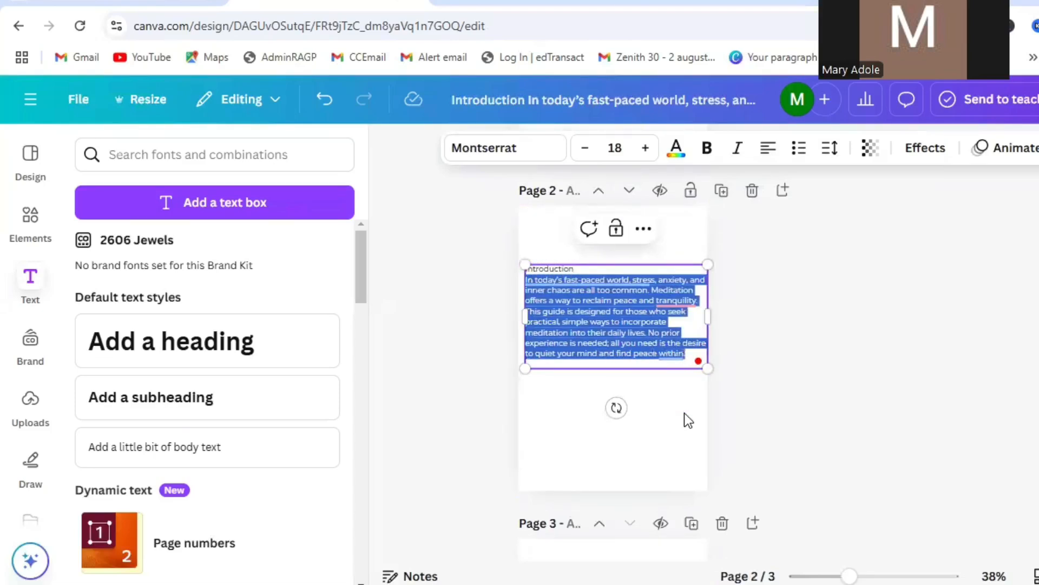
key(ctrl+v)
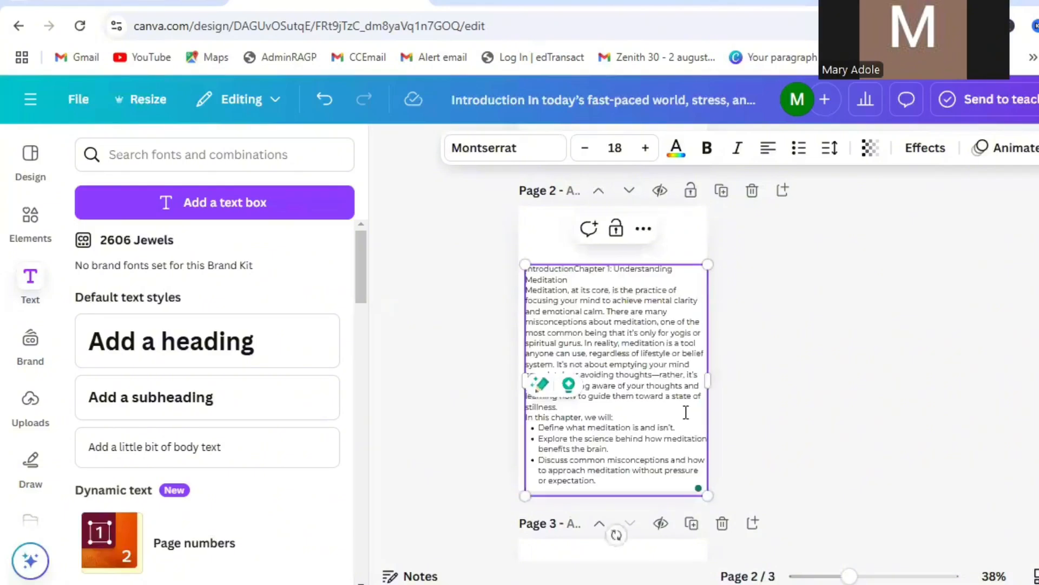
click(839, 352)
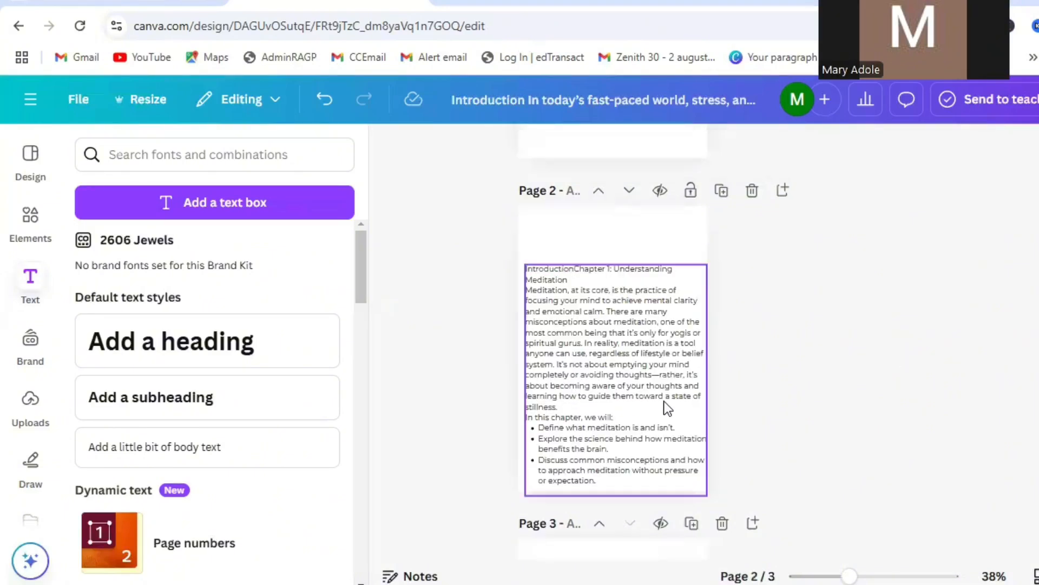
Step: Delete the leftover word 'Introduction' and move the Chapter 1 text higher on page 2
triple_click(573, 271)
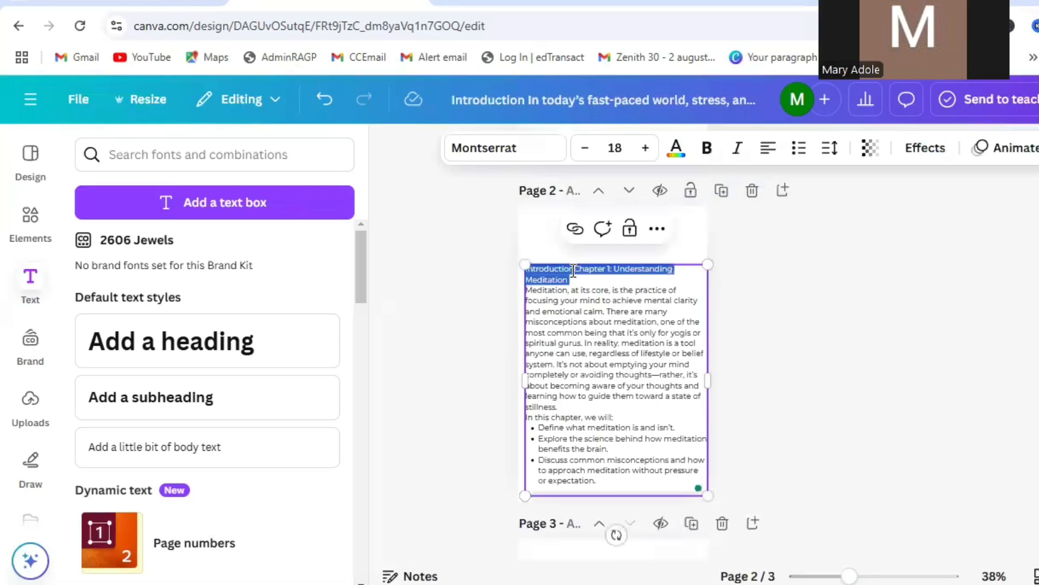
drag(573, 270, 521, 267)
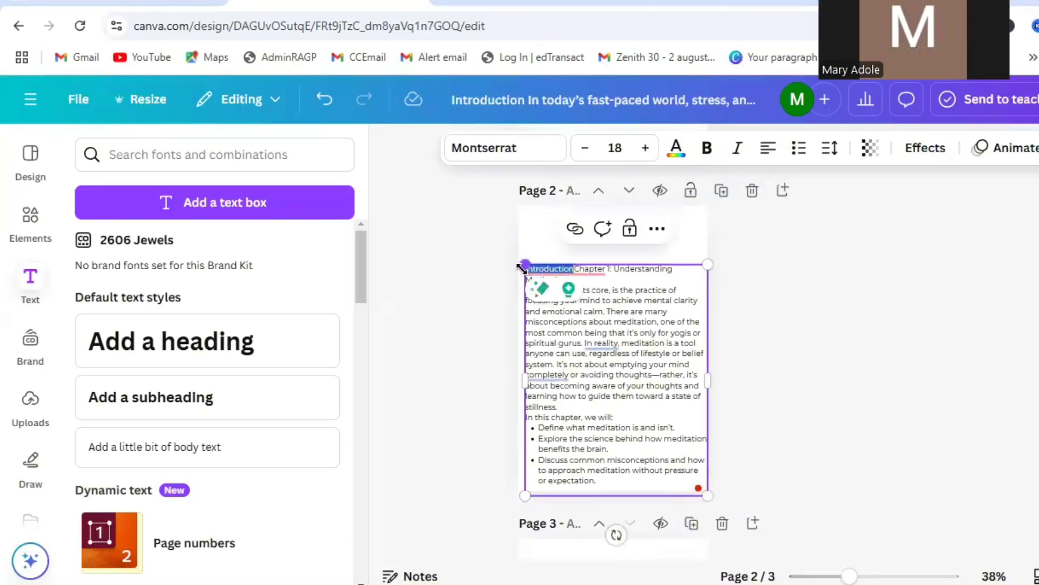
key(BackSpace)
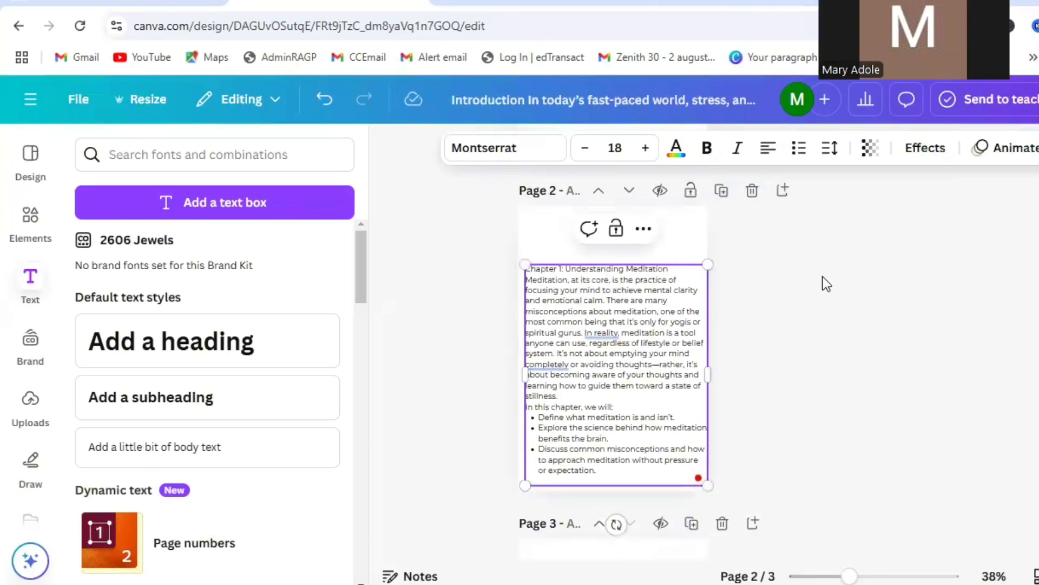
click(823, 277)
drag(628, 344, 631, 320)
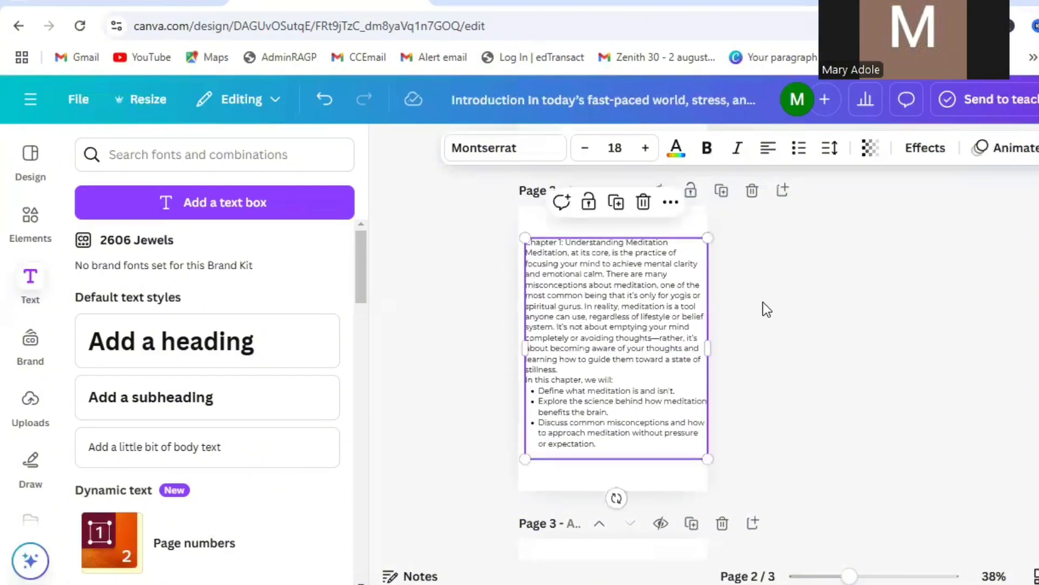
click(762, 300)
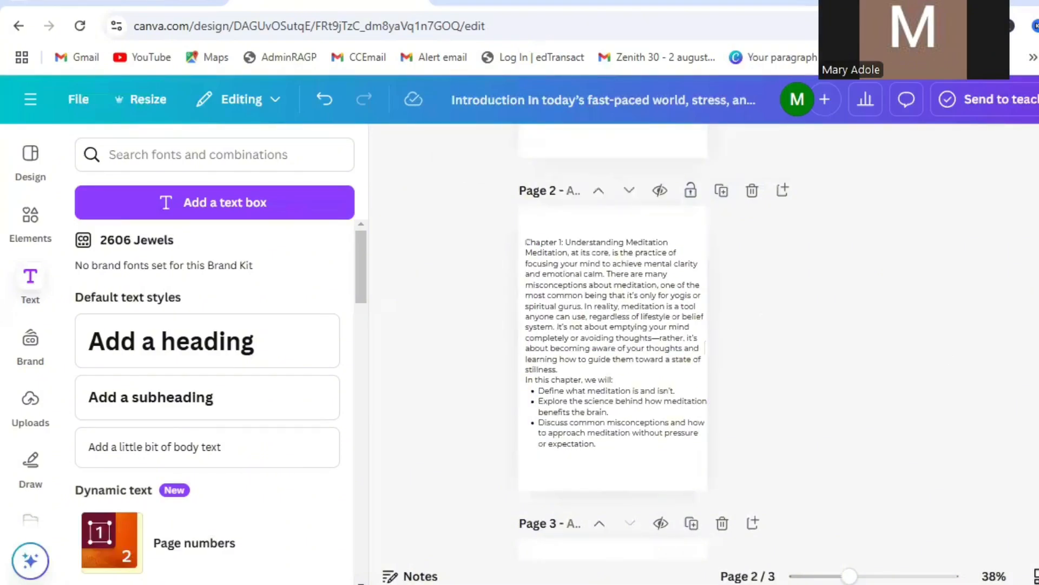
Step: Duplicate page 2 to create page 3
click(648, 222)
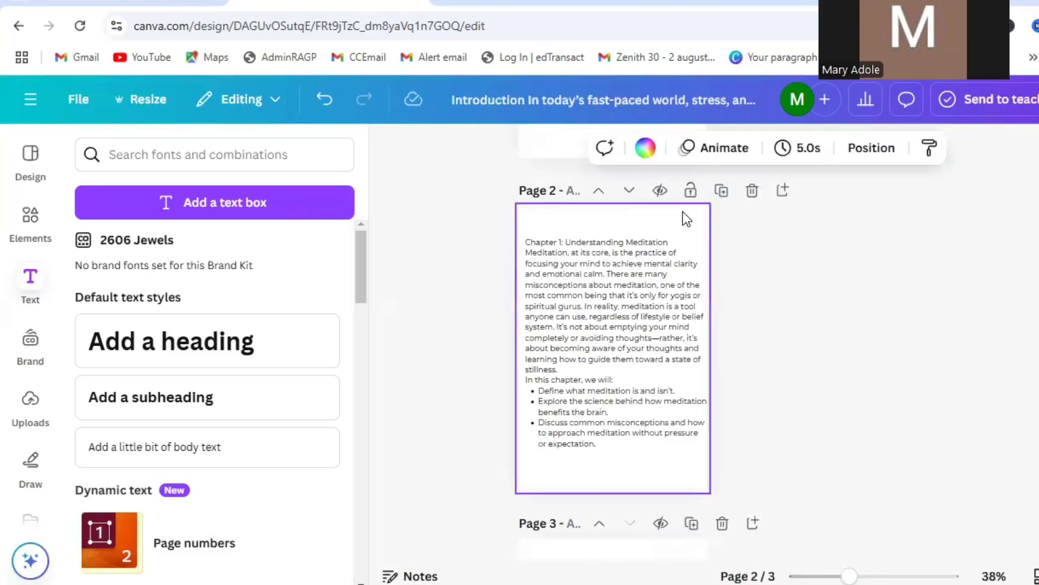
click(722, 191)
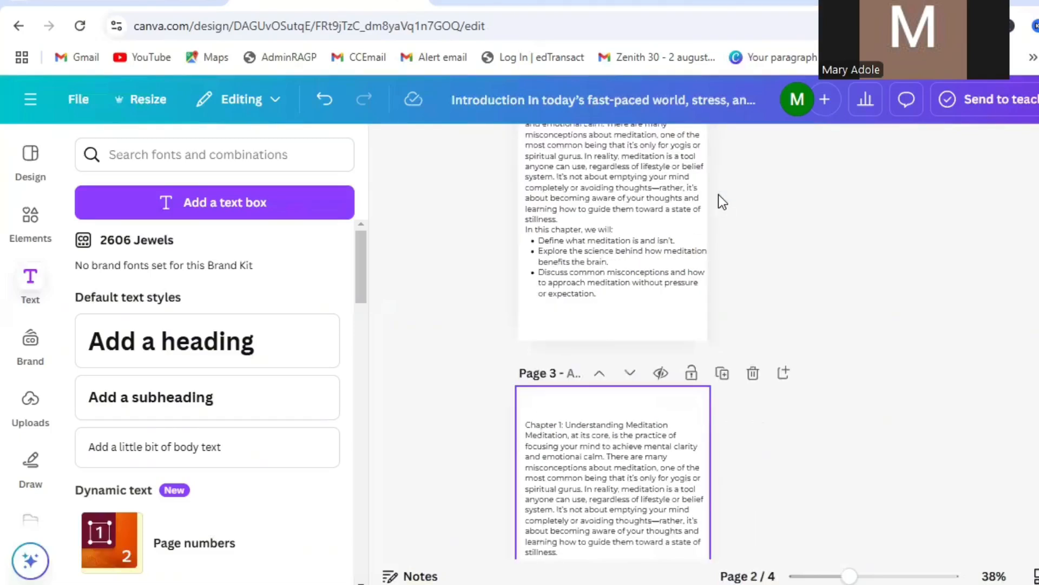
click(136, 6)
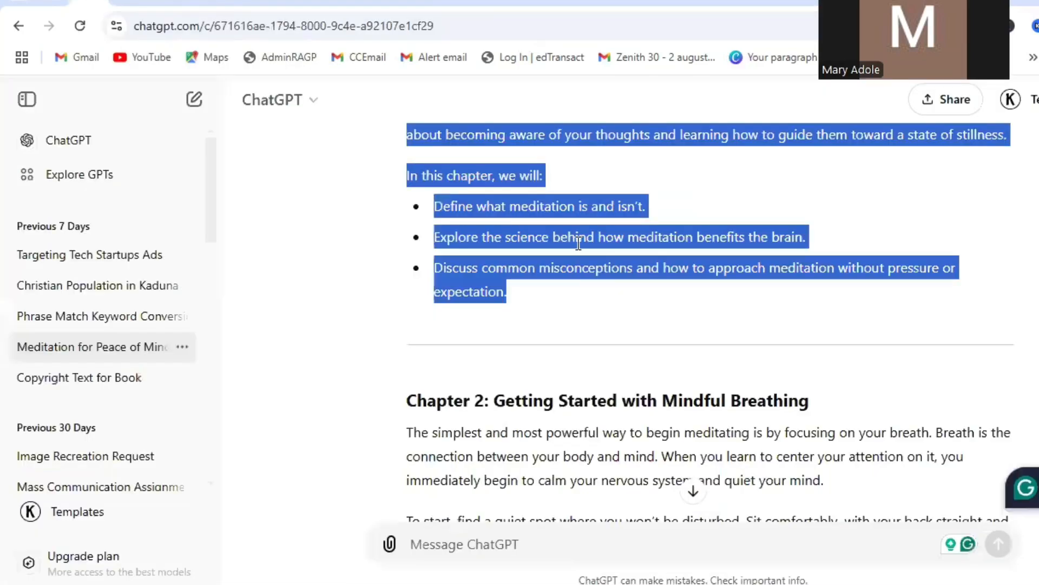
Step: Select the Chapter 2: Getting Started with Mindful Breathing heading and paragraphs in ChatGPT
click(492, 330)
scroll(733, 320, down, 3)
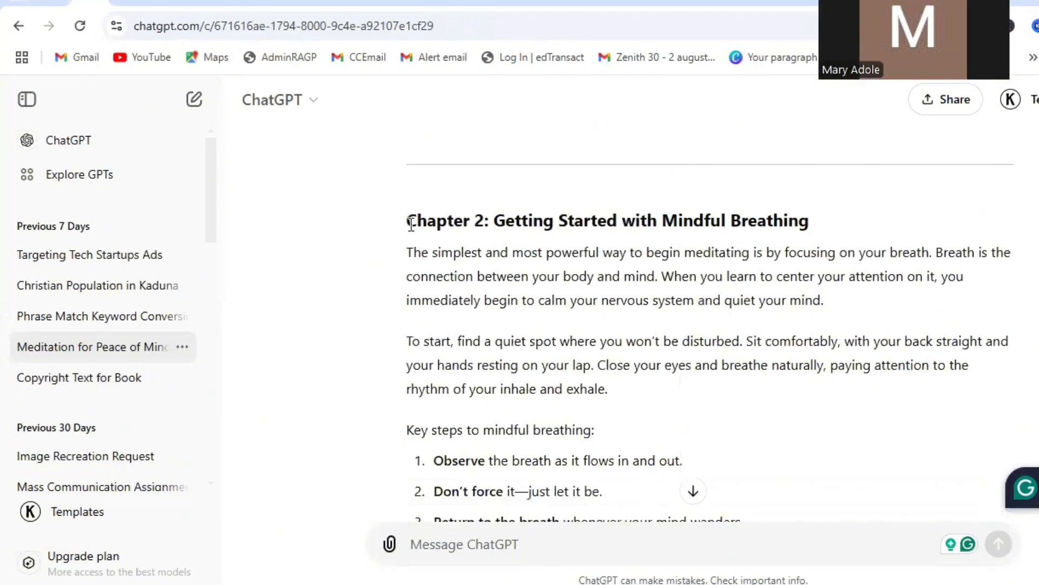
drag(408, 218, 978, 215)
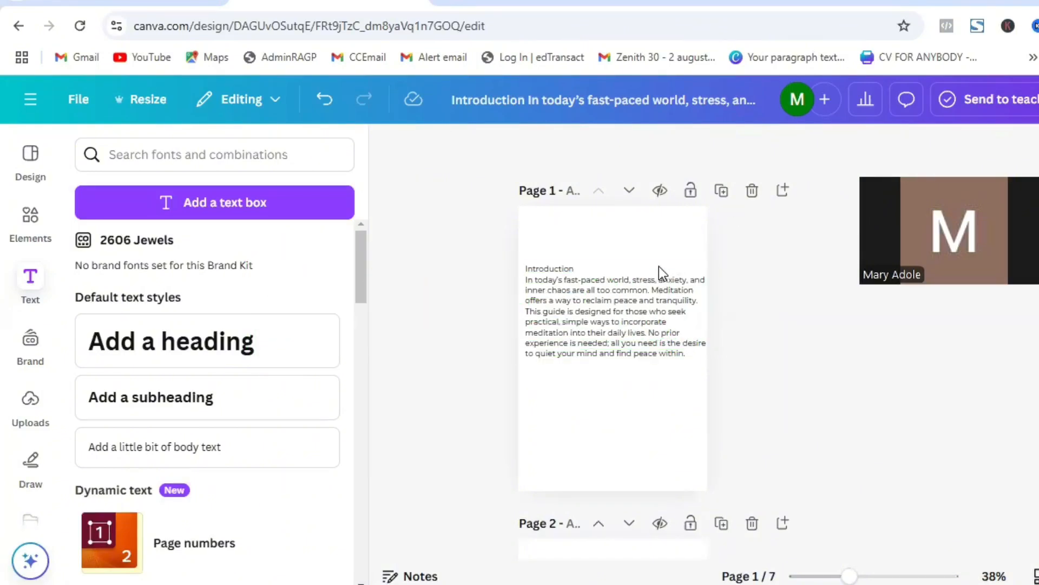
Step: Duplicate page 1, remove its text box, and add a heading placed high on the new page 2
click(662, 231)
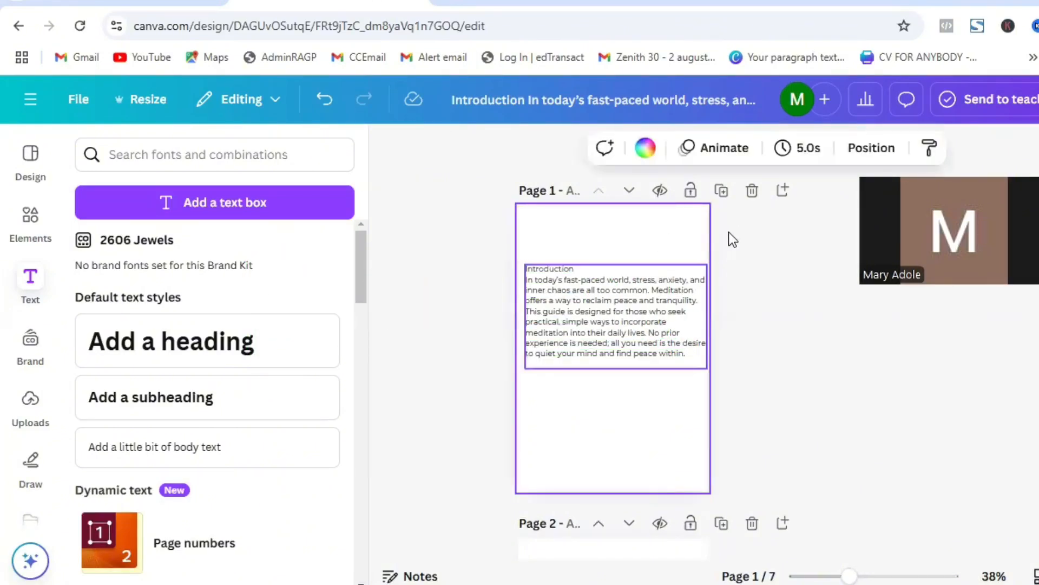
click(722, 192)
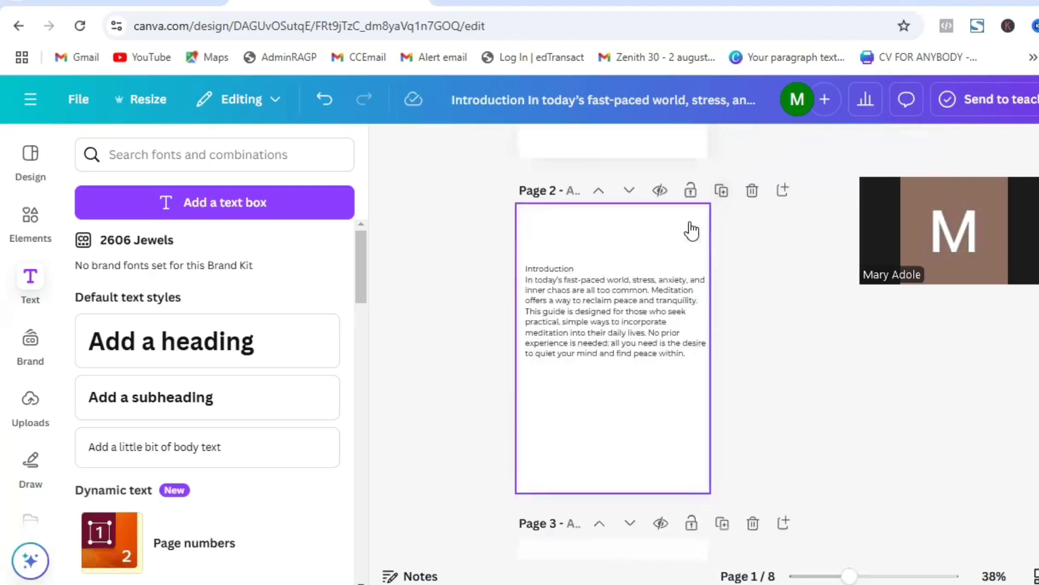
click(579, 313)
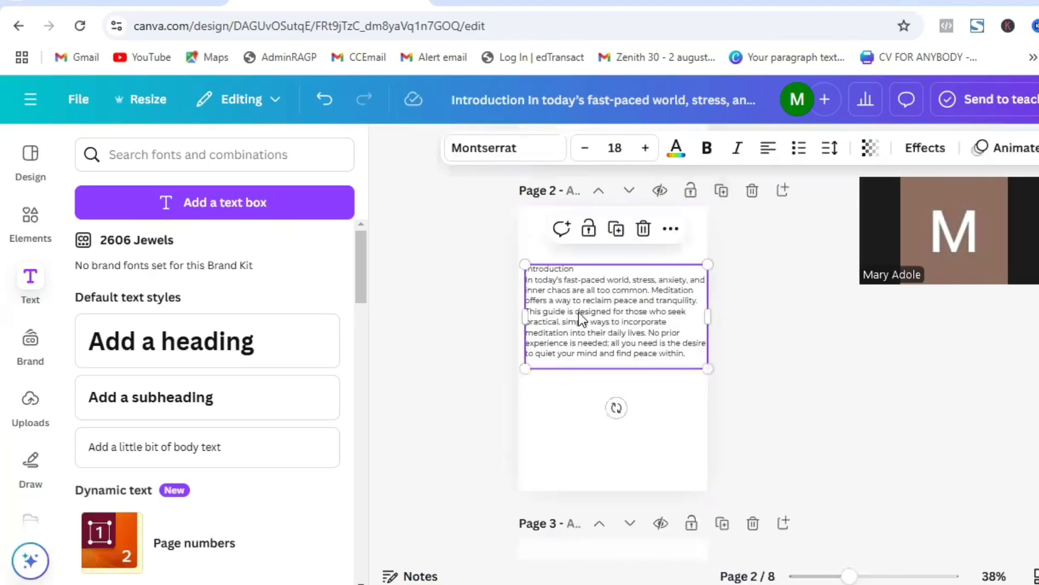
click(643, 229)
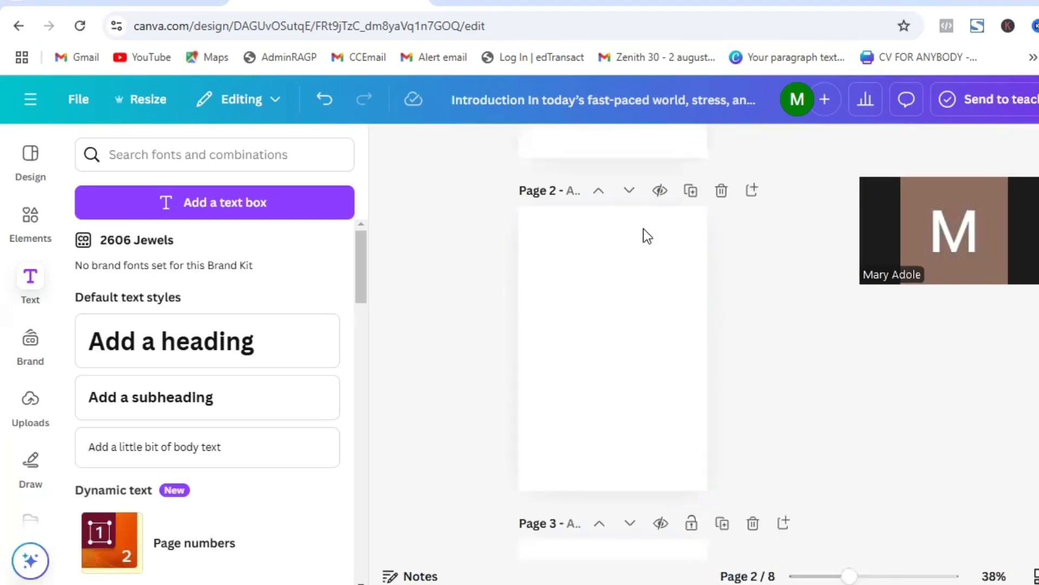
click(192, 355)
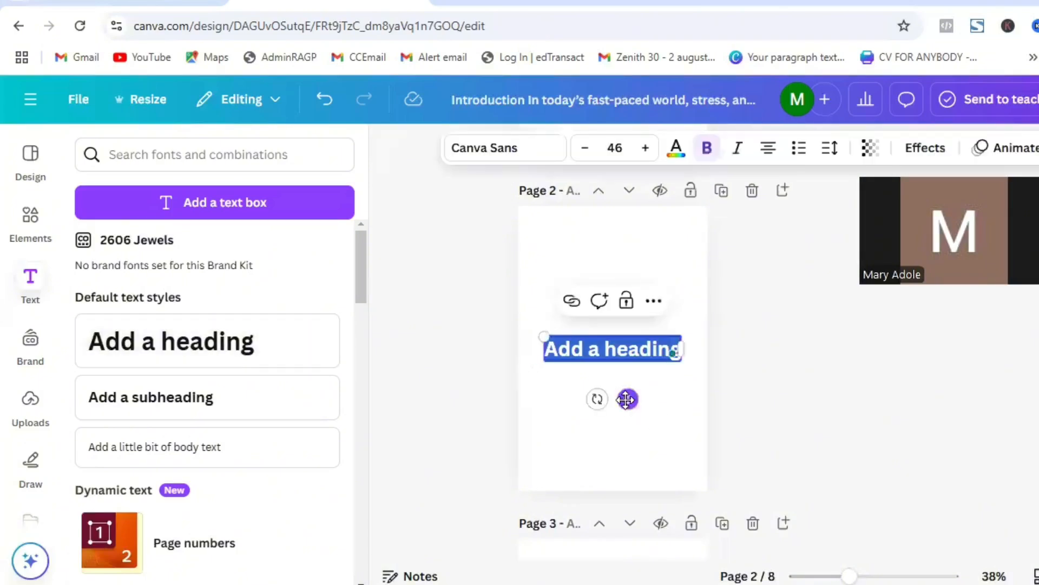
drag(627, 397, 619, 373)
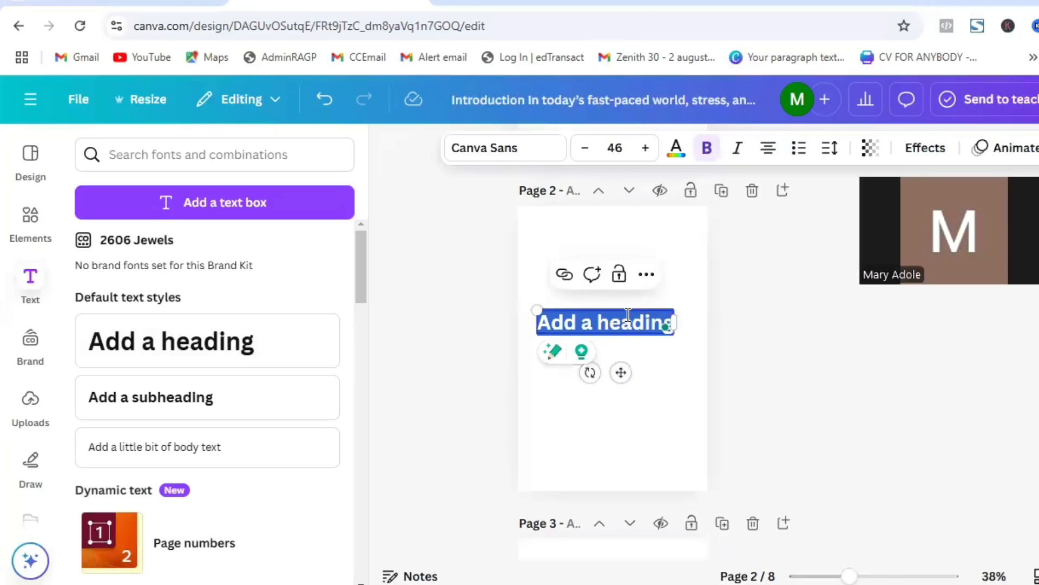
Step: Title the heading 'A Guide to Meditation' and enlarge it to size 49.8
text(A G)
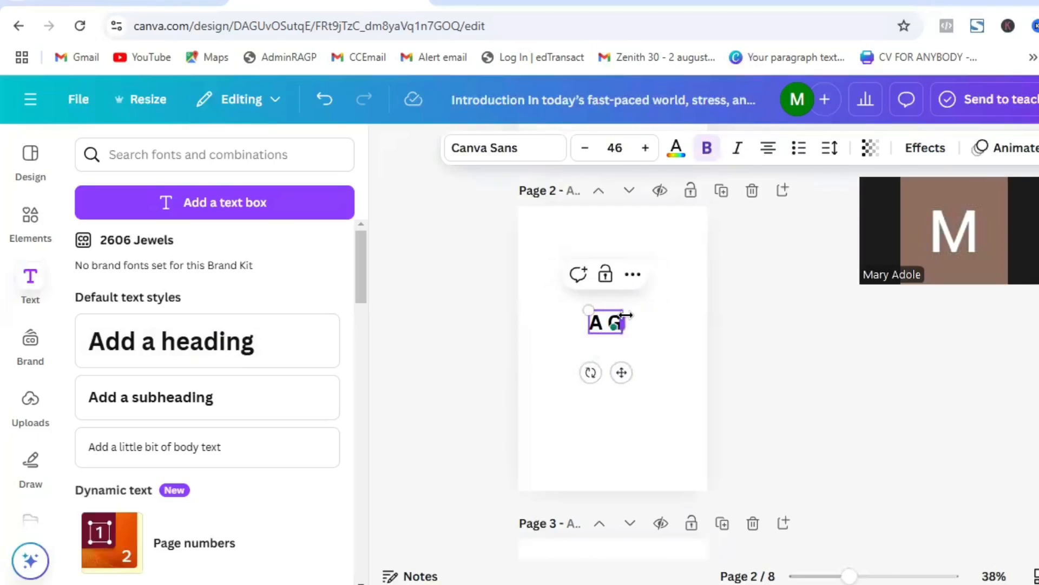
text(uide to M)
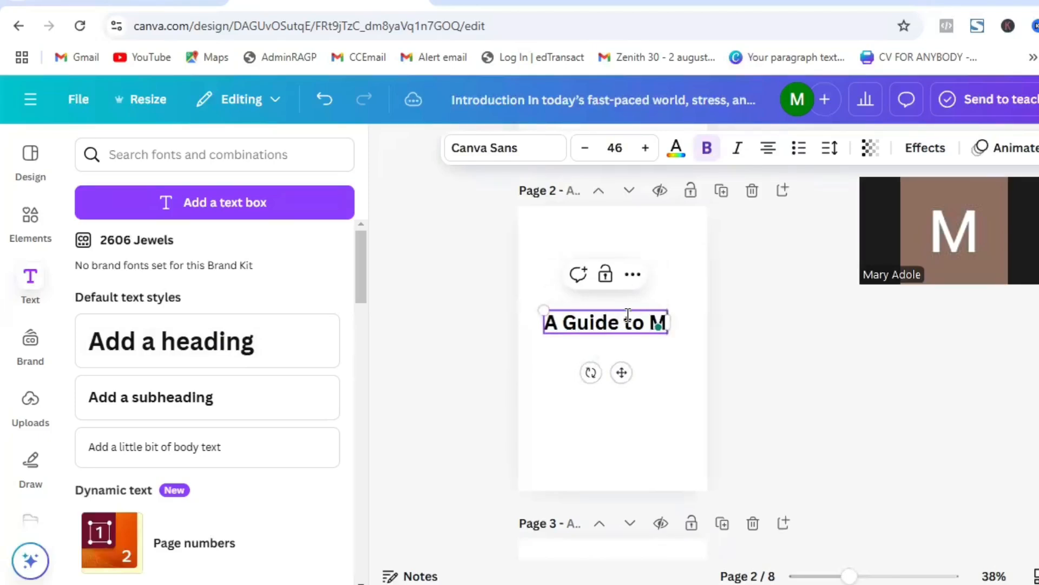
text(edit)
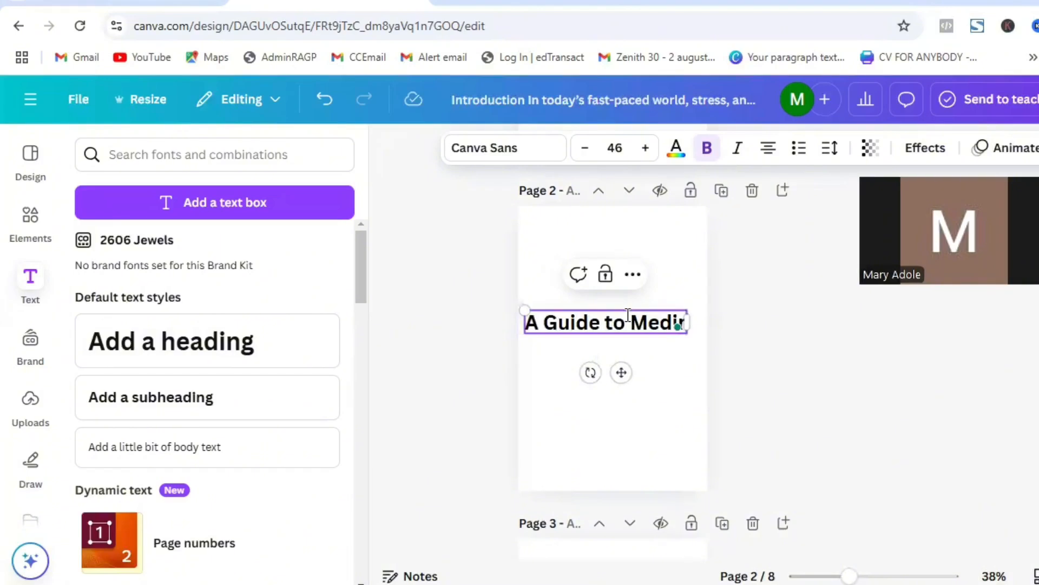
key(BackSpace)
text(tation)
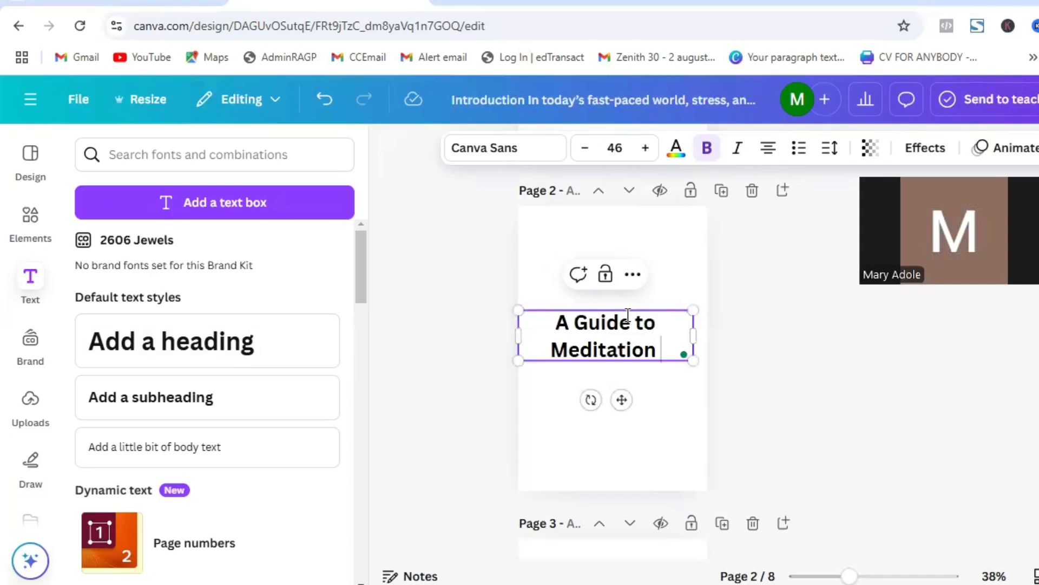
click(758, 288)
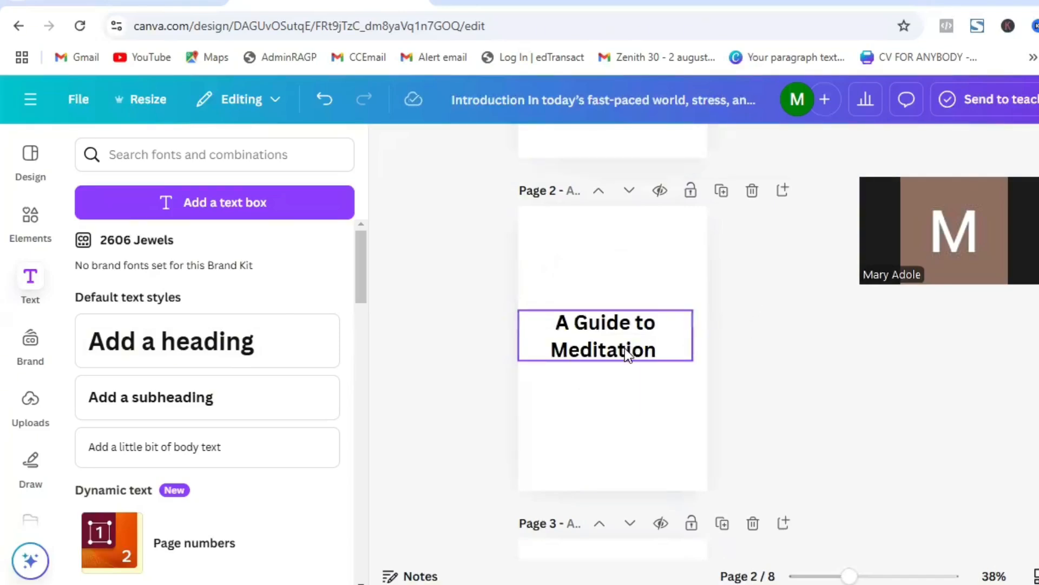
mouse_move(625, 348)
mouse_down()
mouse_move(628, 301)
mouse_move(627, 344)
mouse_up()
click(846, 331)
click(660, 340)
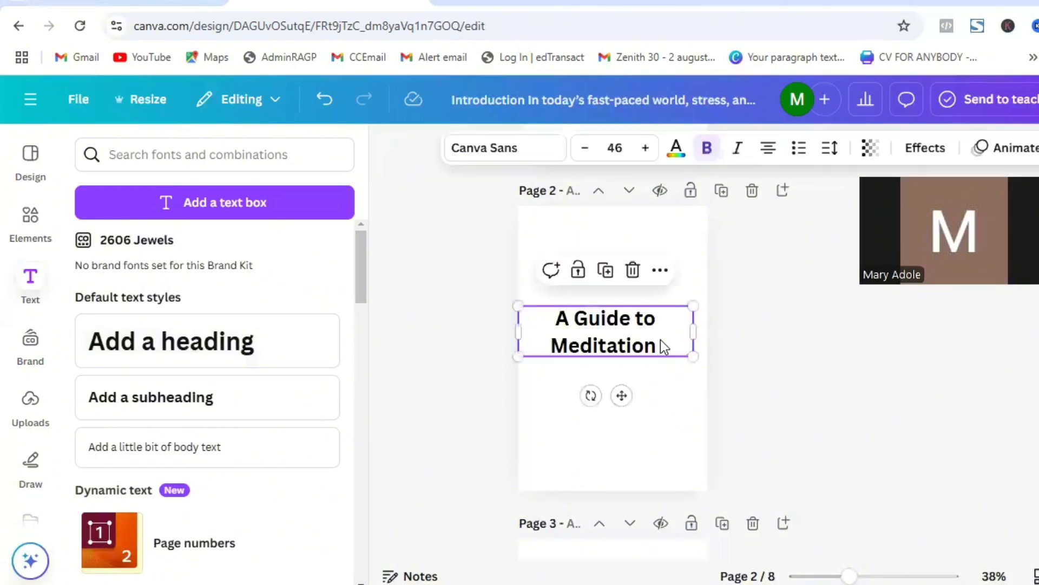
drag(692, 355, 707, 360)
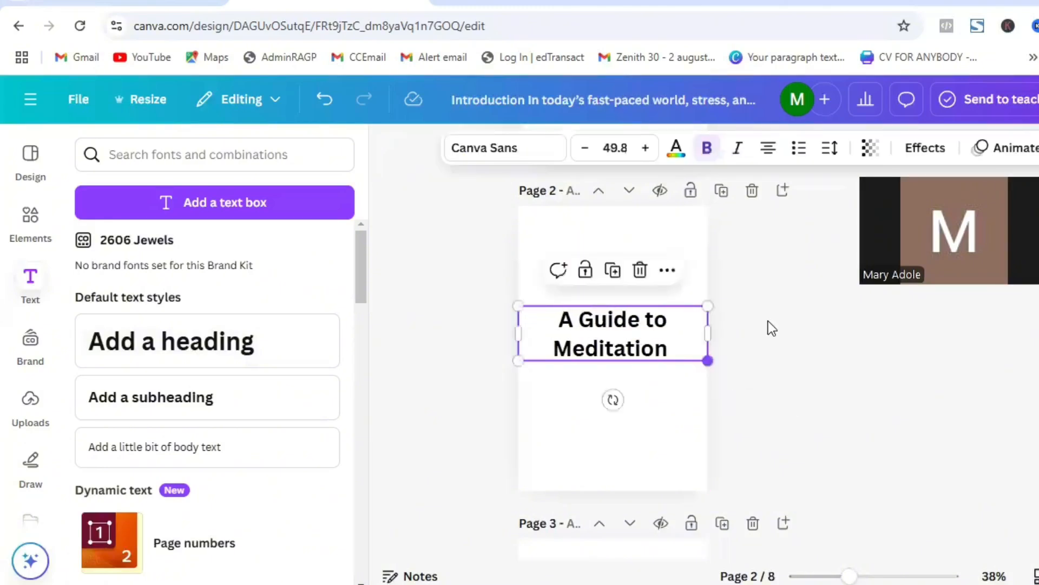
click(768, 321)
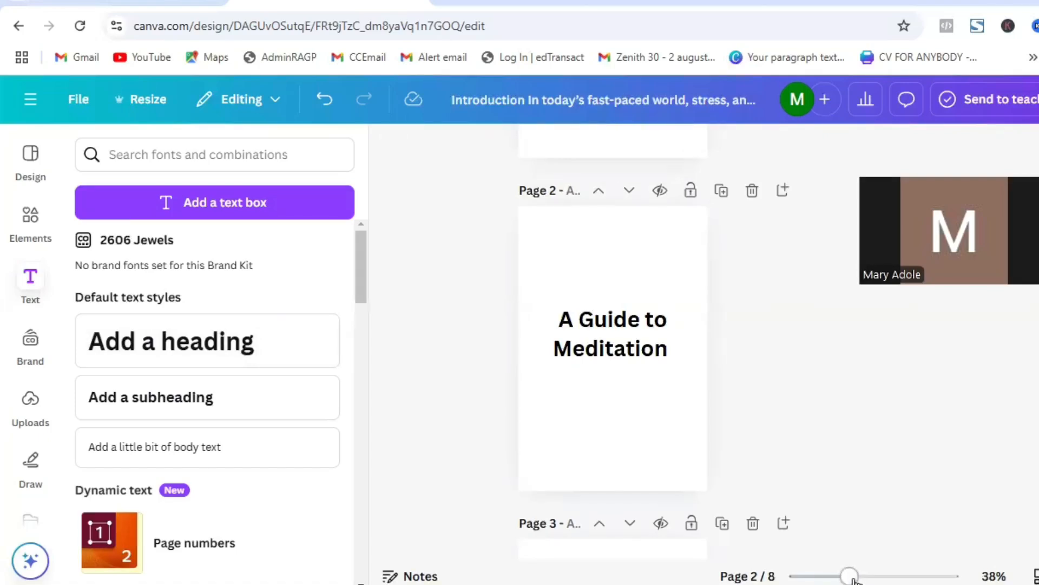
Step: Zoom to inspect pages 2 and 3, then move the A Guide to Meditation heading higher
drag(850, 578, 860, 578)
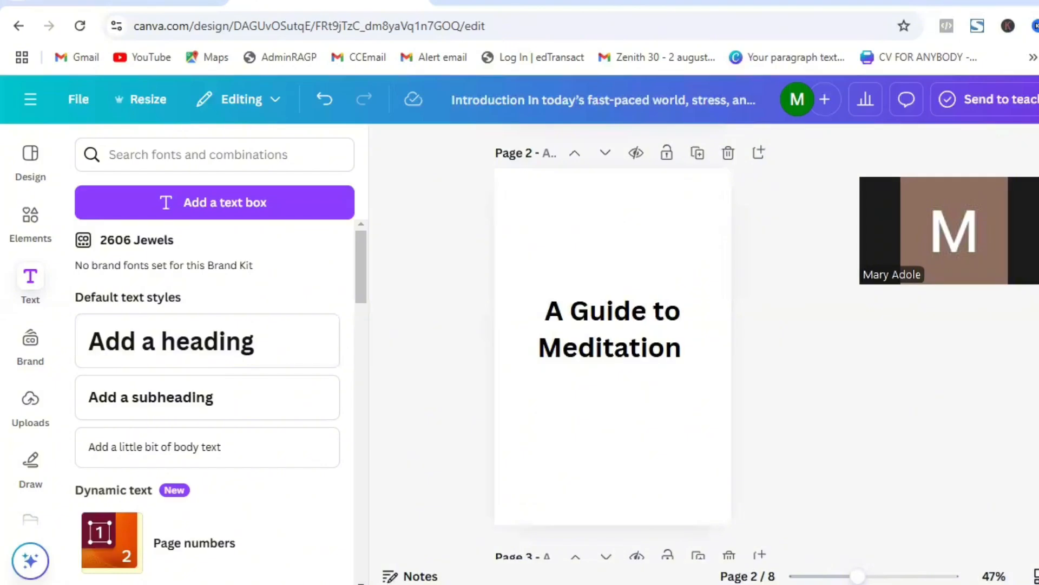
scroll(613, 346, down, 6)
scroll(613, 347, up, 6)
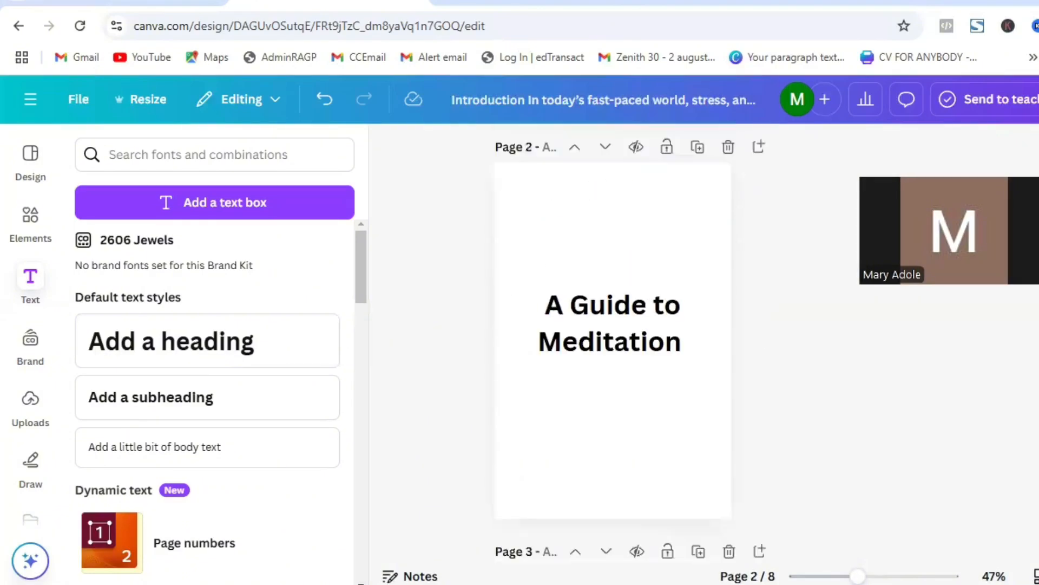
scroll(613, 347, down, 2)
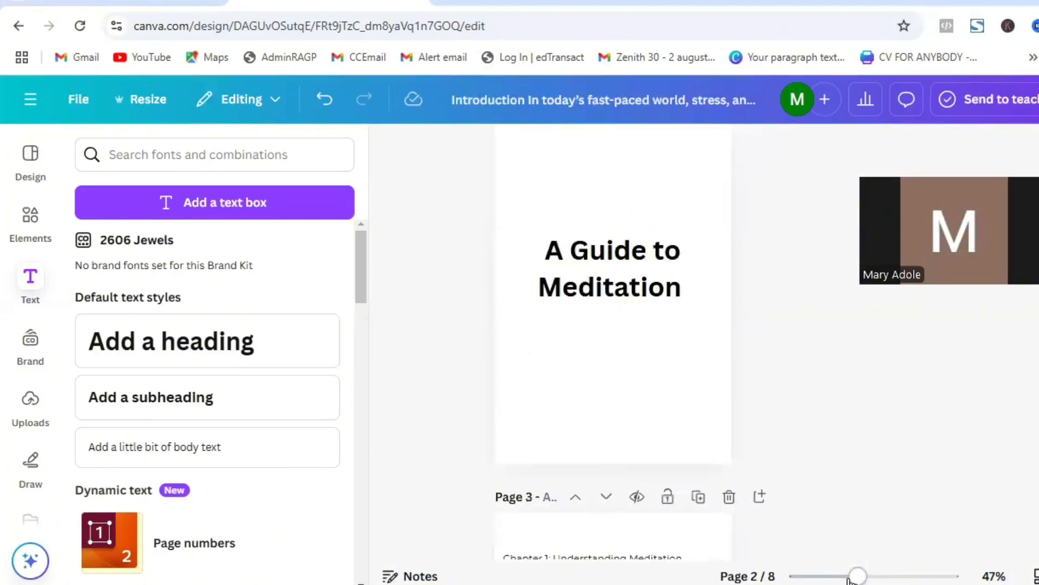
drag(857, 576, 843, 577)
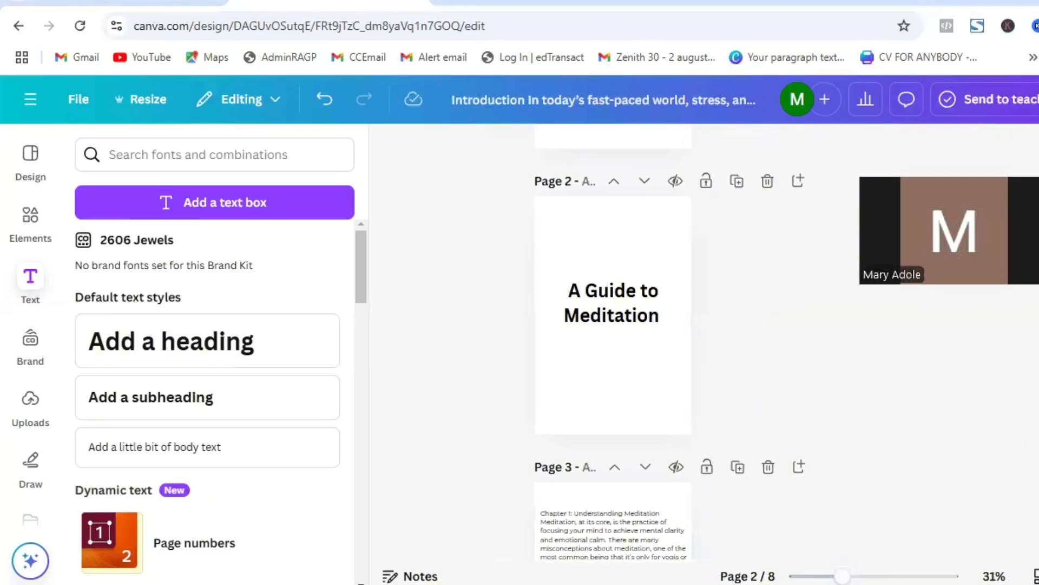
scroll(613, 346, up, 1)
scroll(613, 346, down, 1)
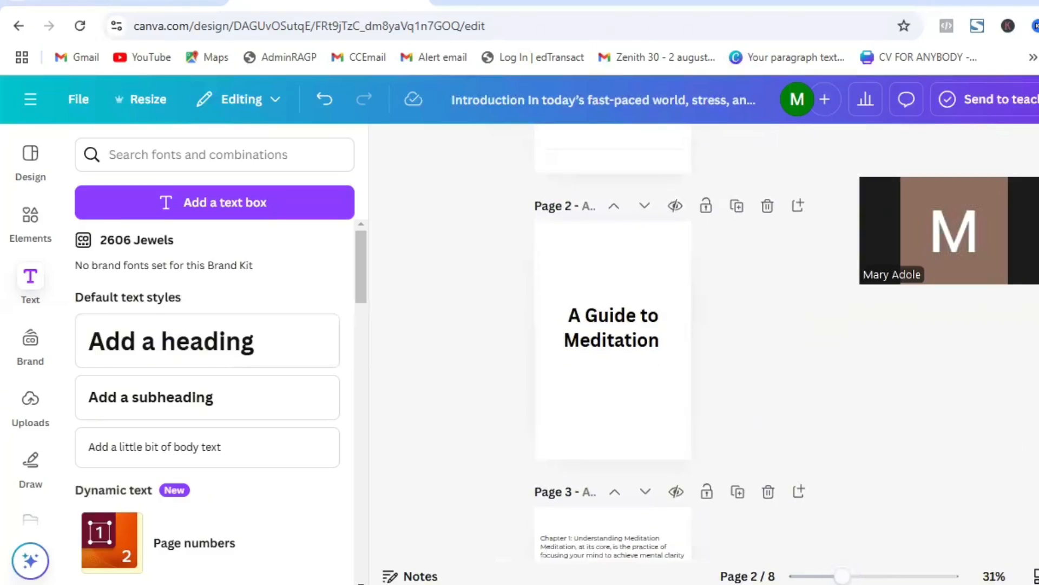
drag(842, 576, 851, 576)
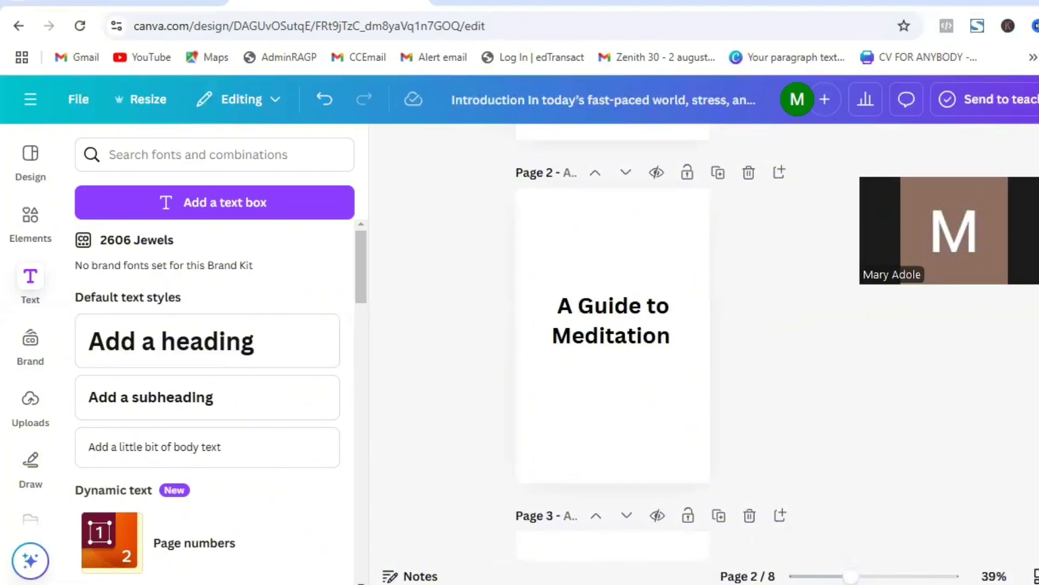
scroll(612, 347, up, 1)
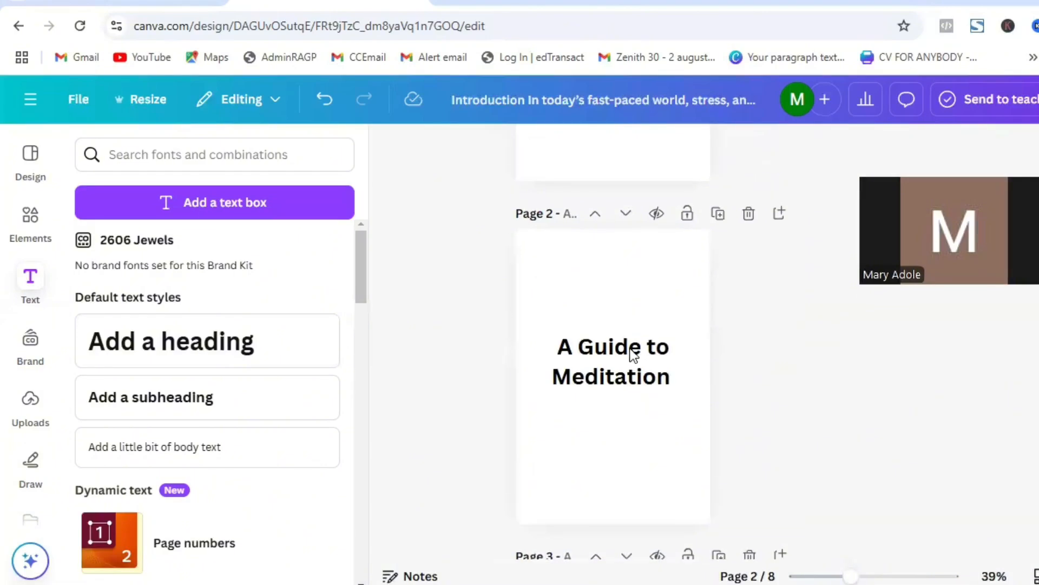
drag(634, 355, 625, 322)
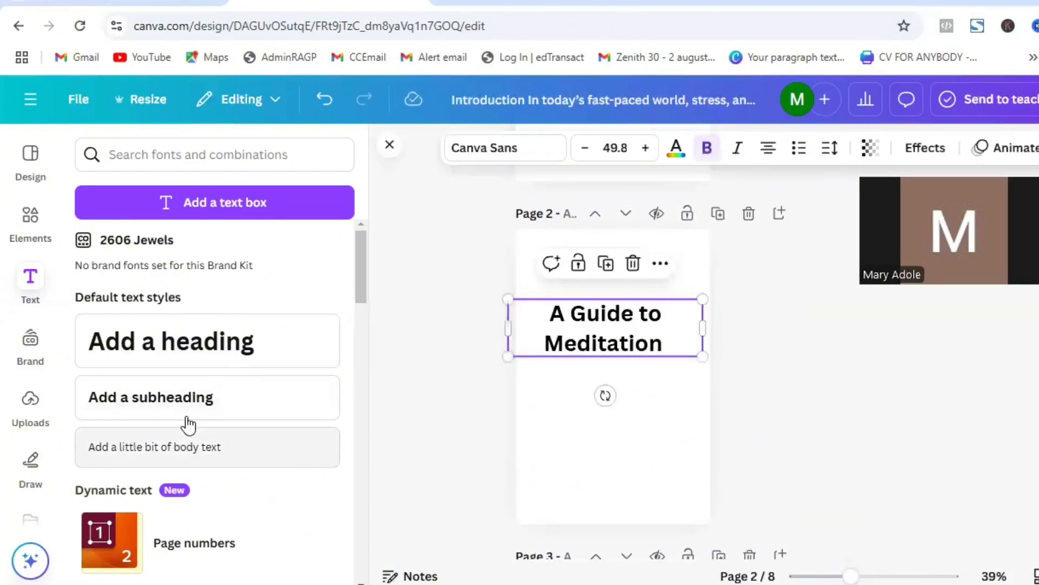
Step: Add a subheading with the author's full name near the bottom of page 2
click(214, 420)
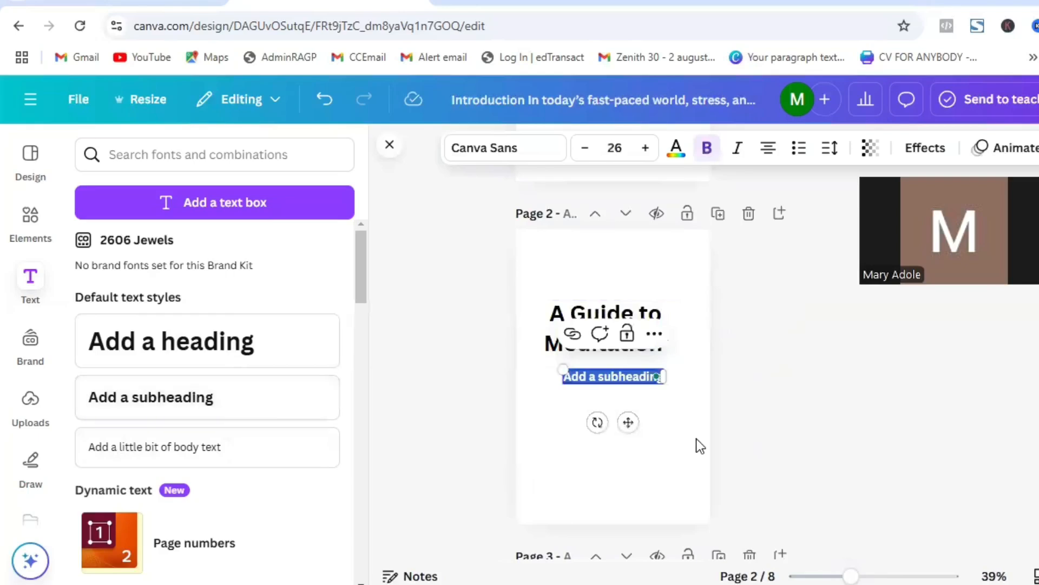
drag(628, 428, 627, 536)
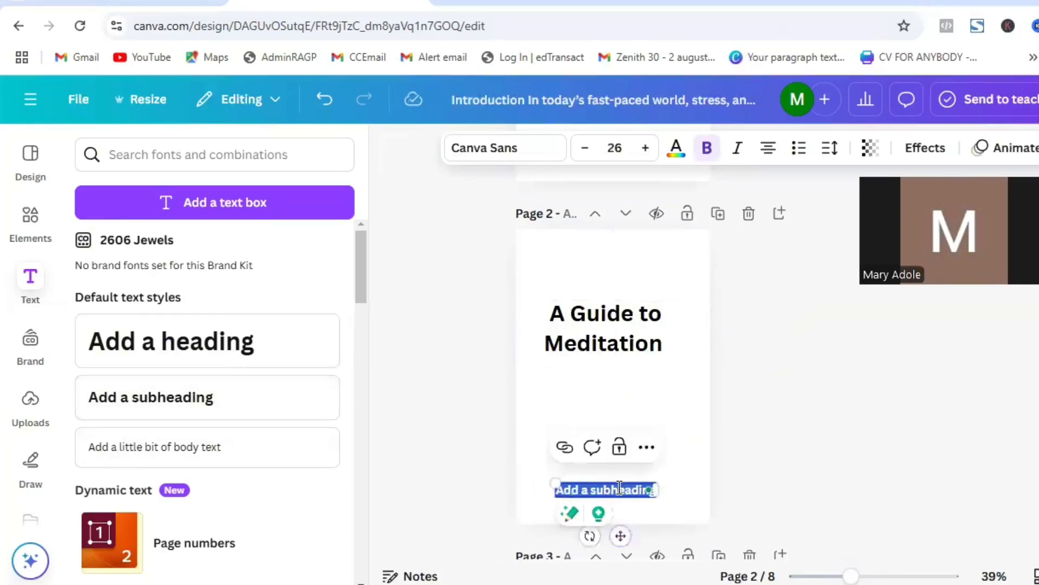
text(Mary)
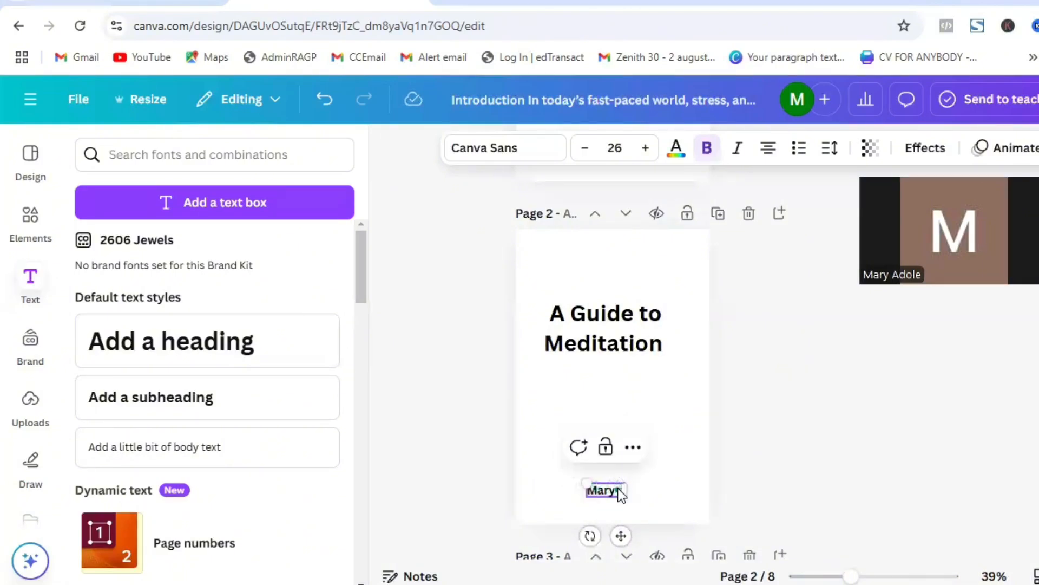
click(720, 467)
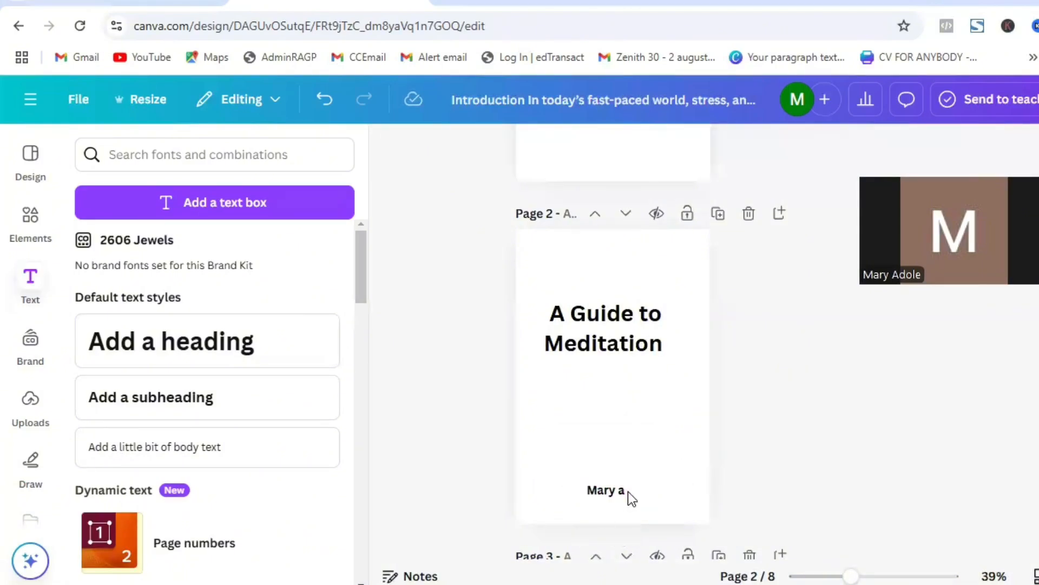
double_click(618, 491)
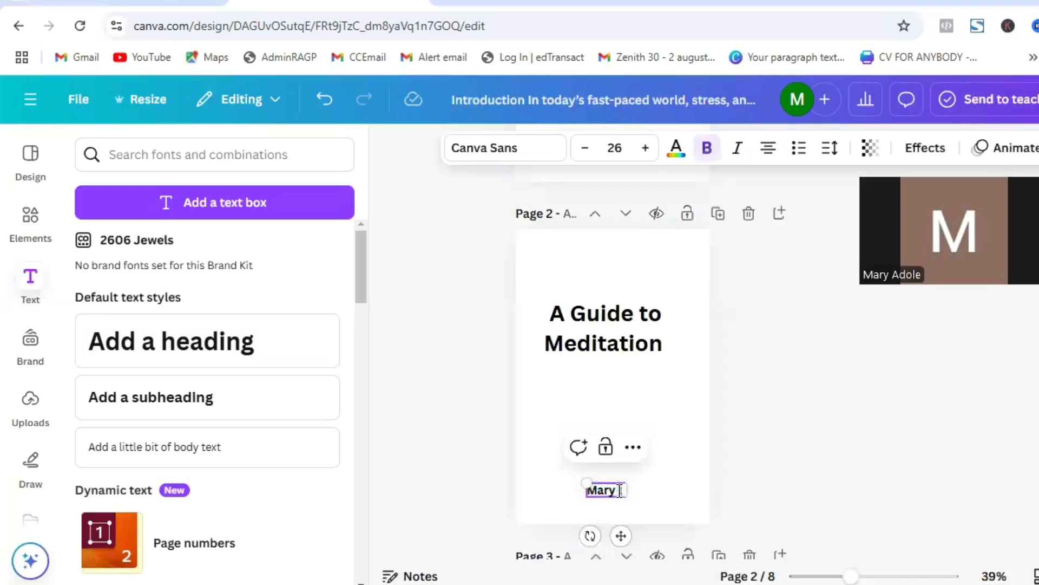
key(BackSpace)
text(Adole)
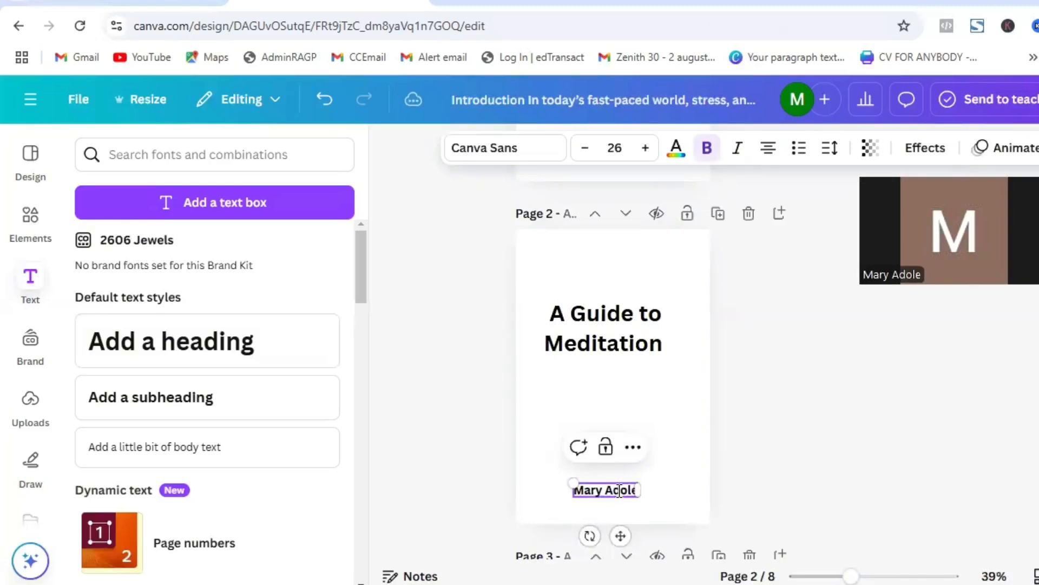
click(760, 418)
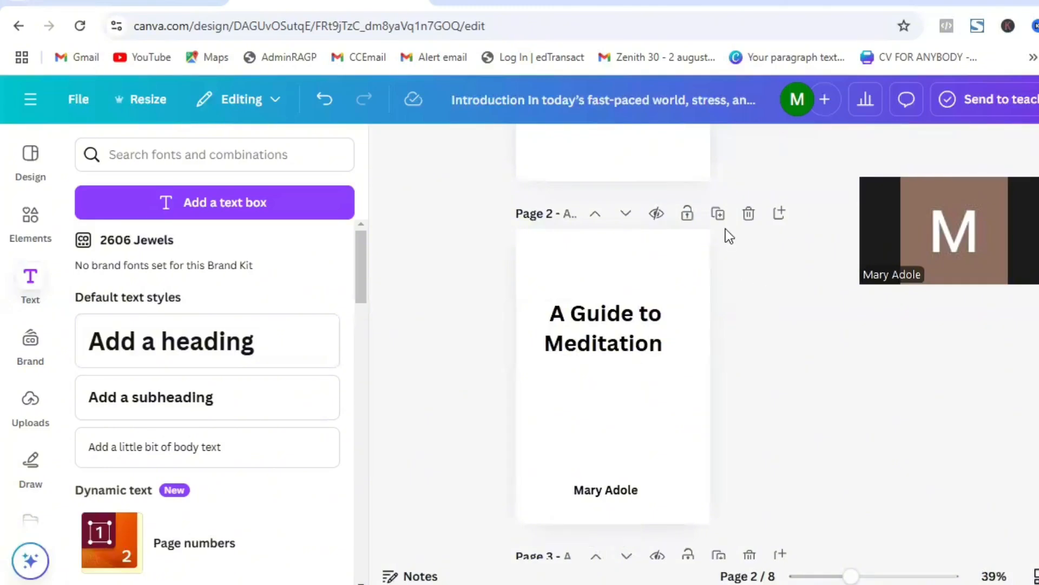
Step: Duplicate page 2, delete its title, and turn the name line into a 'CopyRight' heading
click(719, 213)
click(599, 343)
key(Delete)
drag(608, 489, 600, 320)
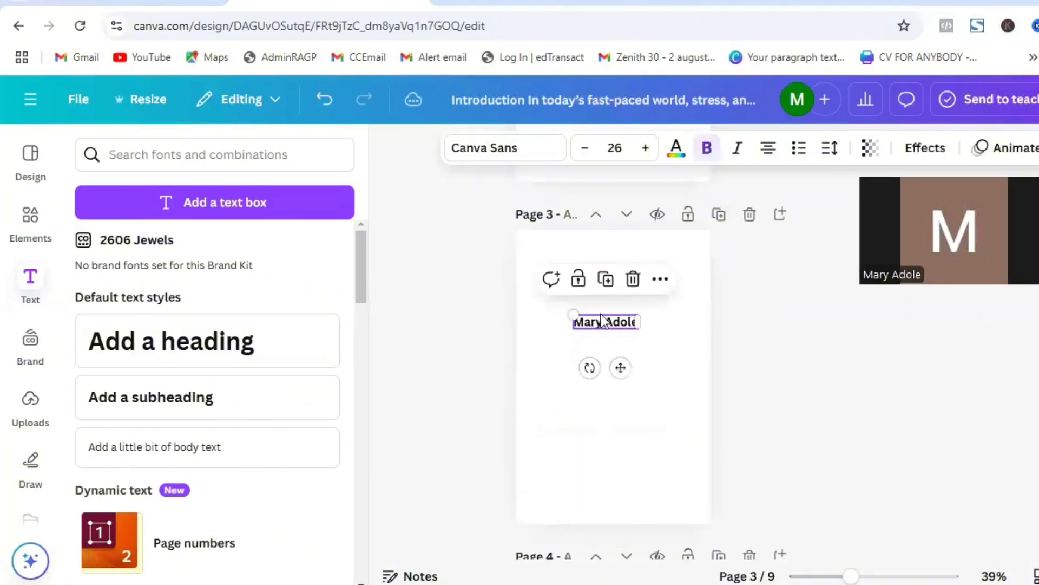
double_click(601, 320)
text(CopyRight)
click(670, 307)
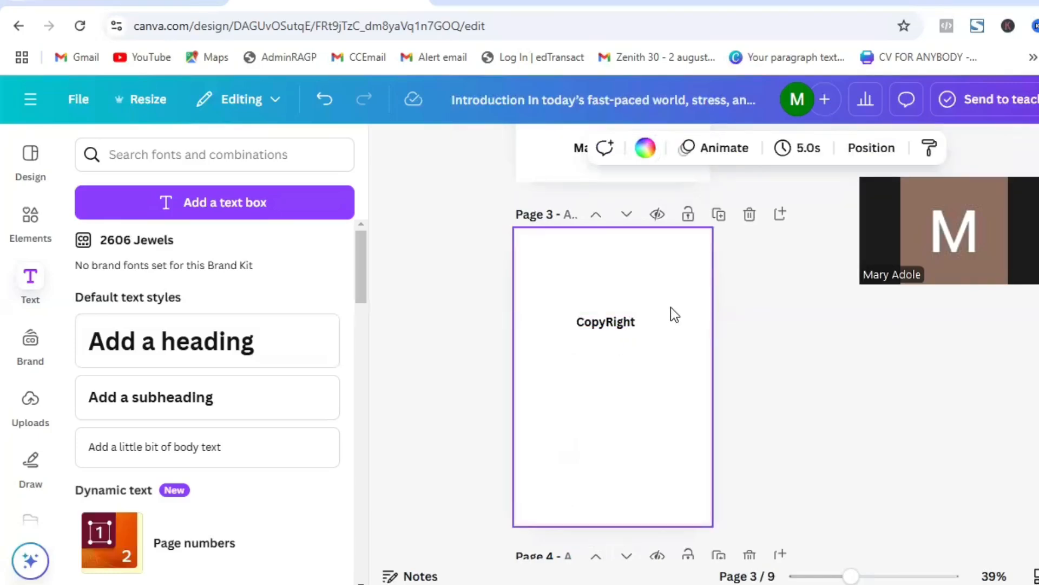
Step: Add a body text box just below the CopyRight heading on page 3
click(234, 463)
drag(626, 421, 628, 391)
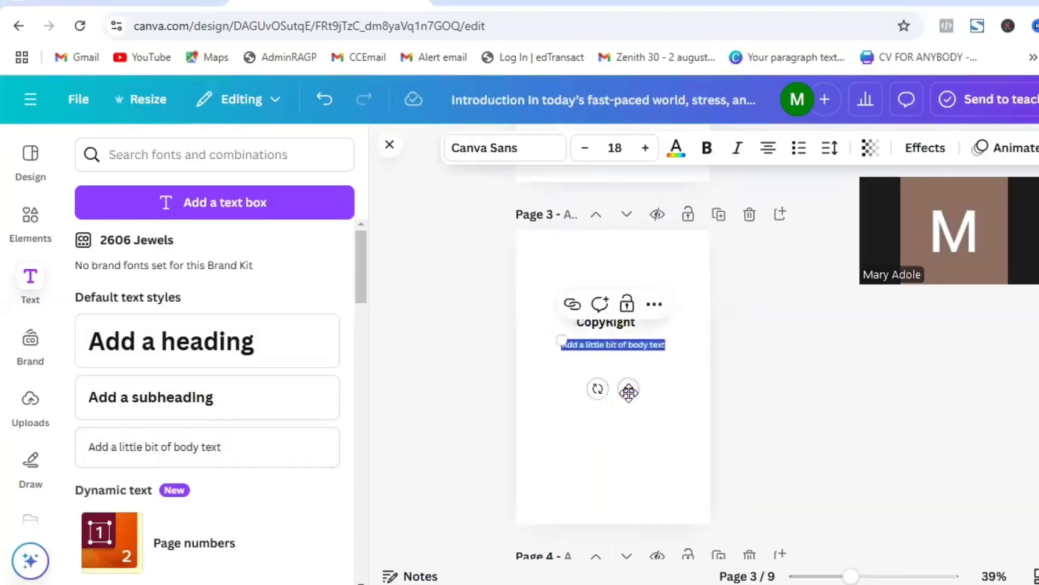
click(89, 3)
Step: Paste ChatGPT's copyright line into the page 3 body text, breaking it before 'All rights reserved'
scroll(623, 318, down, 5)
triple_click(481, 277)
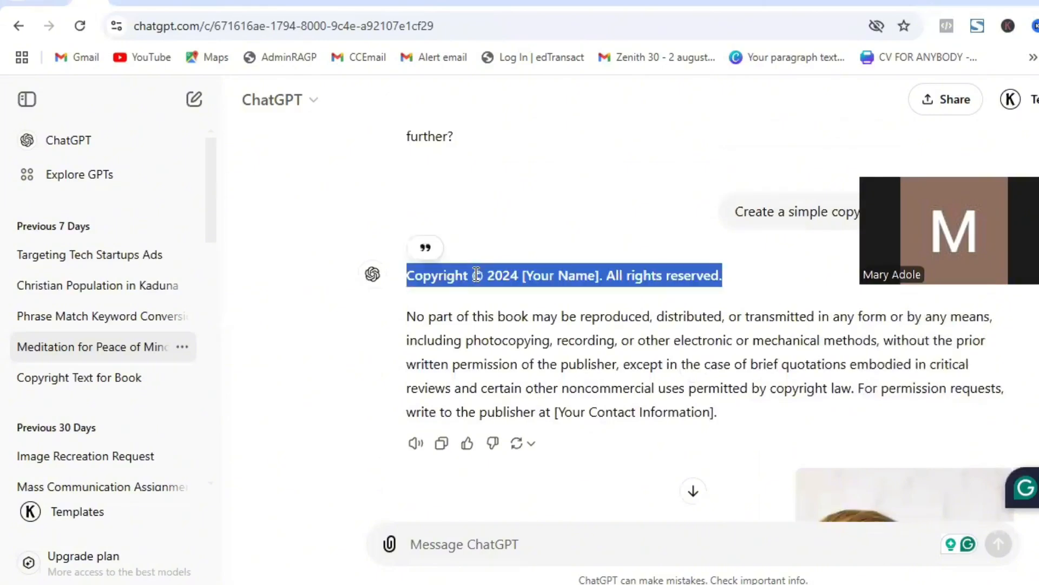
click(330, 2)
click(639, 353)
text(Copyright © 2024 [Your Name]. All rights reserved.)
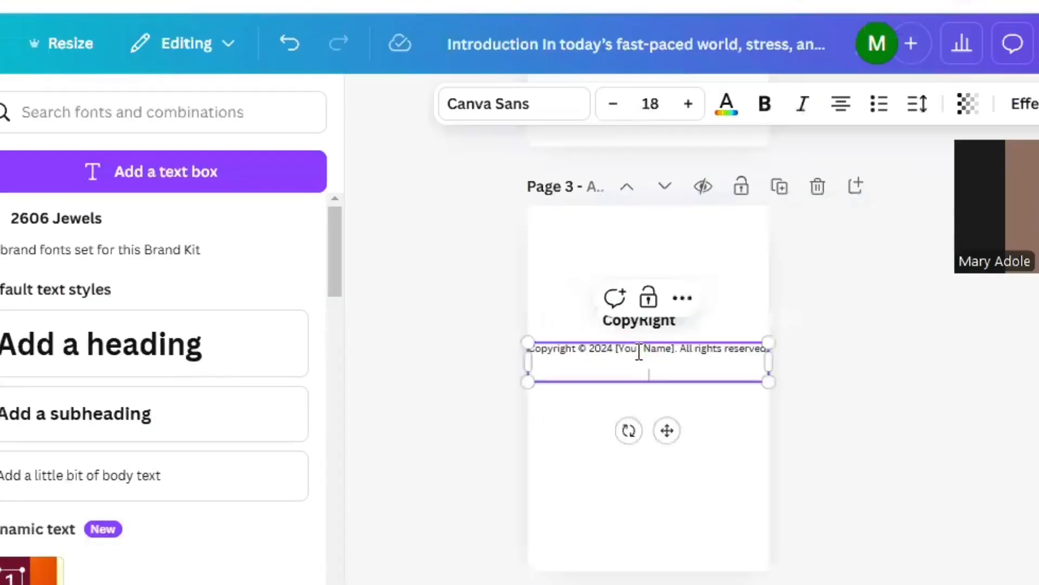
click(864, 347)
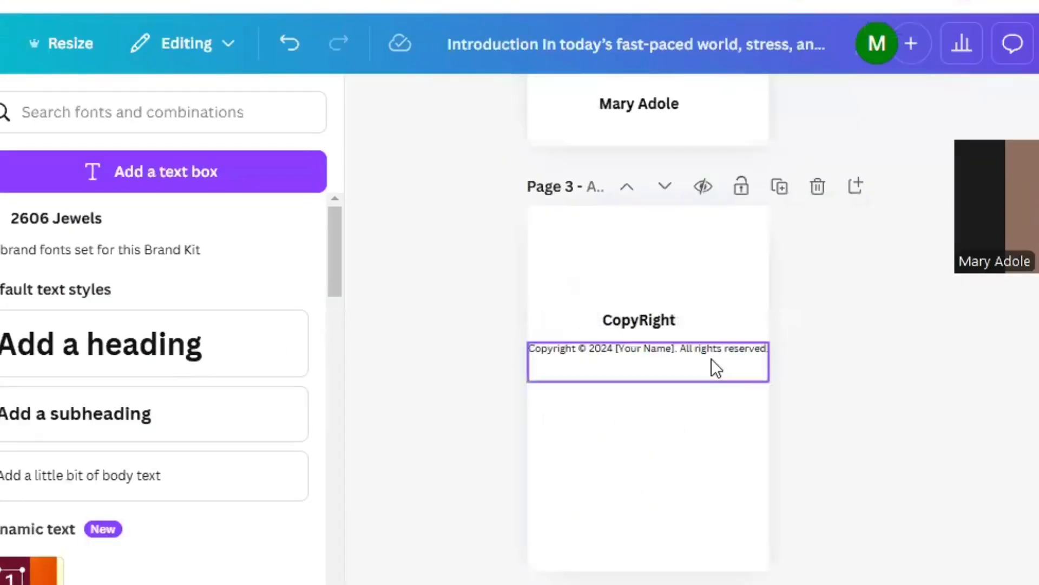
click(712, 360)
click(683, 352)
key(Return)
Step: Replace the [Your Name] placeholder in the copyright line with the author's name
click(807, 325)
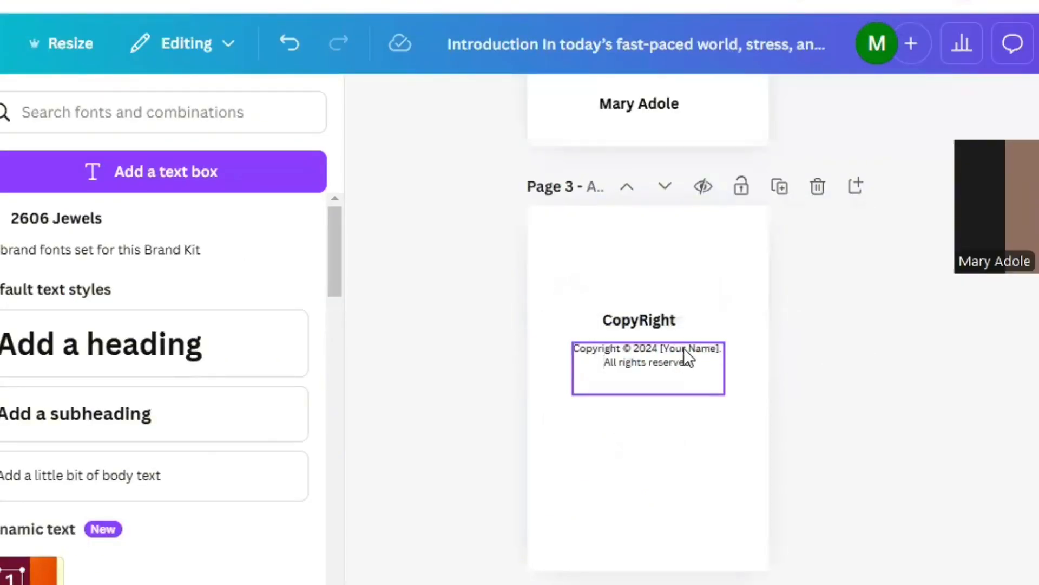
click(681, 352)
drag(664, 349, 671, 418)
text(Mary Adole)
click(863, 309)
Step: Duplicate the copyright text box and replace its contents with ChatGPT's reproduction-permission paragraph
click(691, 372)
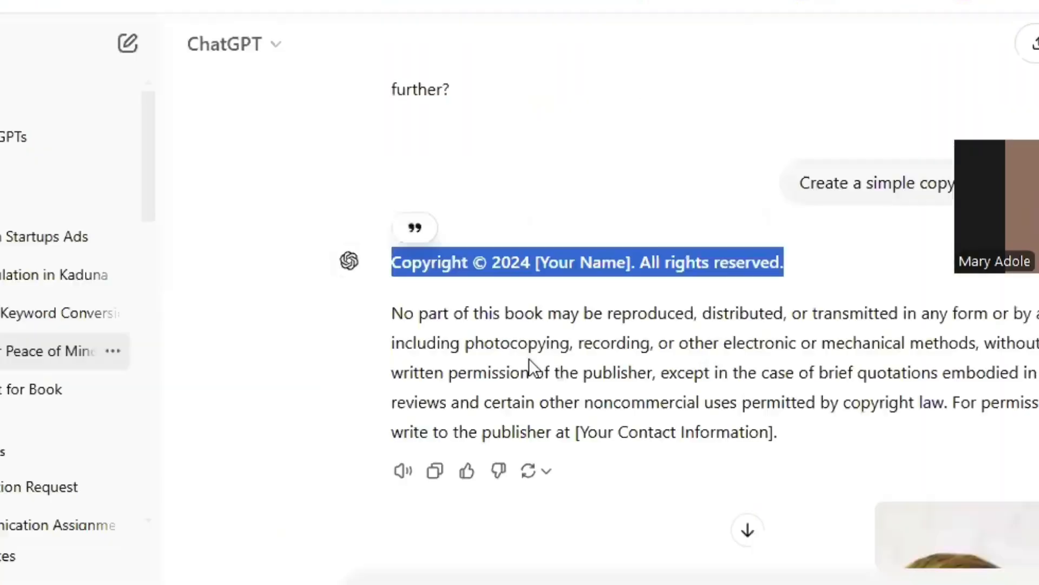
triple_click(529, 358)
key(ctrl+c)
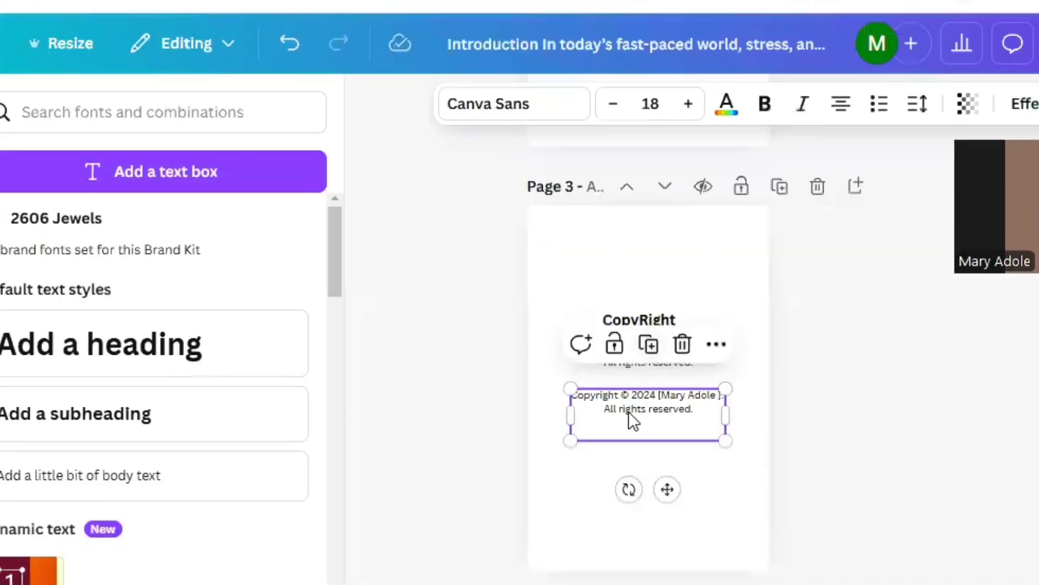
triple_click(629, 412)
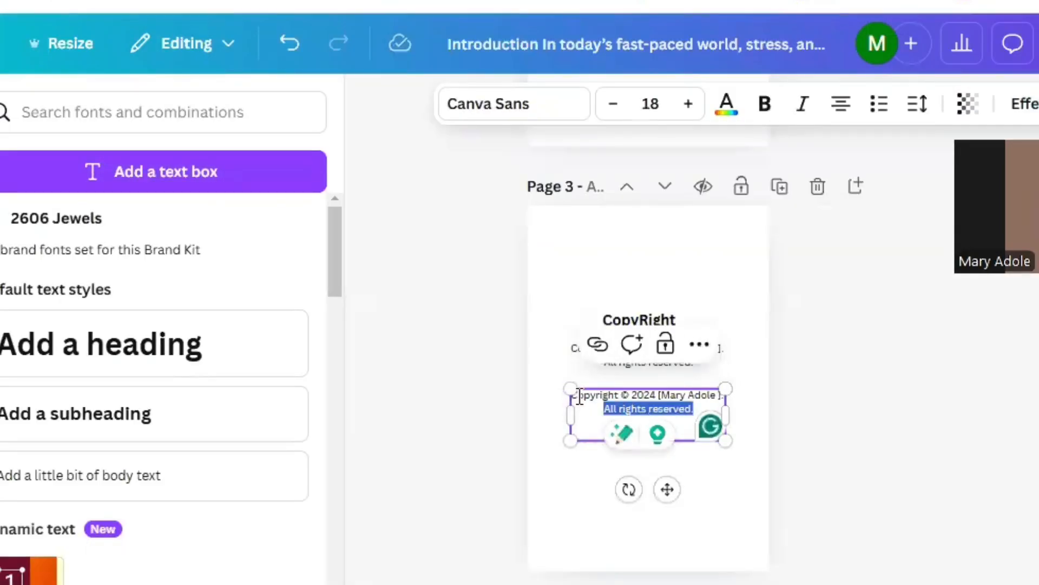
key(ctrl+a)
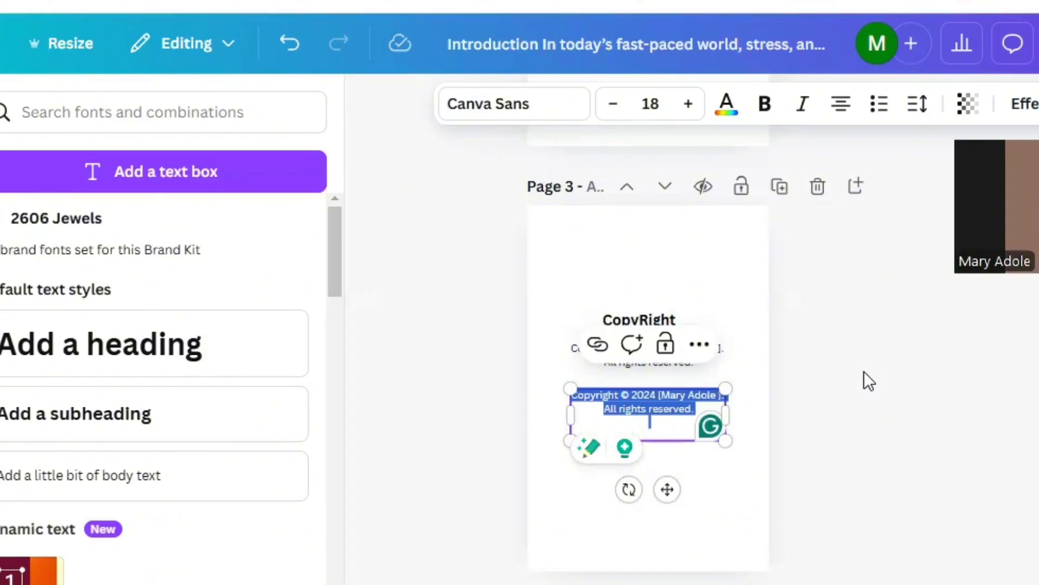
key(ctrl+v)
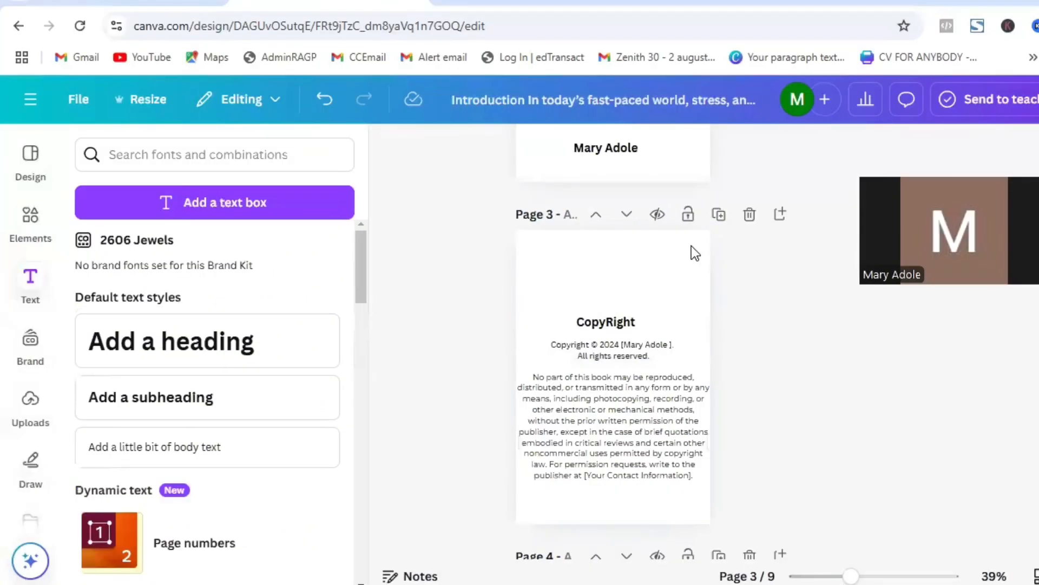
Step: Duplicate the copyright page as page 4 and delete its heading, copyright line and permissions paragraph
click(744, 226)
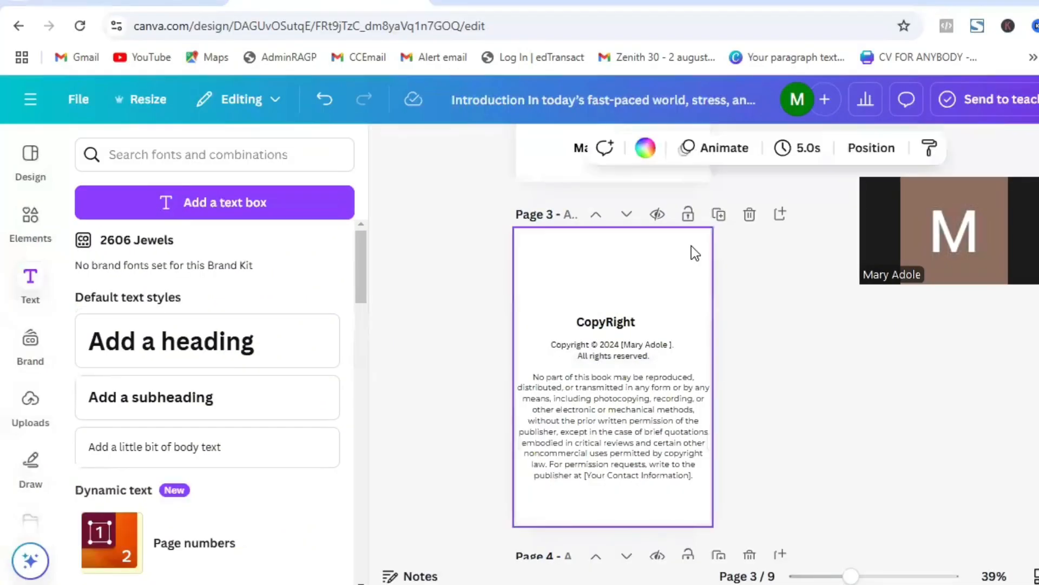
click(719, 214)
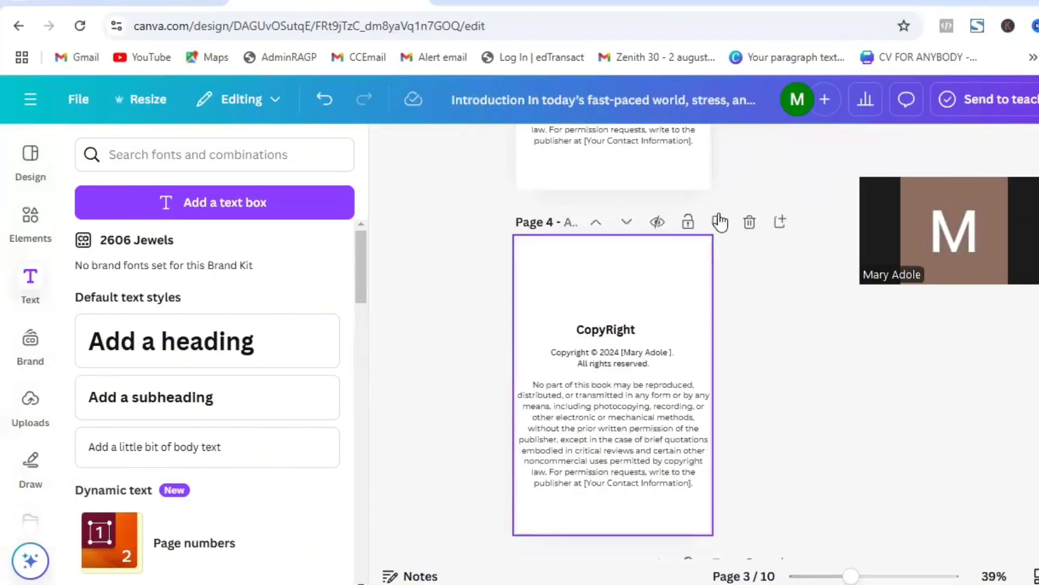
click(609, 324)
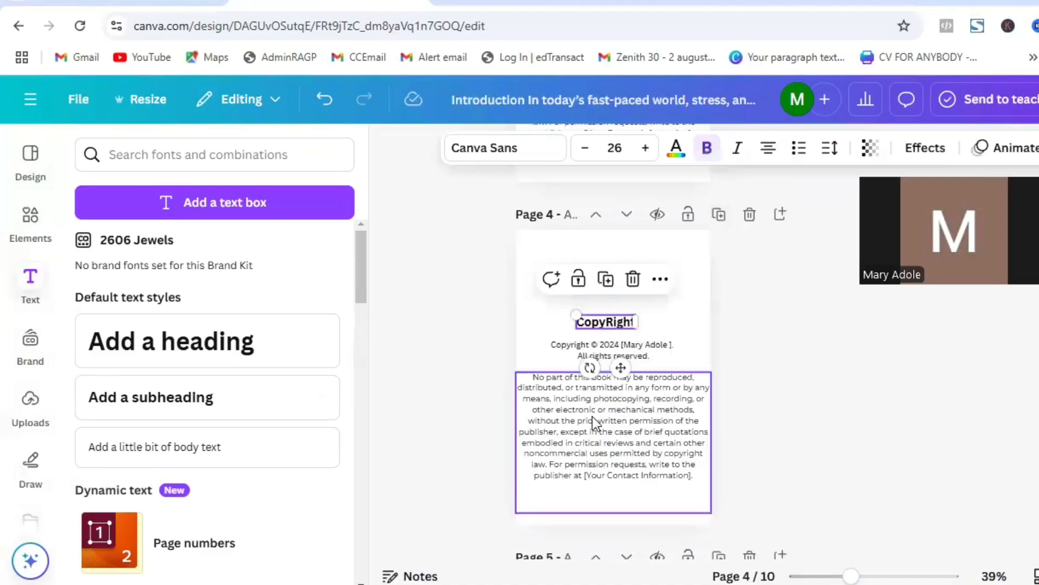
click(590, 420)
click(641, 337)
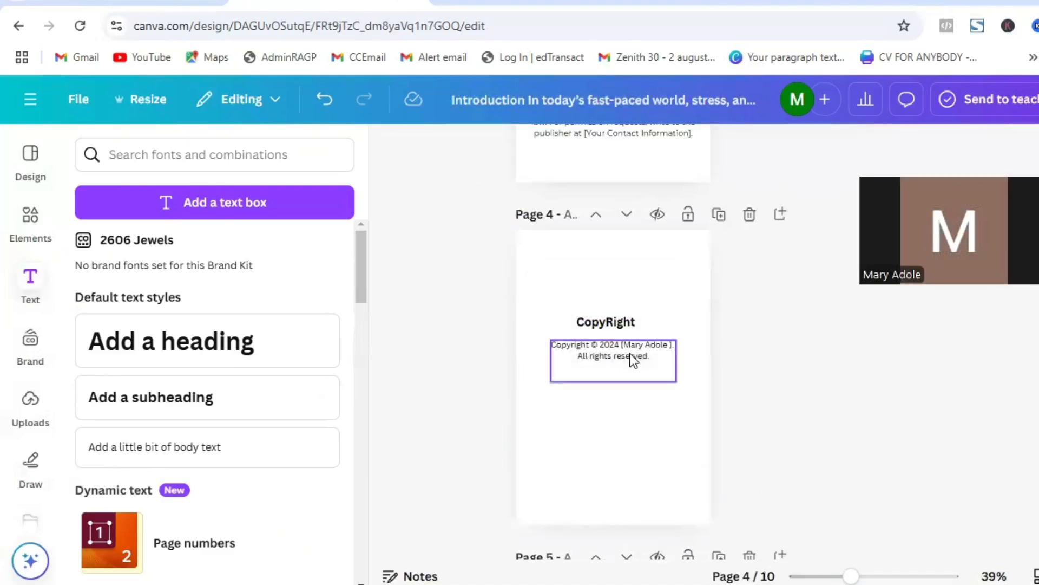
click(612, 356)
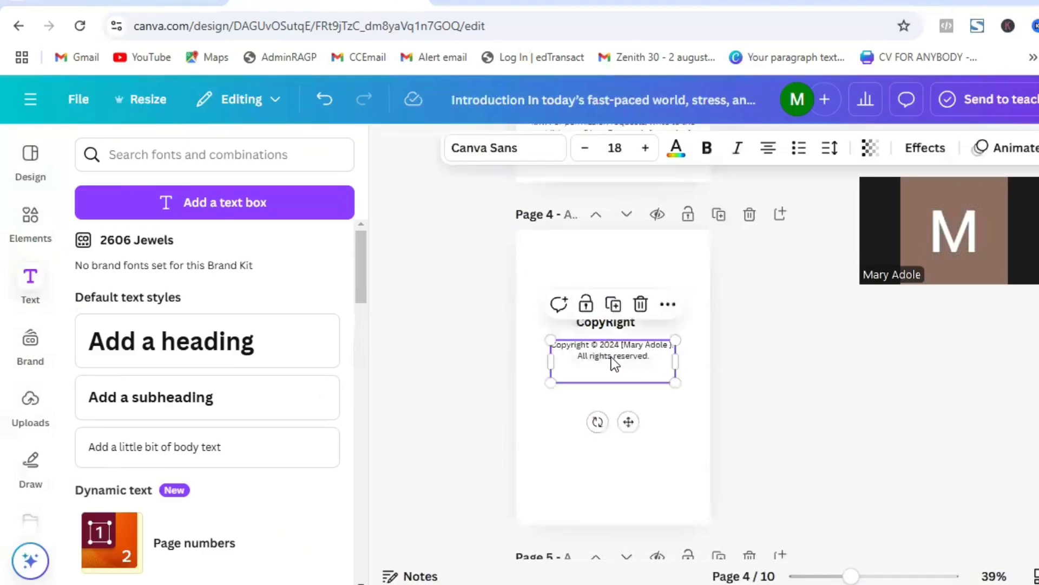
click(641, 300)
drag(613, 325, 615, 285)
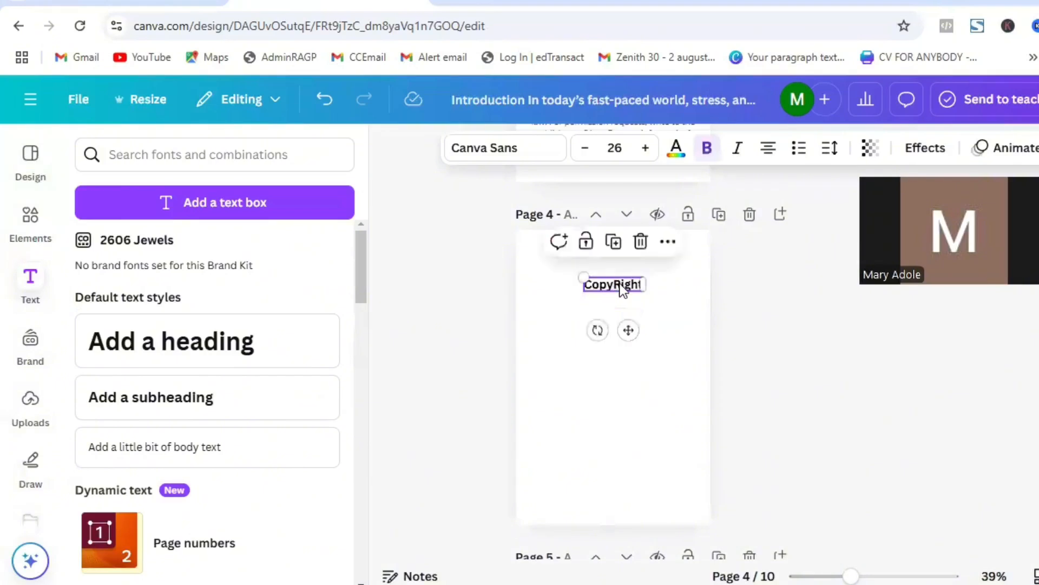
click(640, 242)
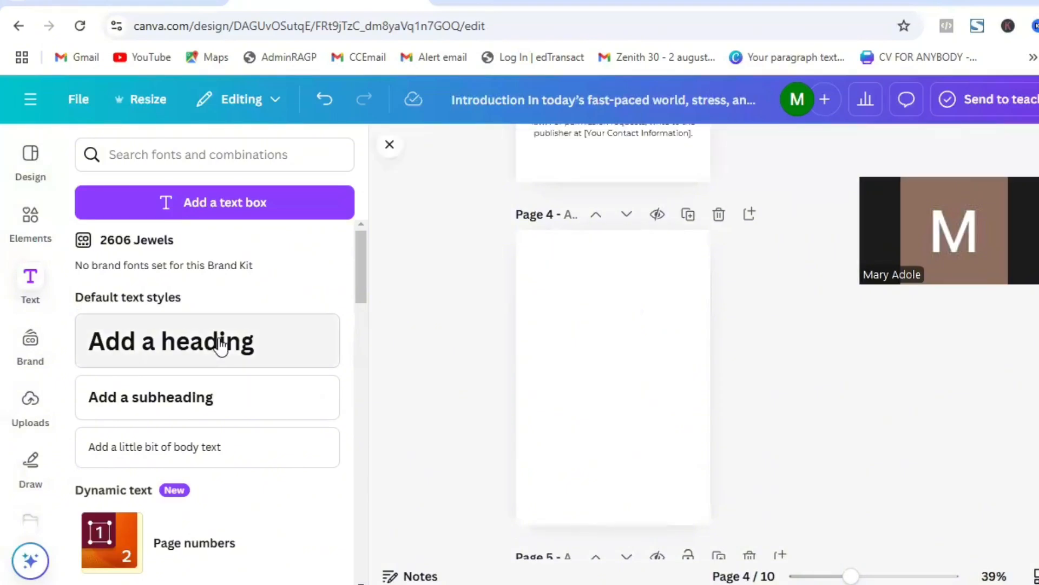
Step: Add a 'Table of Content' heading near the top of page 4
click(196, 352)
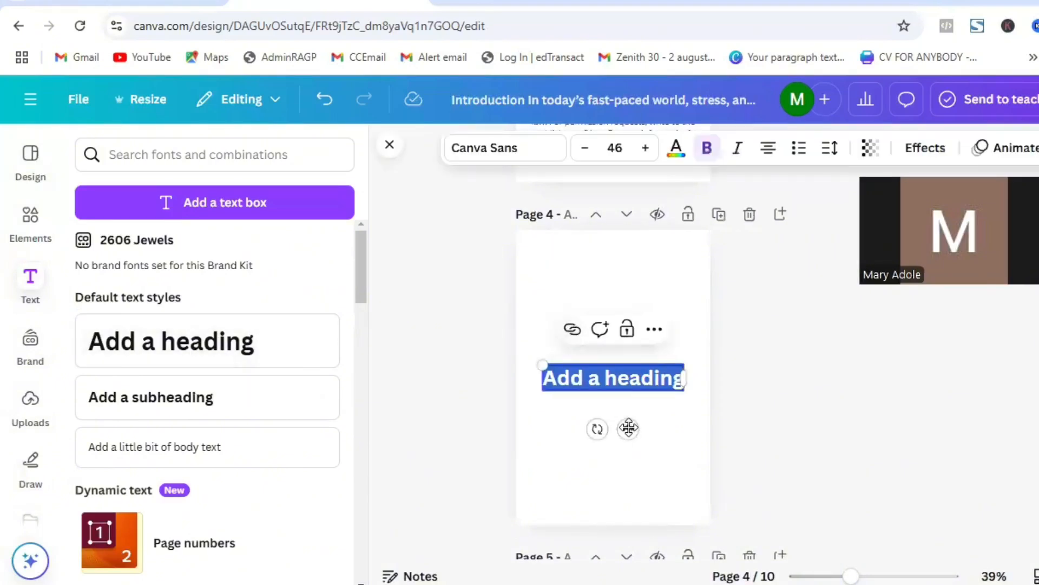
drag(626, 379, 619, 301)
text(Table of Content)
click(760, 271)
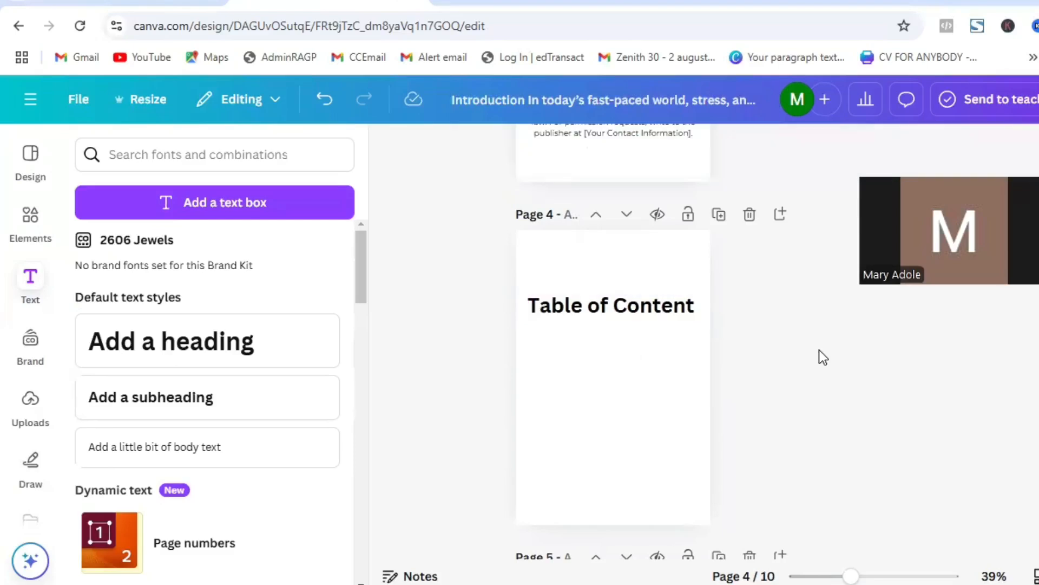
Step: Duplicate page 5 into a new page 6
scroll(613, 351, down, 5)
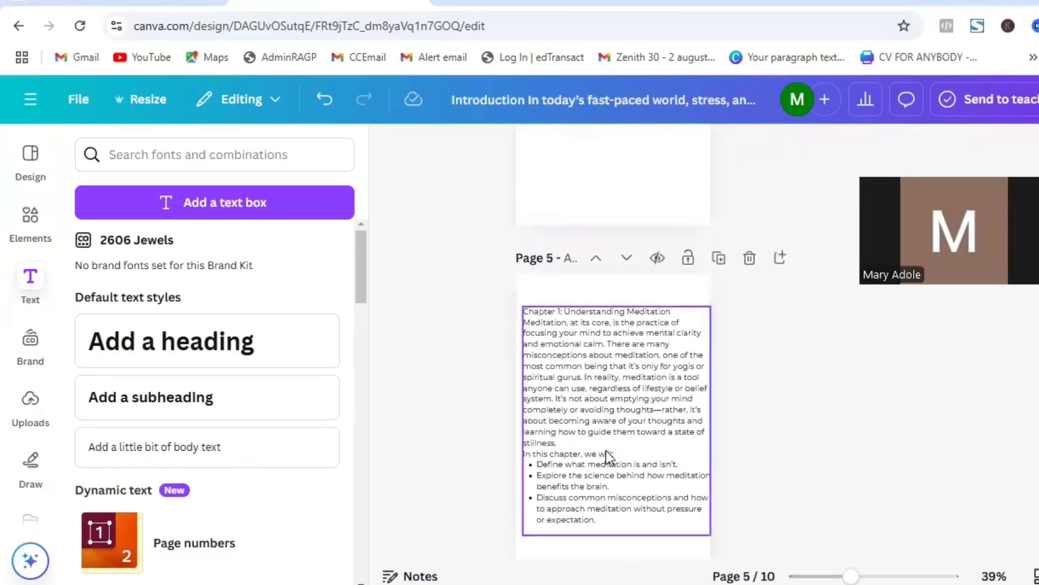
click(671, 435)
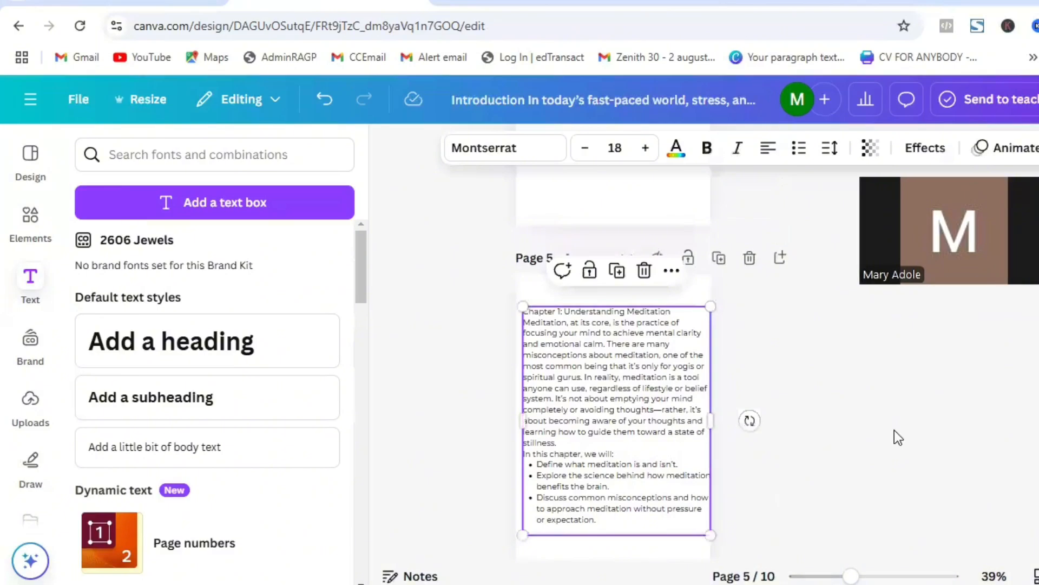
click(871, 380)
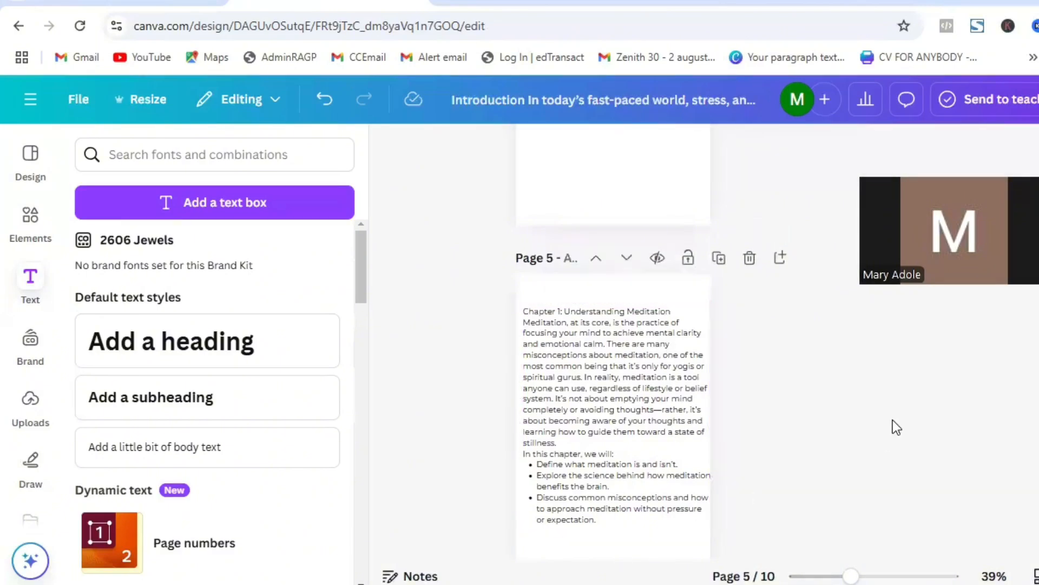
scroll(614, 352, down, 2)
scroll(614, 352, up, 2)
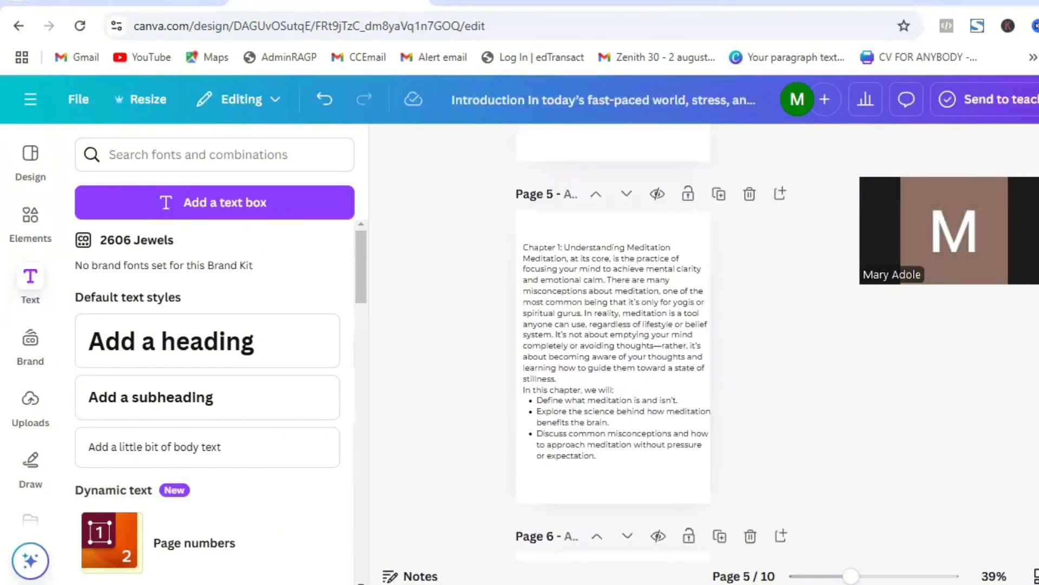
scroll(614, 352, down, 1)
scroll(614, 352, down, 2)
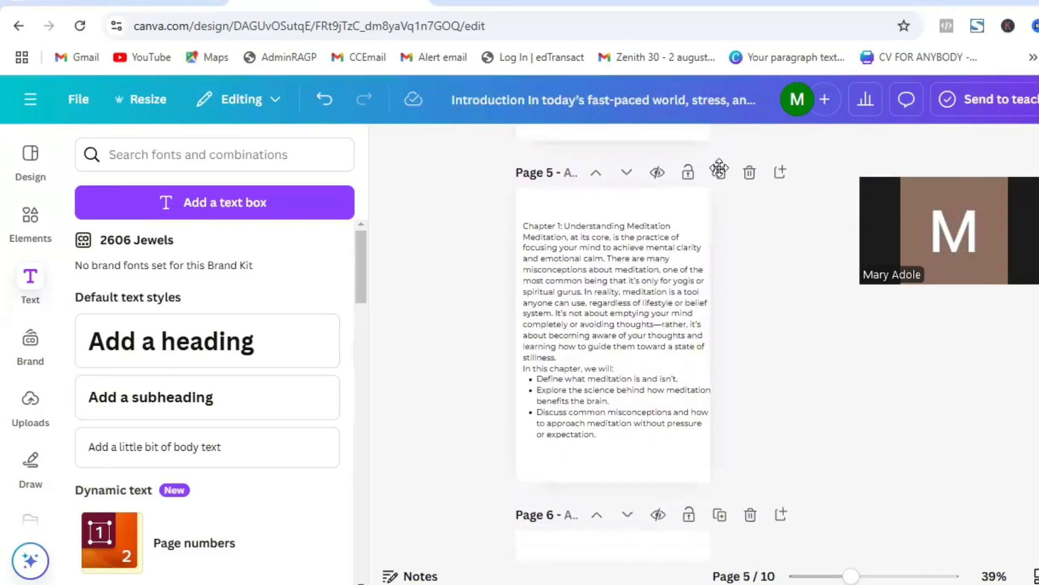
click(719, 170)
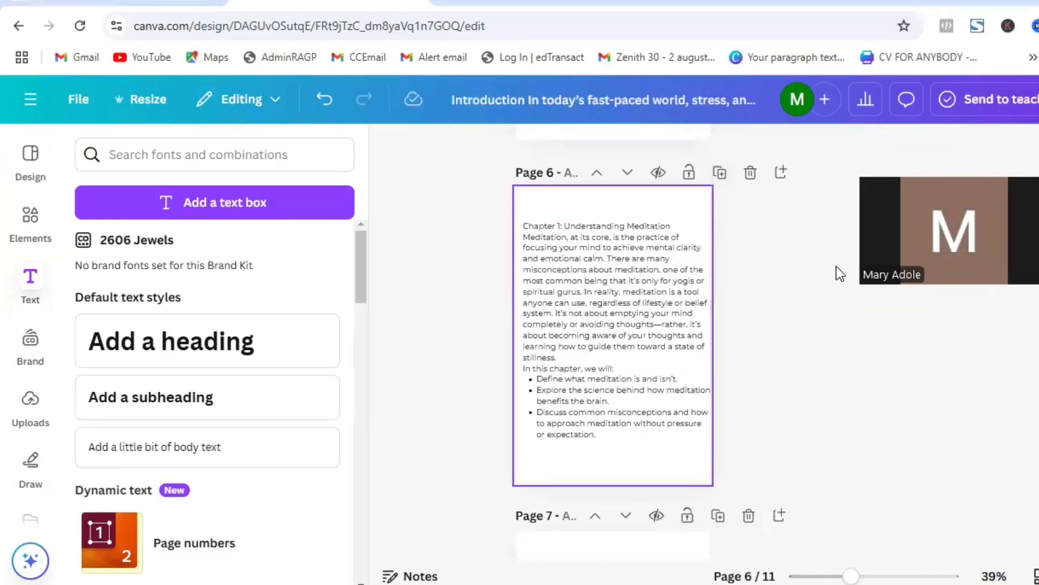
Step: On page 5, put 'Understanding Meditation' on its own line below 'Chapter 1:', with a blank line after it
scroll(614, 352, up, 5)
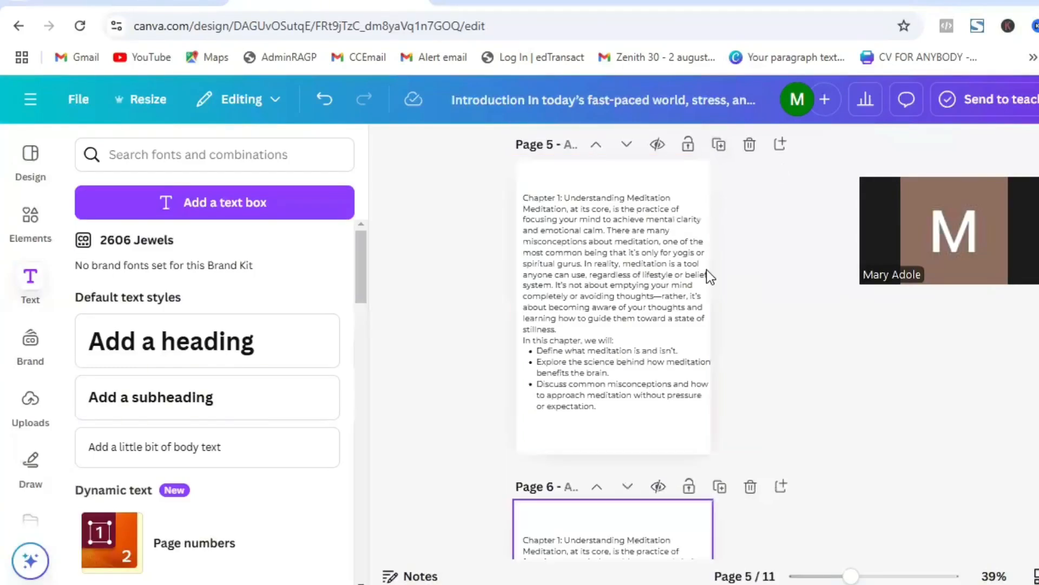
click(650, 261)
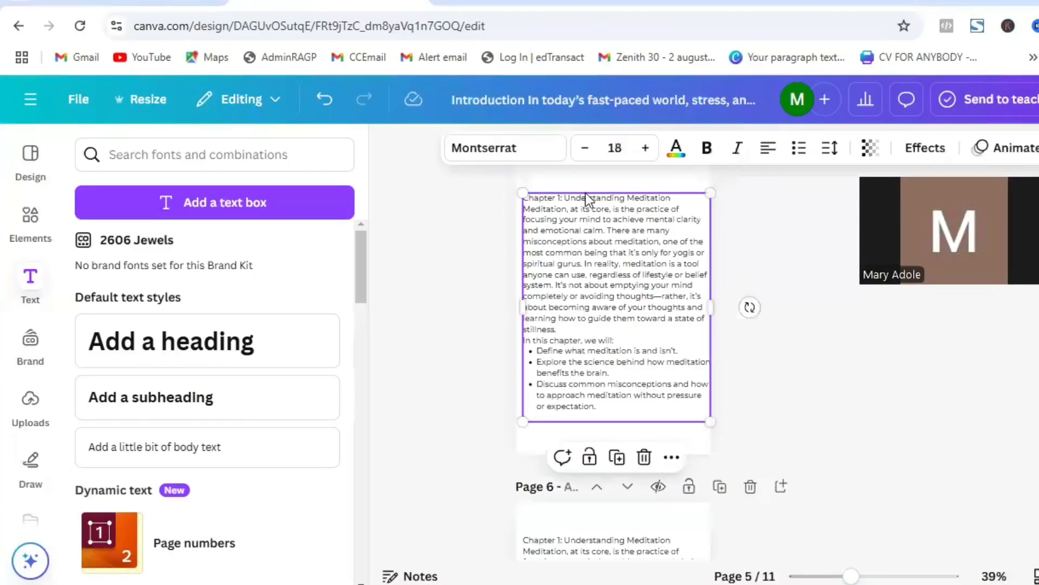
click(568, 200)
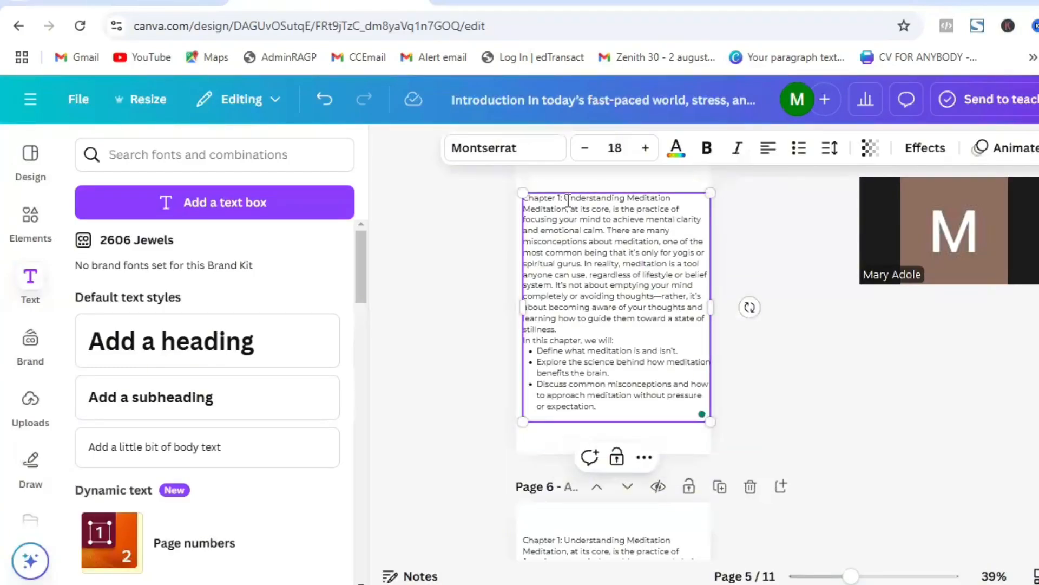
key(Return)
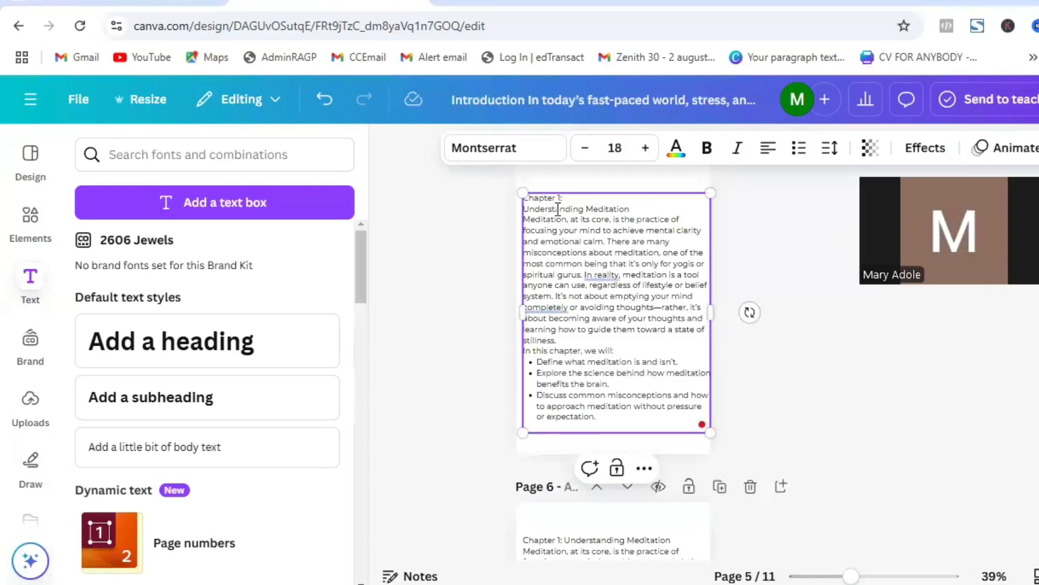
click(637, 209)
key(Return)
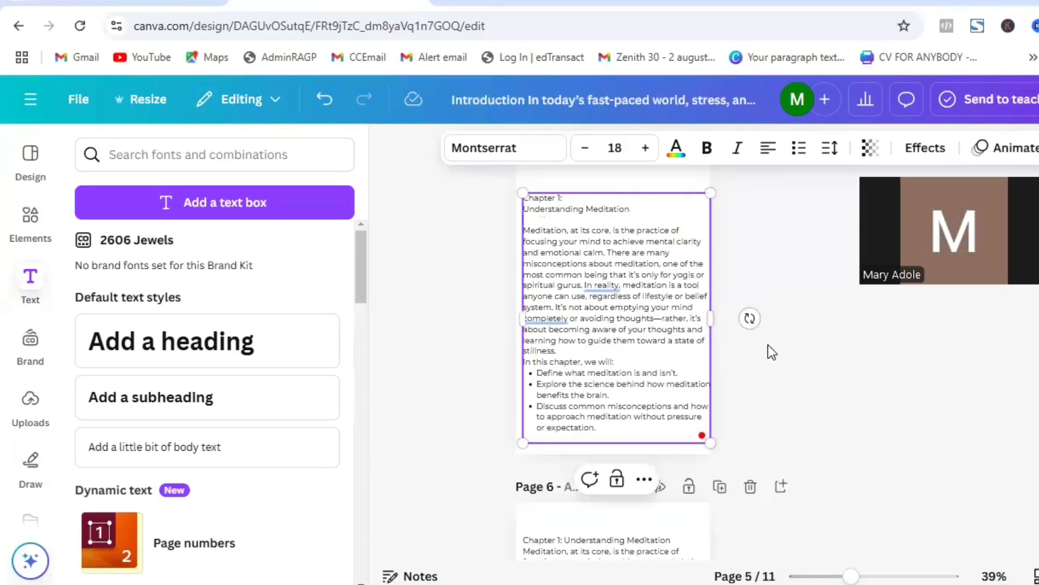
click(803, 301)
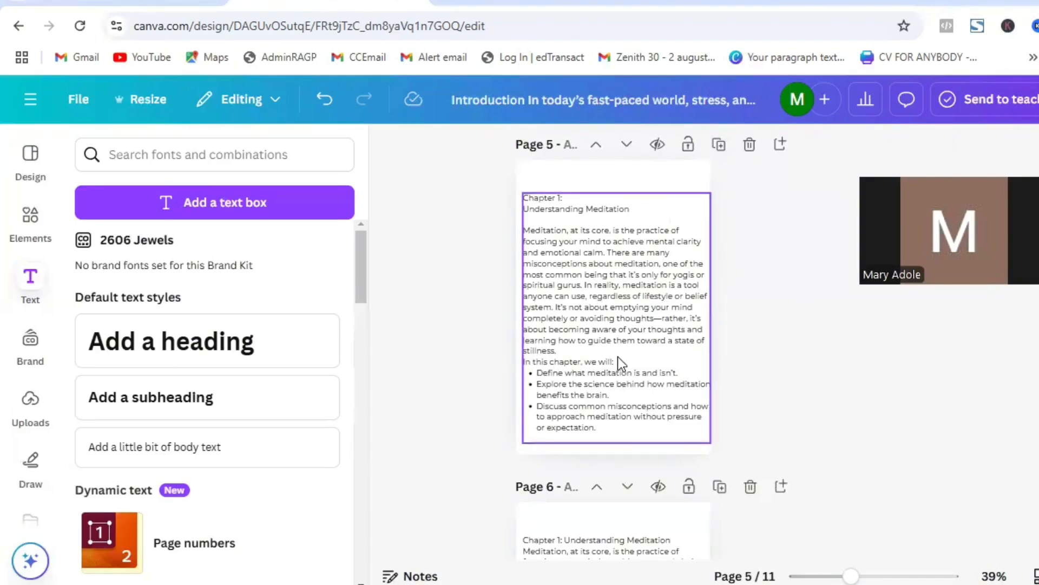
Step: Delete the intro line and bulleted list from page 5's text
click(528, 364)
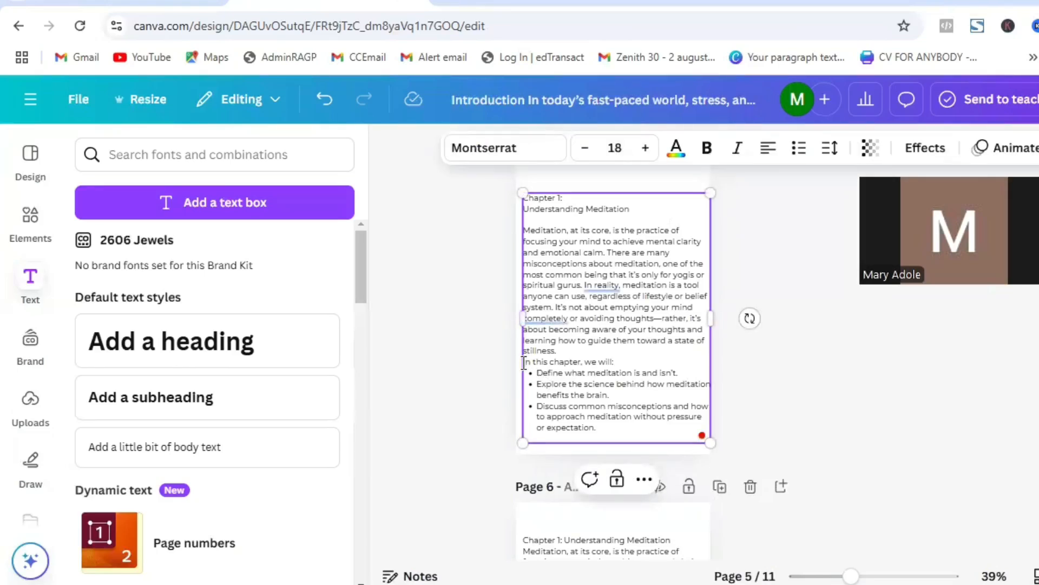
drag(524, 363, 653, 432)
key(ctrl+c)
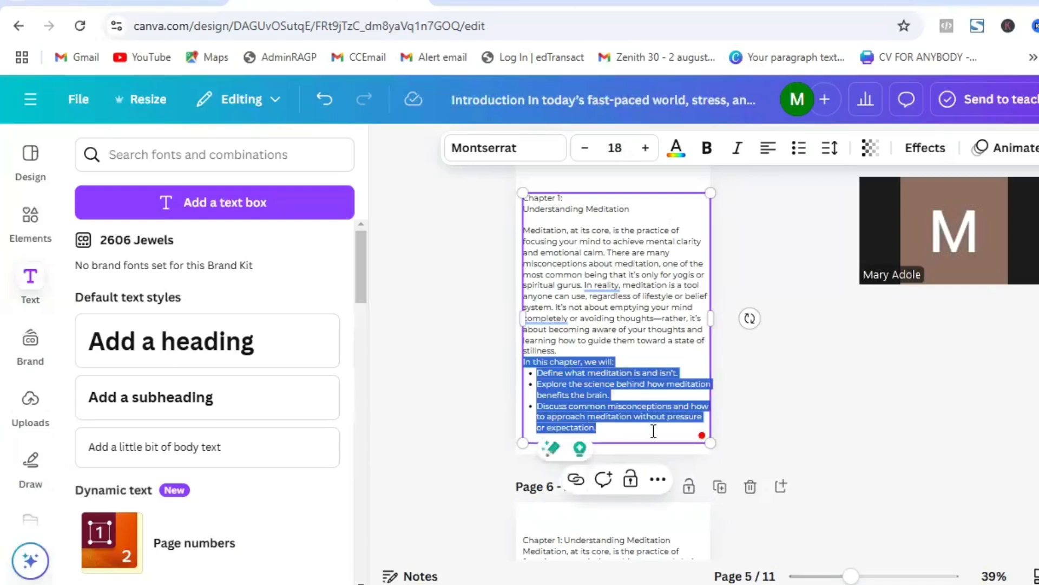
key(BackSpace)
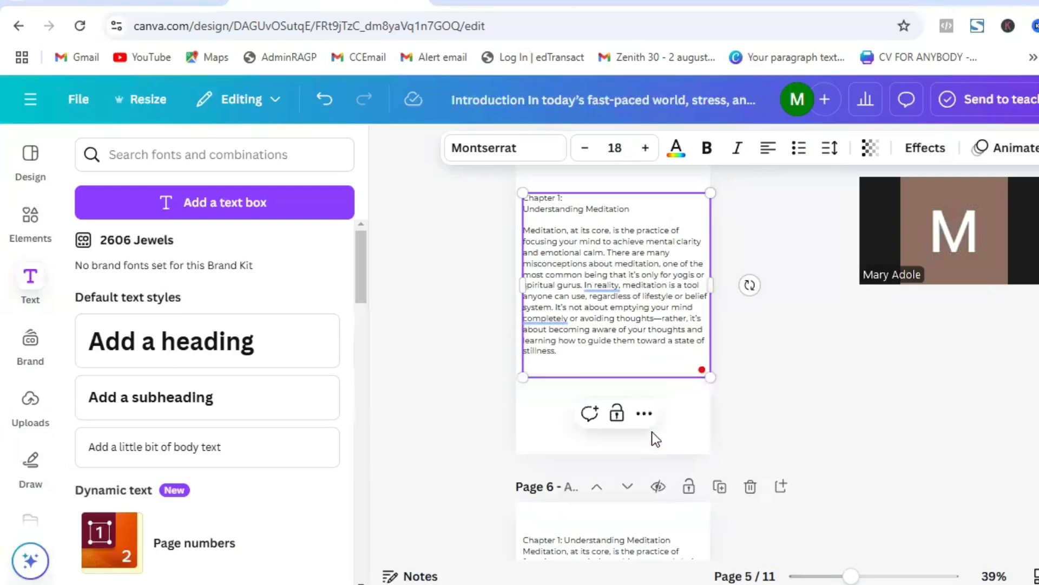
click(820, 331)
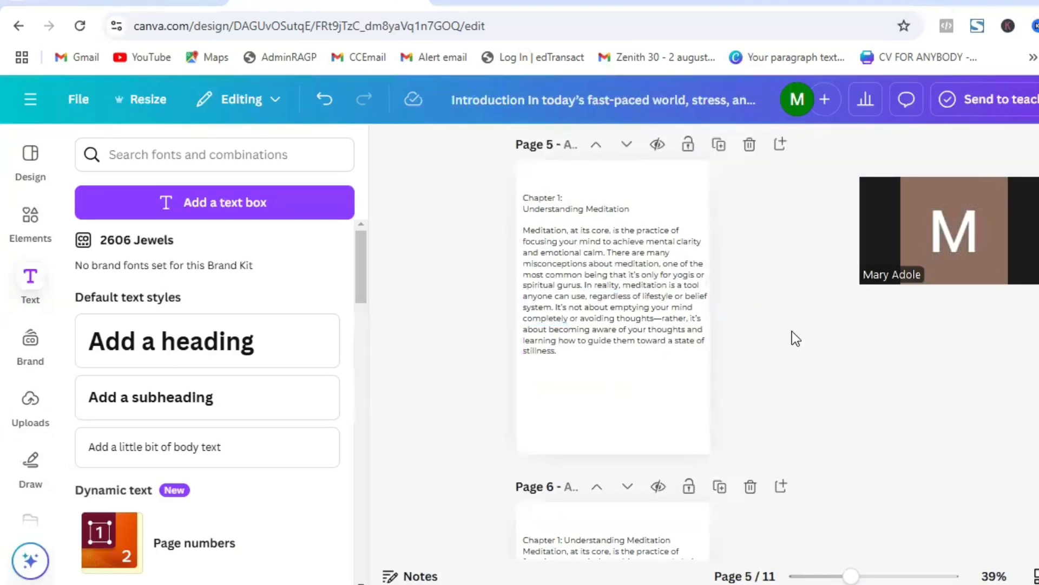
Step: Replace page 6's text box with a copy of page 5's chapter text box
scroll(585, 381, down, 4)
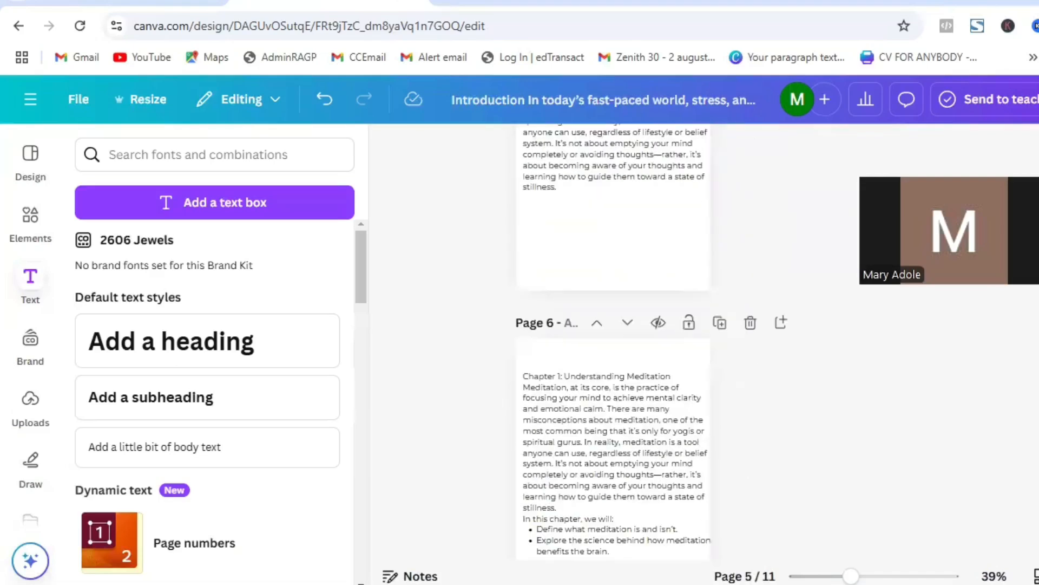
click(585, 381)
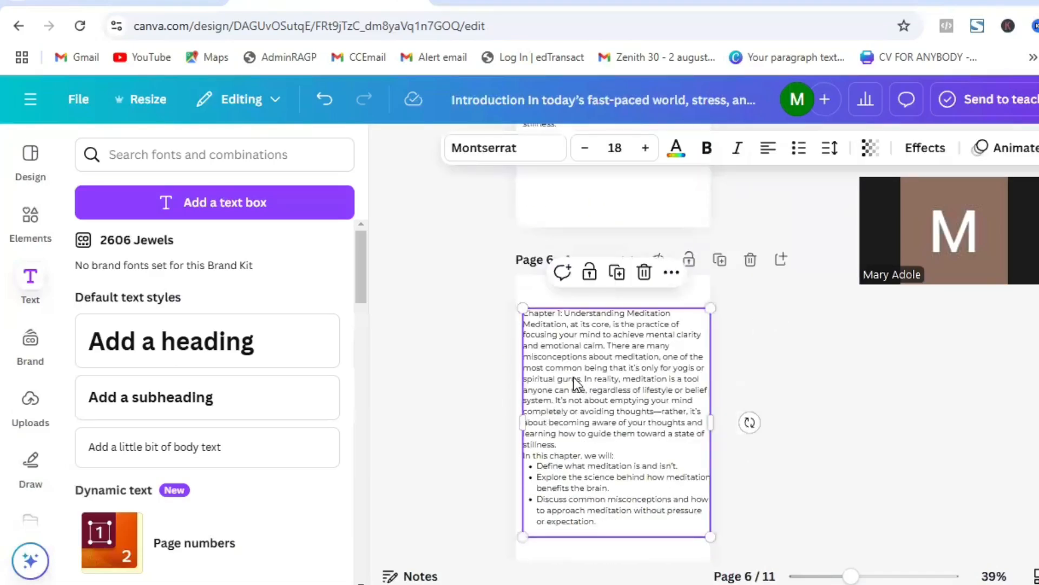
click(643, 273)
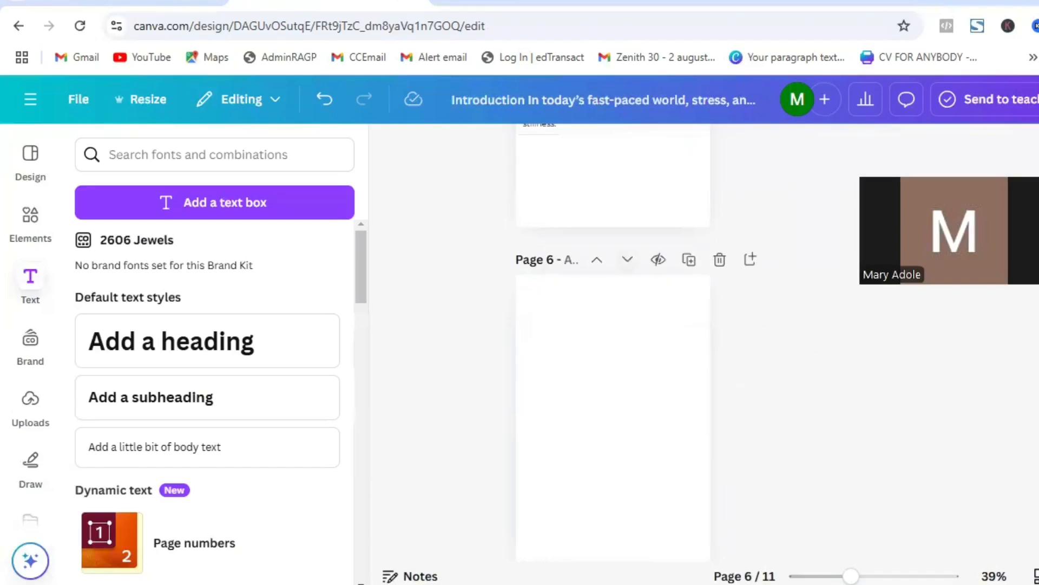
scroll(612, 347, up, 5)
scroll(612, 346, down, 2)
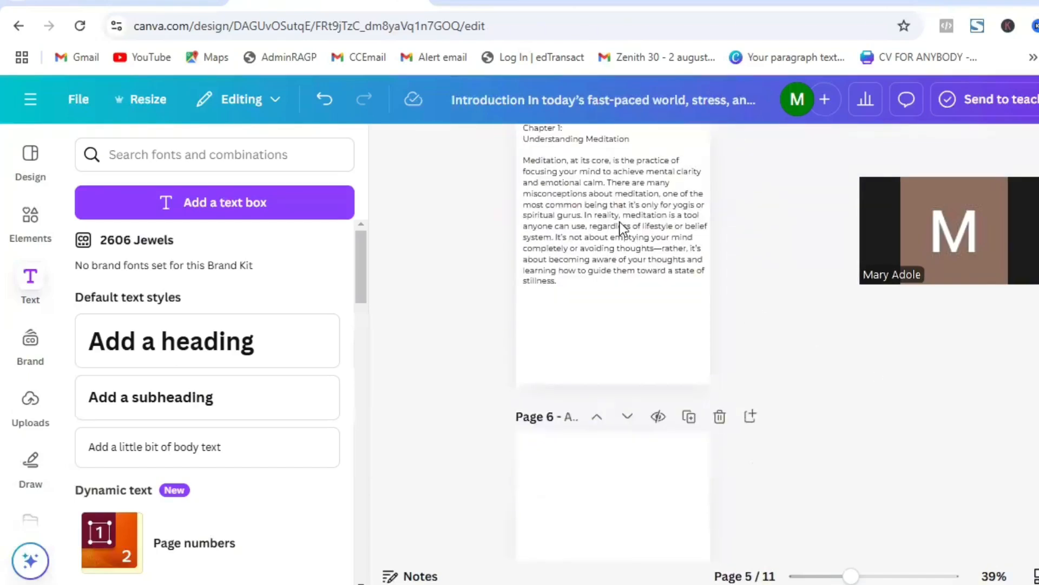
click(622, 226)
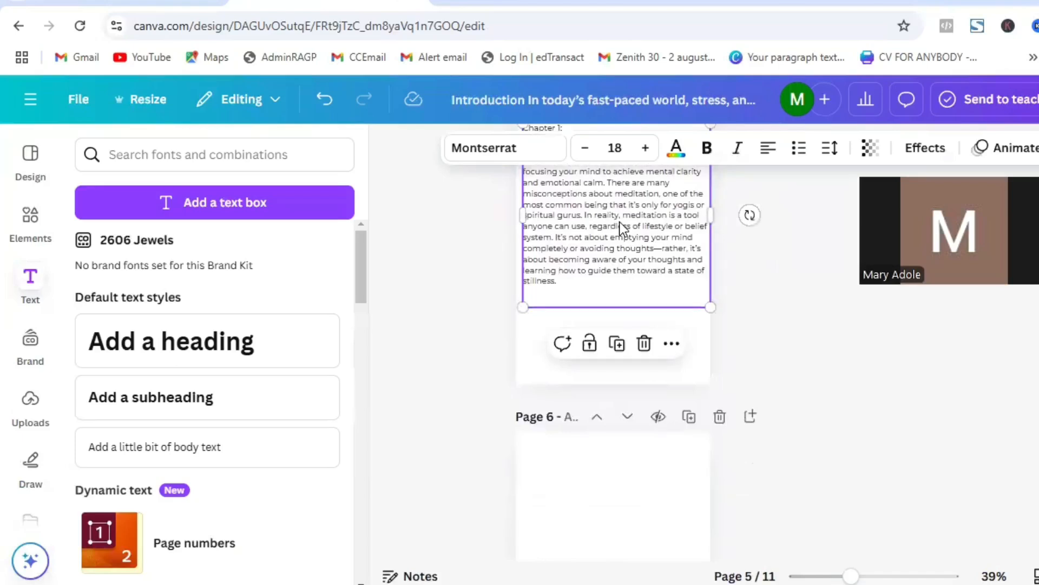
key(ctrl+d)
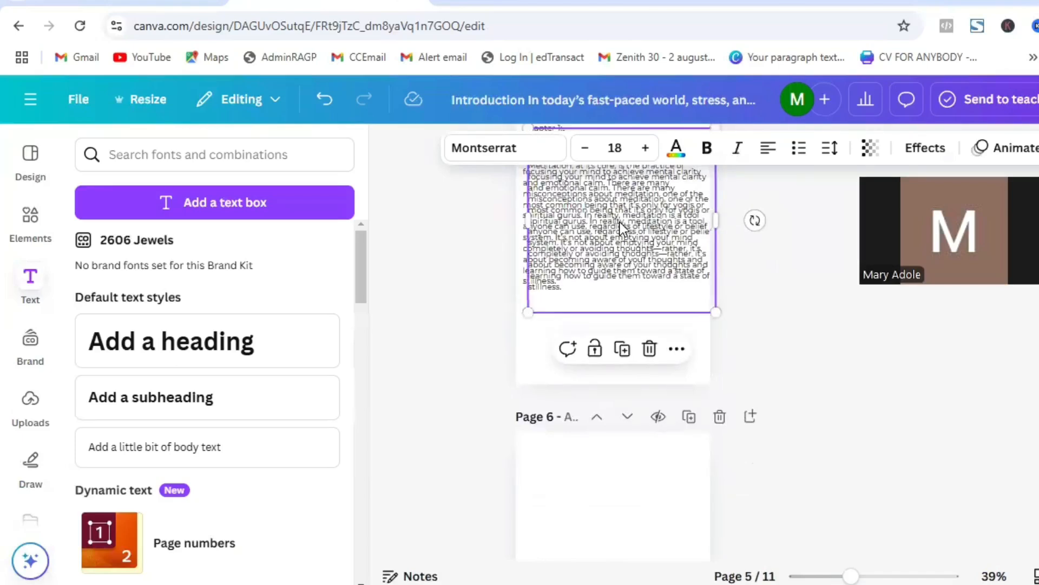
drag(619, 222, 615, 569)
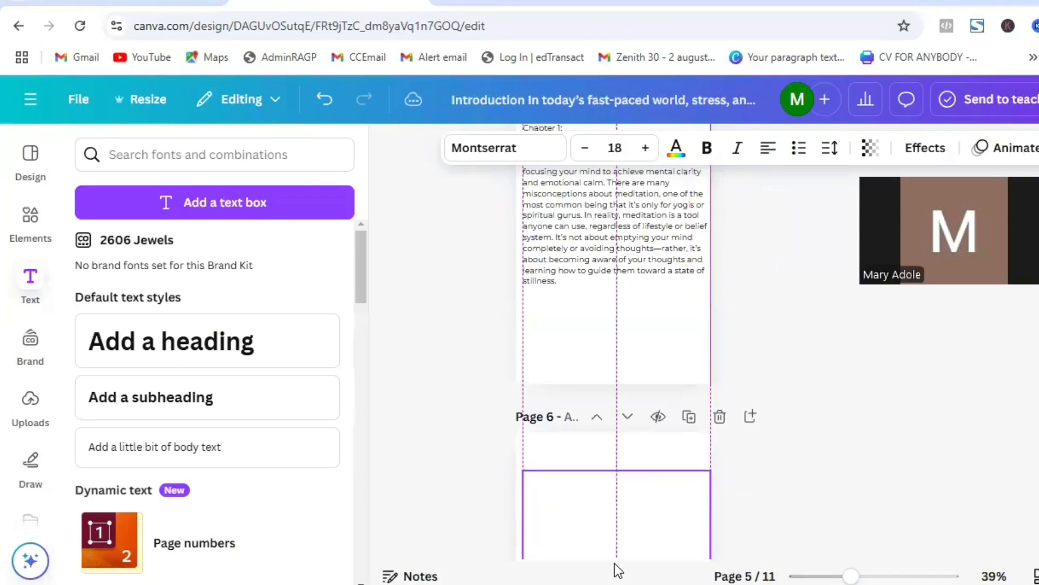
click(792, 496)
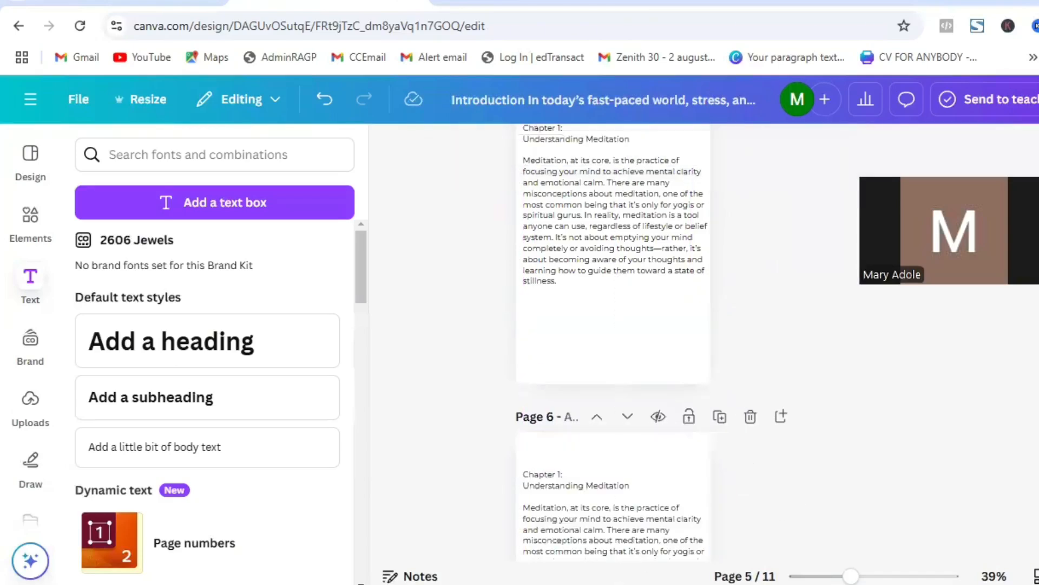
Step: Paste the chapter-goals bulleted list into page 6's text box and nudge it slightly lower
scroll(613, 352, down, 4)
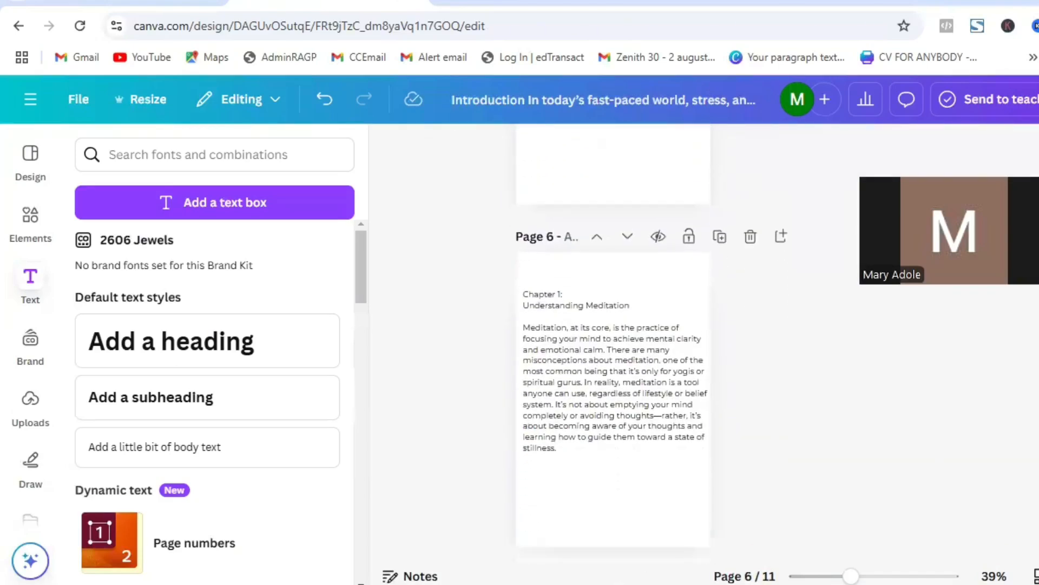
click(616, 384)
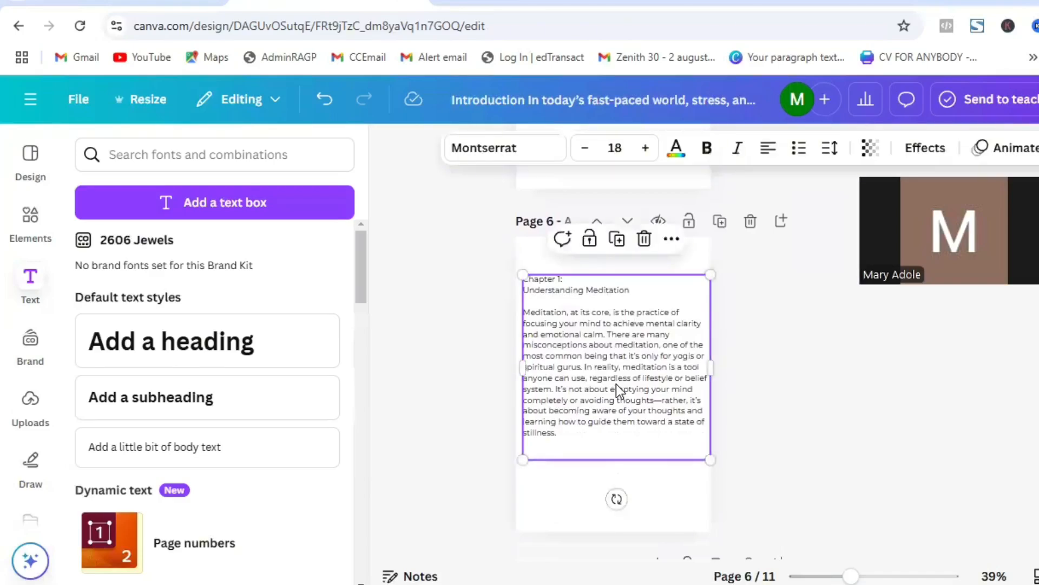
double_click(579, 313)
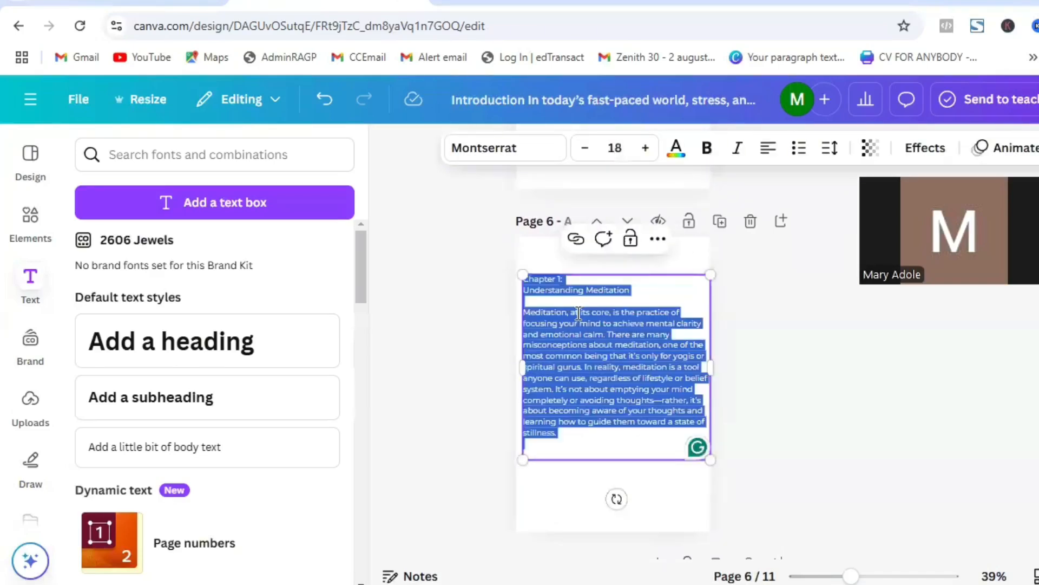
key(ctrl+v)
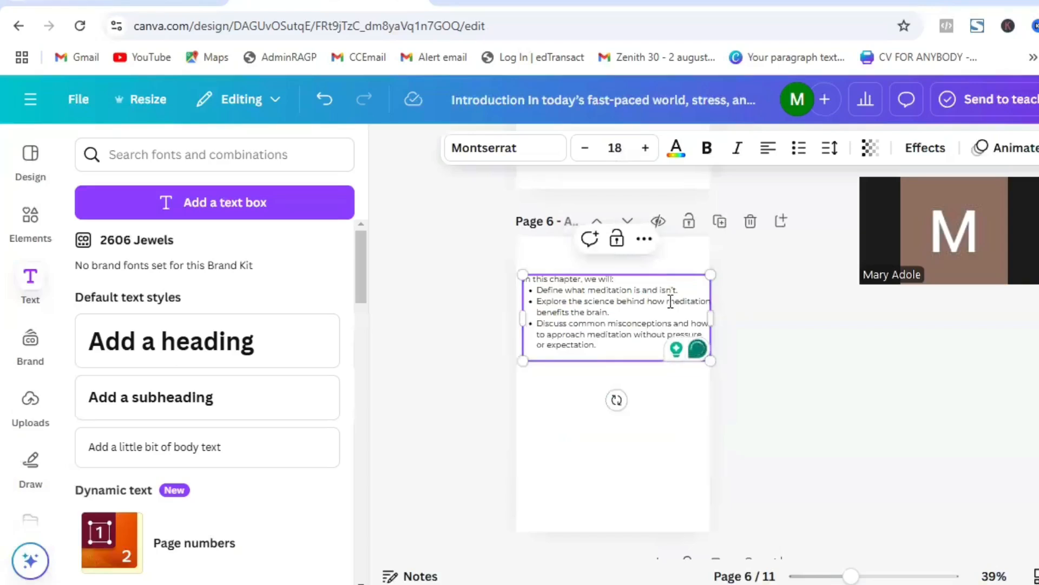
click(773, 288)
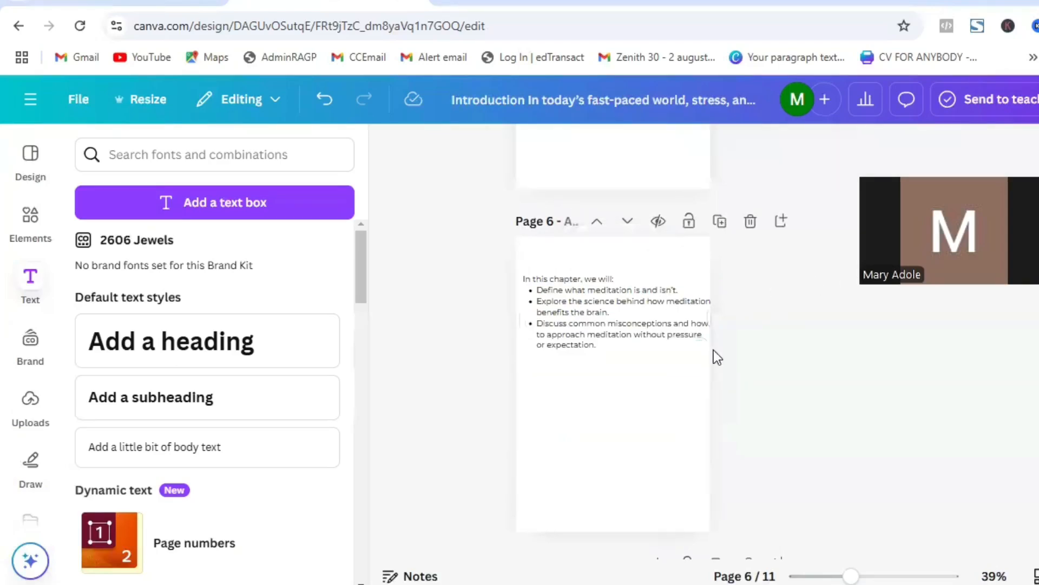
drag(663, 330, 665, 350)
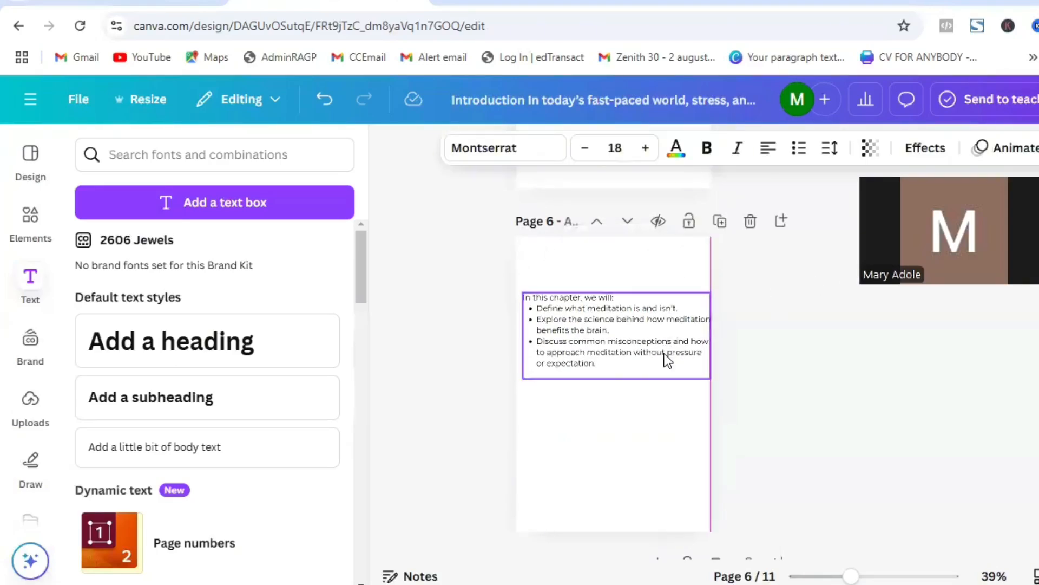
click(748, 337)
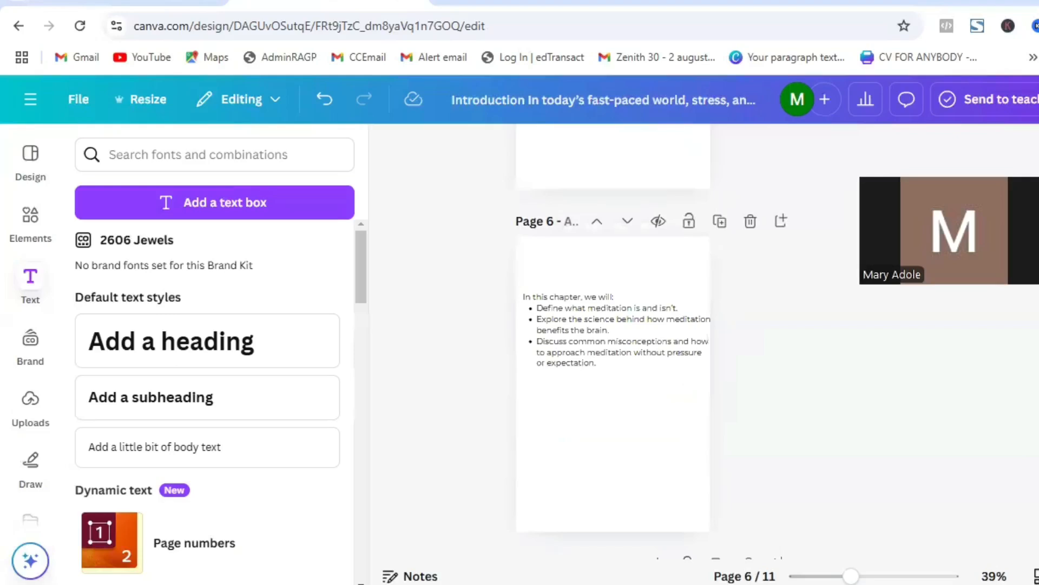
scroll(758, 341, down, 5)
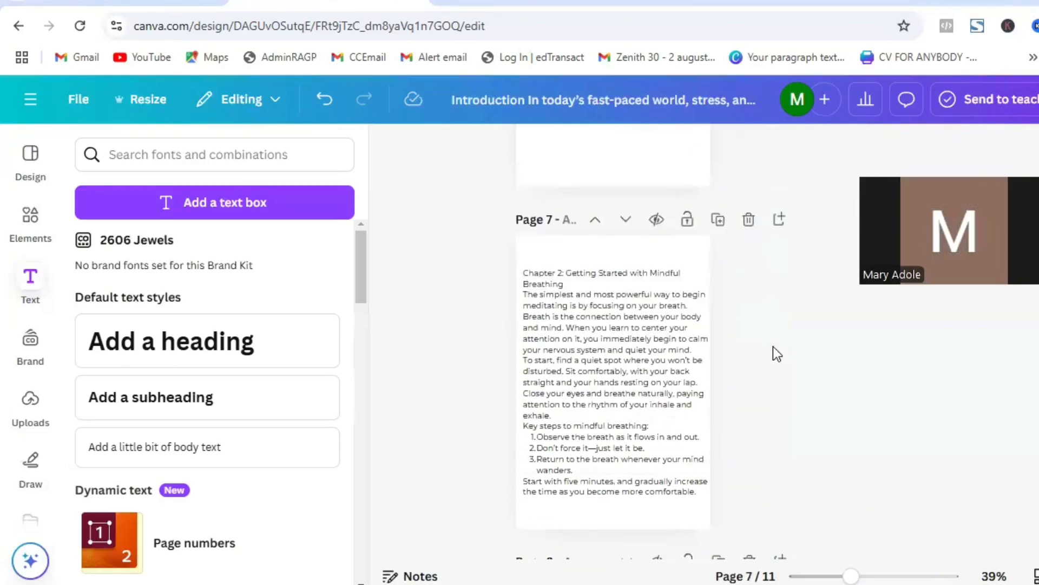
Step: Move the Chapter 2 title onto its own line below 'Chapter 2:', followed by a blank line
click(567, 273)
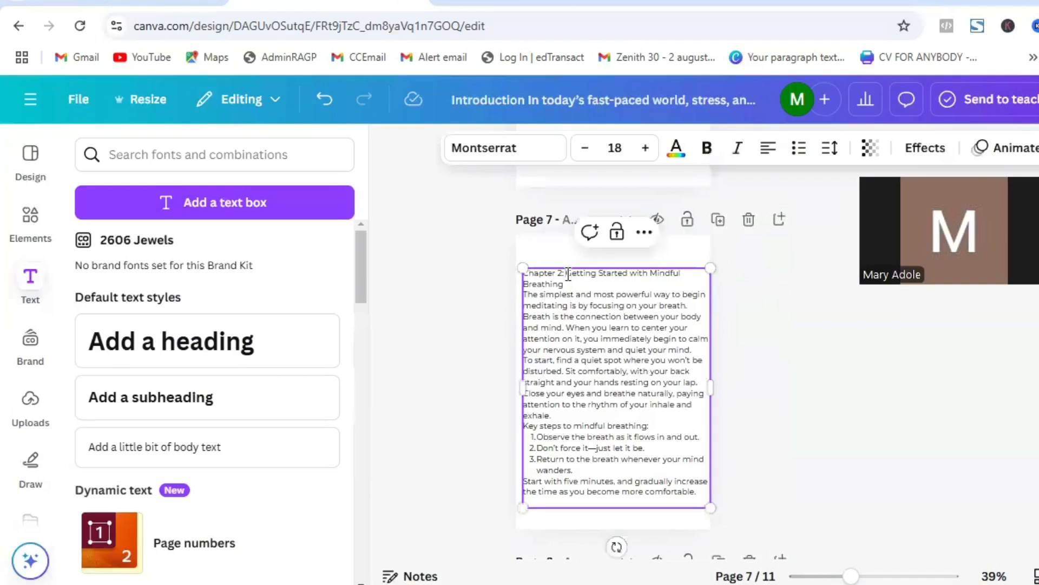
click(568, 273)
key(Return)
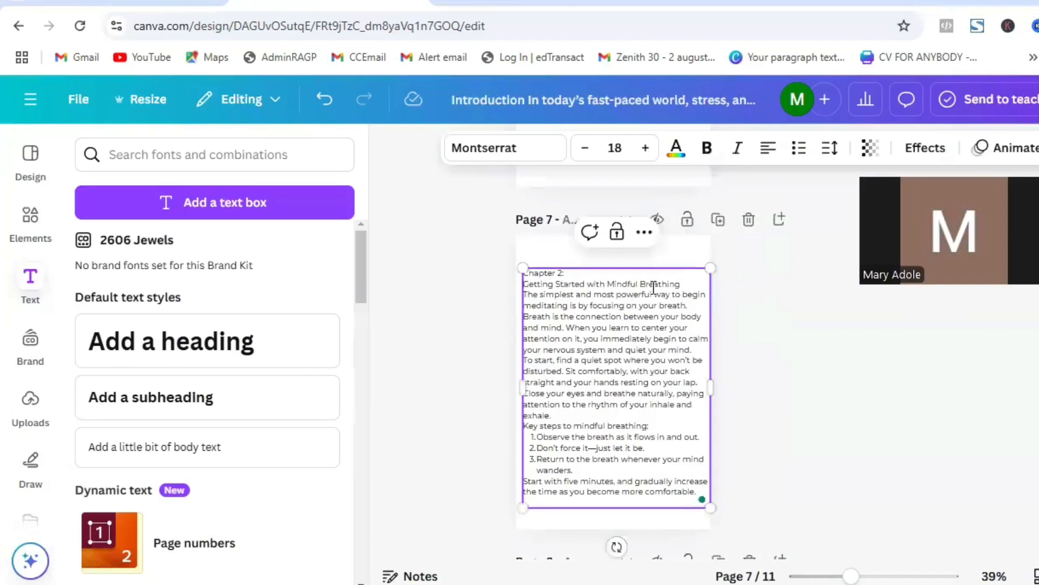
click(689, 283)
key(Return)
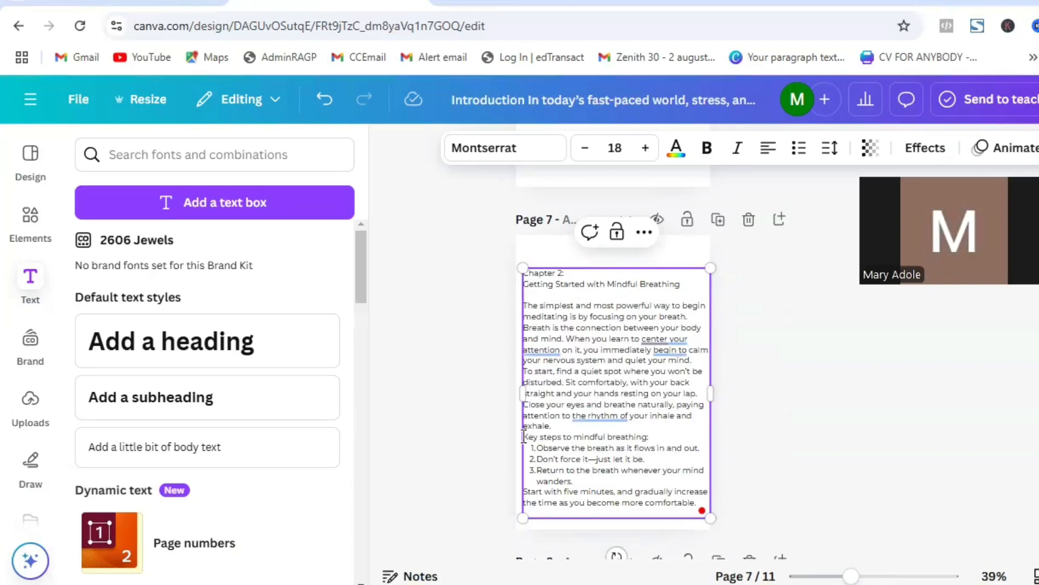
Step: Delete the key-steps list through the end of page 7's text
drag(523, 436, 583, 521)
key(ctrl+c)
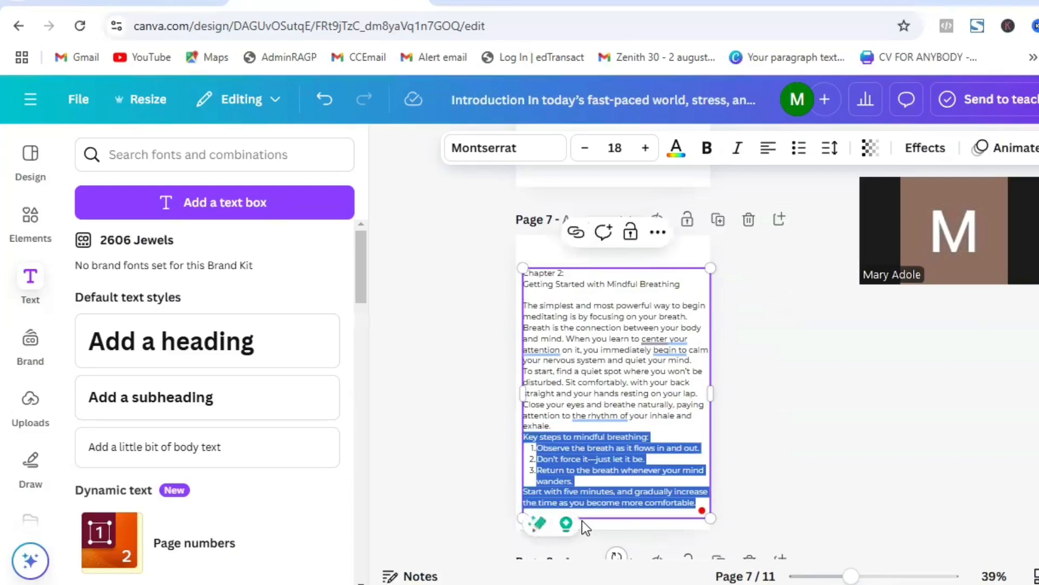
key(BackSpace)
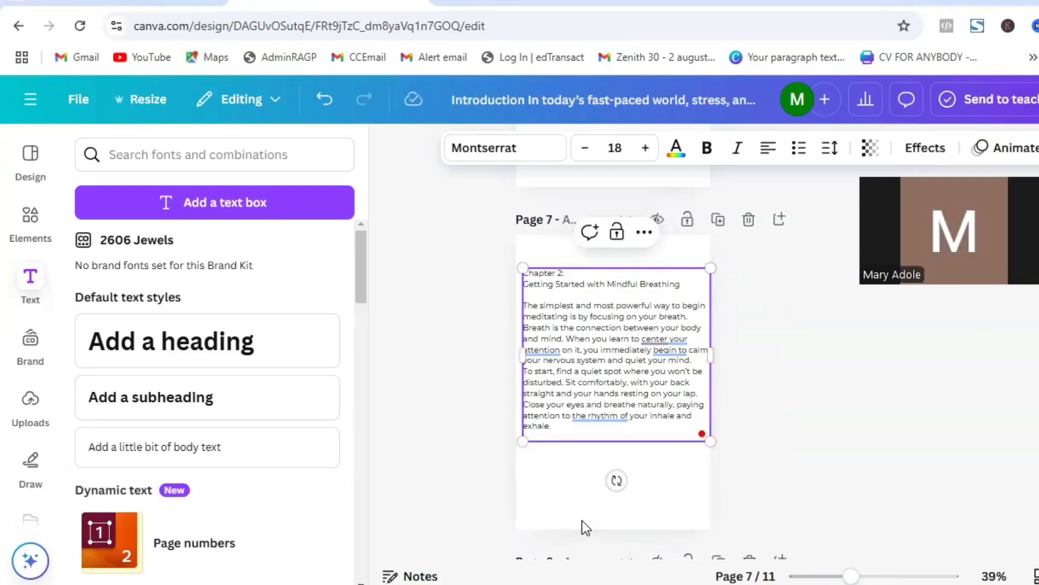
click(874, 382)
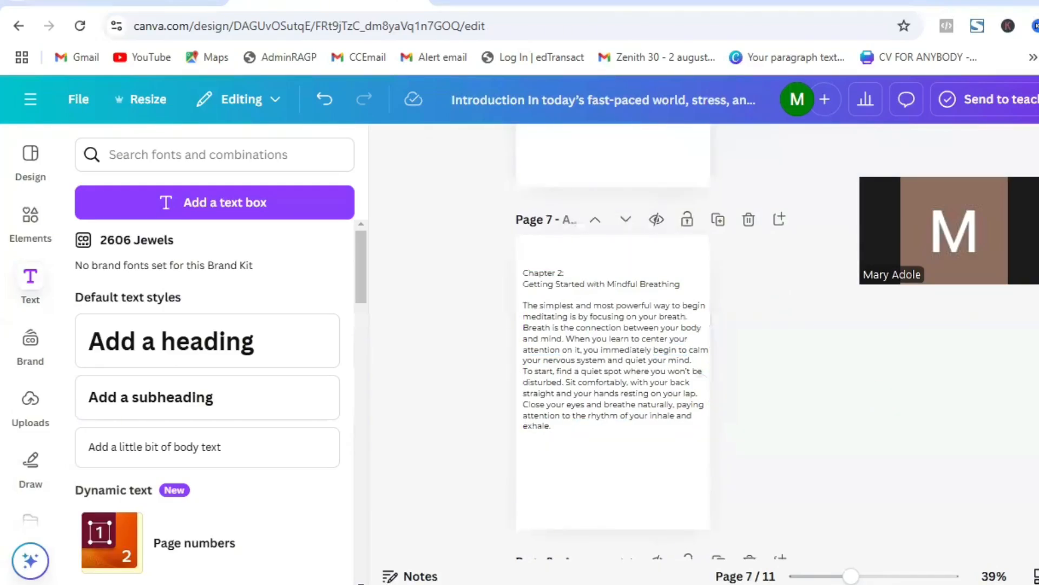
Step: Duplicate page 7 as page 8 and replace its text with the pasted key-steps bulleted list
scroll(612, 352, down, 4)
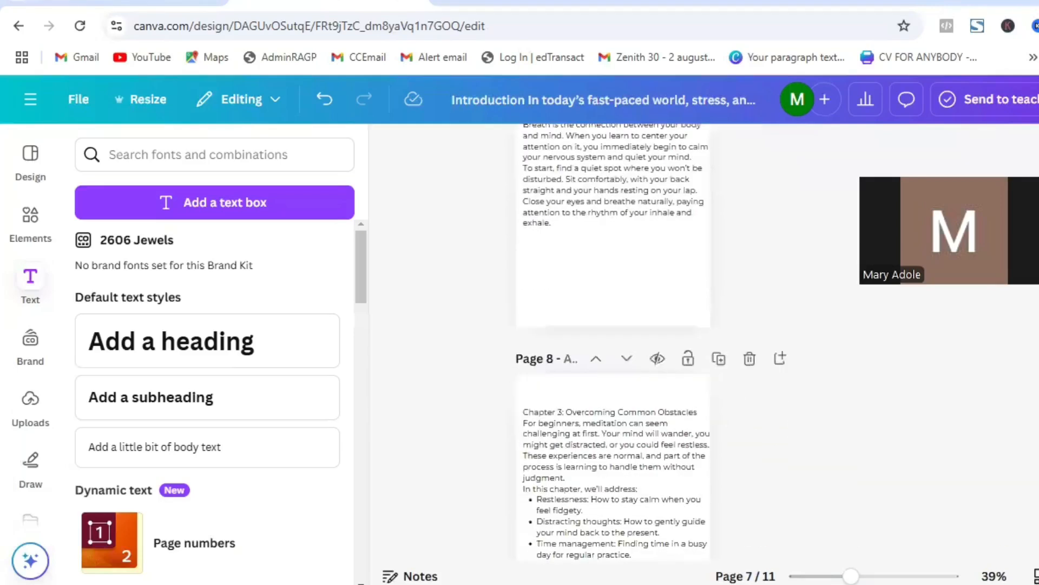
scroll(611, 352, up, 5)
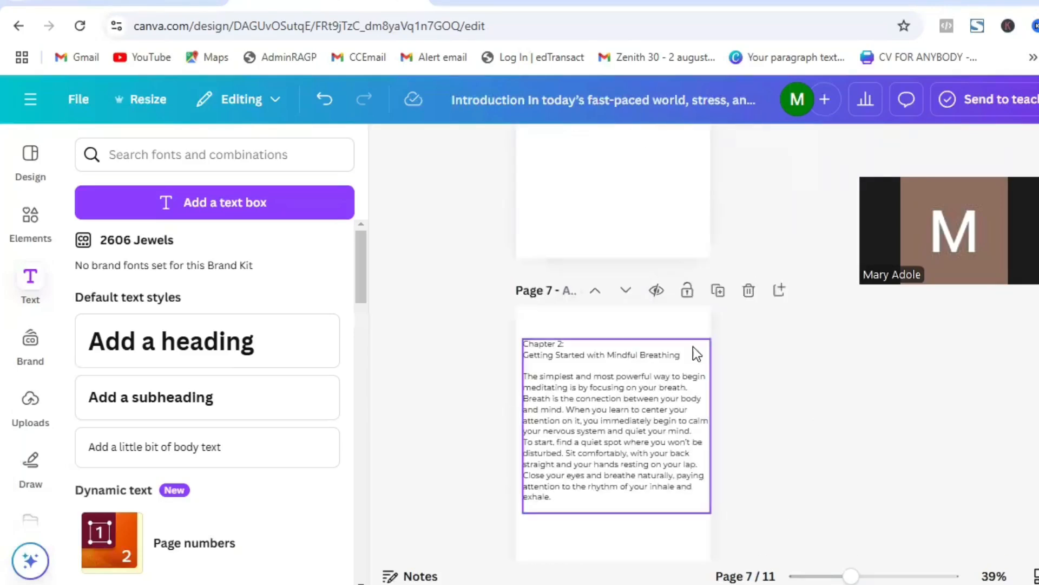
click(719, 291)
click(603, 377)
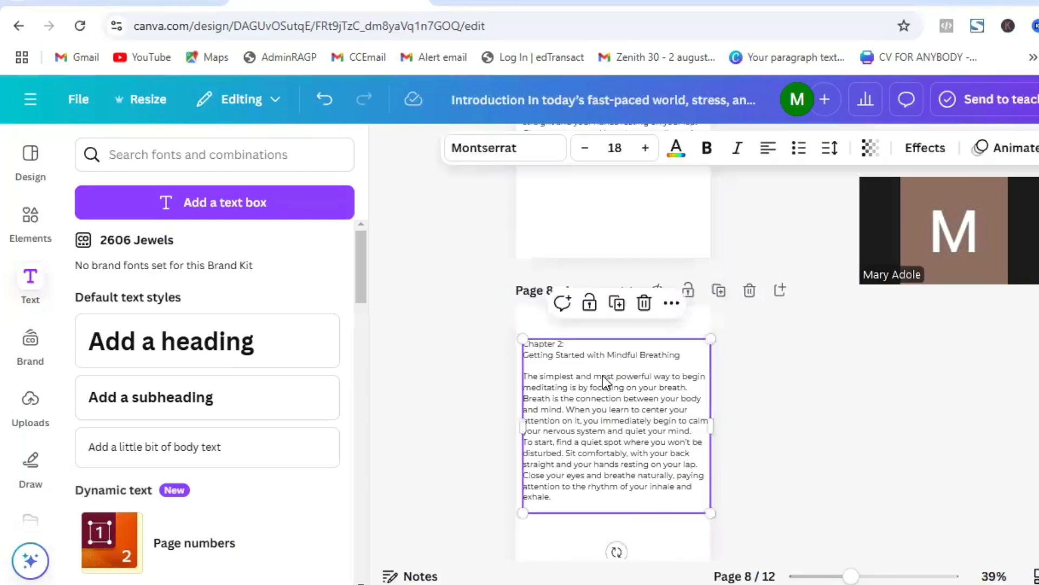
click(604, 377)
key(ctrl+v)
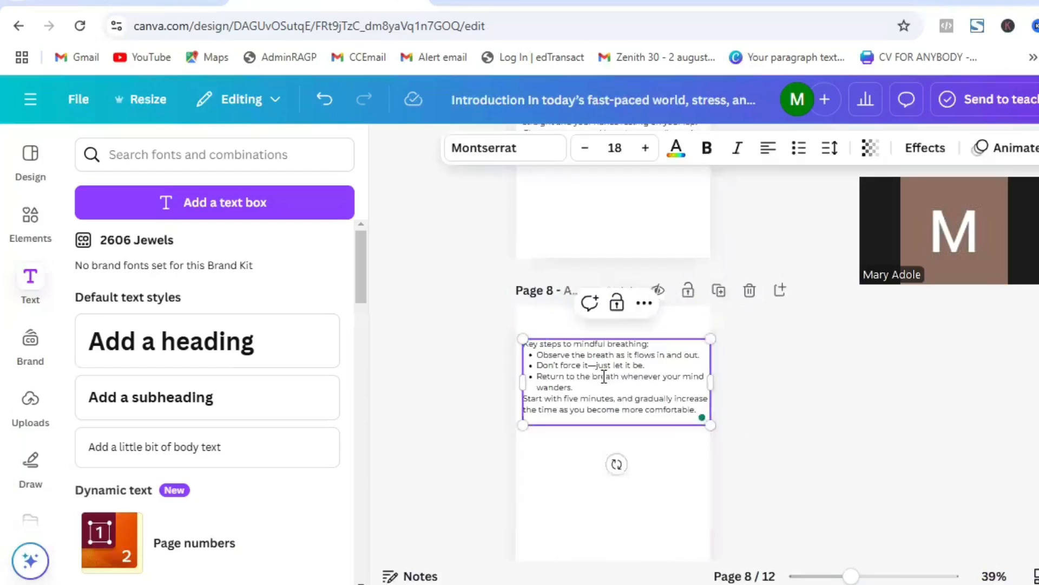
click(742, 372)
scroll(742, 372, down, 12)
scroll(613, 341, up, 1)
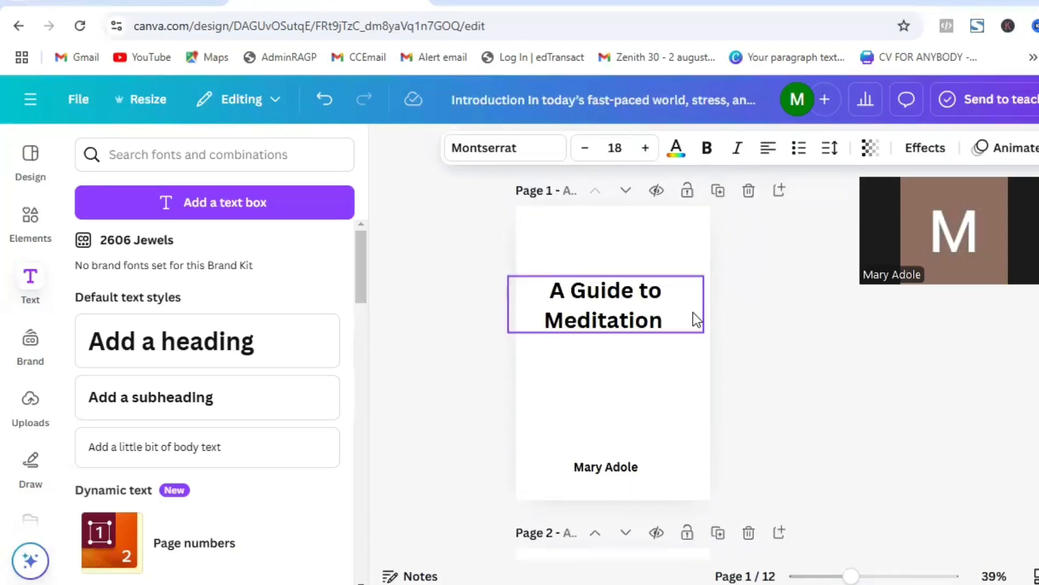
Step: Set the 'A Guide to Meditation' title to font size 50 in Lilita One
click(755, 303)
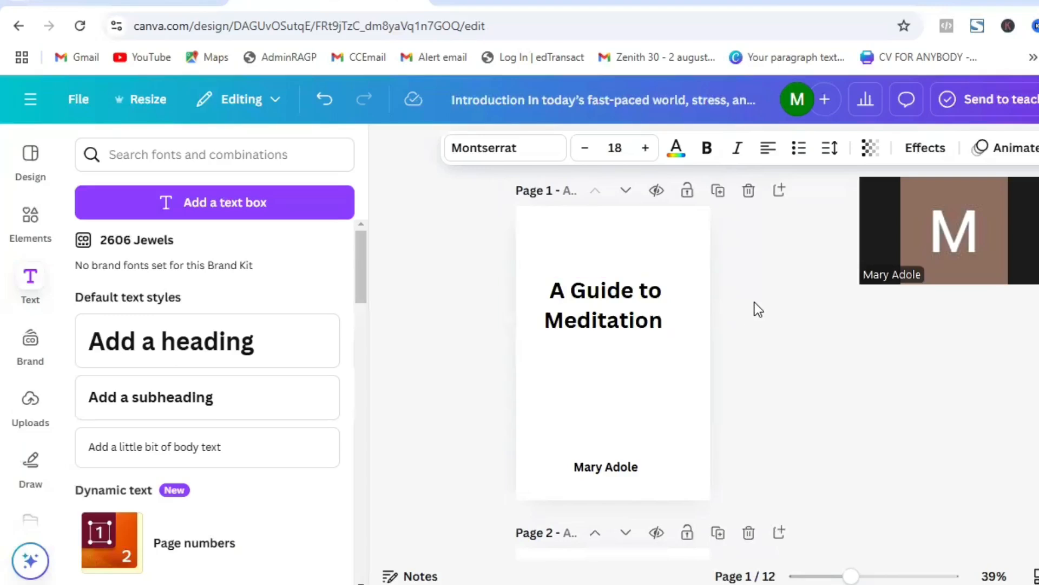
click(655, 320)
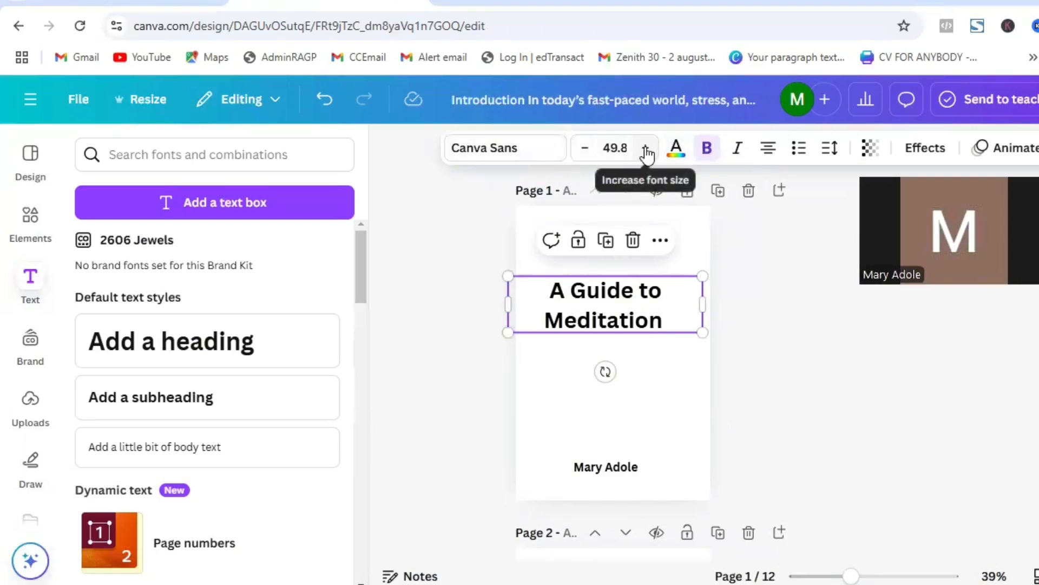
click(617, 150)
key(BackSpace)
text(50)
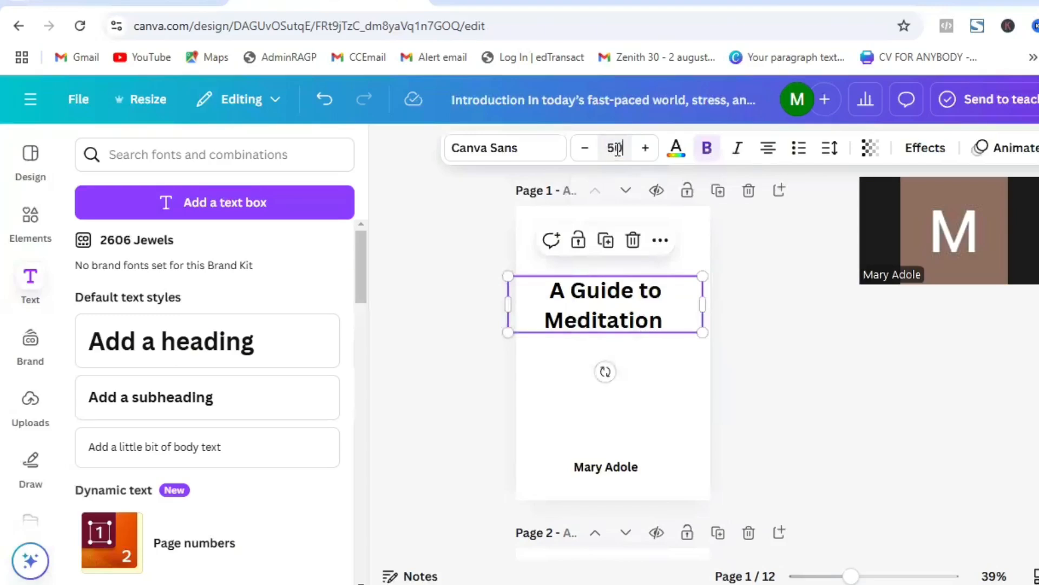
key(Return)
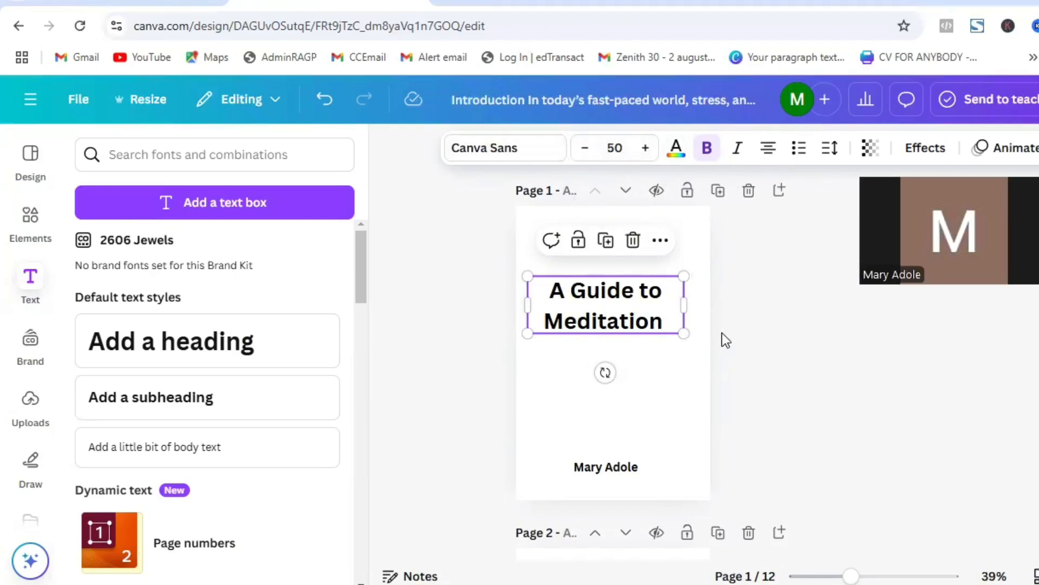
click(509, 152)
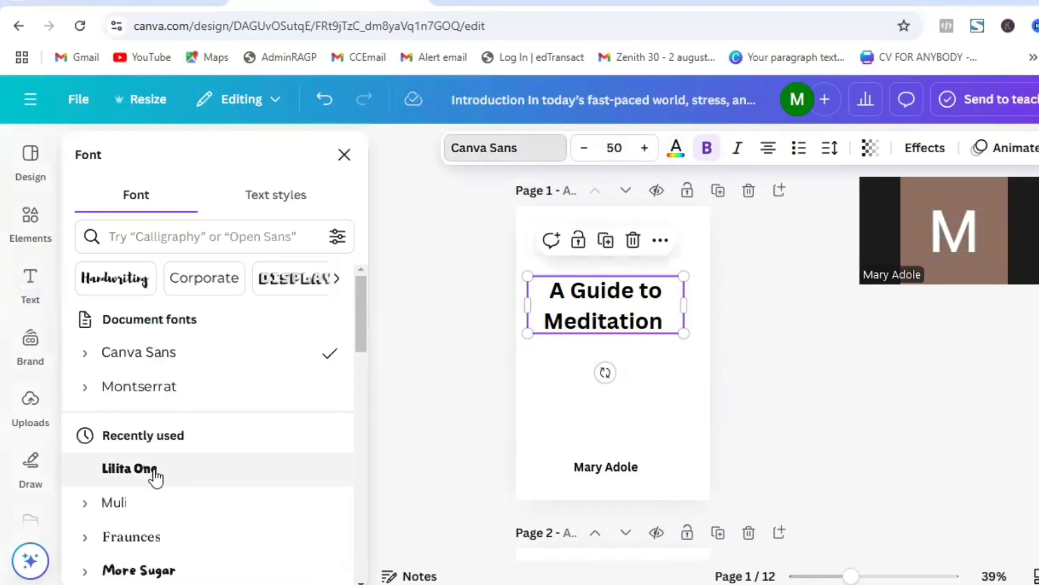
click(155, 477)
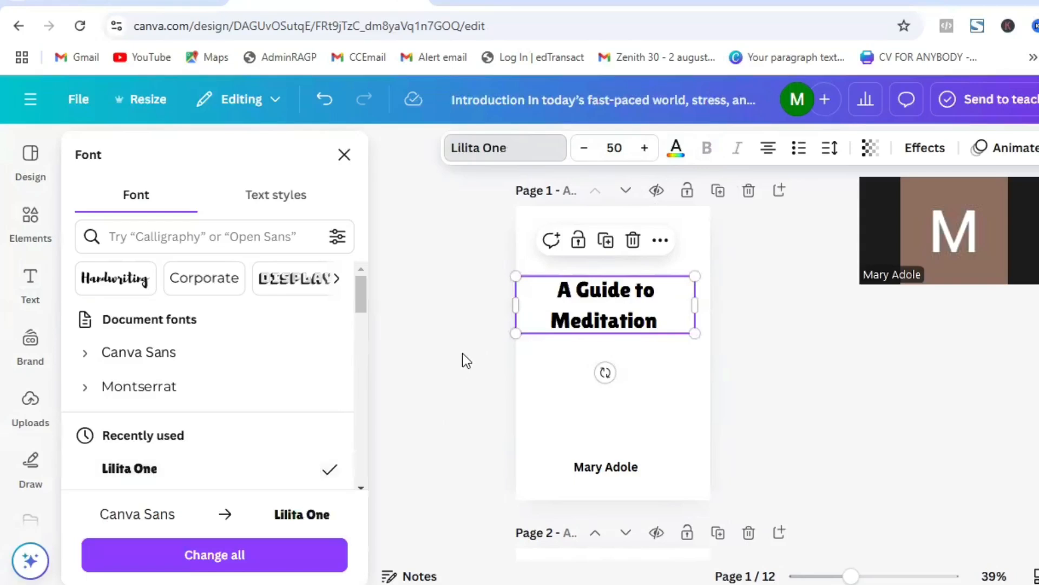
Step: Change the author name's font to Montserrat
click(612, 468)
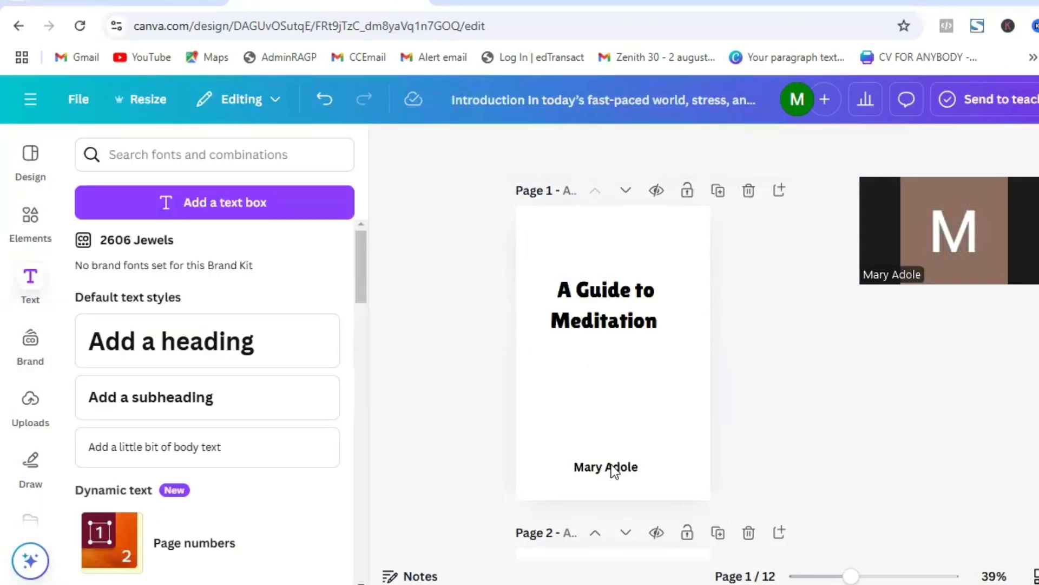
click(668, 467)
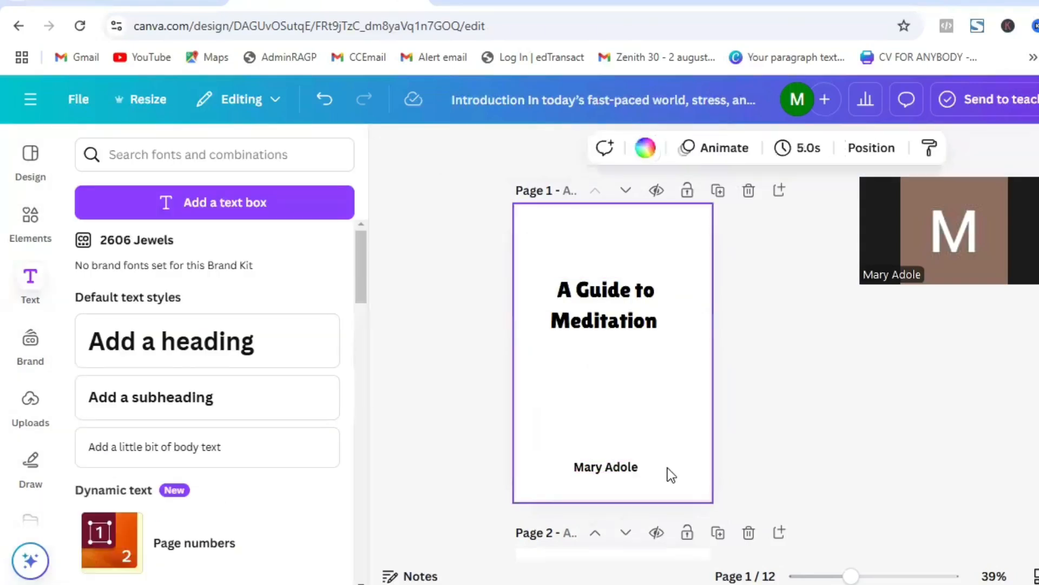
click(624, 470)
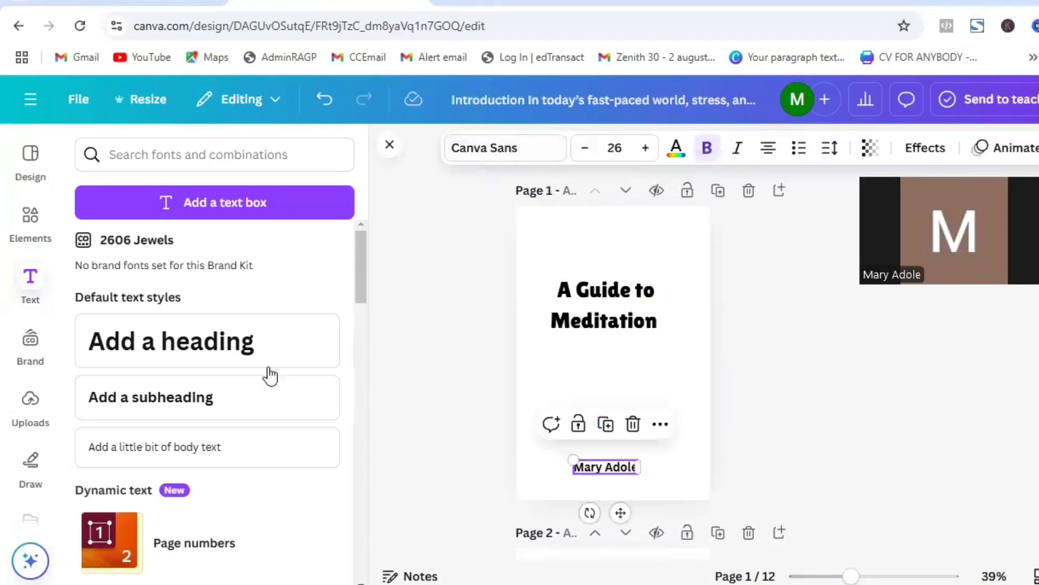
click(504, 154)
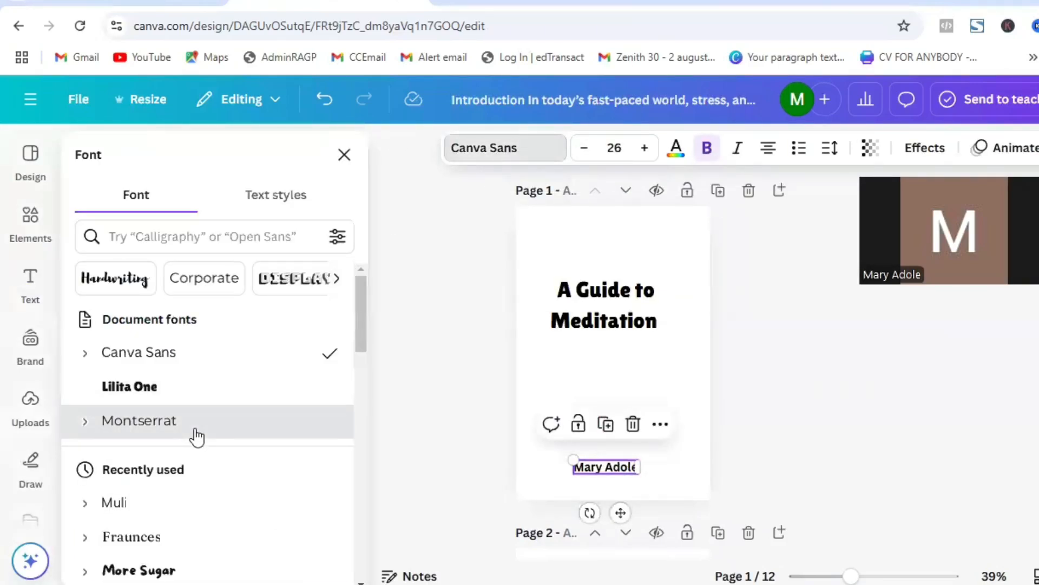
click(195, 430)
click(761, 390)
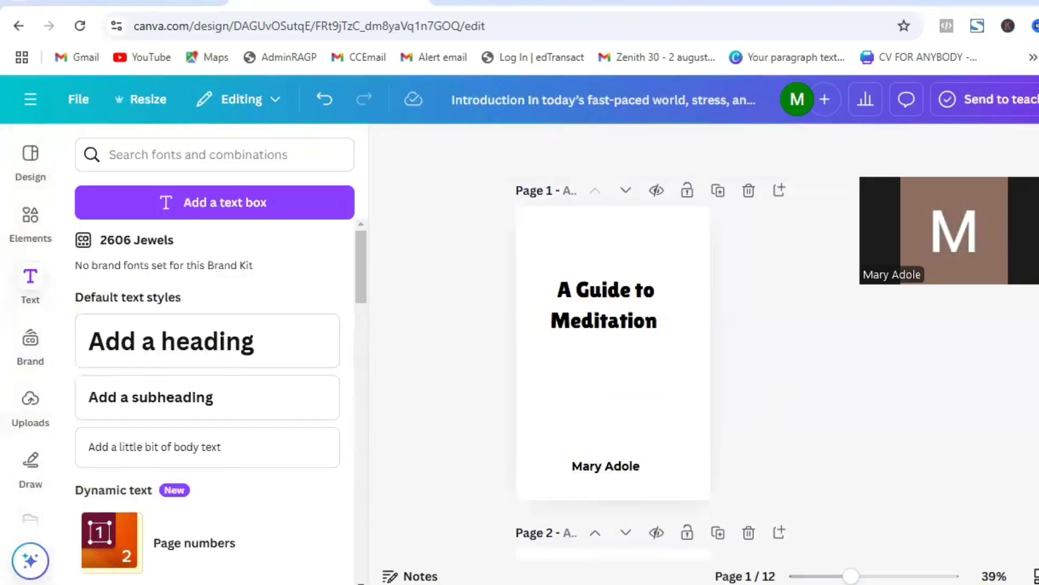
scroll(613, 341, down, 5)
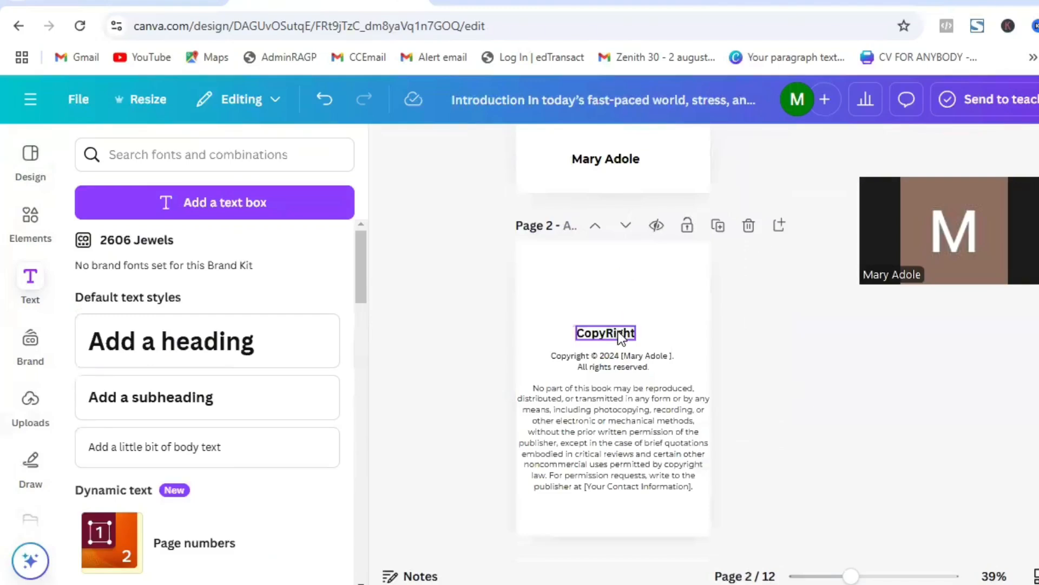
Step: Raise the CopyRight heading, set it in Lilita One size 30, and move the copyright line up
drag(618, 330, 615, 302)
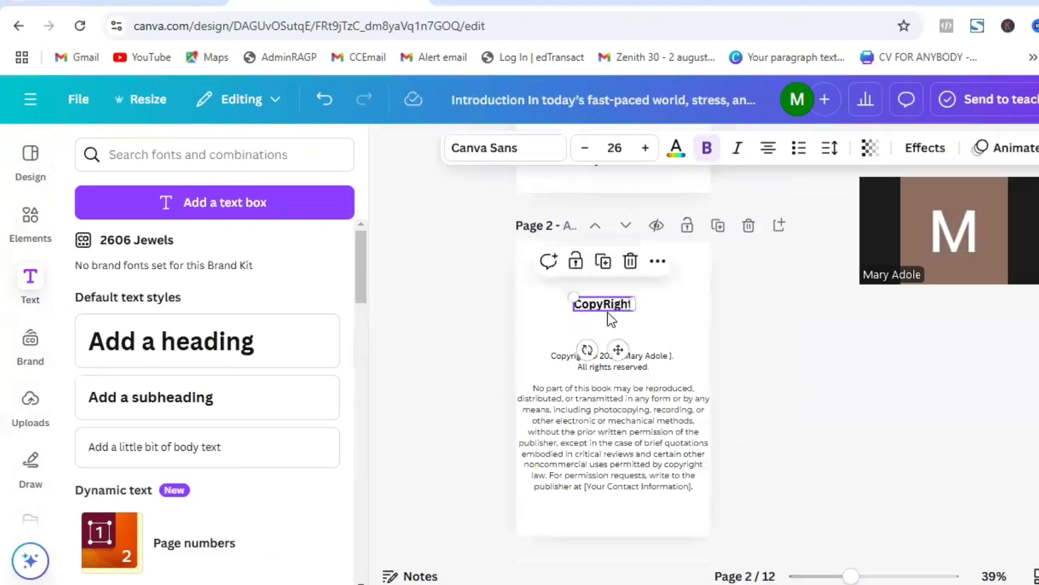
click(535, 154)
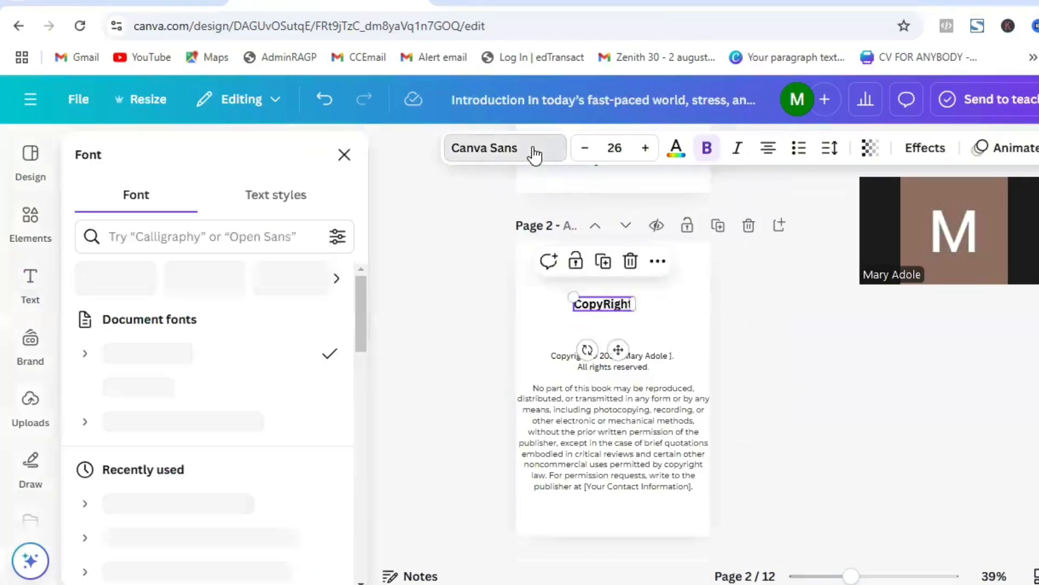
click(247, 396)
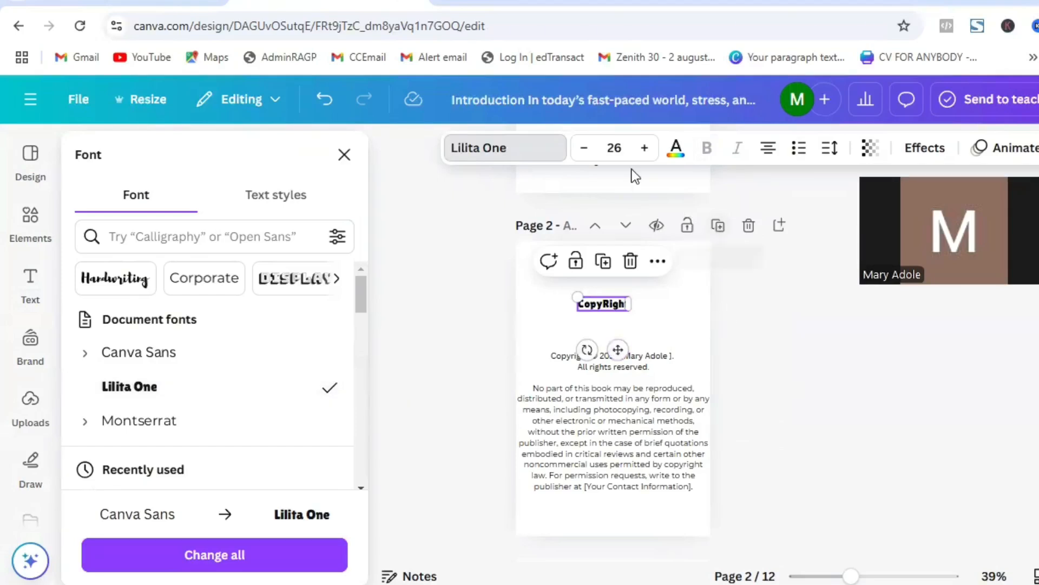
click(614, 147)
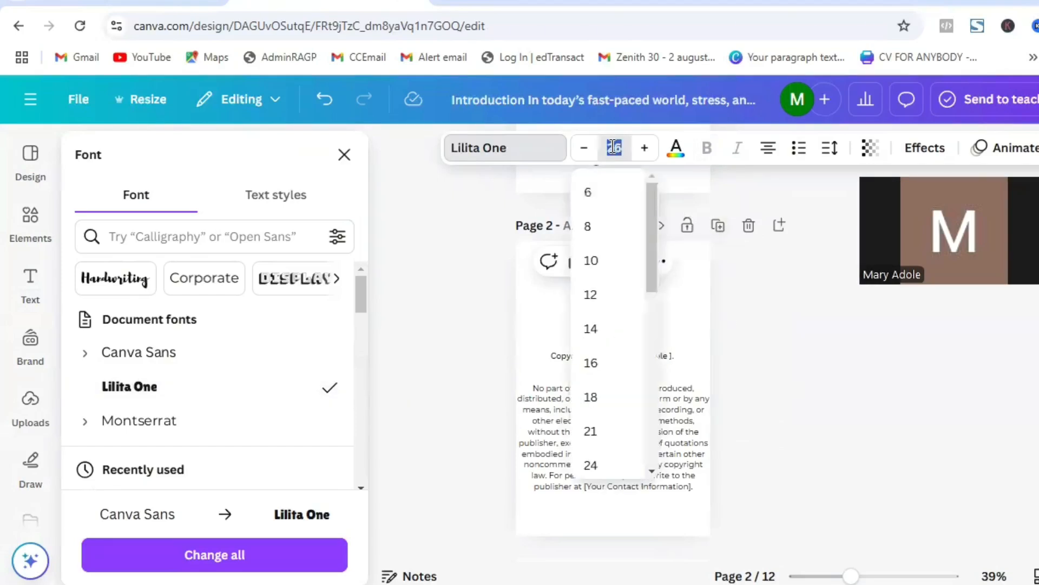
text(30)
key(Return)
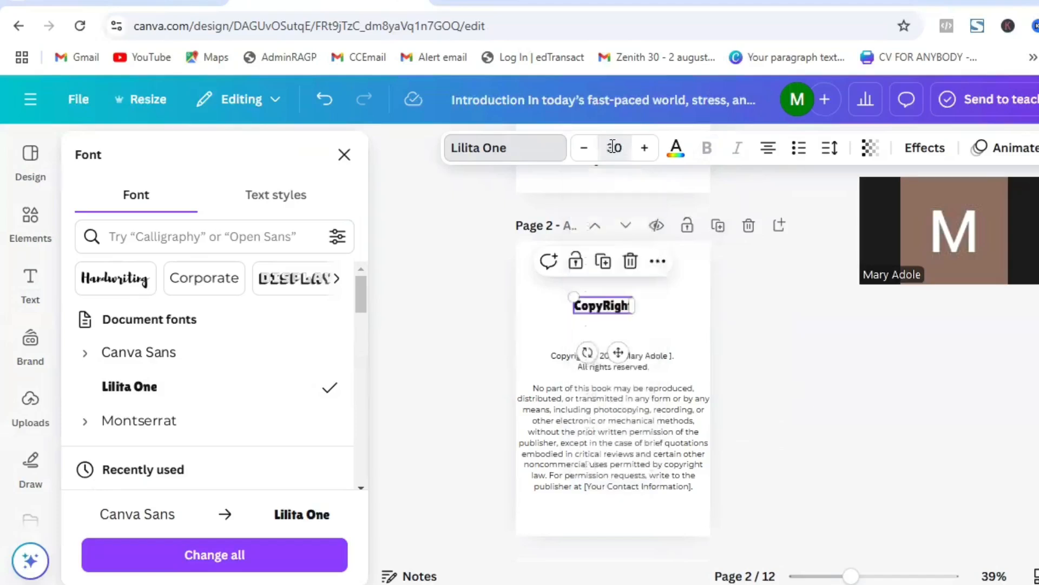
click(729, 320)
click(736, 316)
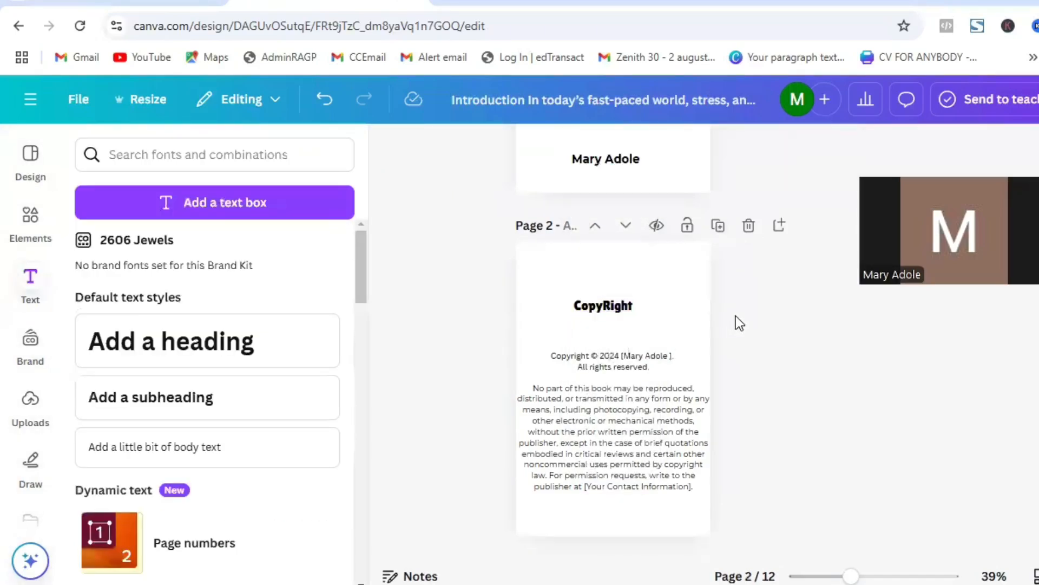
drag(645, 367, 640, 350)
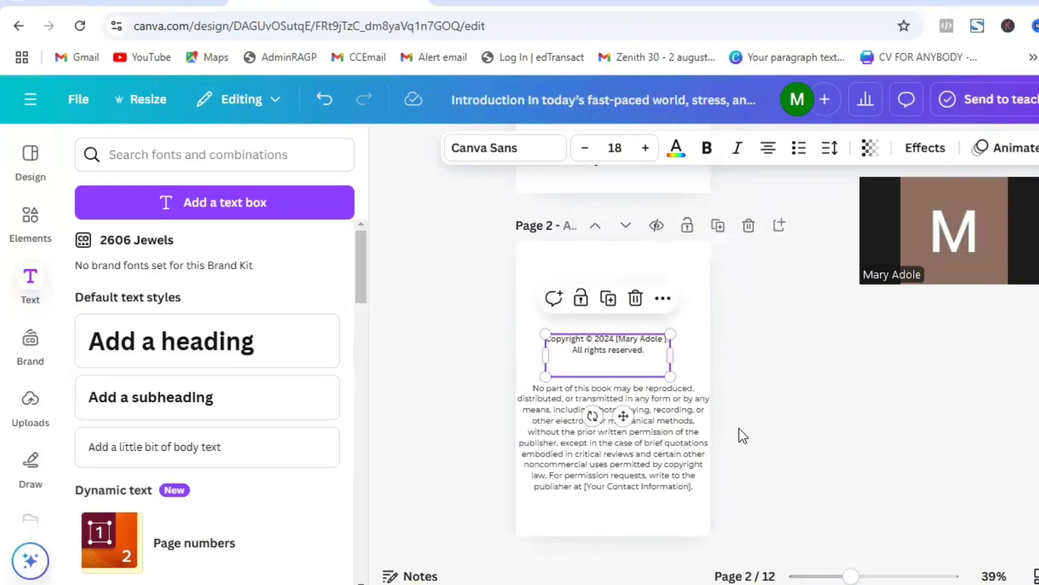
Step: Move the permissions paragraph up, set it to font size 12, and justify it
click(623, 448)
drag(624, 448, 624, 425)
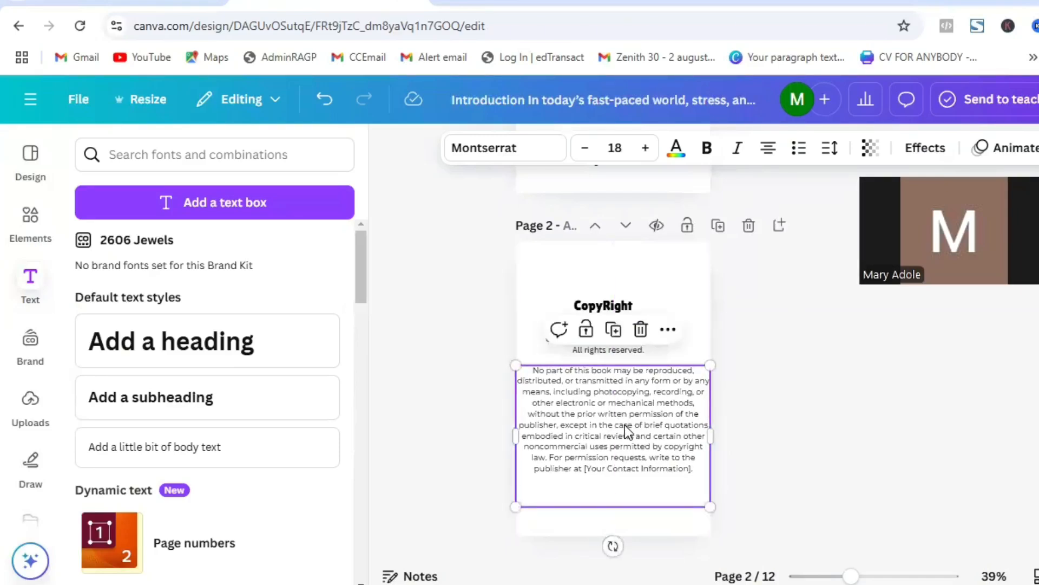
click(616, 149)
text(1)
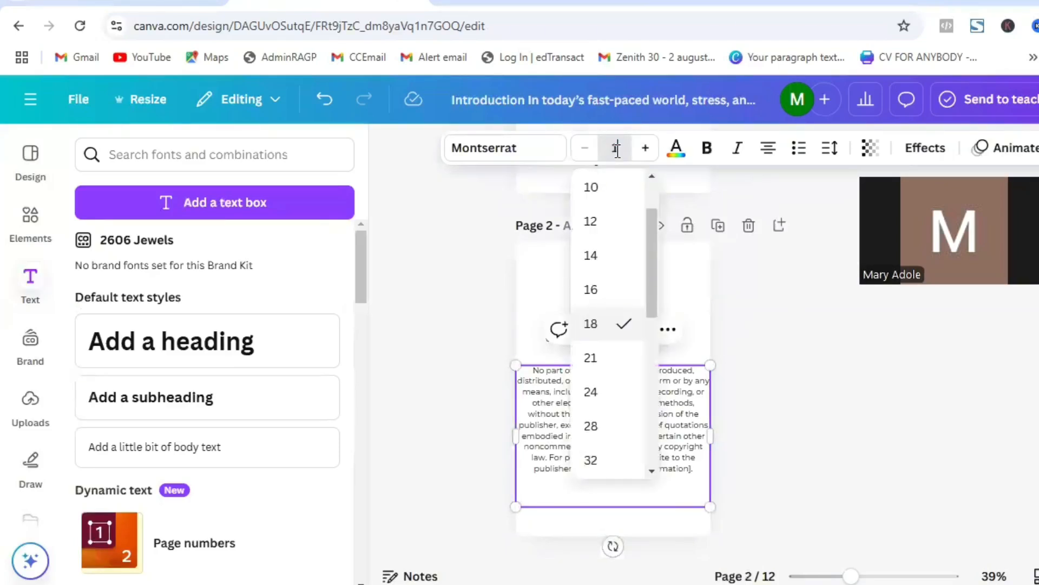
text(2)
key(Return)
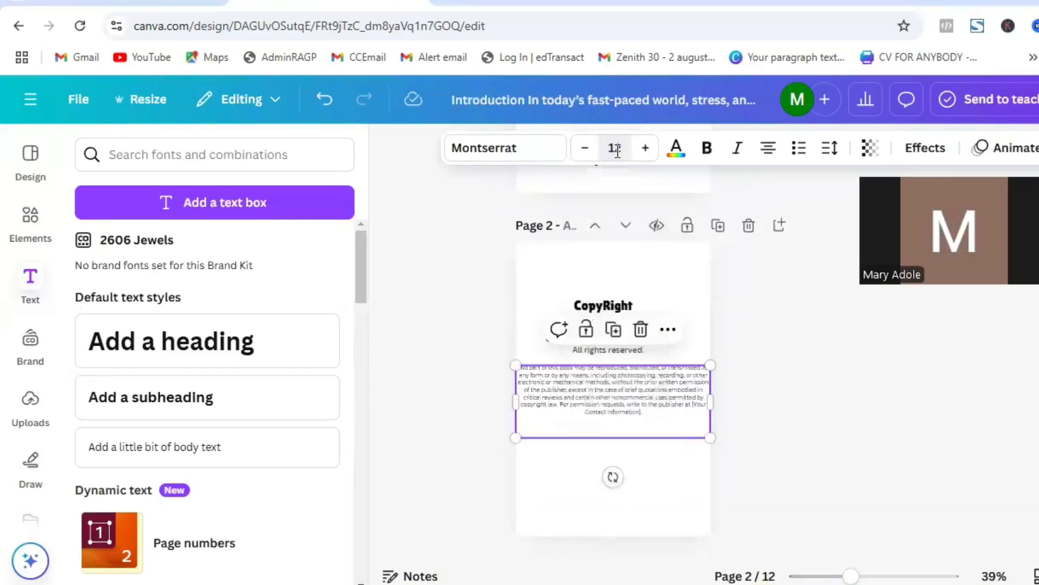
click(768, 162)
click(768, 162)
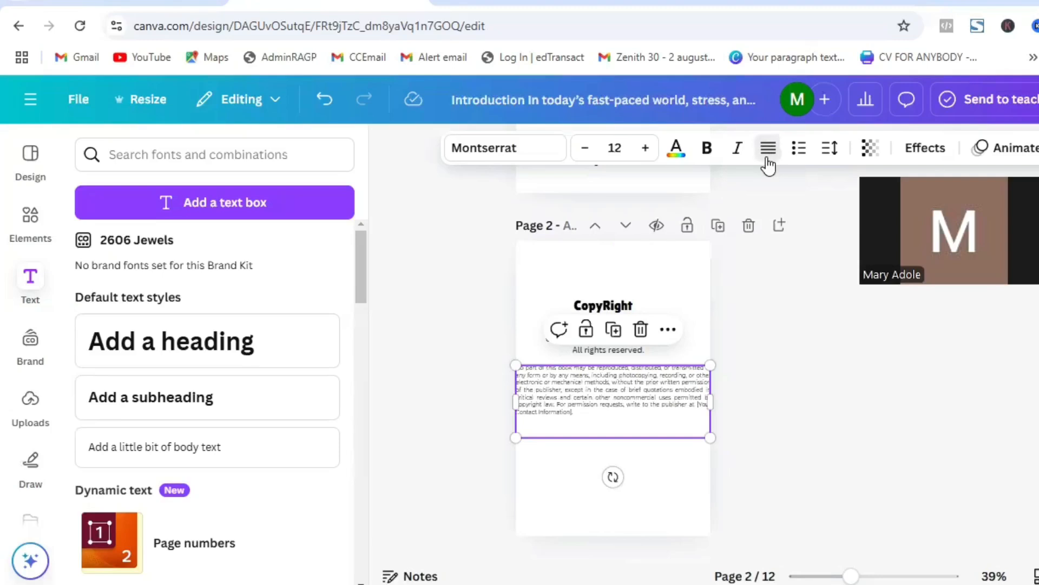
click(801, 379)
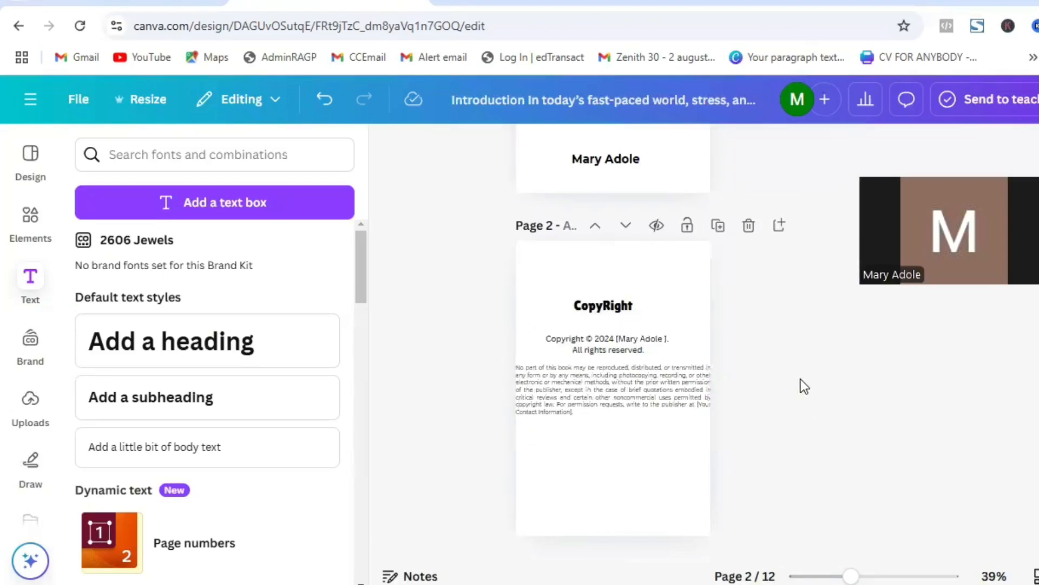
Step: Narrow the copyright paragraph so it rewraps and set it to font size 15
click(674, 396)
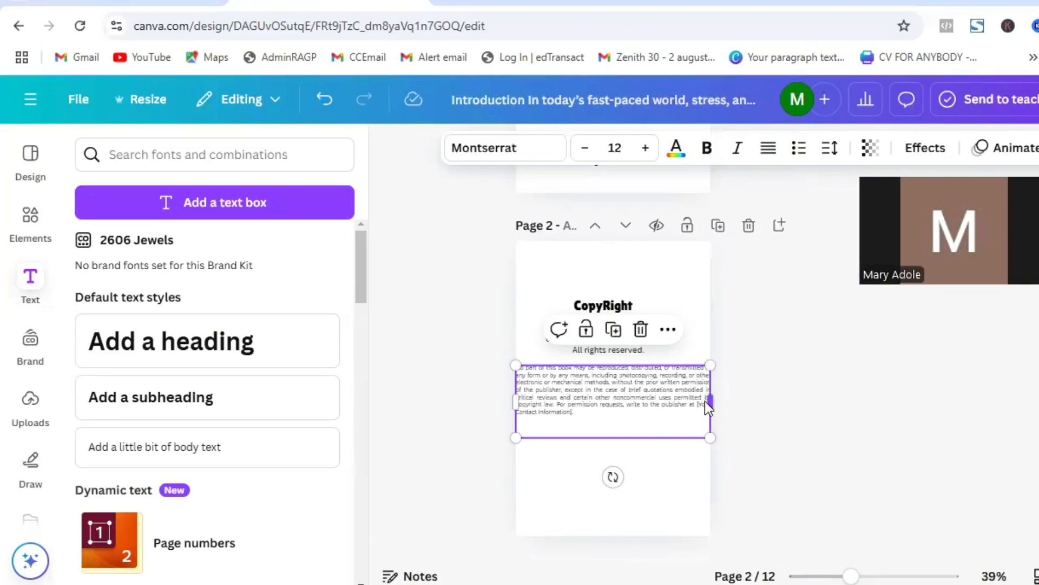
drag(706, 403, 656, 420)
click(791, 388)
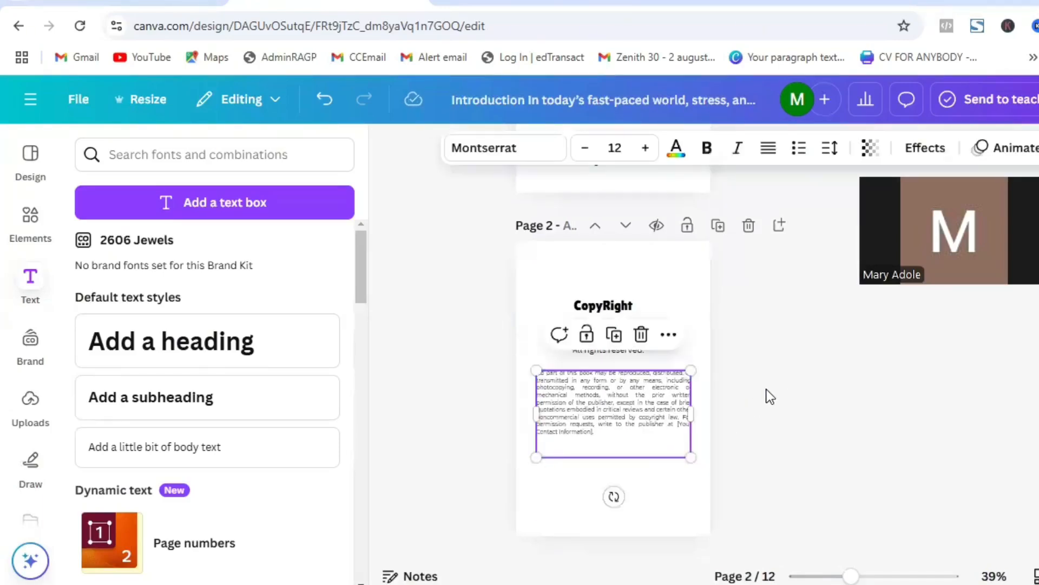
click(767, 389)
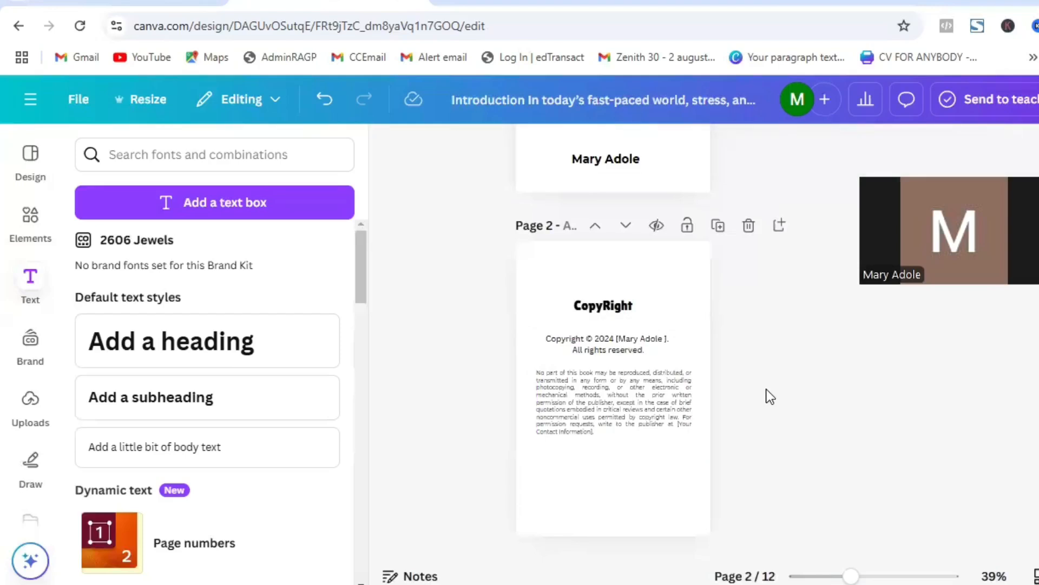
click(646, 408)
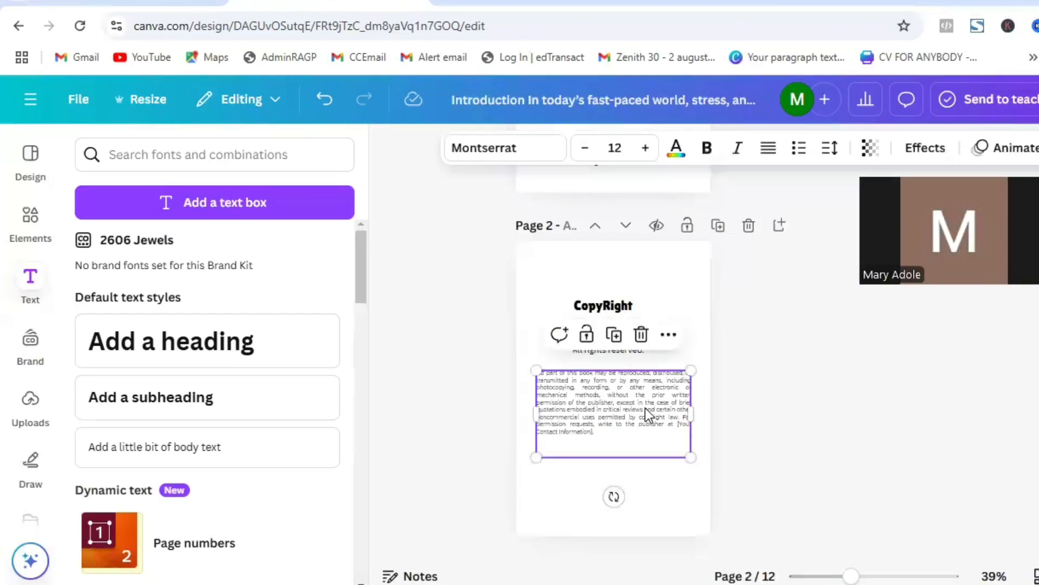
click(610, 147)
text(1)
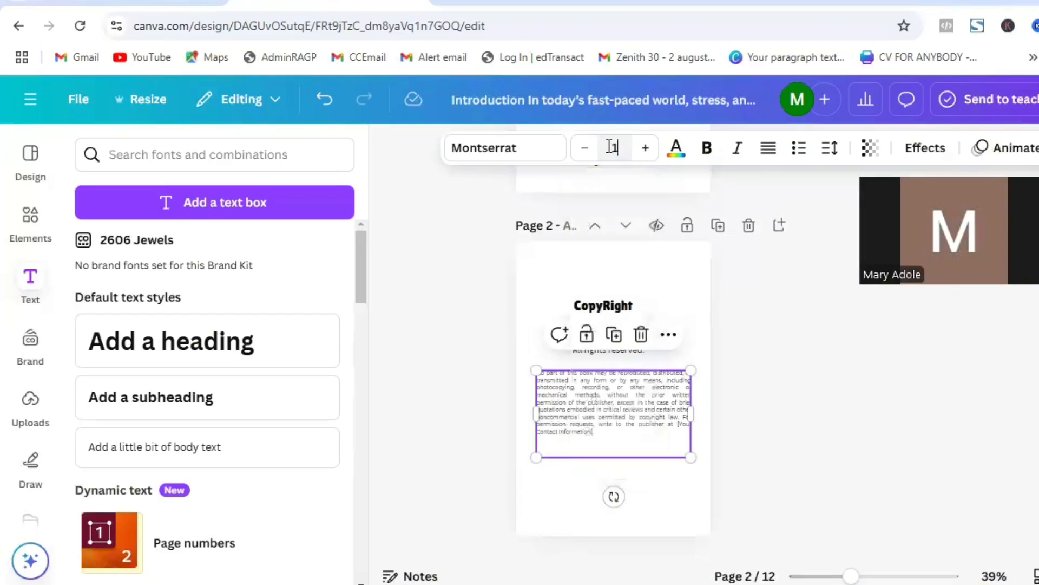
text(5)
key(Return)
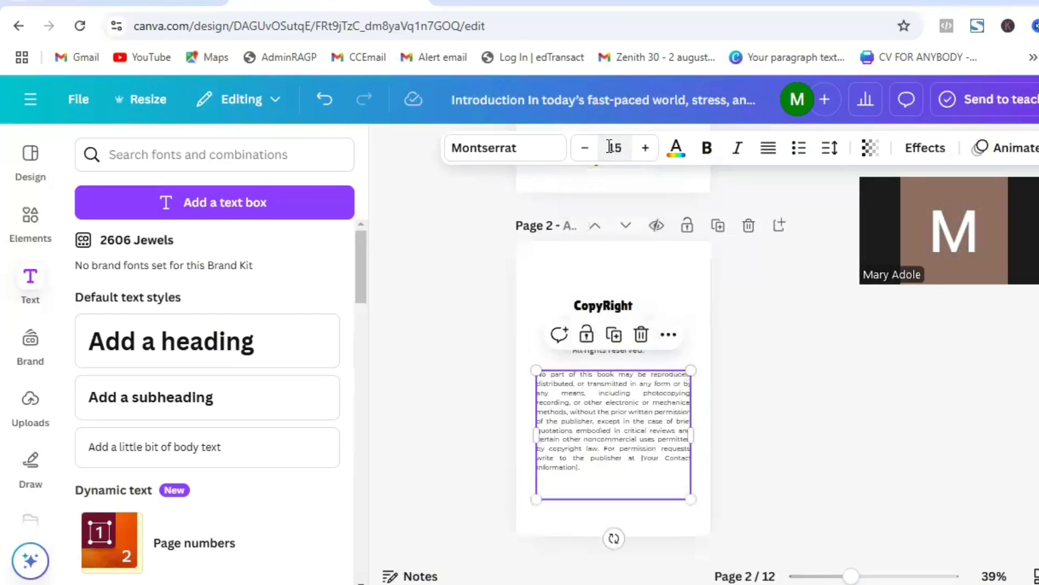
click(761, 374)
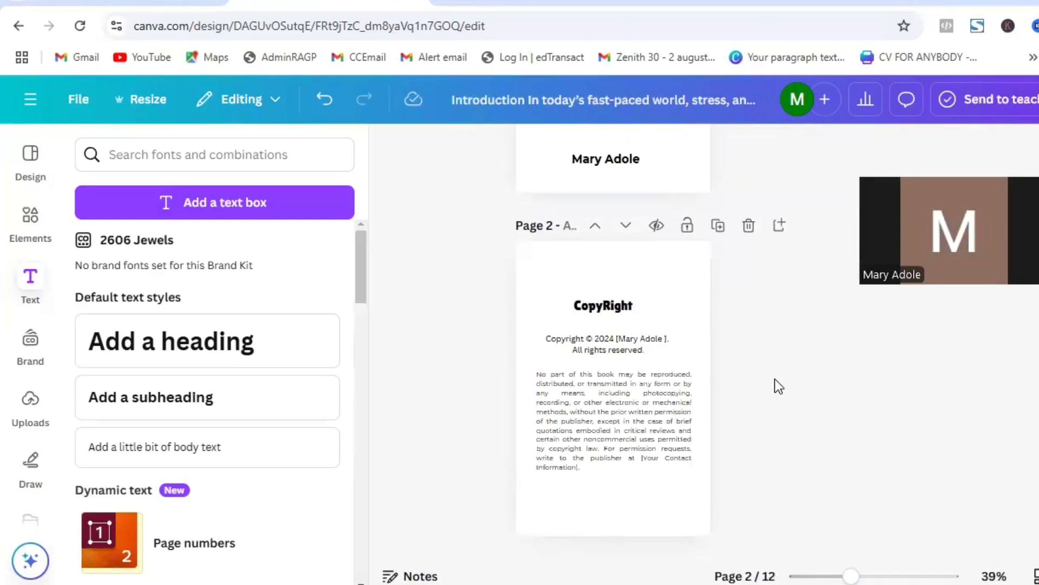
Step: Increase the copyright paragraph's line spacing and slightly widen the copyright statement box
click(658, 424)
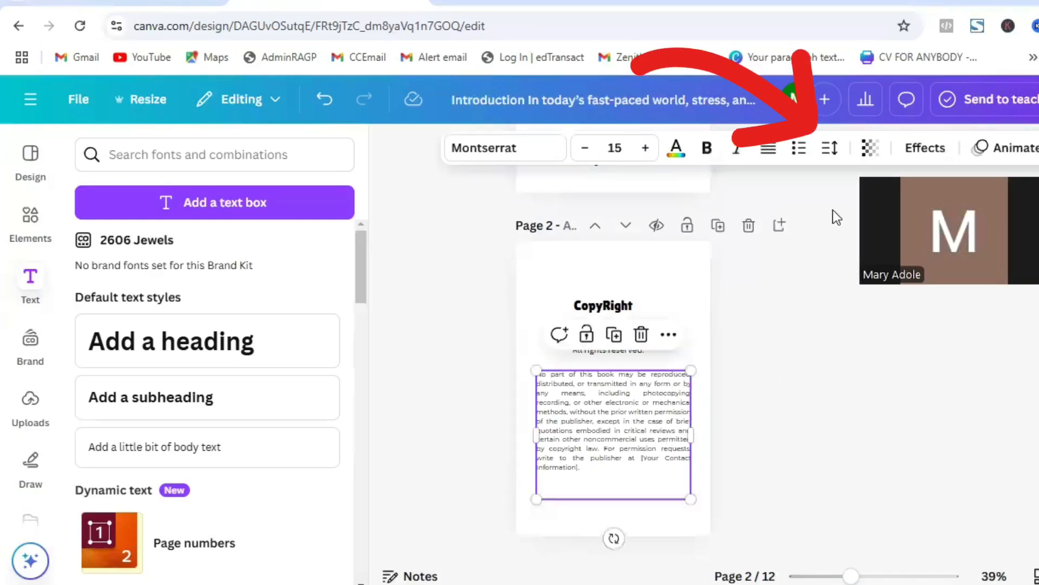
click(830, 152)
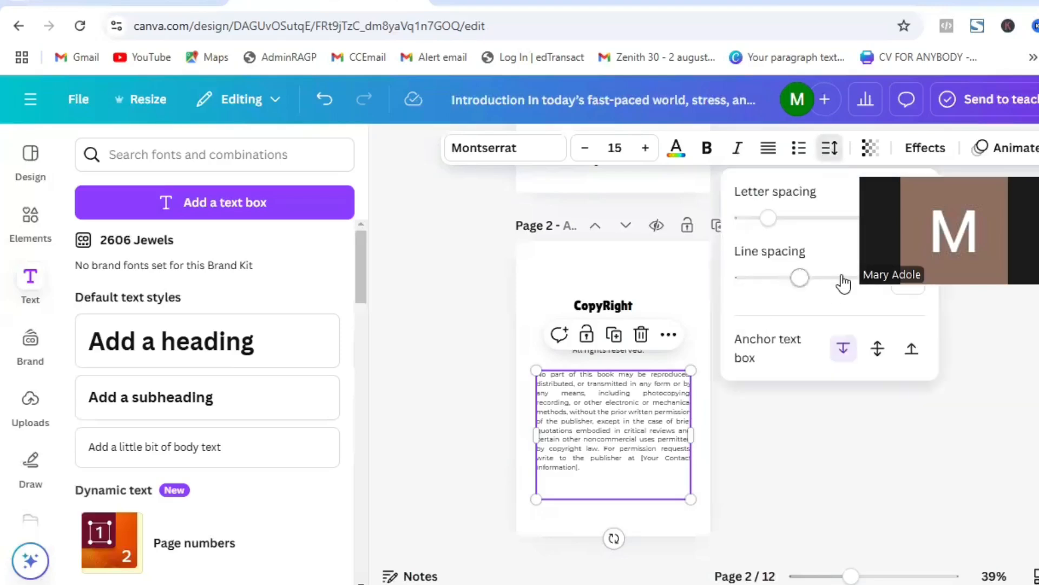
drag(804, 279, 820, 279)
key(Escape)
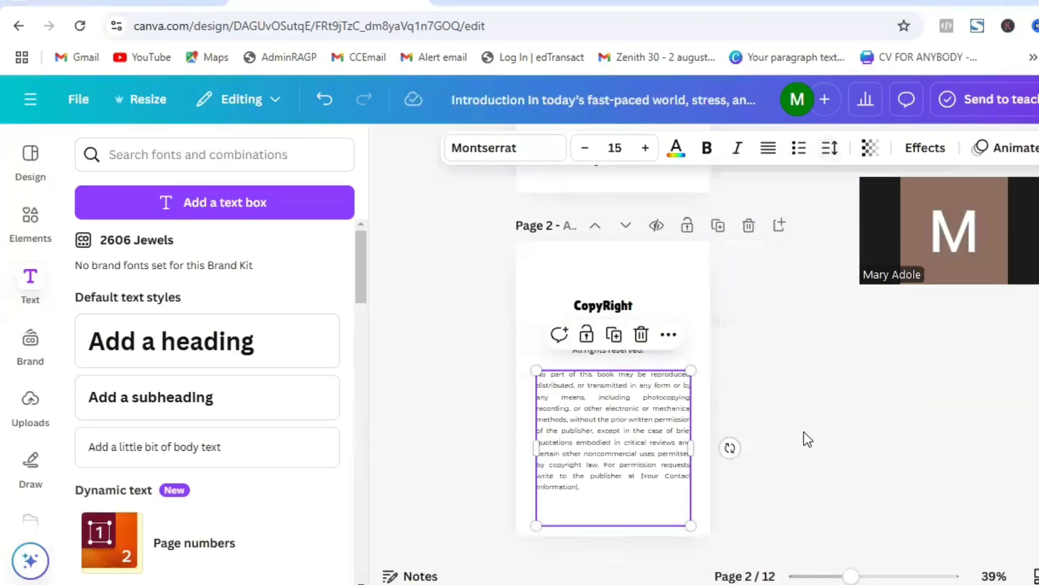
click(804, 431)
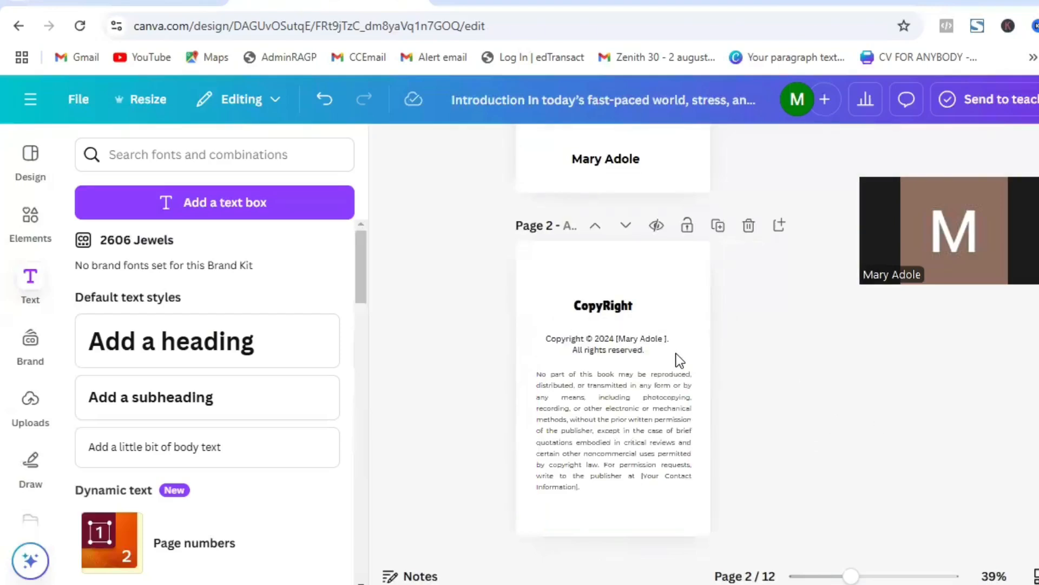
click(652, 352)
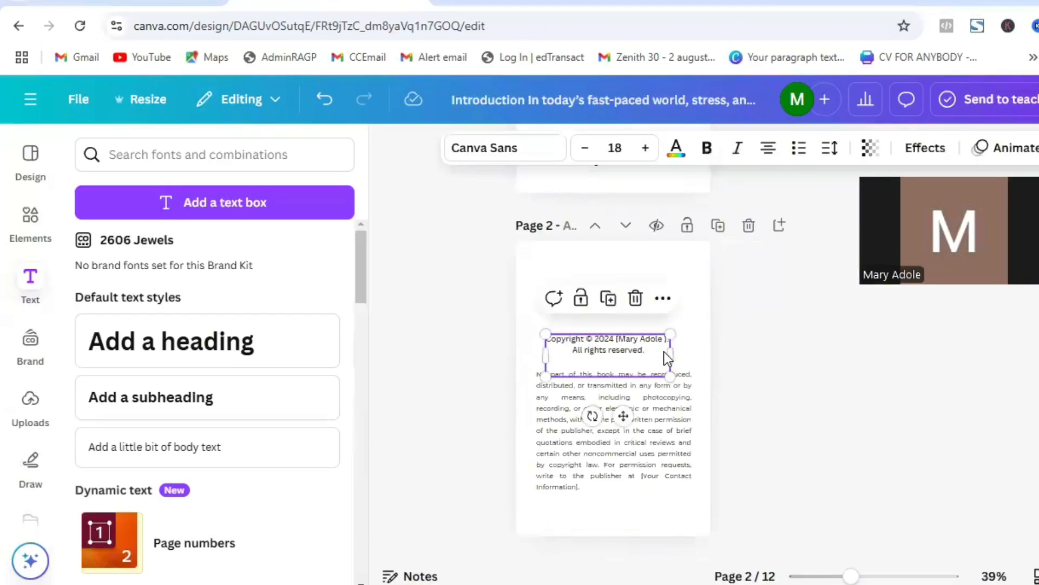
mouse_move(671, 355)
mouse_down()
mouse_move(774, 343)
mouse_move(680, 352)
mouse_up()
click(781, 345)
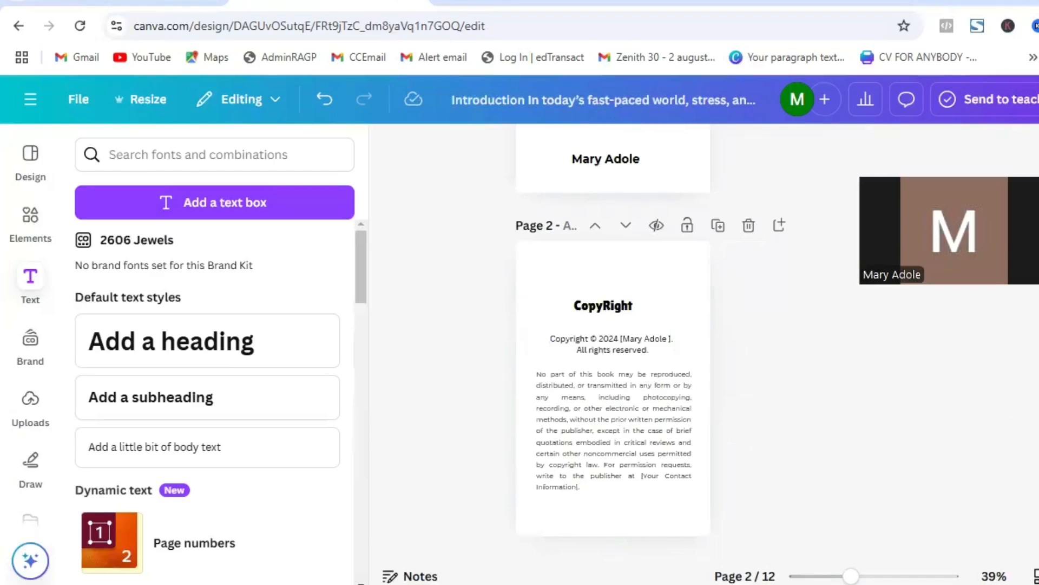
Step: Delete the 'Chapter 1:' and 'Understanding Meditation' lines from page 4's text
scroll(613, 341, down, 6)
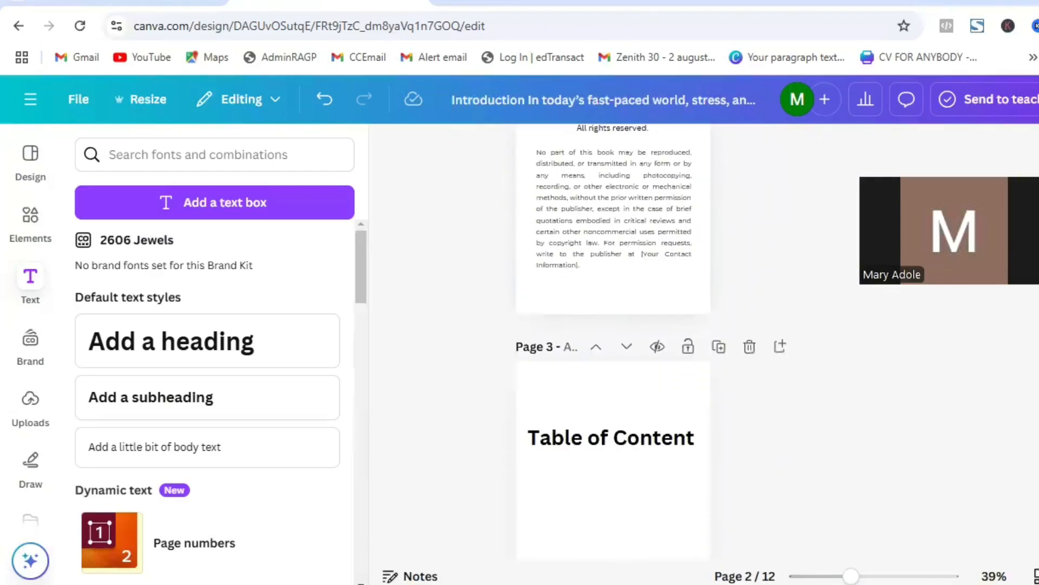
scroll(613, 341, down, 5)
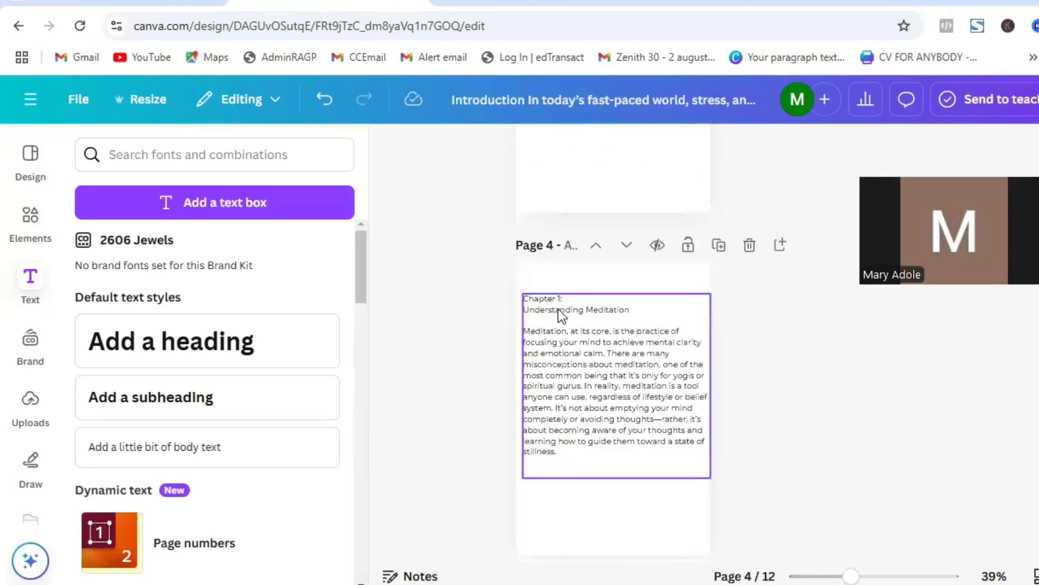
click(542, 301)
triple_click(544, 298)
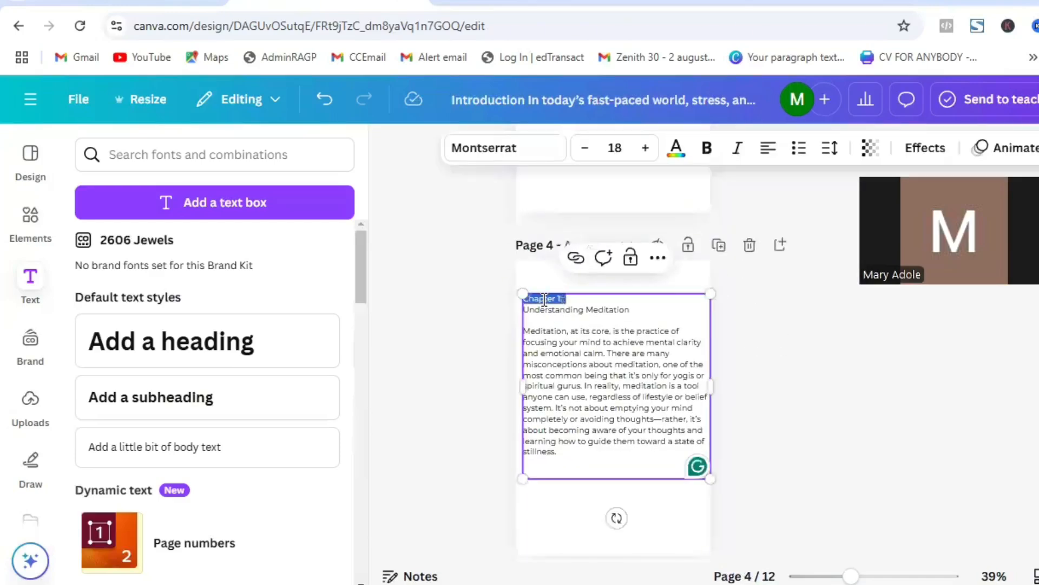
click(578, 309)
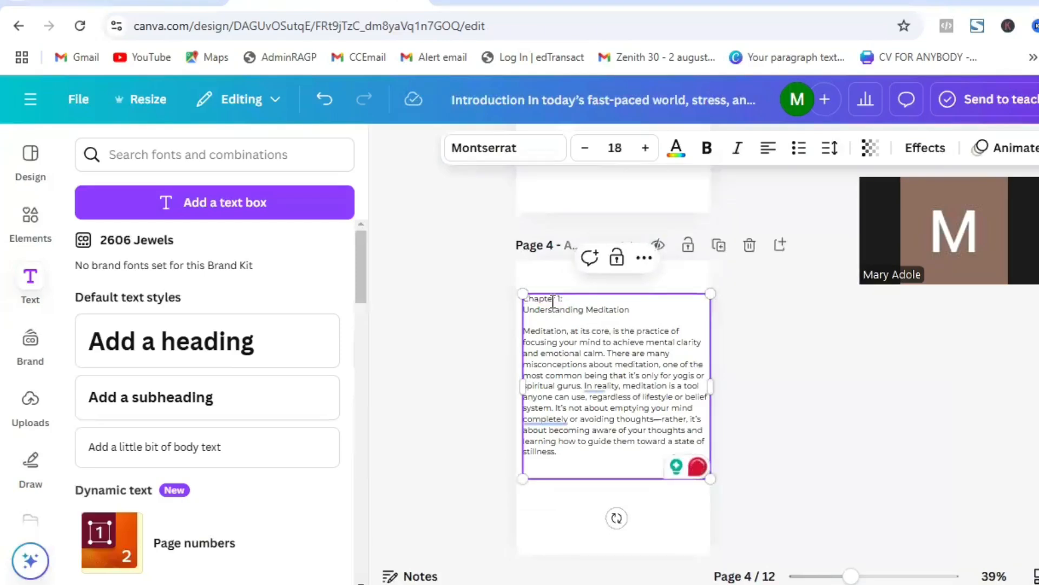
triple_click(553, 300)
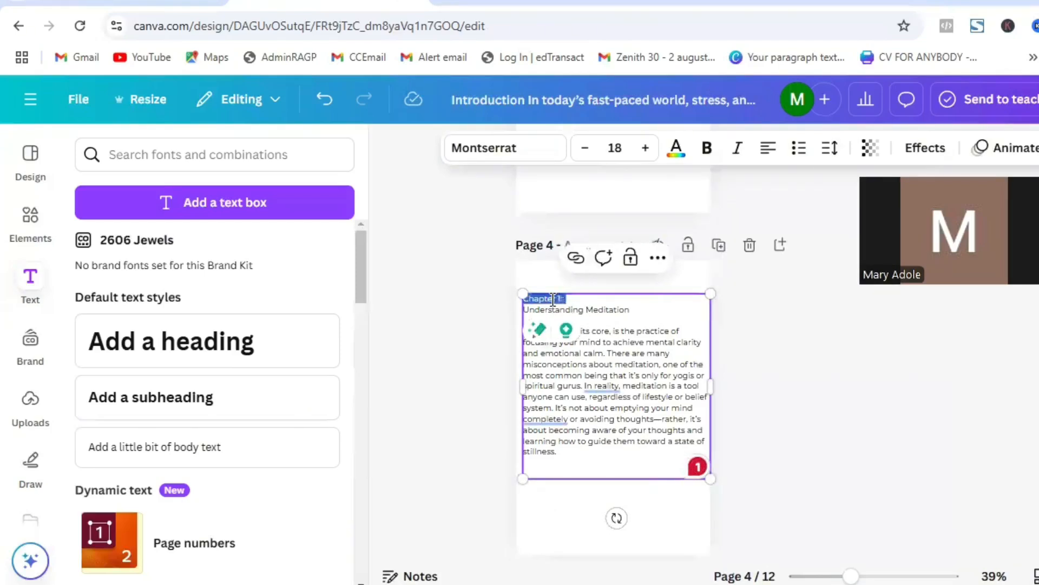
key(BackSpace)
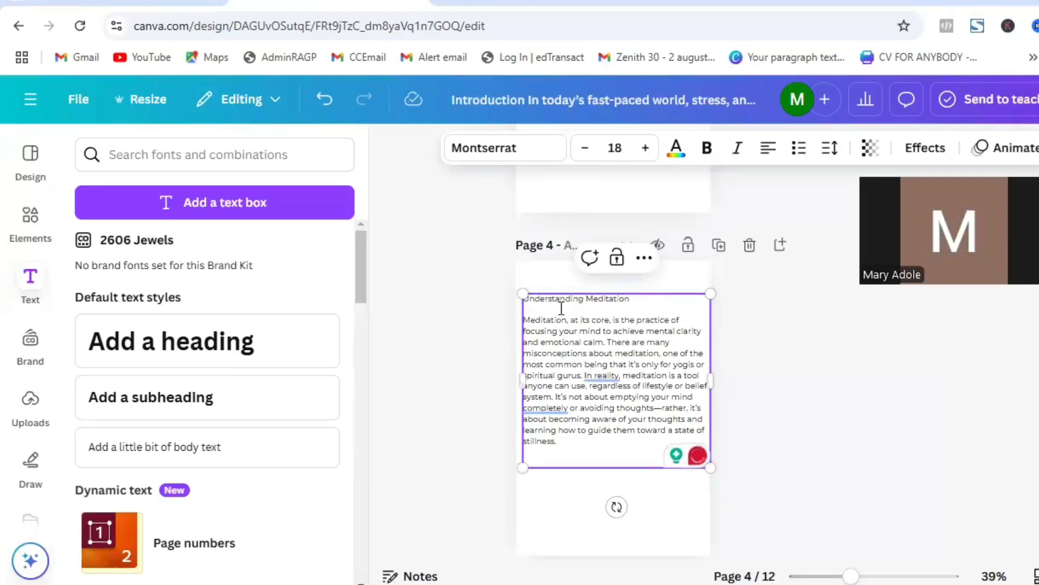
triple_click(571, 301)
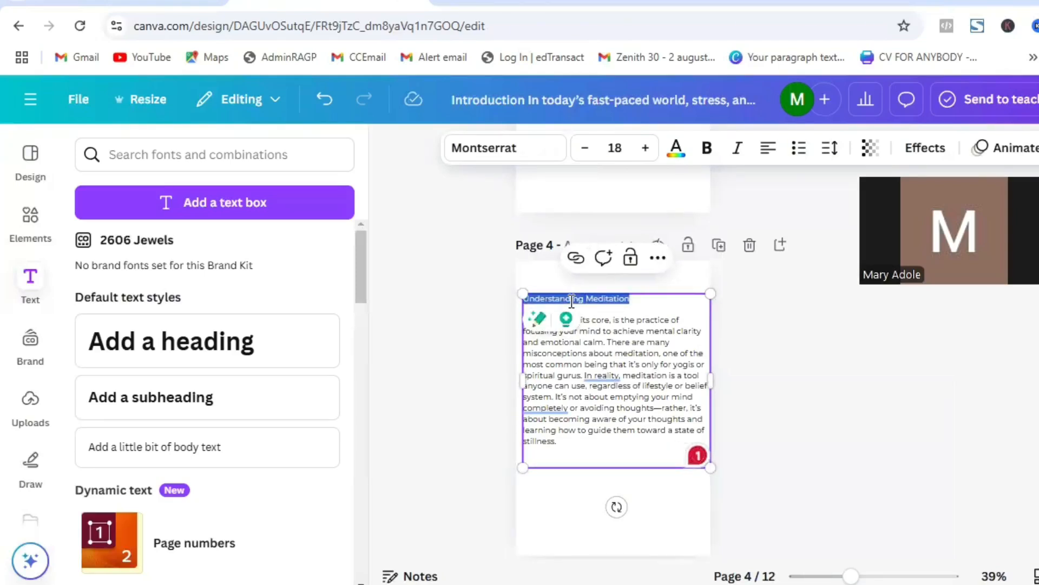
key(BackSpace)
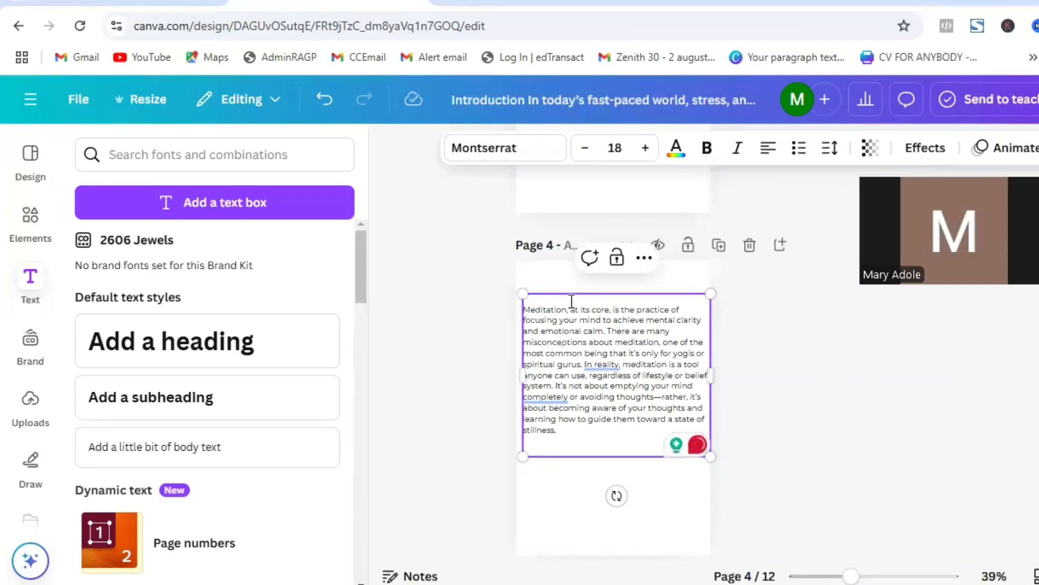
Step: Move the remaining meditation paragraph lower on page 4
click(847, 364)
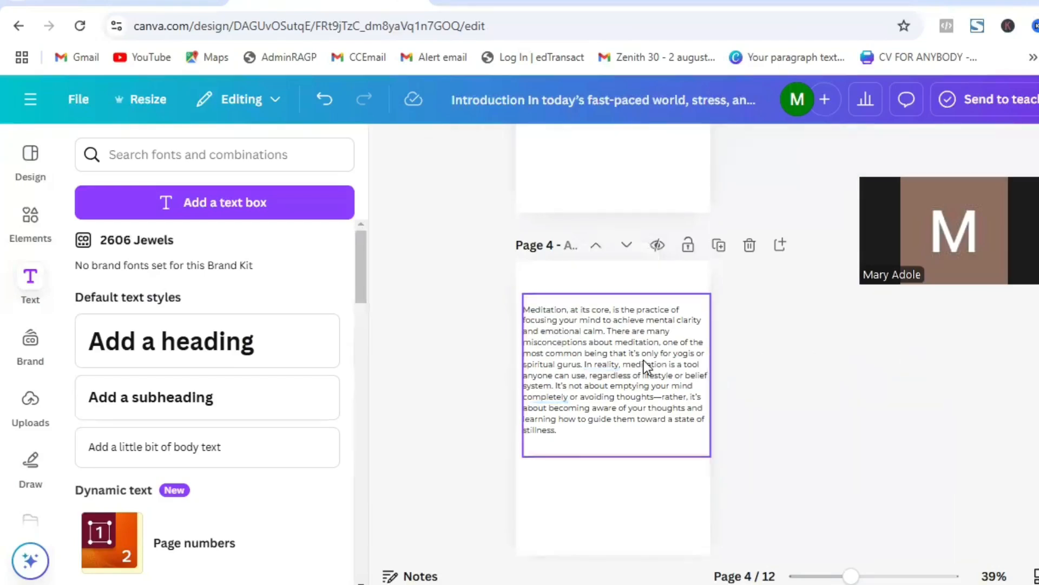
drag(644, 359, 646, 407)
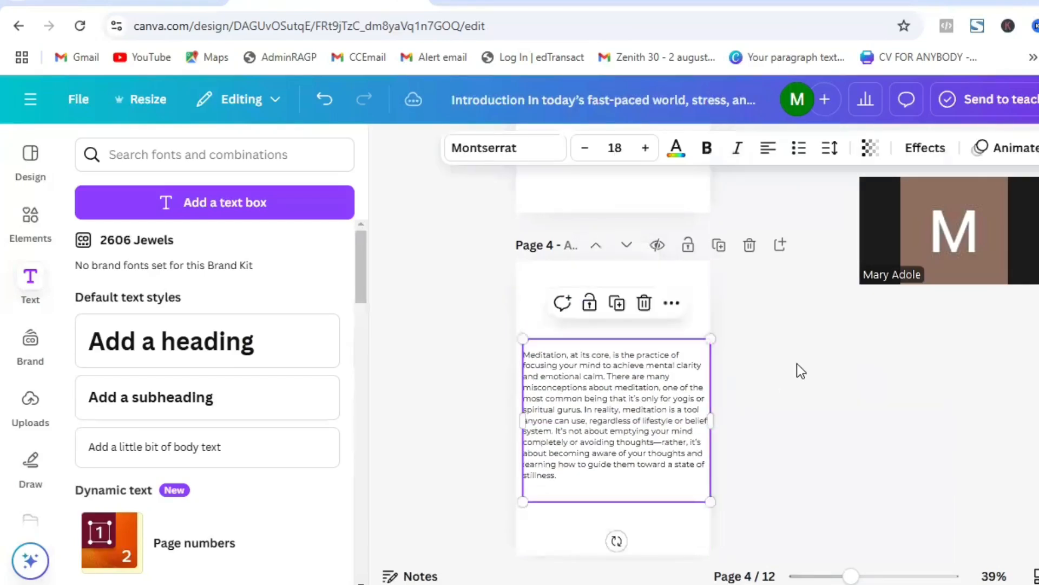
click(760, 366)
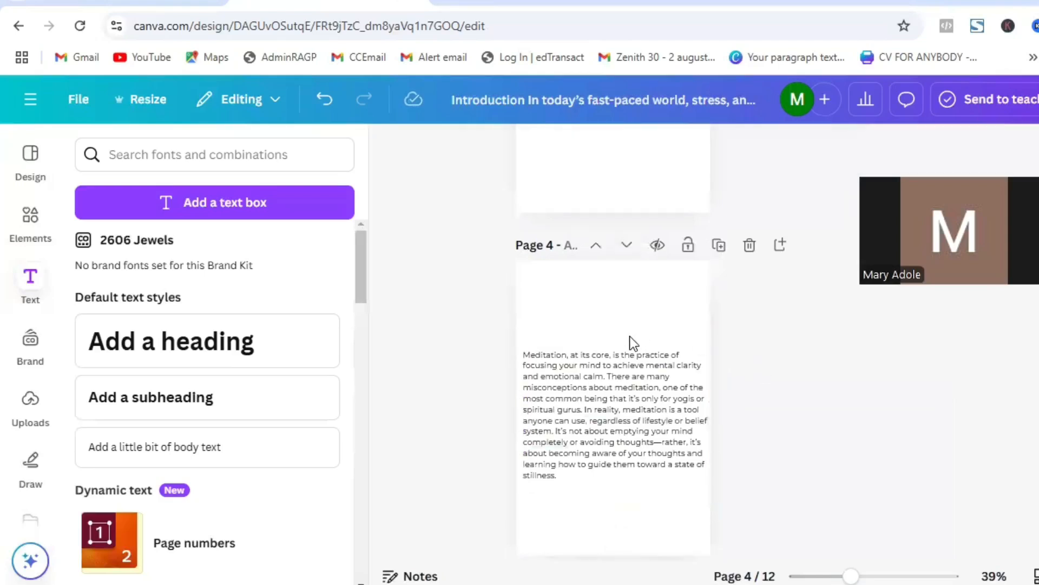
Step: Add a heading at the top centre of page 4 reading 'Chapter One'
click(176, 353)
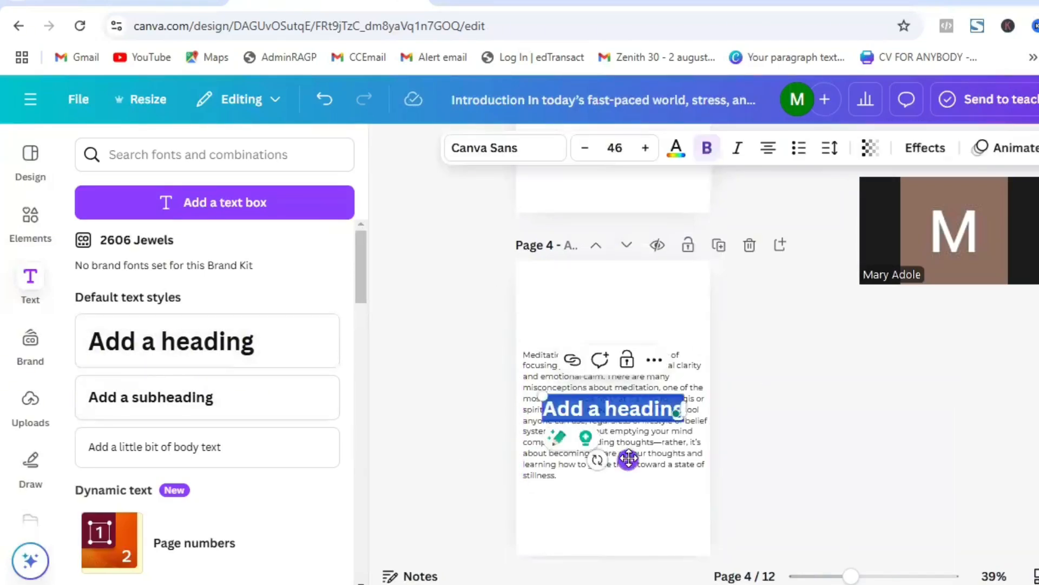
drag(628, 459, 628, 357)
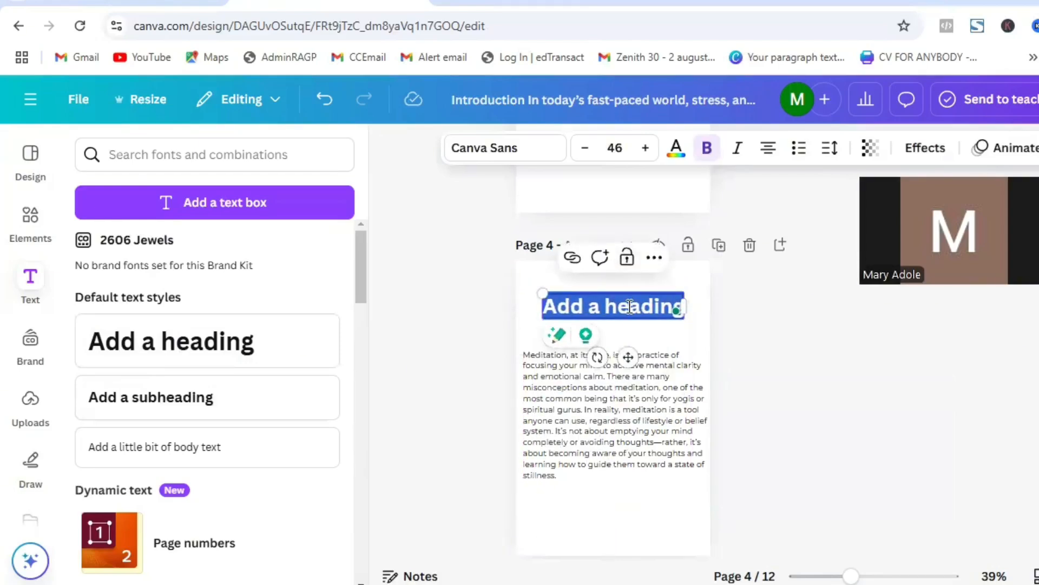
text(Chan)
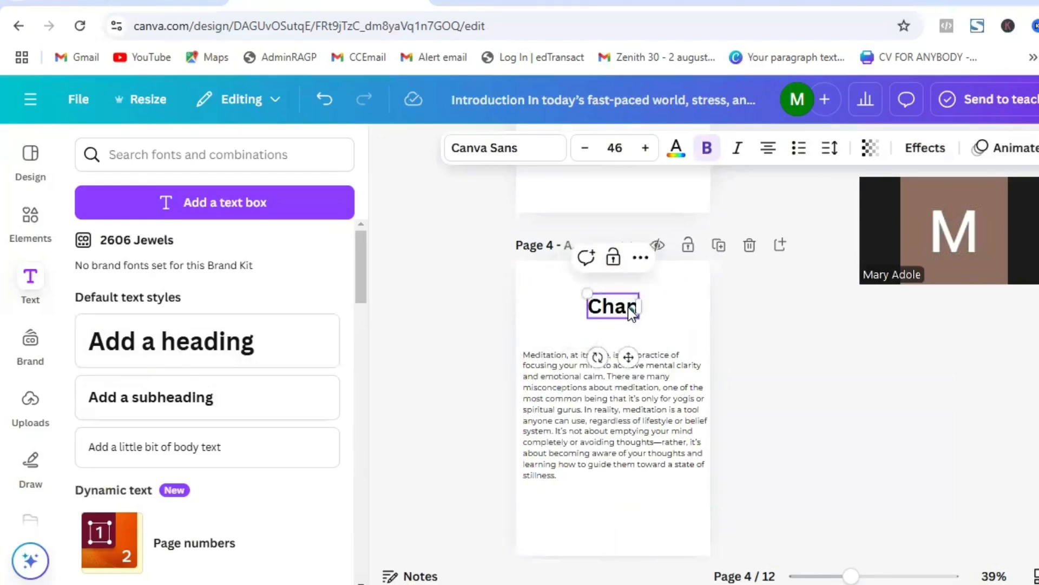
text(ter n)
key(BackSpace)
key(BackSpace)
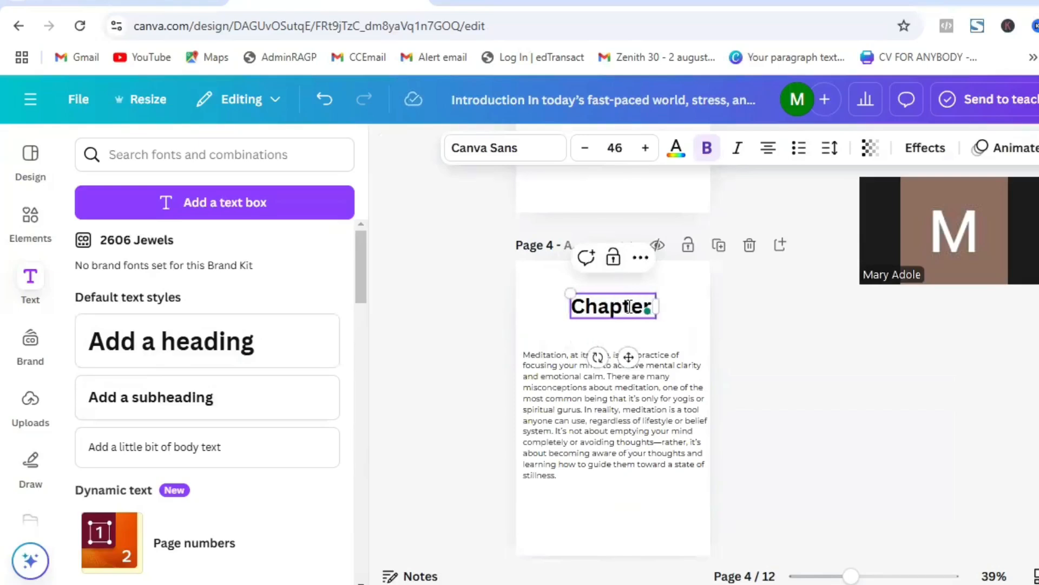
text(One)
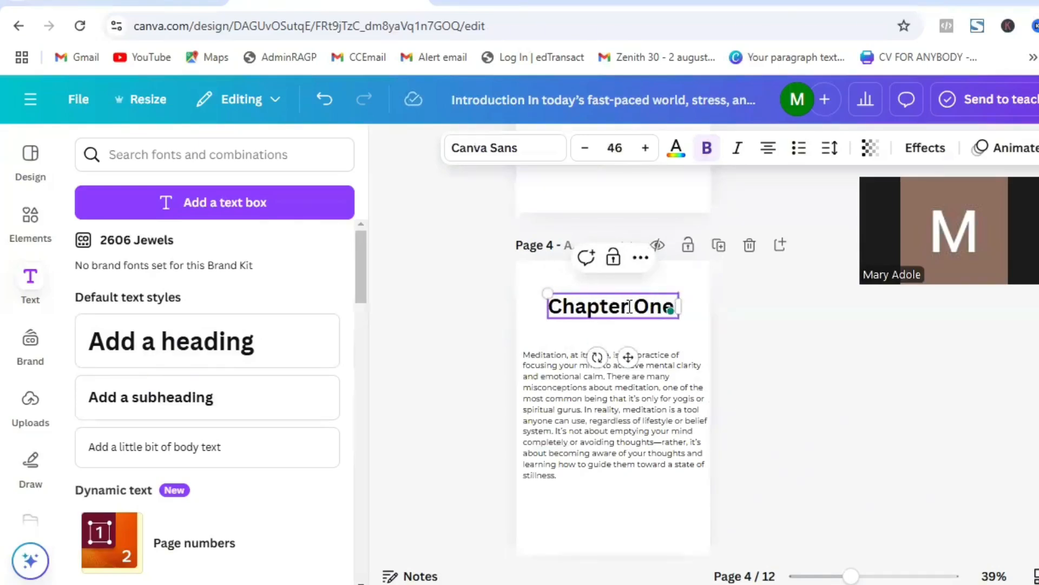
Step: Add a subheading 'Understanding Meditation' under the heading, widened to one line and centred
click(166, 411)
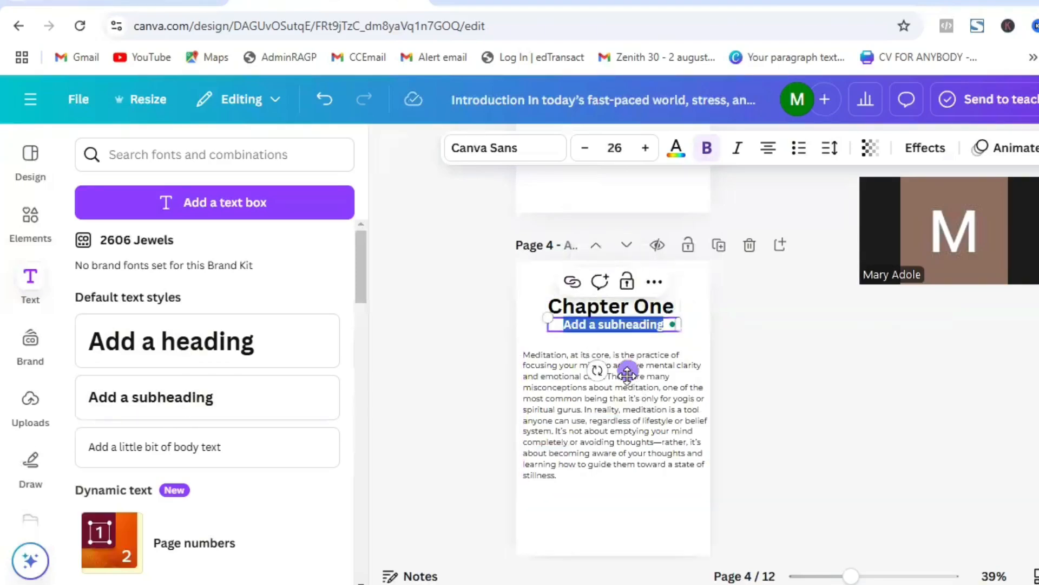
drag(627, 372, 626, 373)
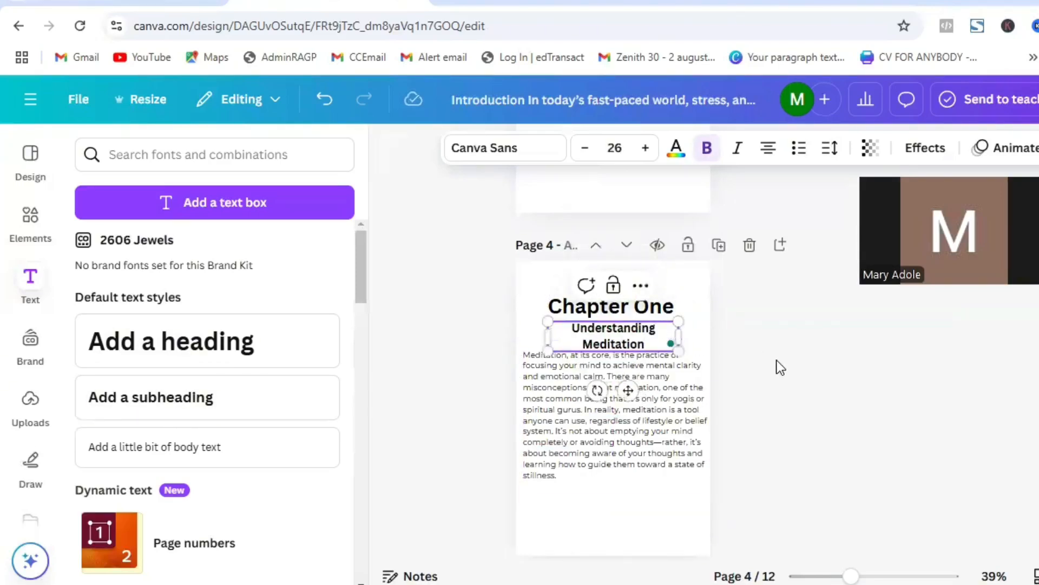
click(670, 329)
drag(679, 335, 705, 334)
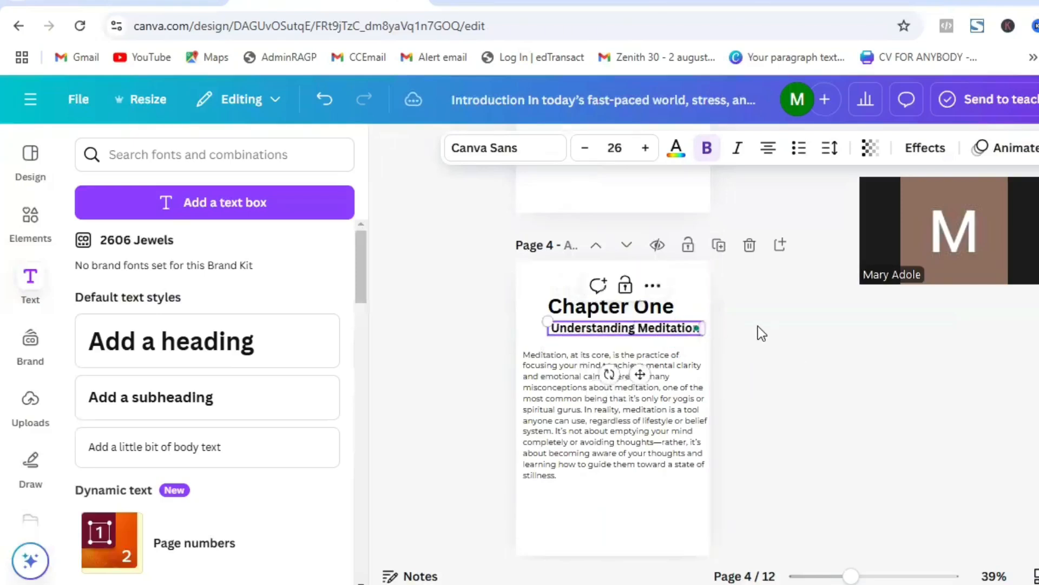
click(756, 333)
drag(642, 335, 633, 335)
click(768, 316)
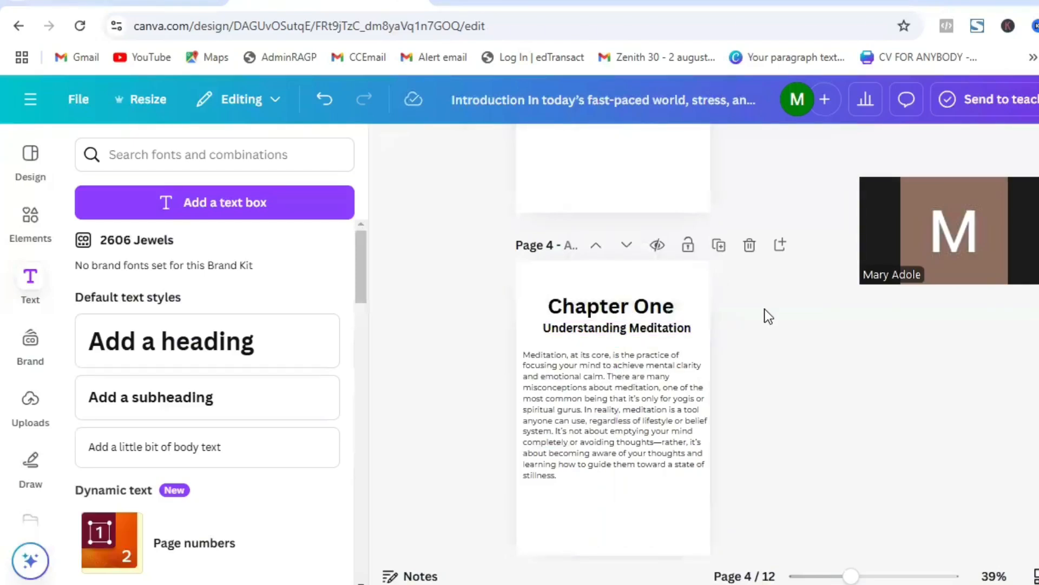
Step: Set the heading font size to 40 and the subheading to 20
click(622, 306)
click(615, 148)
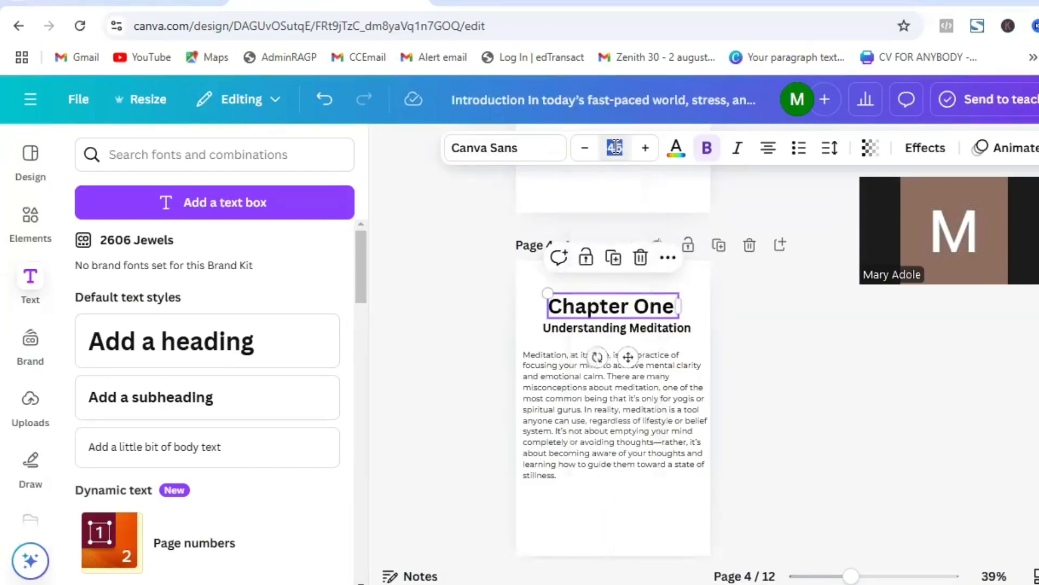
text(40)
key(Return)
click(570, 327)
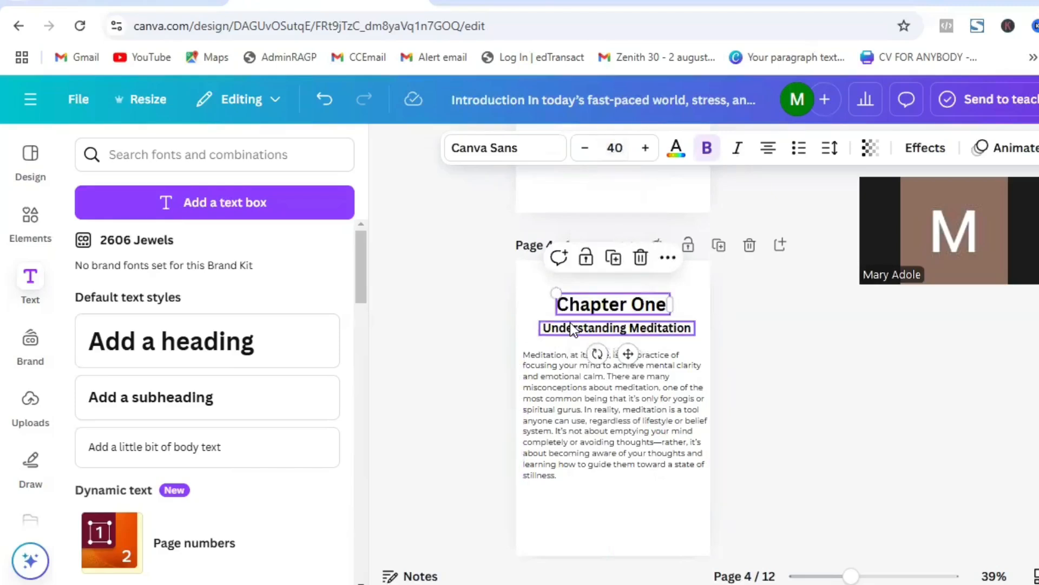
click(615, 147)
text(20)
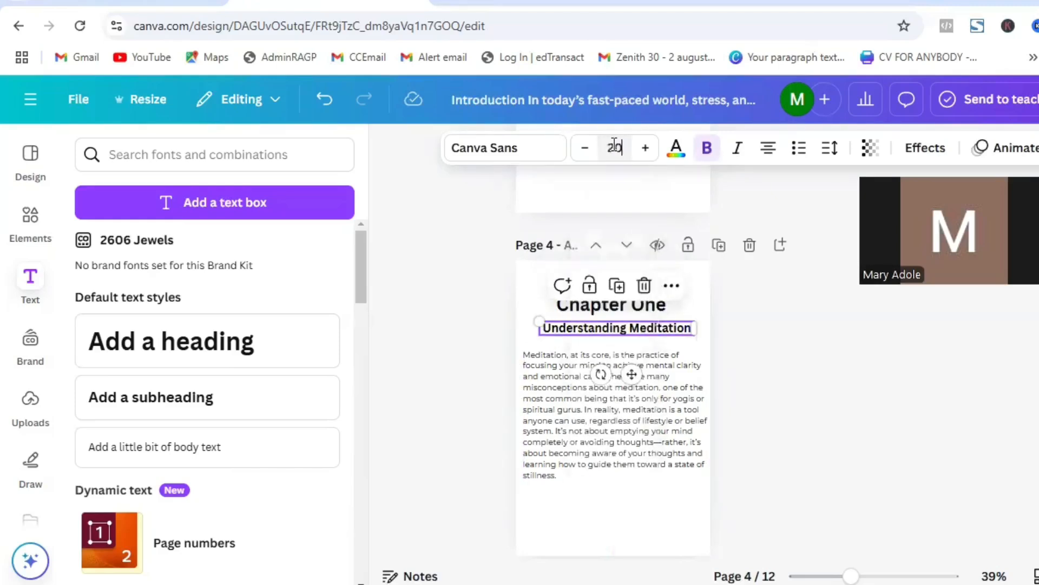
key(Return)
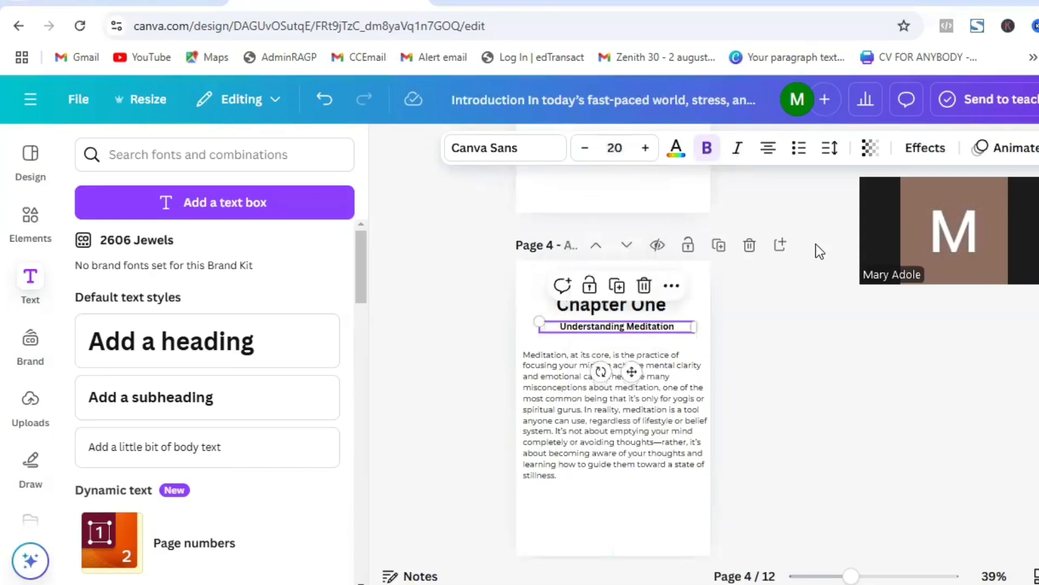
click(840, 320)
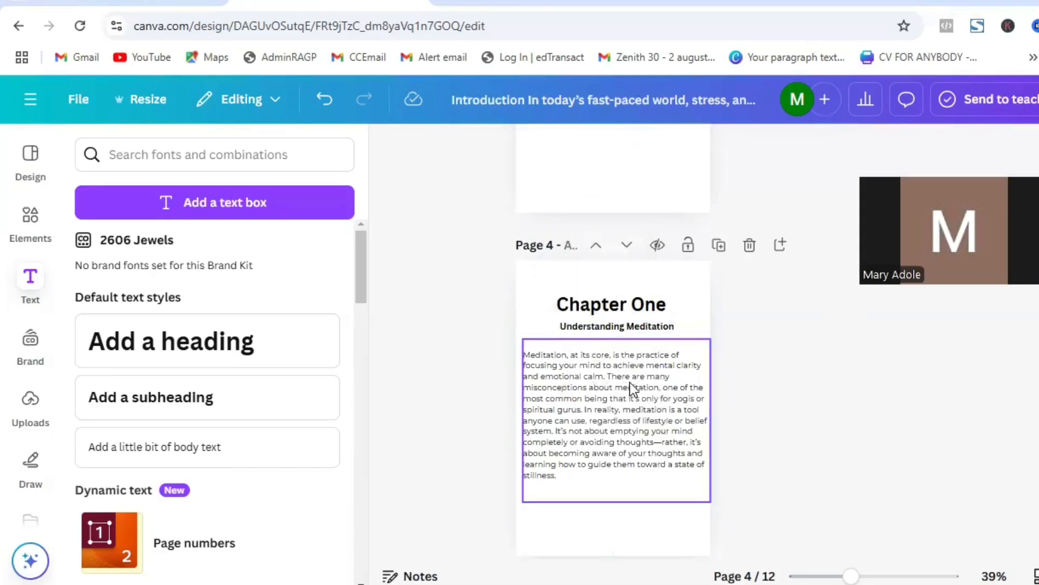
Step: Nudge the subheading into place and make the meditation paragraph's text box narrower
click(655, 325)
drag(654, 324, 651, 324)
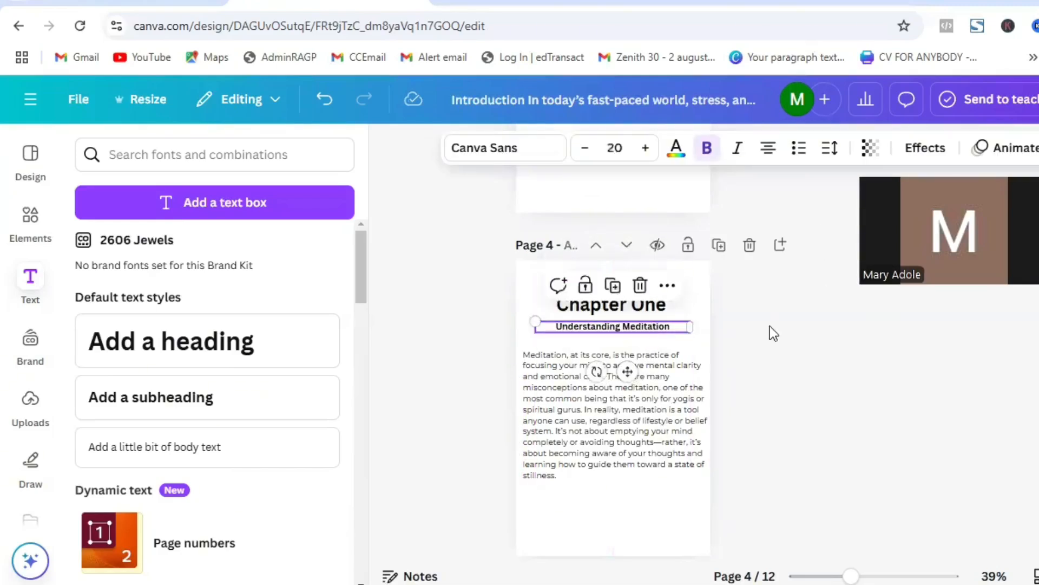
click(769, 326)
click(670, 399)
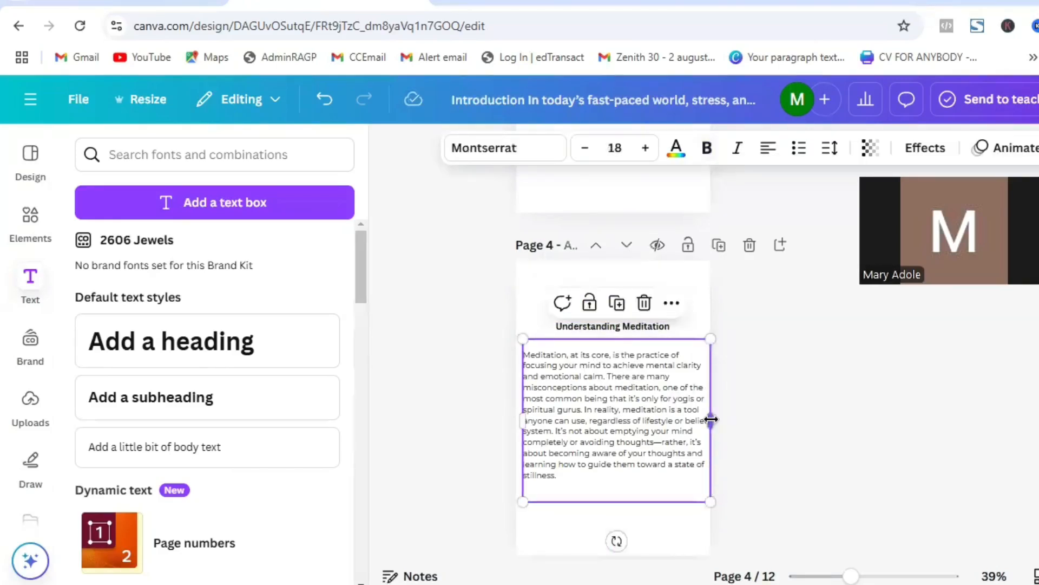
drag(711, 419, 681, 425)
click(780, 399)
Step: Justify the meditation paragraph and increase its line spacing
click(629, 434)
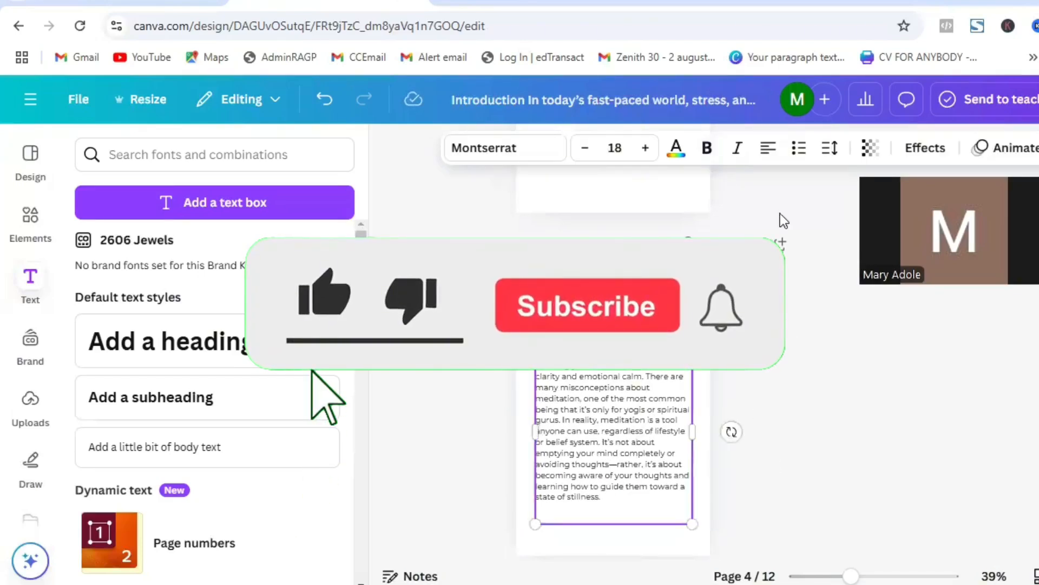
click(767, 154)
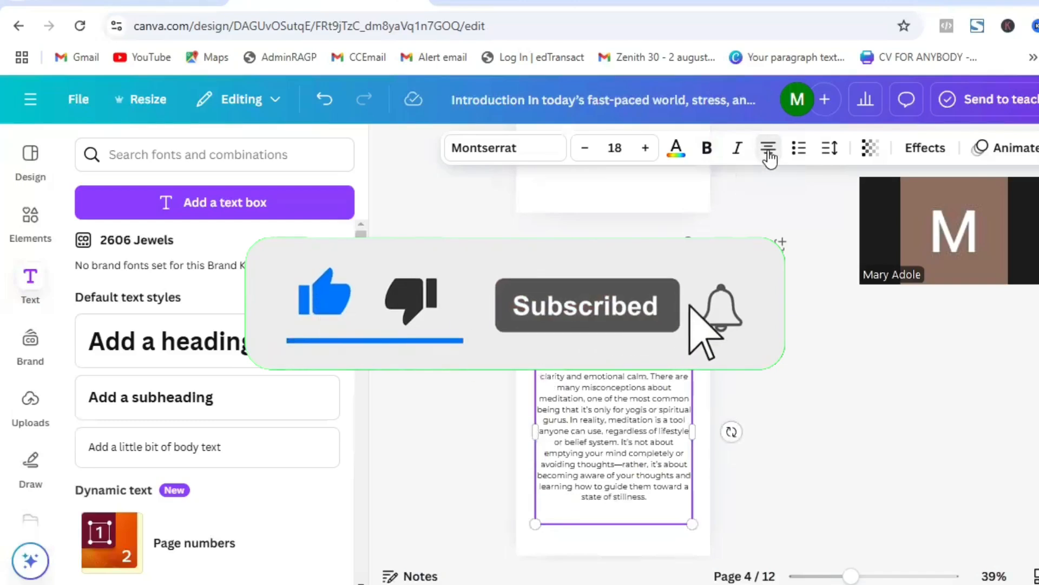
click(768, 157)
click(768, 157)
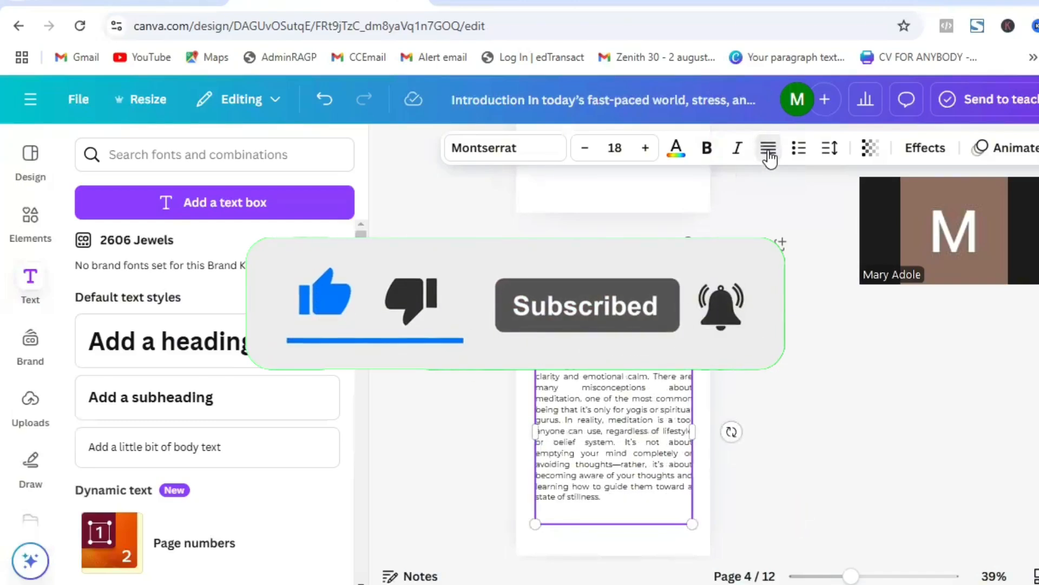
click(732, 303)
click(623, 436)
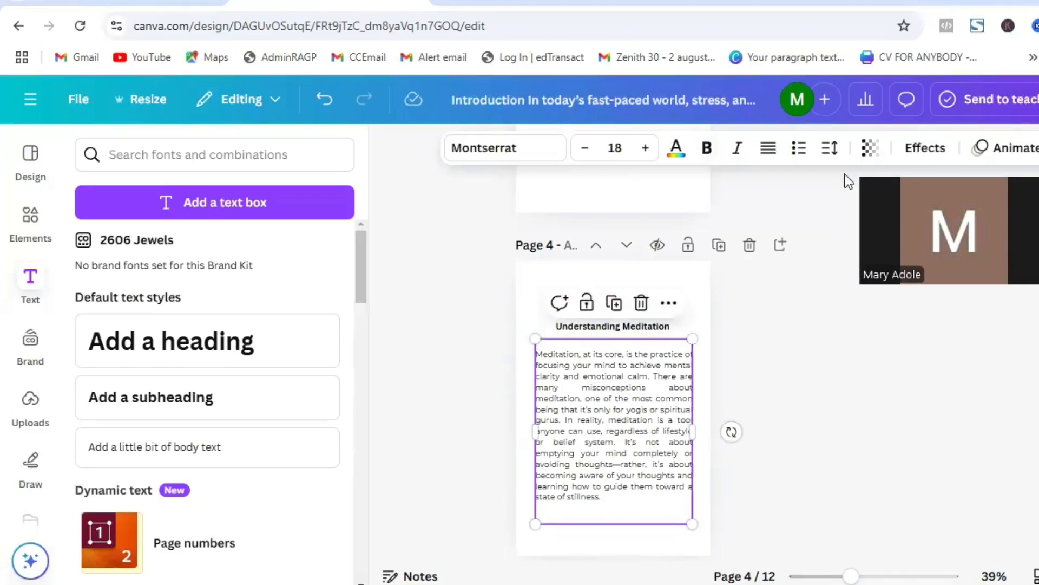
click(830, 147)
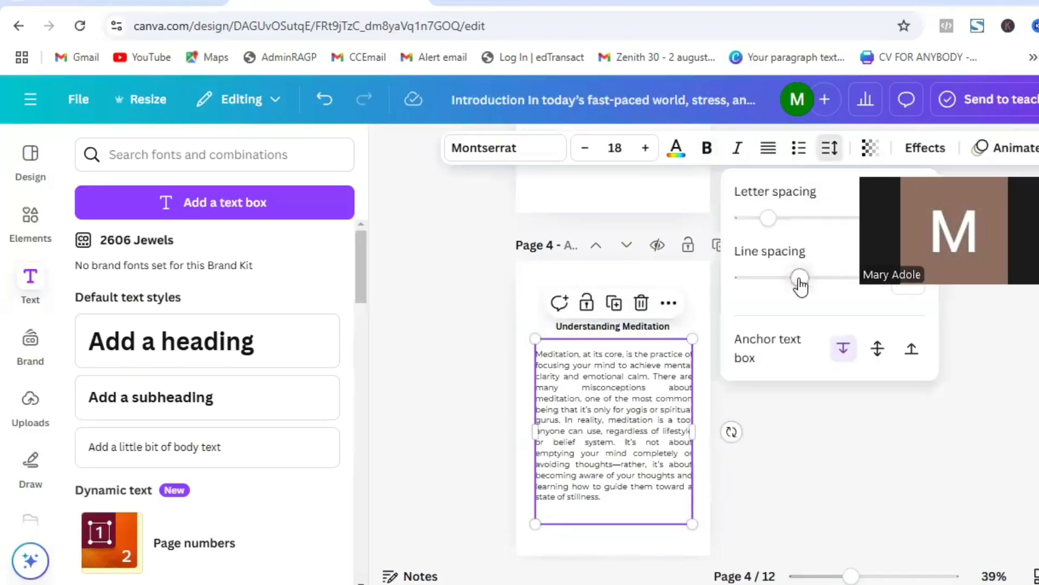
drag(800, 279, 818, 280)
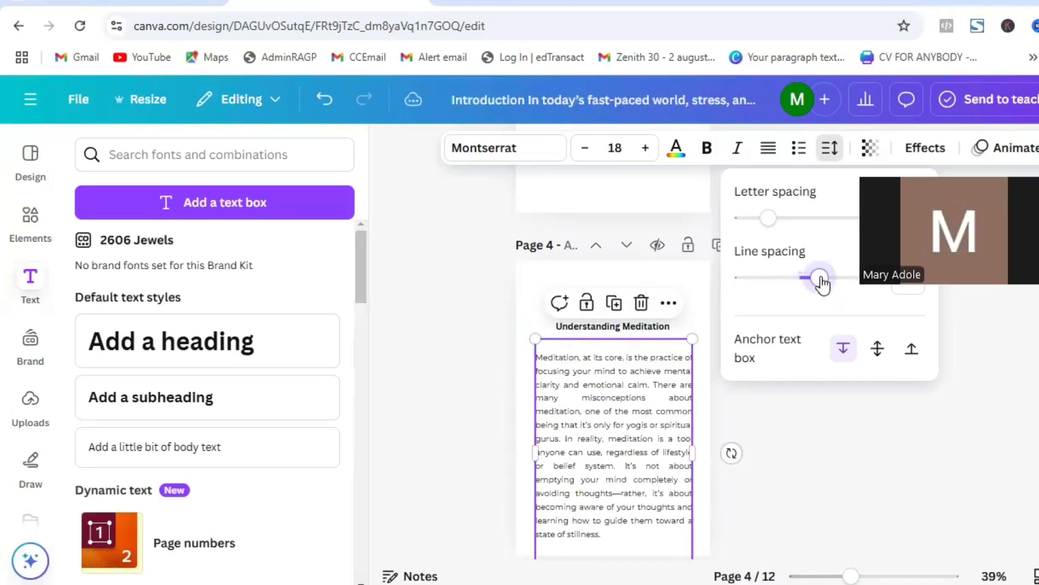
Step: Reduce the Page 4 body paragraph's font size from 18 to 15
click(791, 439)
click(791, 438)
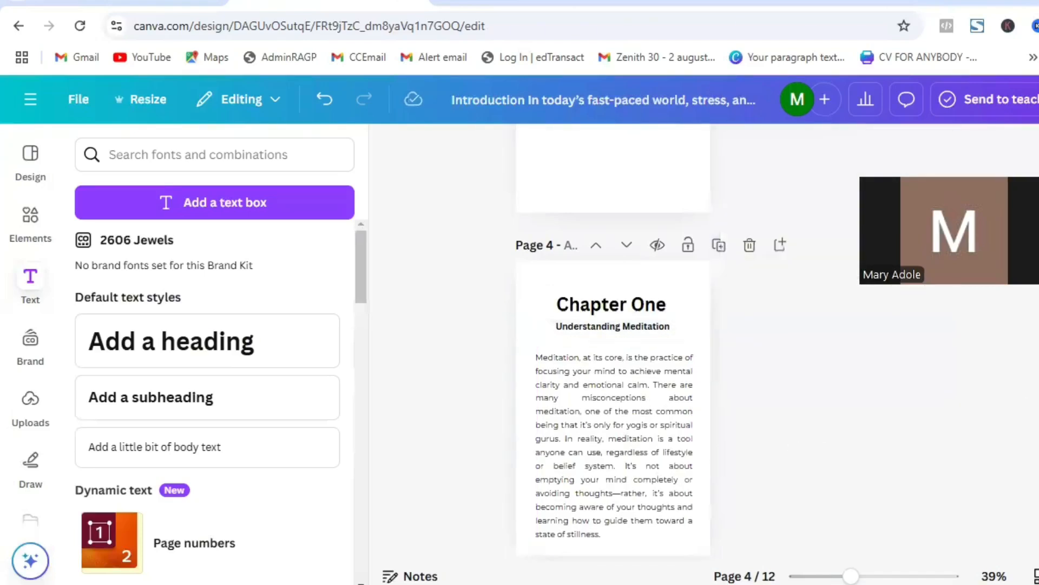
scroll(613, 352, down, 2)
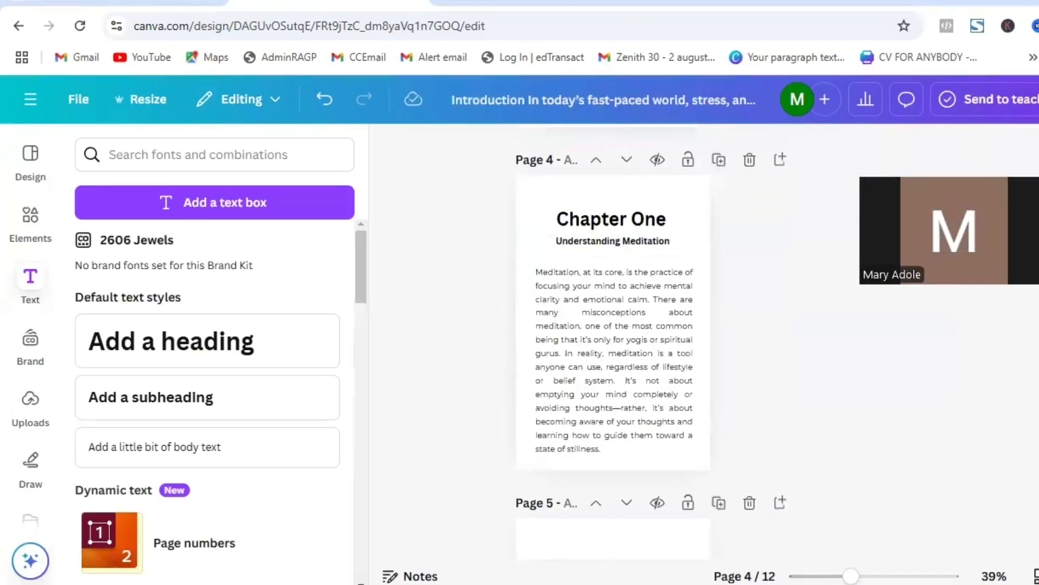
click(662, 357)
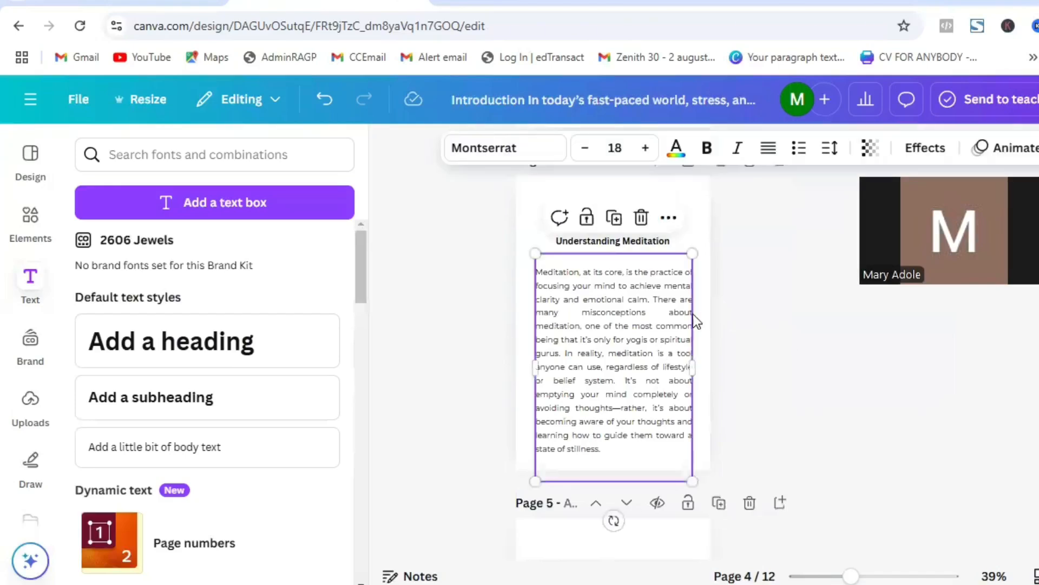
click(613, 148)
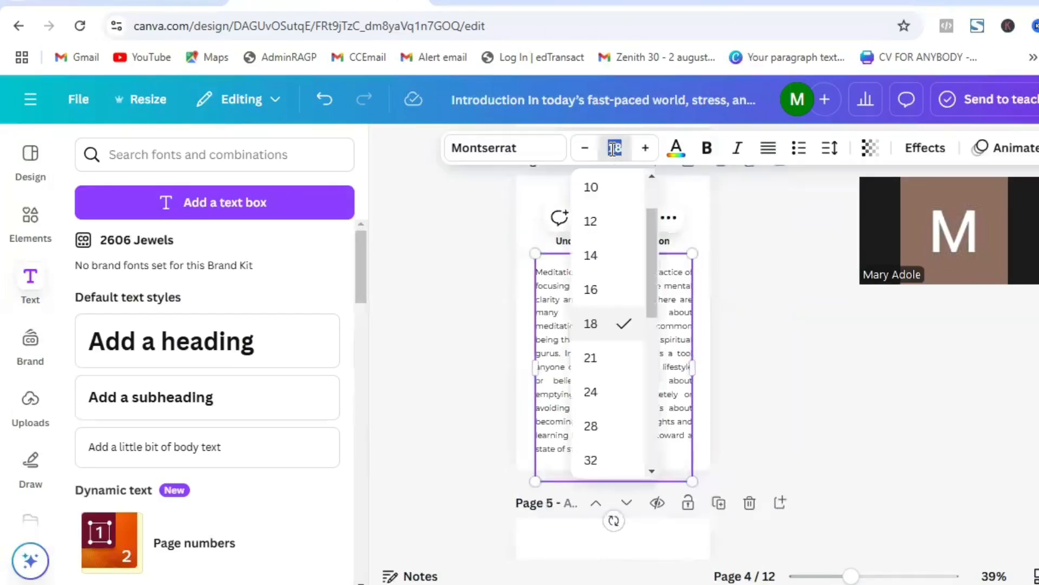
click(612, 148)
click(612, 149)
click(612, 148)
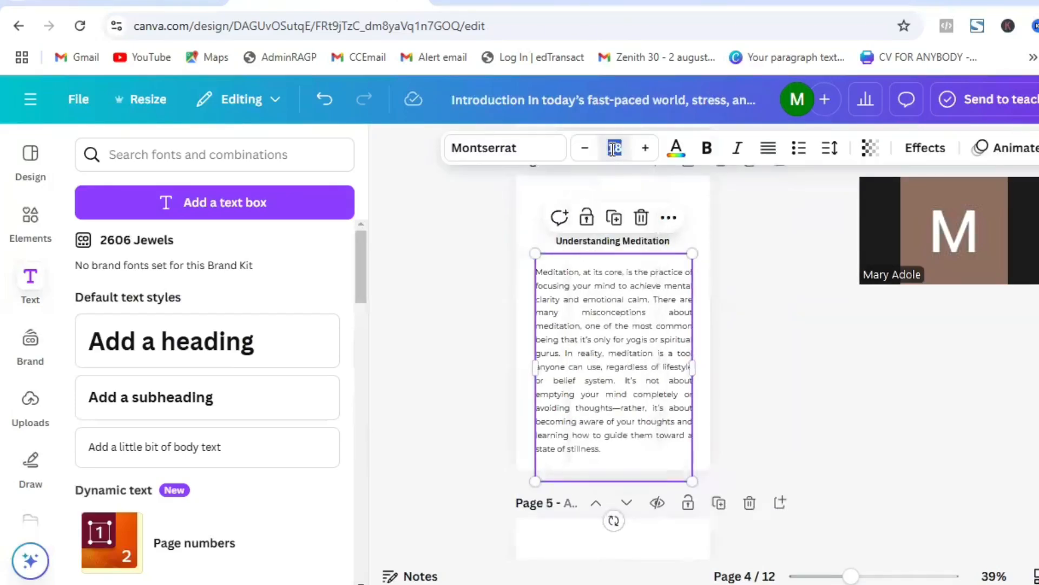
text(15)
key(Return)
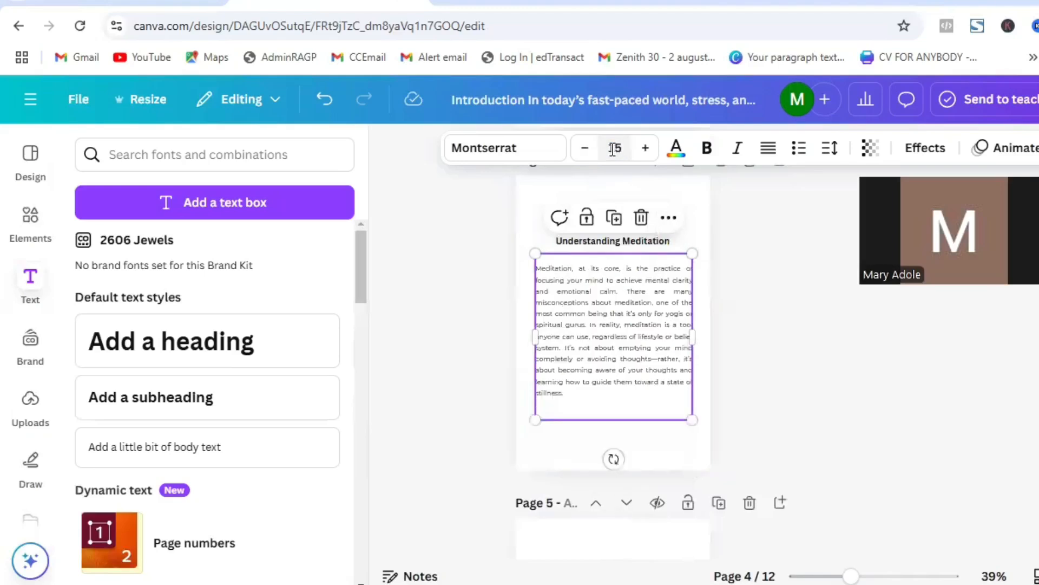
click(812, 368)
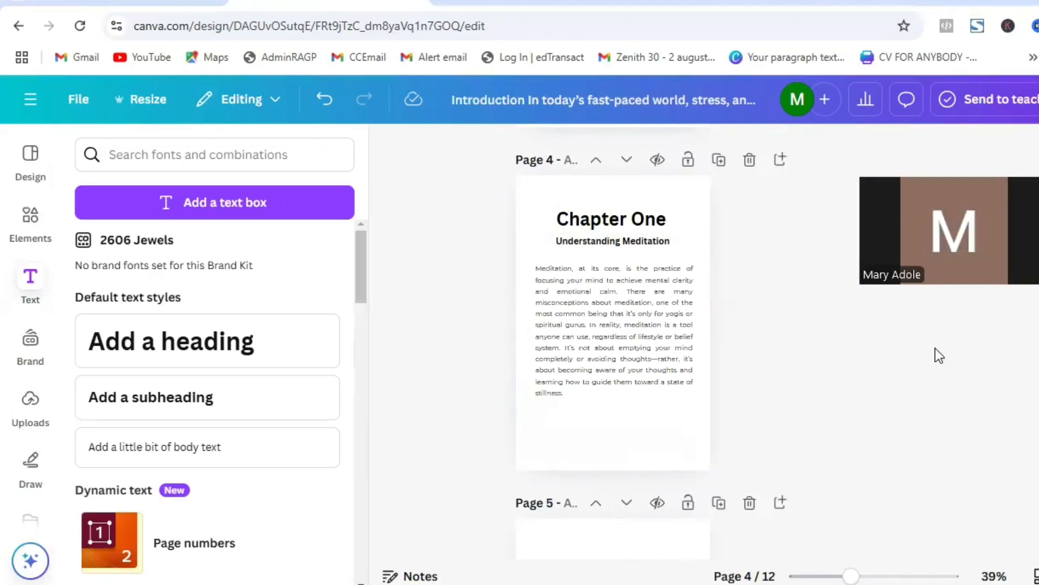
Step: Narrow the page 5 bulleted list box and increase its line spacing
scroll(613, 330, down, 3)
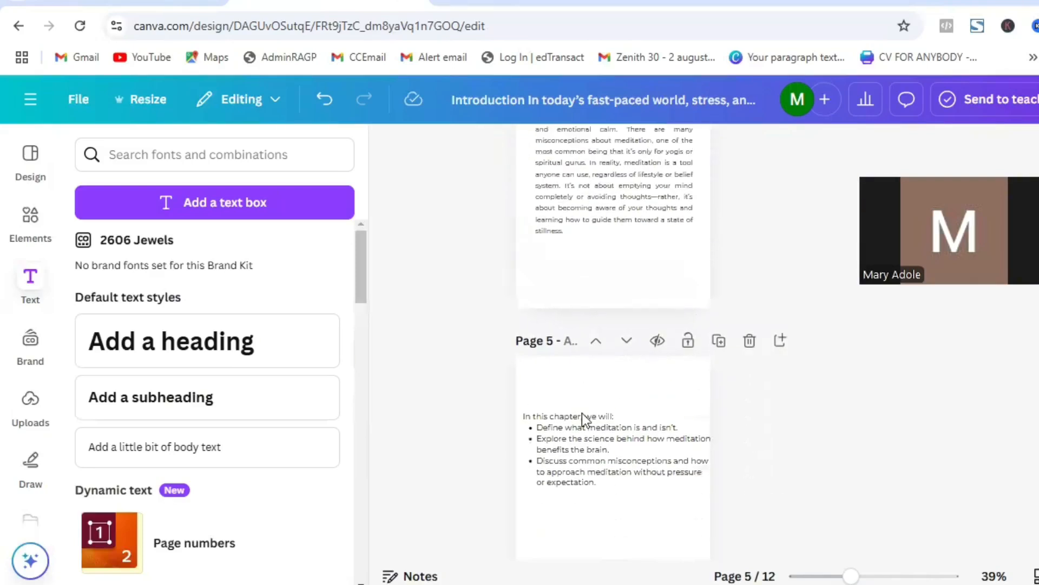
click(583, 460)
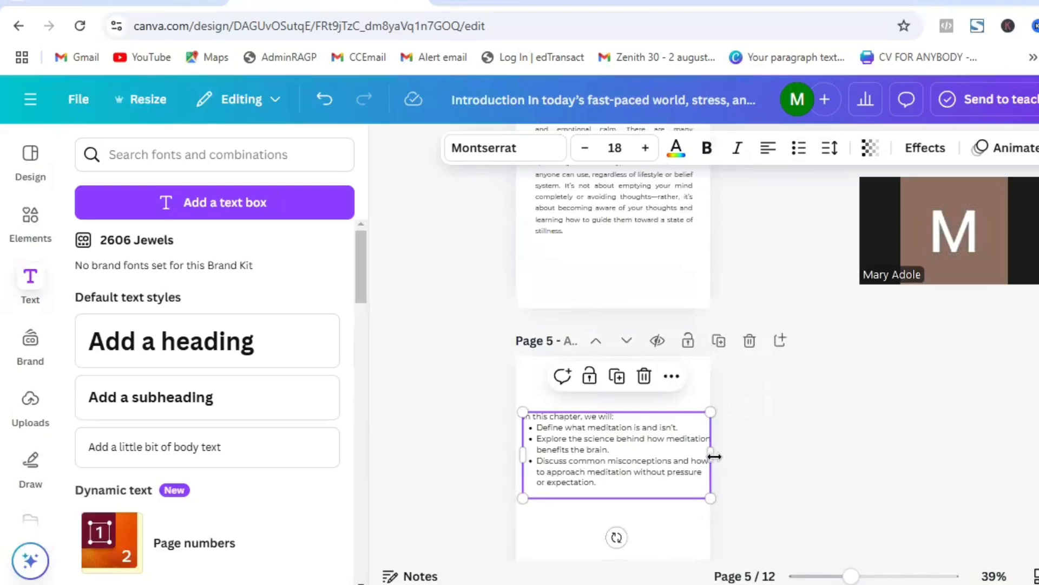
drag(712, 456, 667, 465)
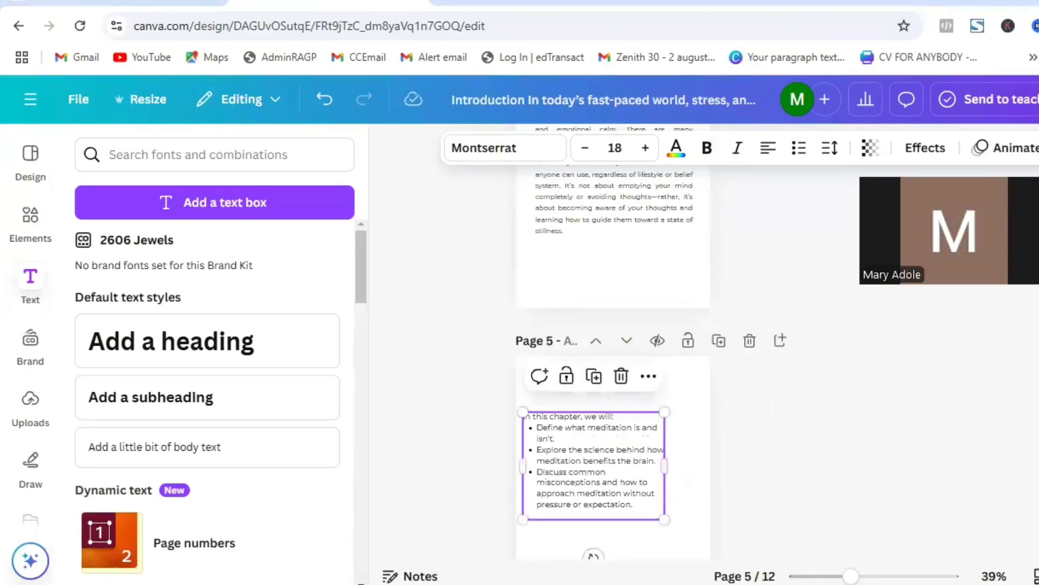
click(831, 157)
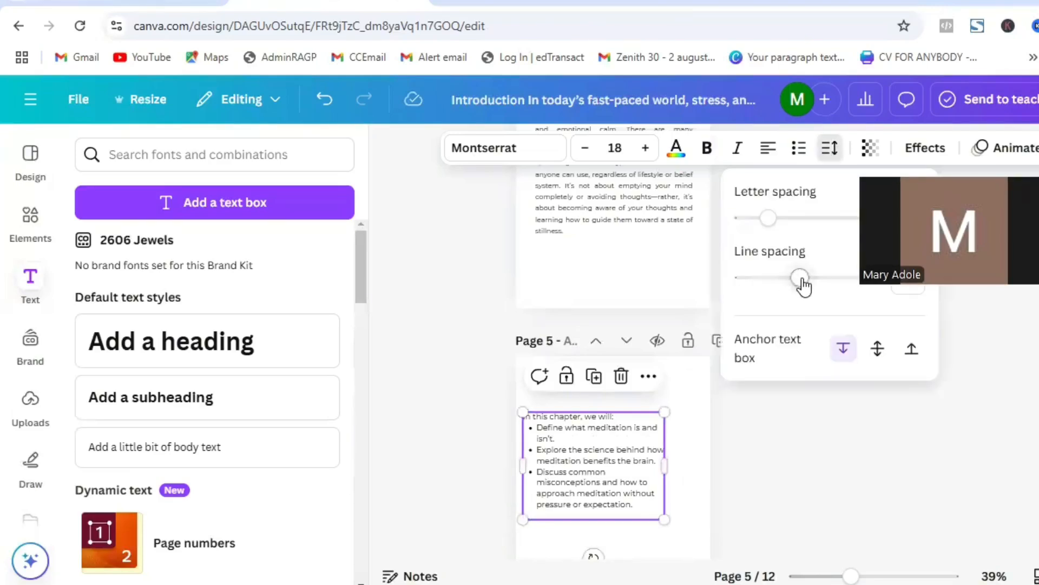
drag(810, 285, 821, 284)
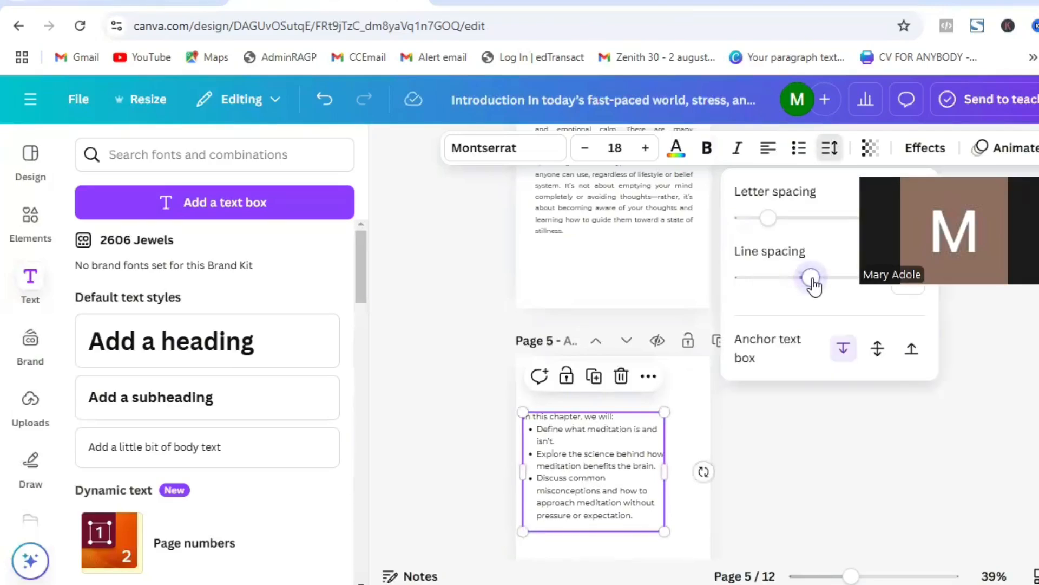
click(780, 447)
Step: Centre the bulleted list on page 5 and set its text to justified
click(779, 447)
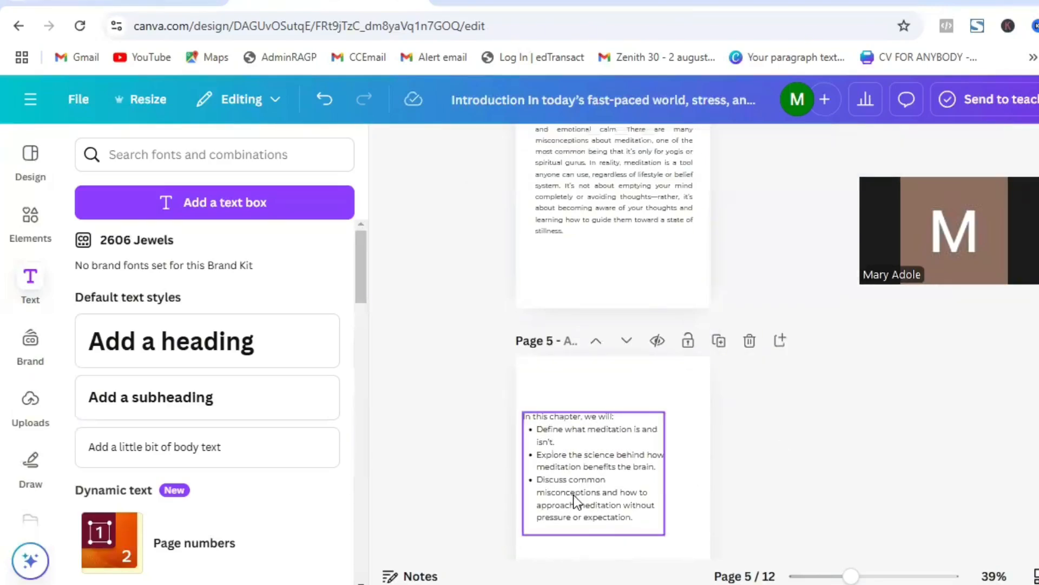
drag(573, 495, 595, 491)
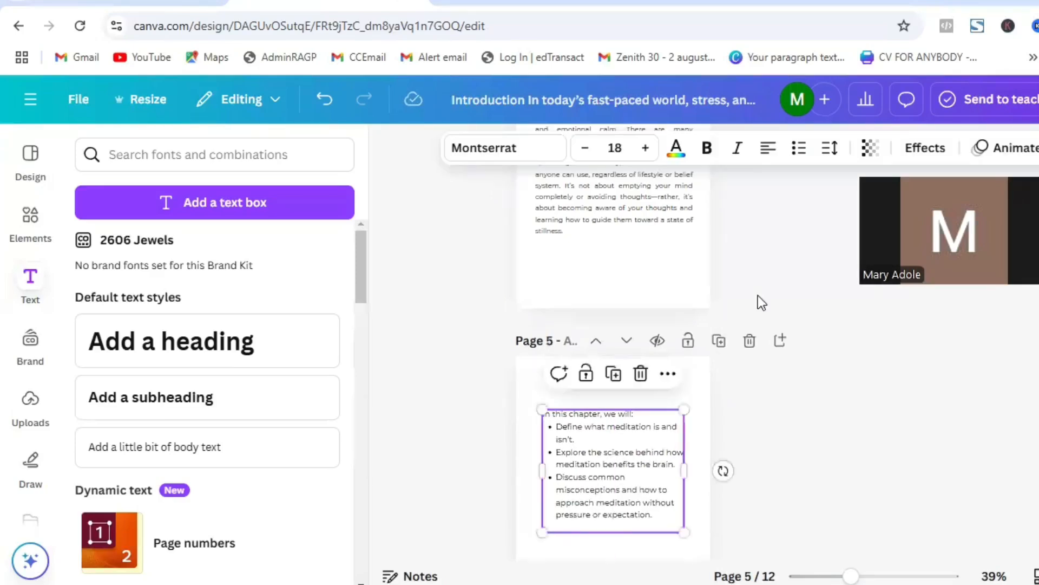
click(767, 147)
click(766, 148)
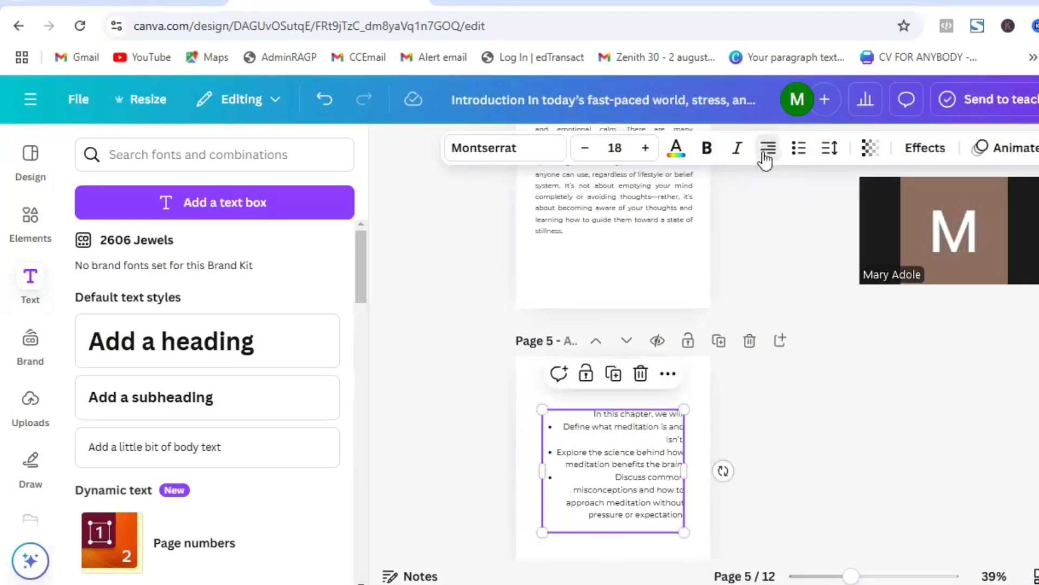
click(767, 148)
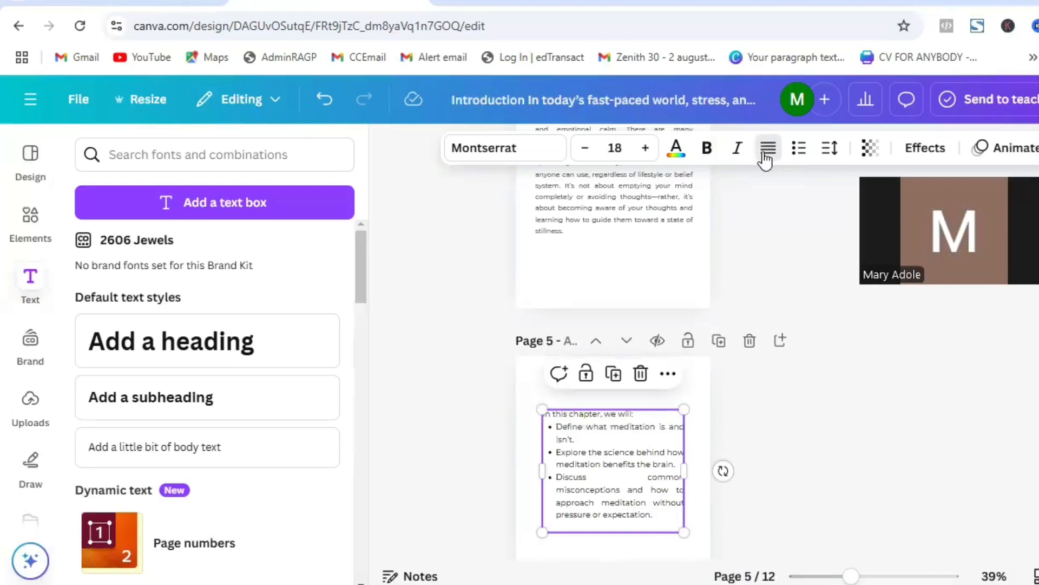
click(740, 405)
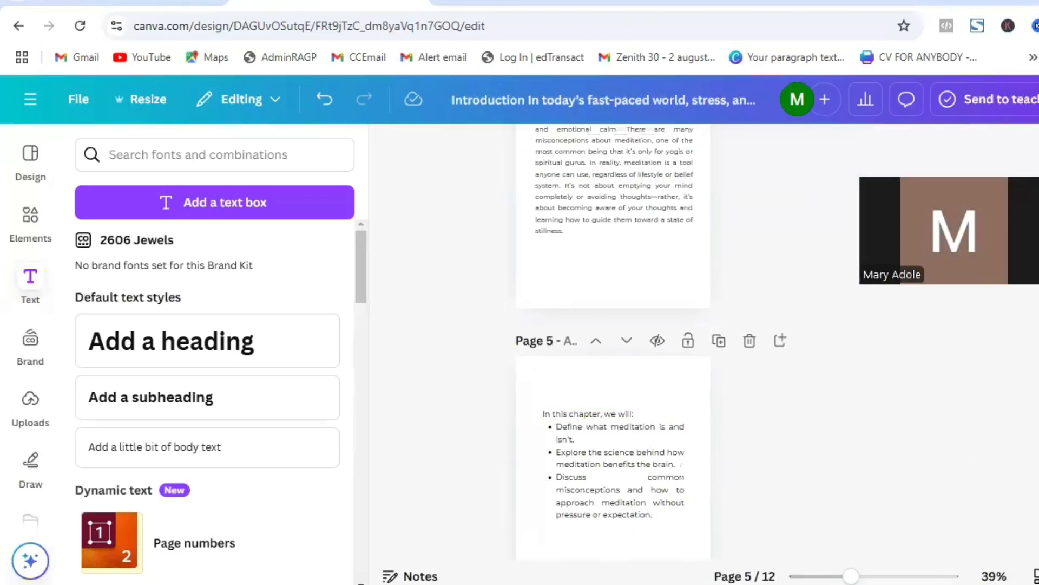
scroll(614, 341, down, 2)
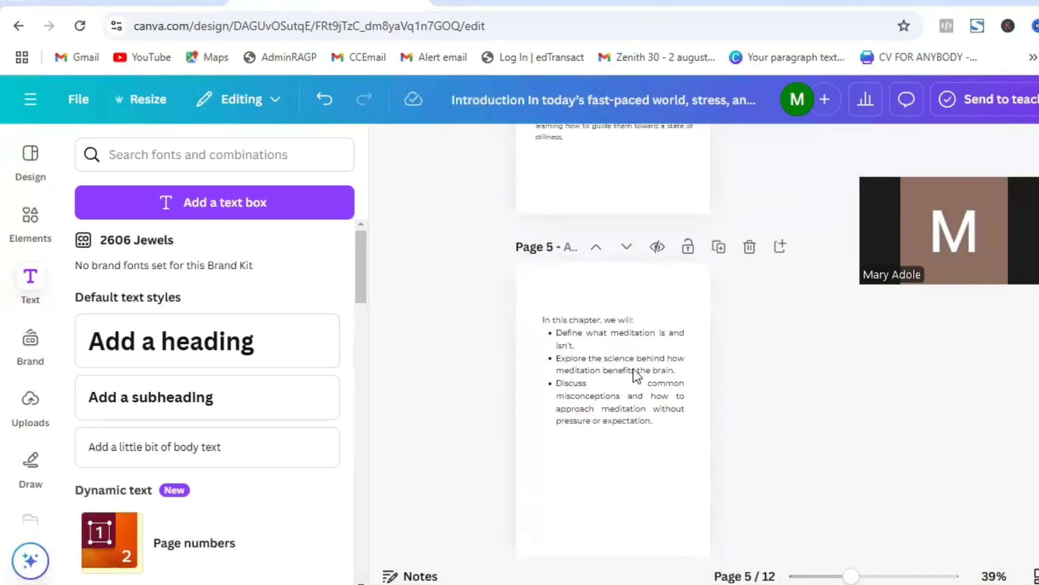
Step: Move the list slightly lower and widen its line spacing further
drag(631, 375, 632, 383)
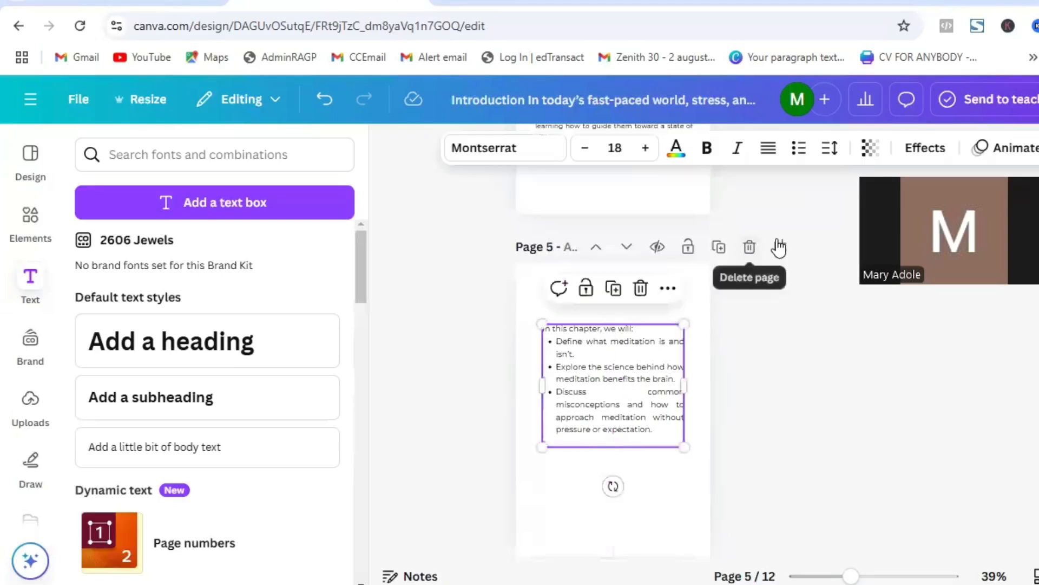
click(830, 157)
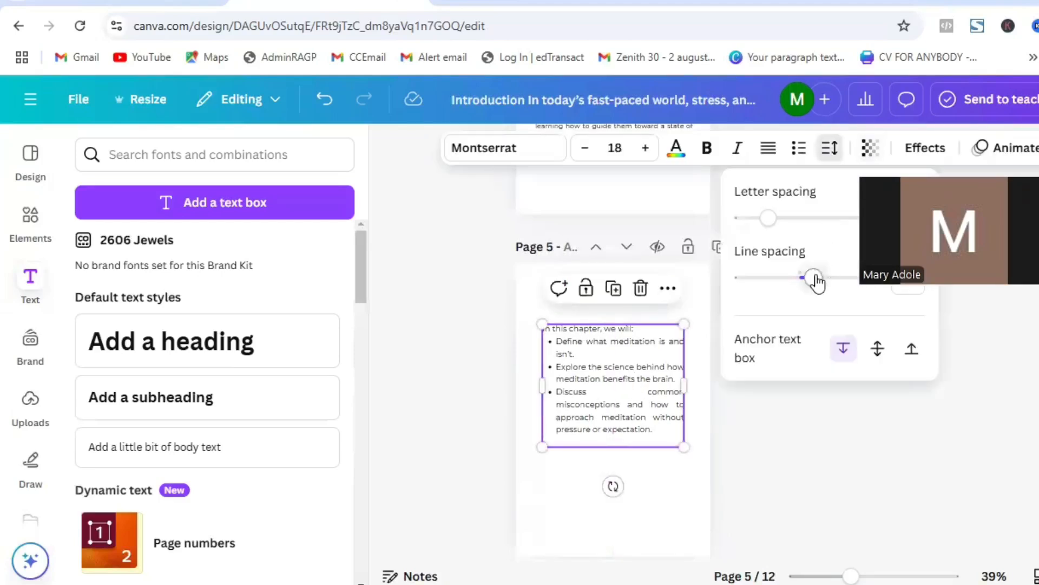
drag(812, 281, 854, 292)
click(794, 453)
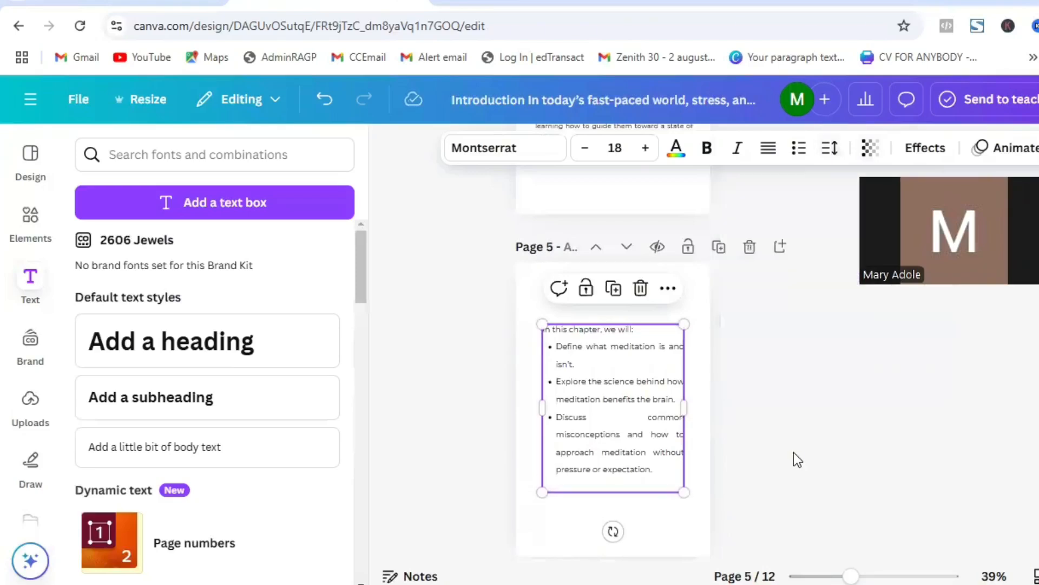
click(794, 452)
Step: Change the list's font size from 18 to 15
click(637, 454)
click(621, 147)
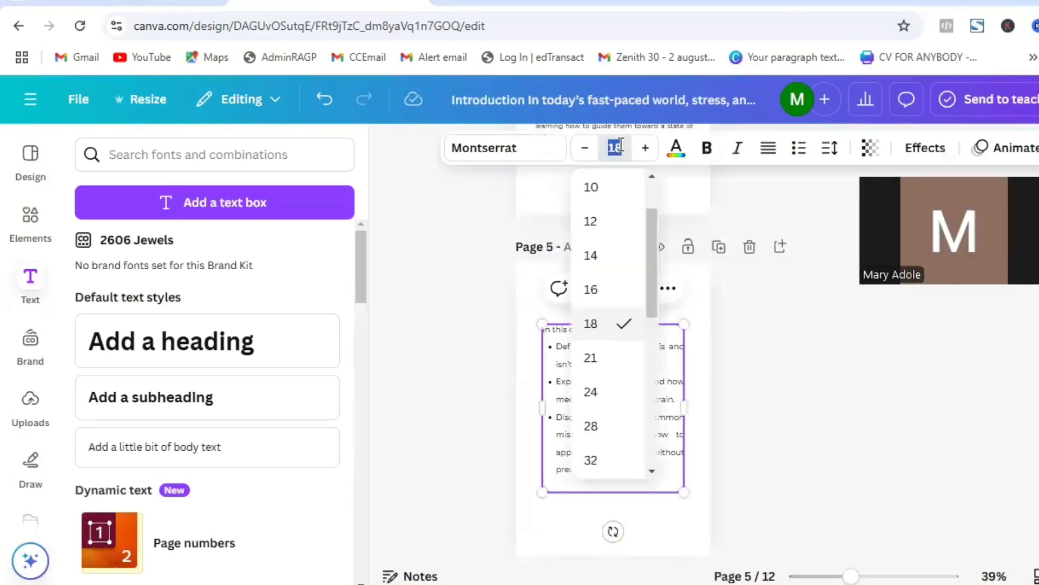
click(621, 146)
click(621, 145)
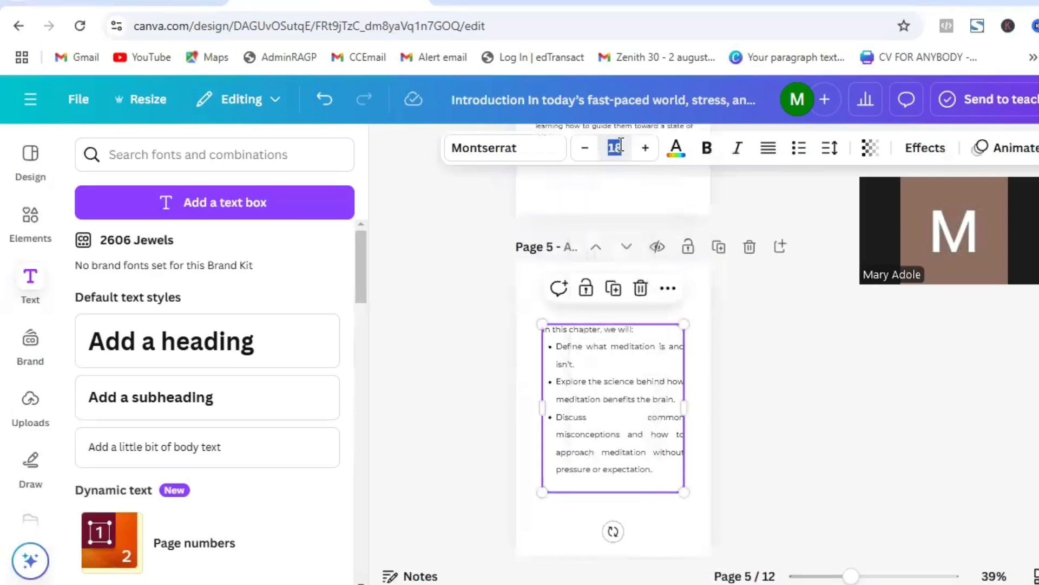
text(15)
key(Return)
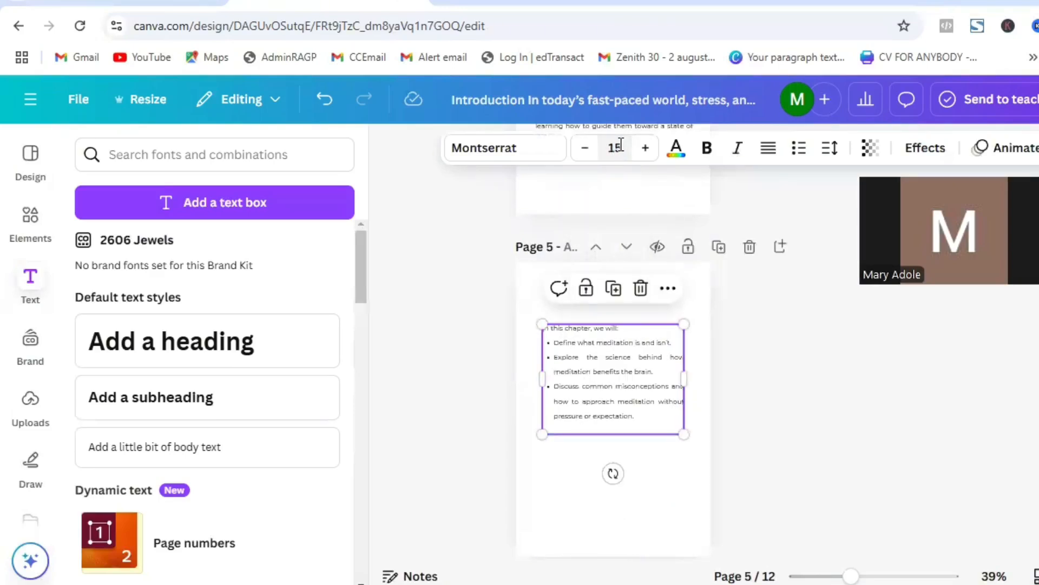
click(854, 362)
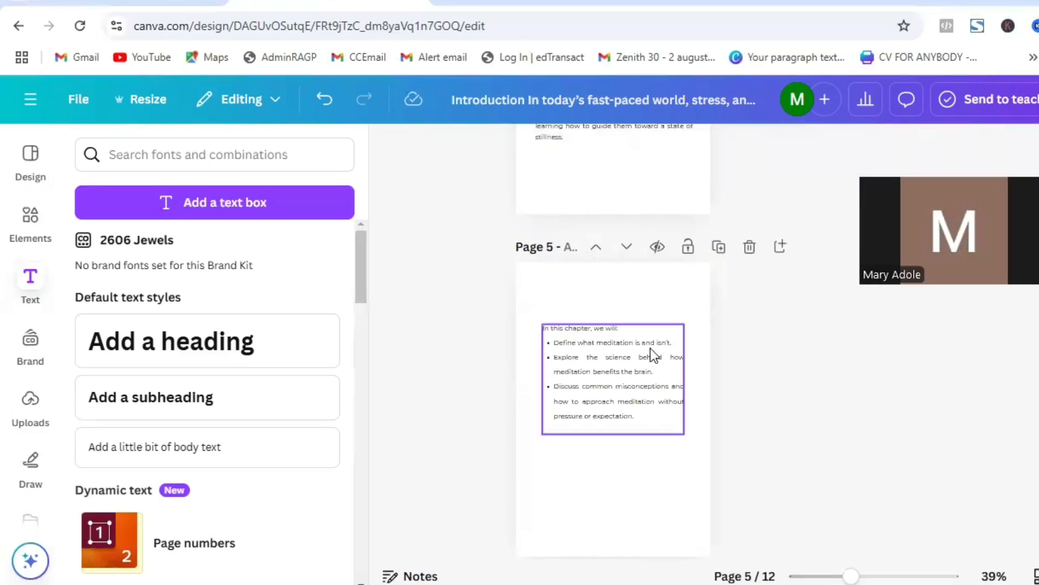
Step: Make the opening line 'In this chapter, we will:' bold
triple_click(576, 327)
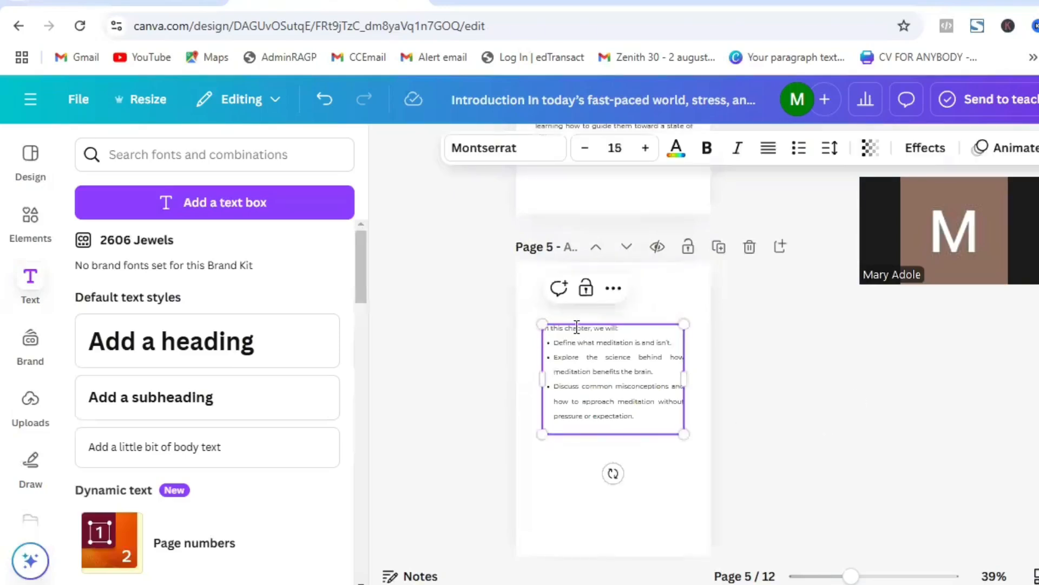
click(707, 149)
click(752, 312)
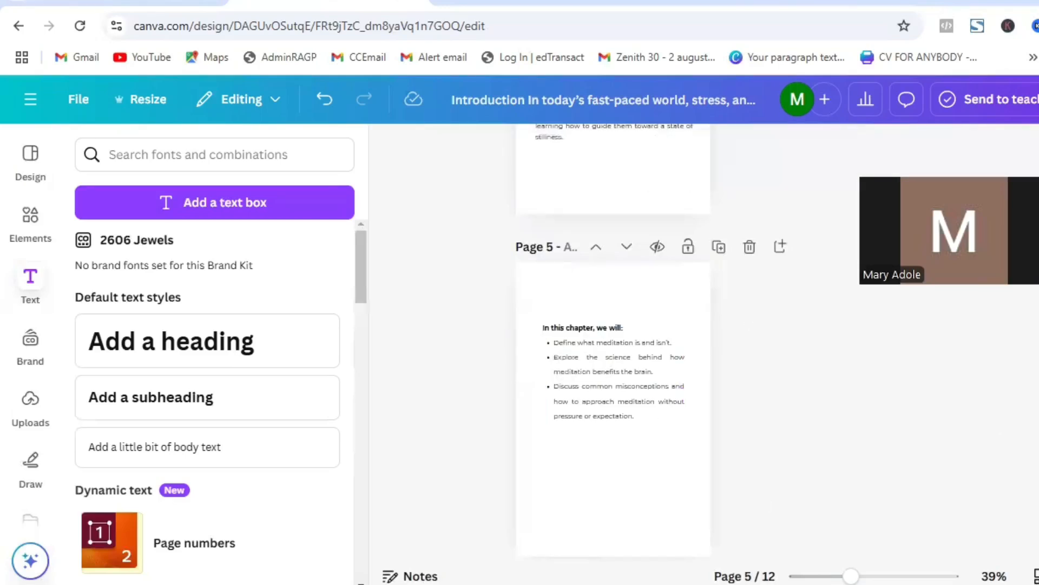
scroll(667, 359, down, 3)
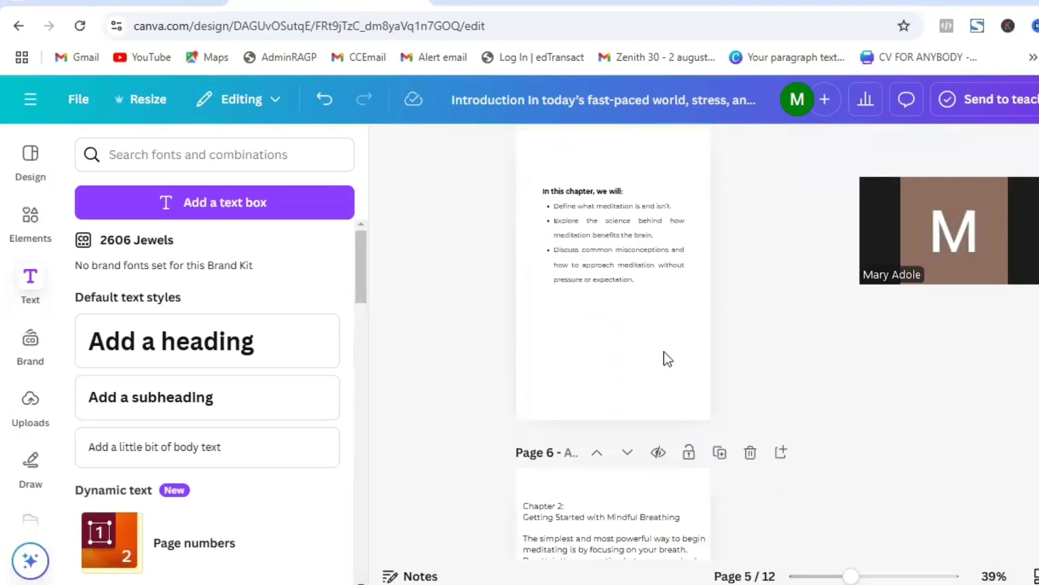
Step: Search Elements for 'meditation' and place the colourful seated-figure graphic below the page 5 list
click(671, 358)
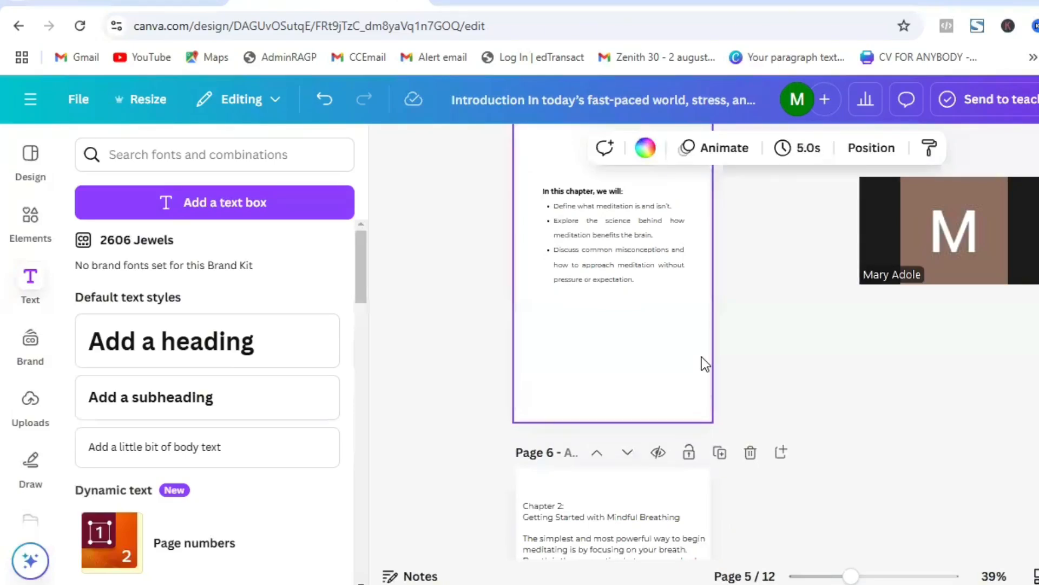
click(34, 230)
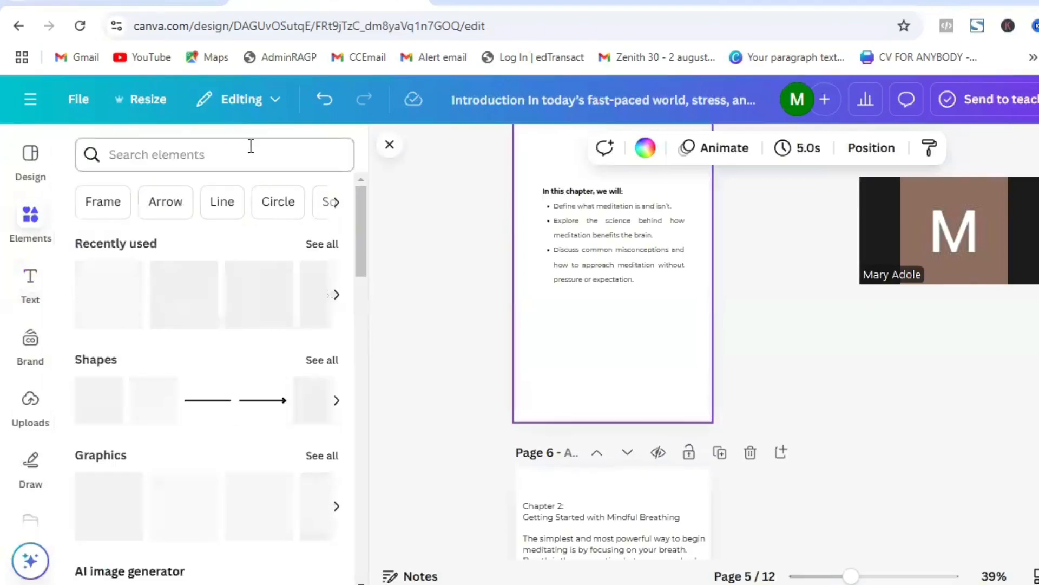
click(218, 150)
text(m)
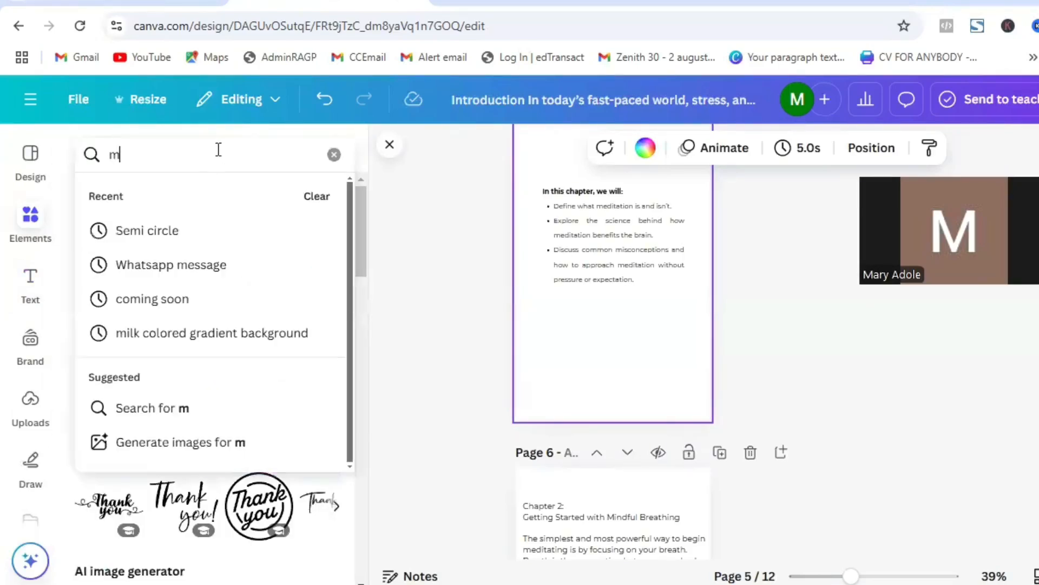
text(edita)
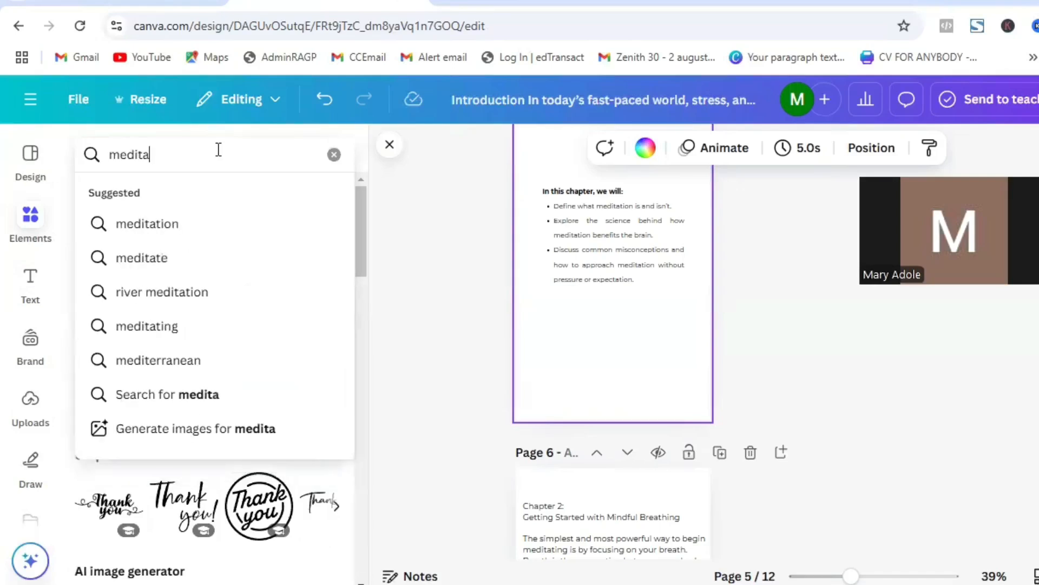
text(tion)
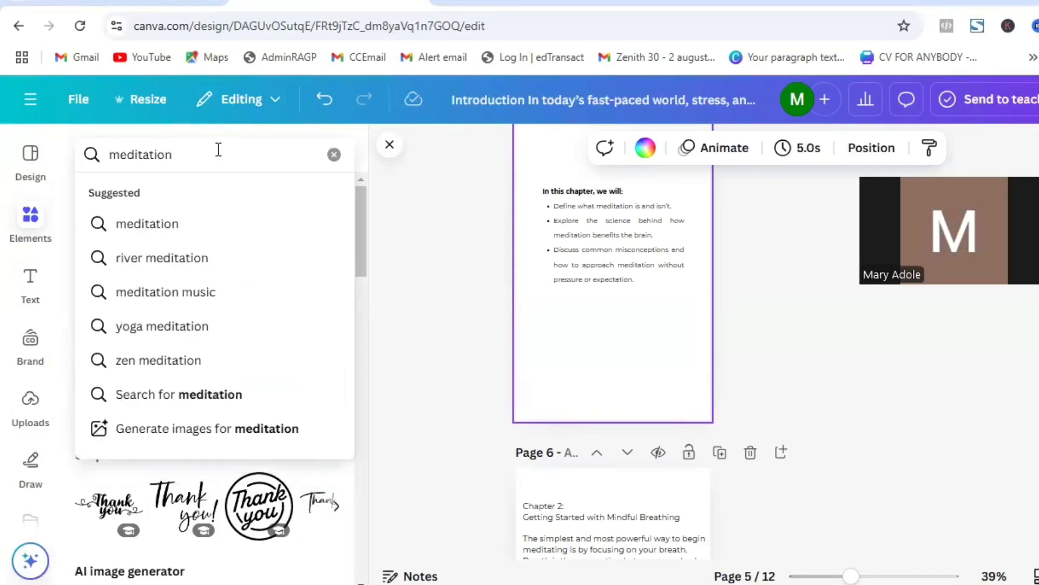
key(Return)
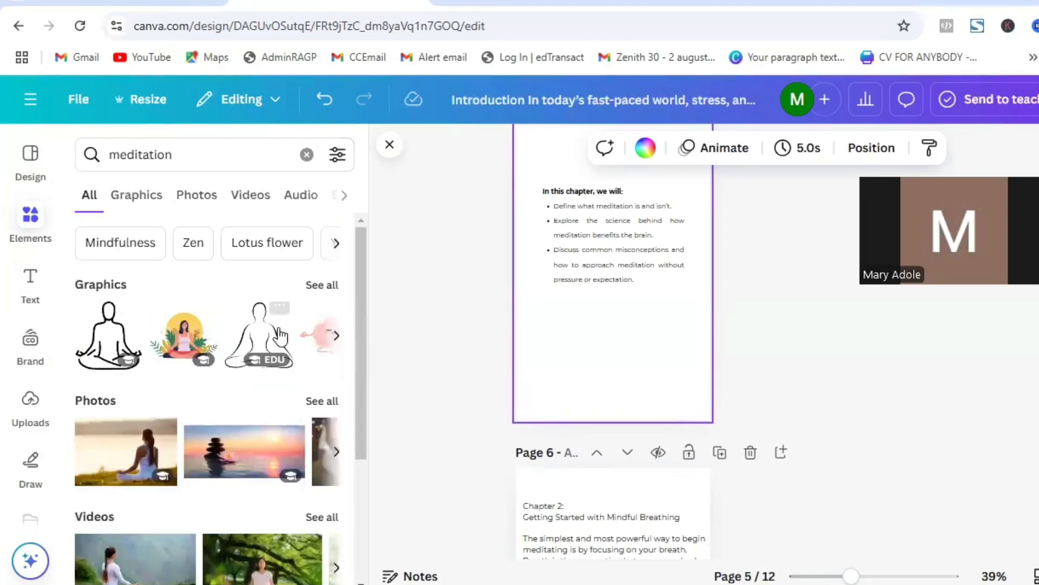
click(189, 346)
drag(629, 345, 629, 418)
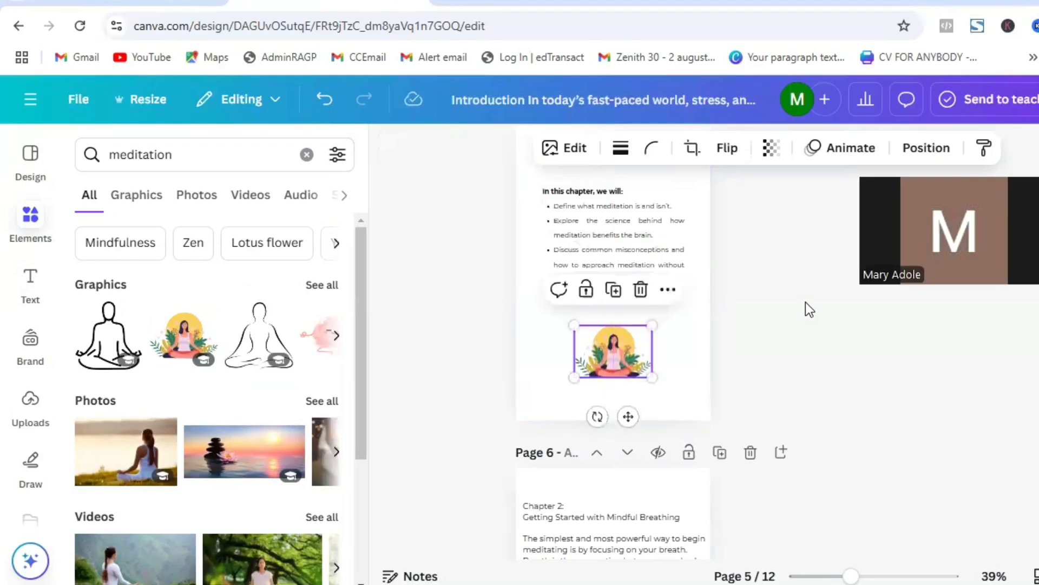
click(805, 302)
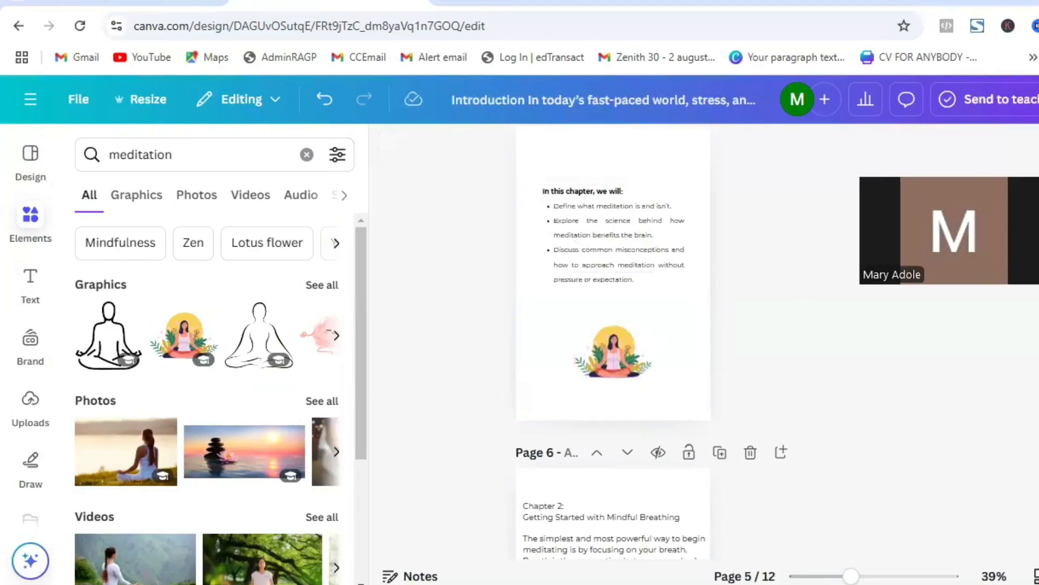
scroll(613, 355, down, 5)
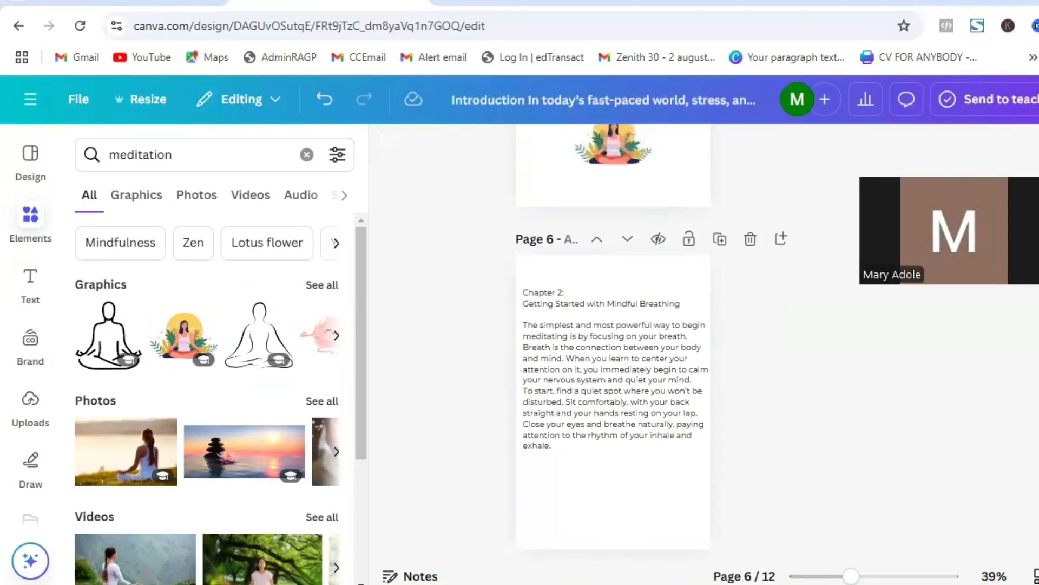
Step: Delete the 'Getting Started with Mindful Breathing' and 'Chapter 2:' lines from page 6's text
click(592, 323)
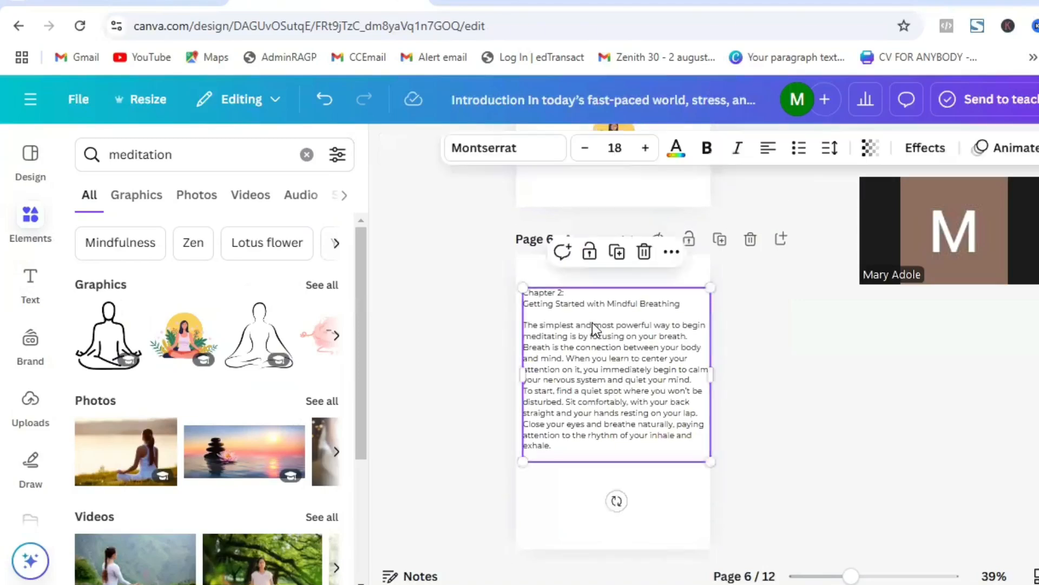
click(562, 305)
triple_click(563, 305)
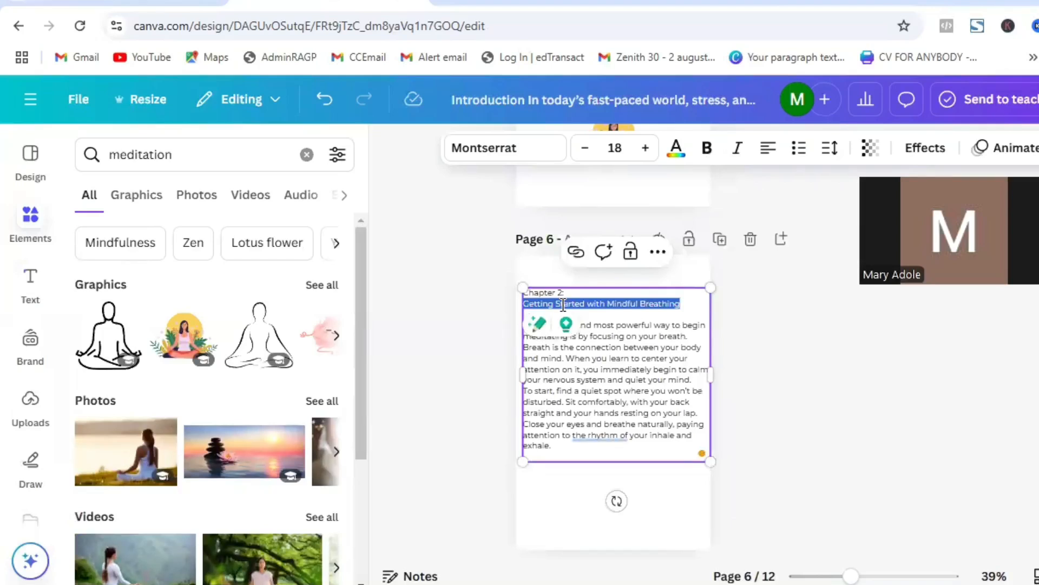
key(BackSpace)
triple_click(540, 293)
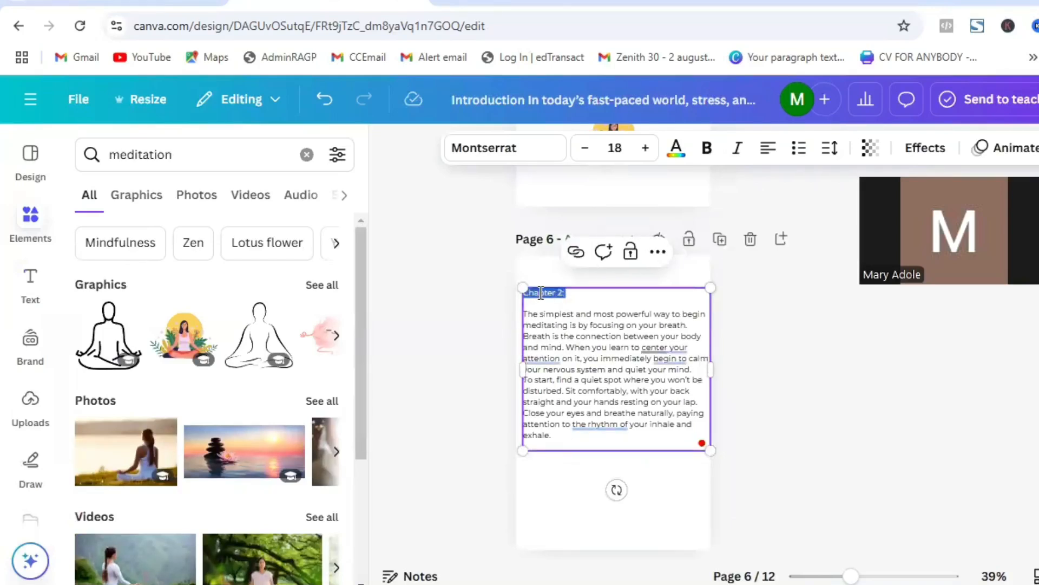
key(BackSpace)
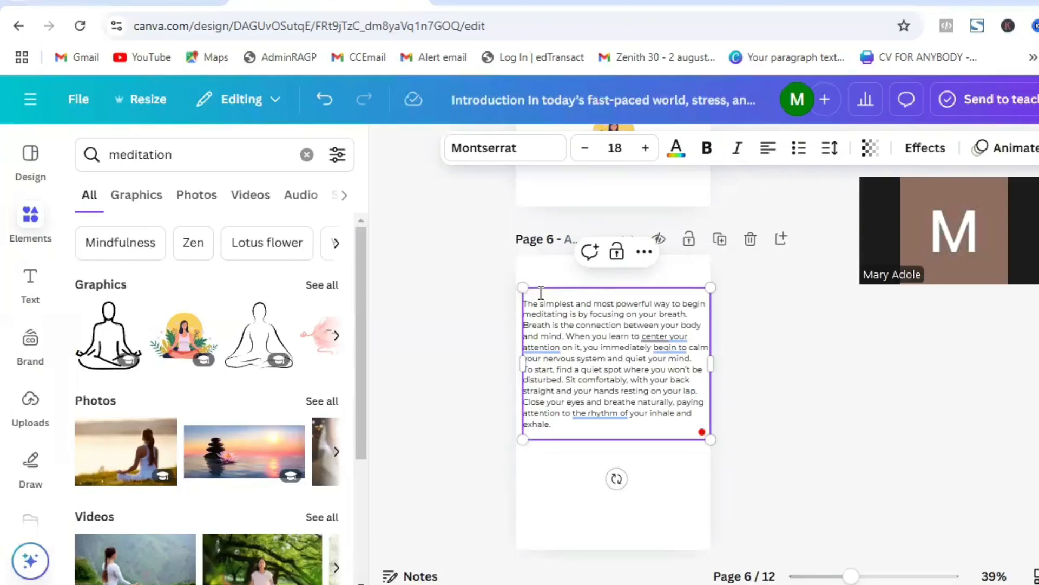
Step: Move page 6's breathing paragraph lower on the page, aligned to the centre guide
click(791, 342)
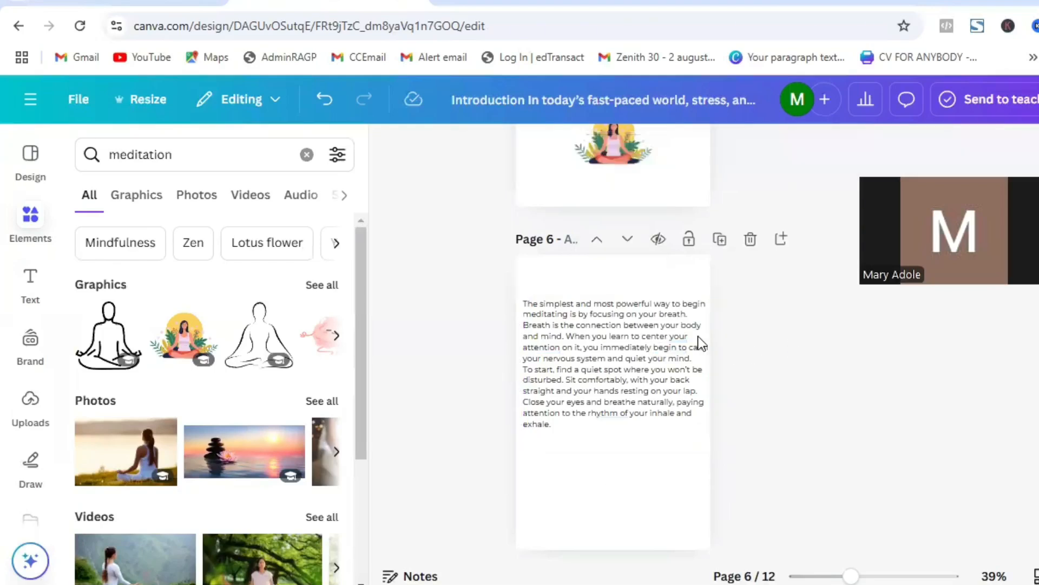
drag(681, 347, 674, 406)
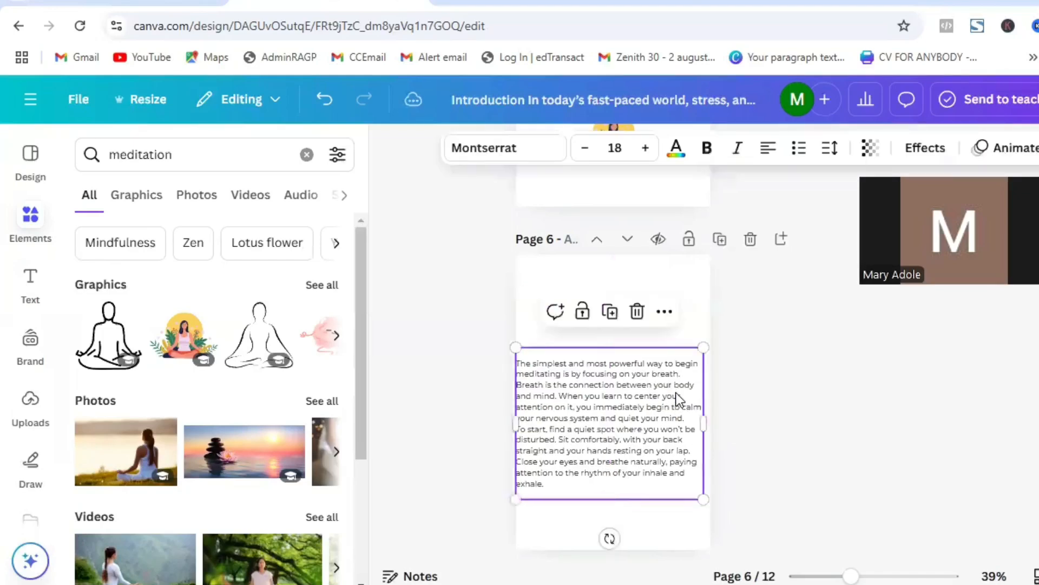
click(782, 352)
drag(669, 408, 668, 405)
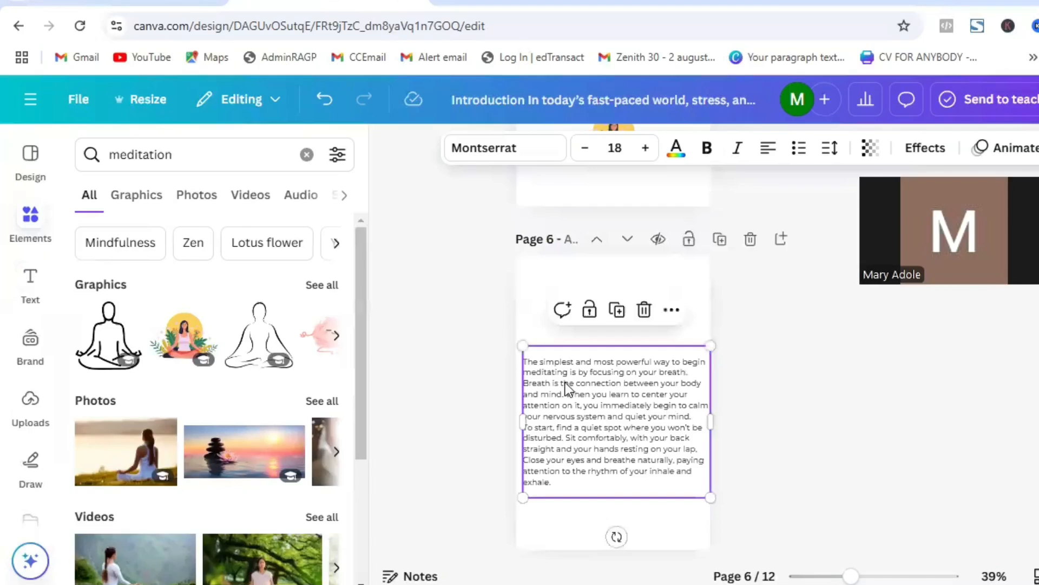
Step: Add a heading reading 'Chapter Two' at the top of page 6
click(34, 304)
click(181, 355)
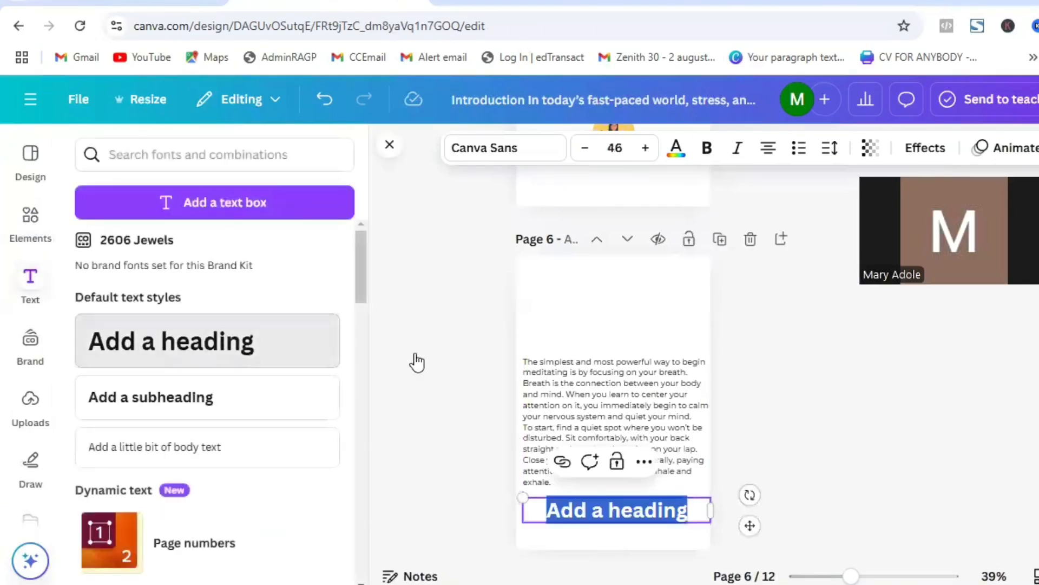
drag(644, 514, 664, 328)
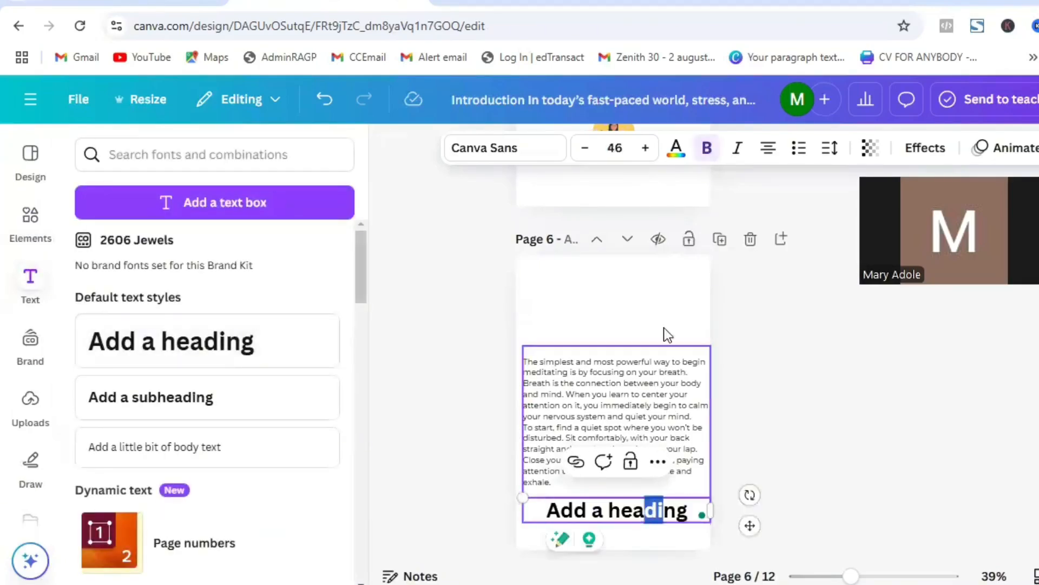
click(785, 372)
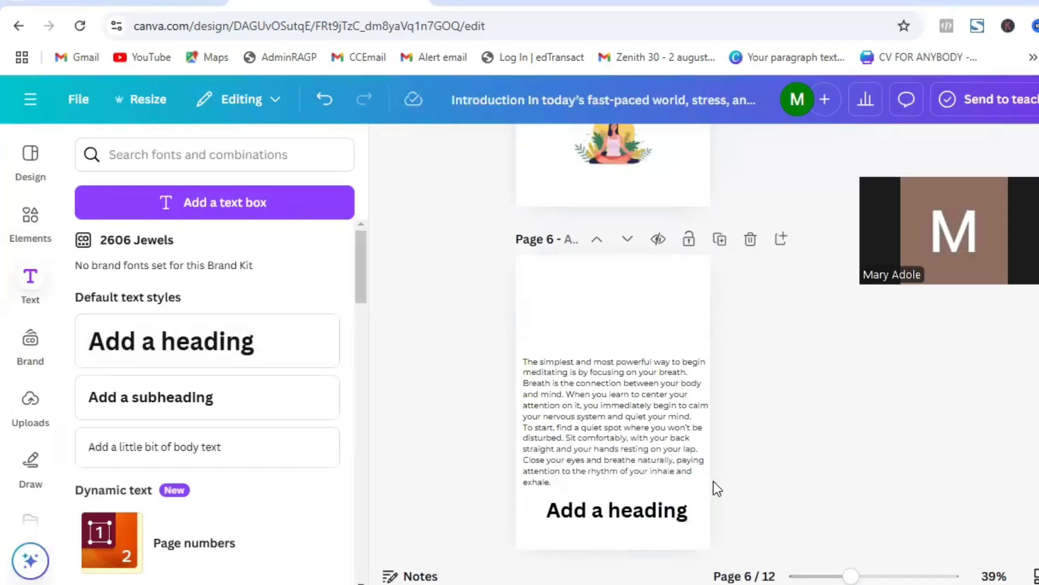
click(652, 513)
drag(751, 527, 758, 314)
double_click(662, 291)
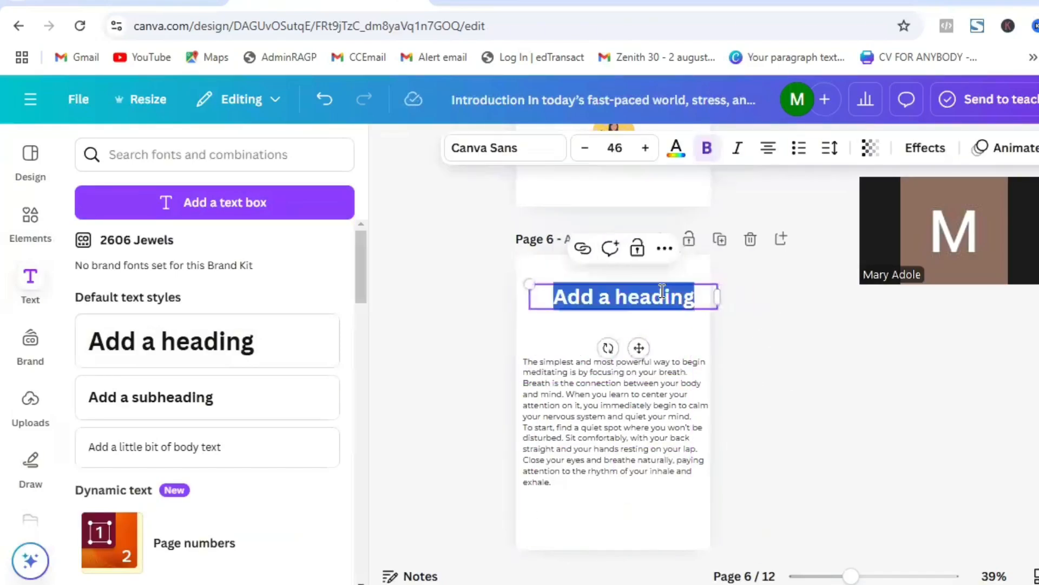
text(Ch)
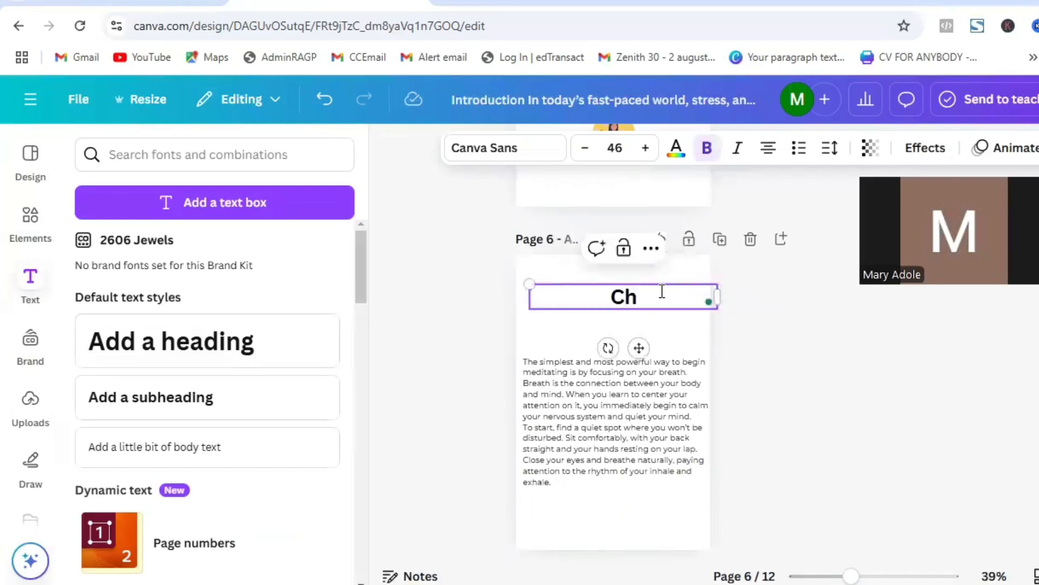
text(apter)
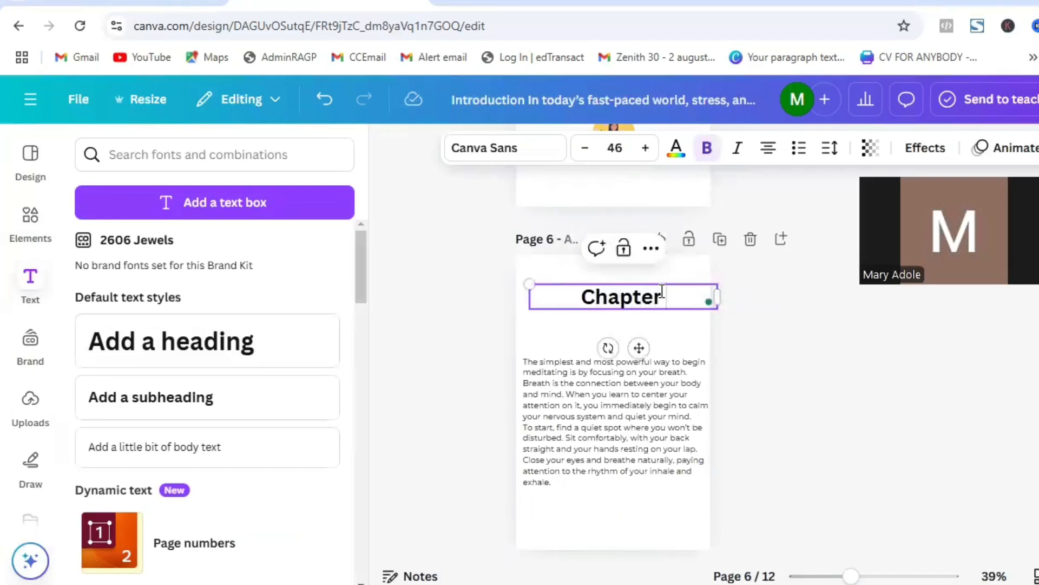
text( Two)
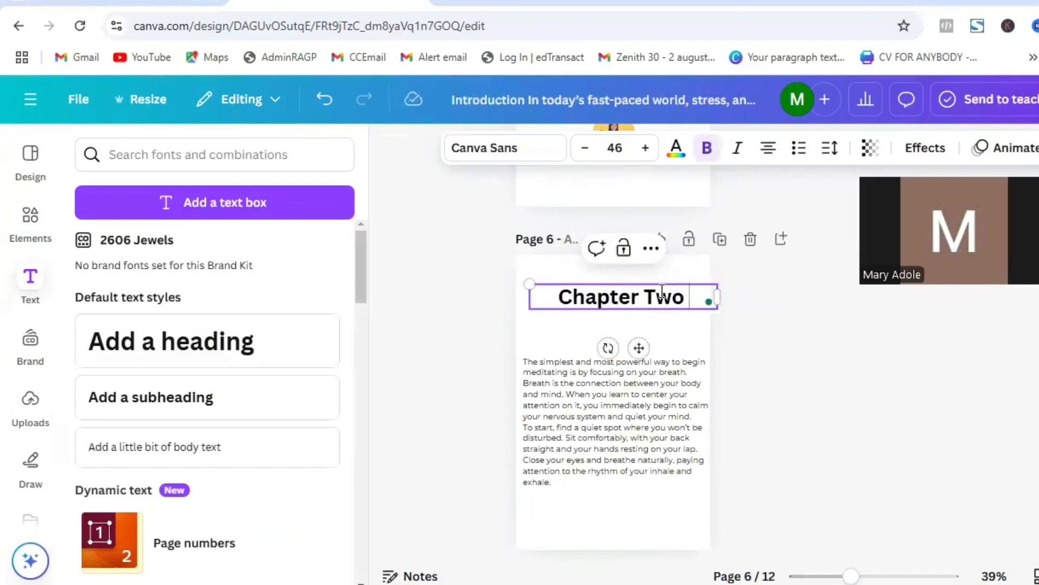
Step: Add a pasted 'Getting Started with Mindful Breathing' subheading below it, narrowed to two lines and centred
click(199, 403)
drag(626, 445, 640, 372)
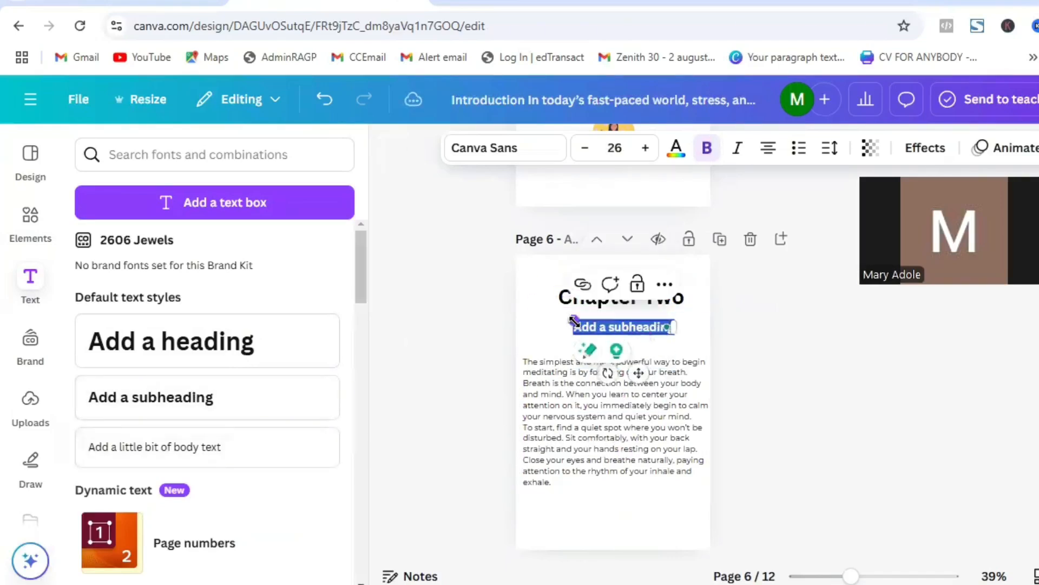
text(Getting Started with Mindful Breathing)
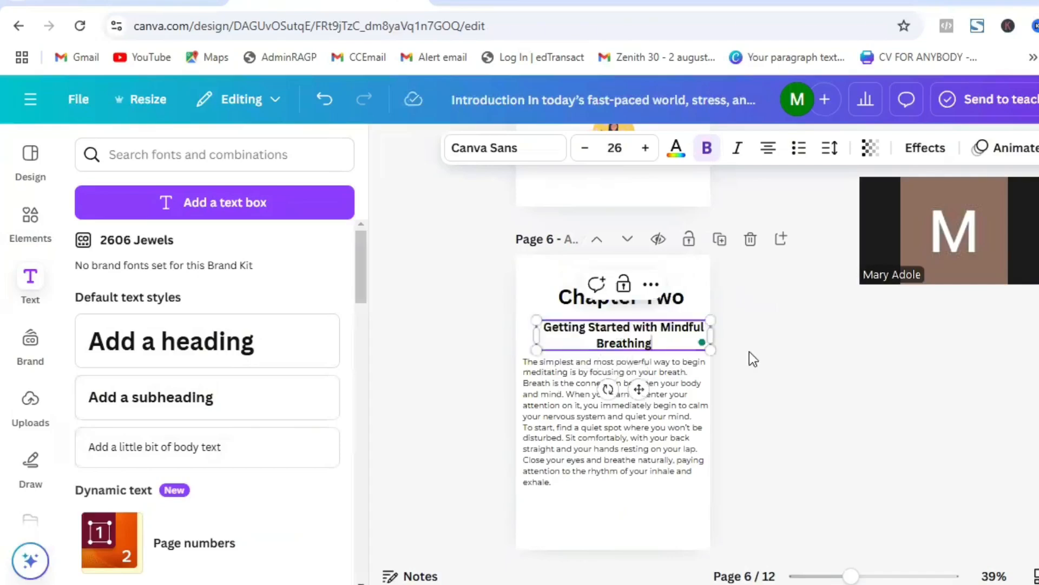
click(782, 333)
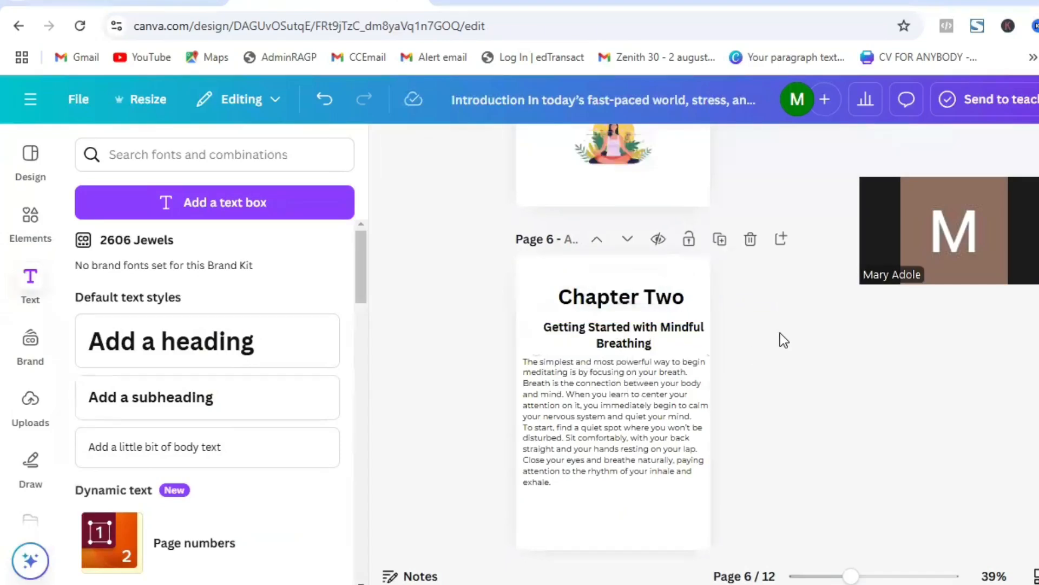
click(669, 337)
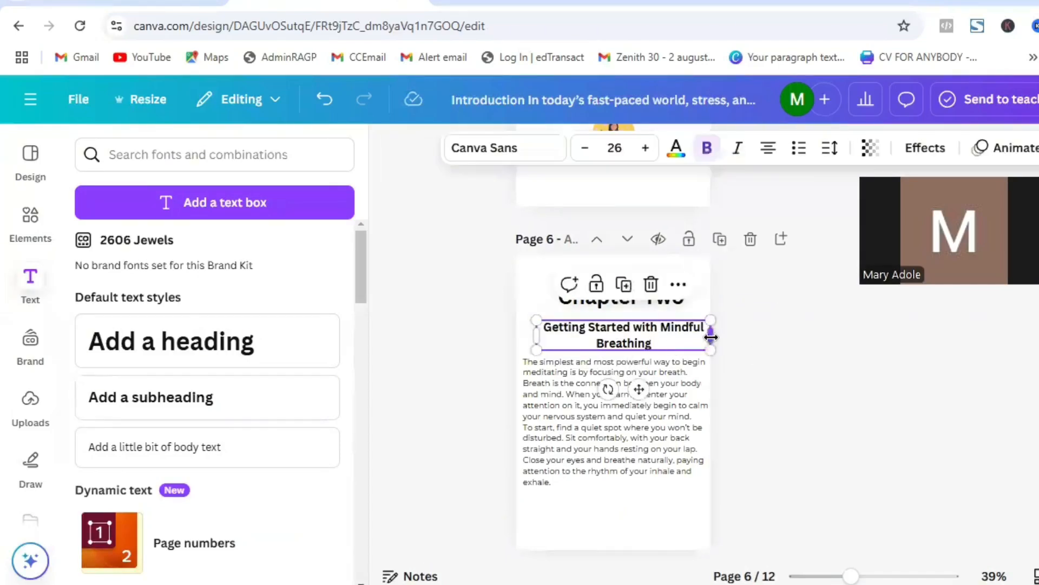
drag(712, 337, 686, 336)
click(755, 329)
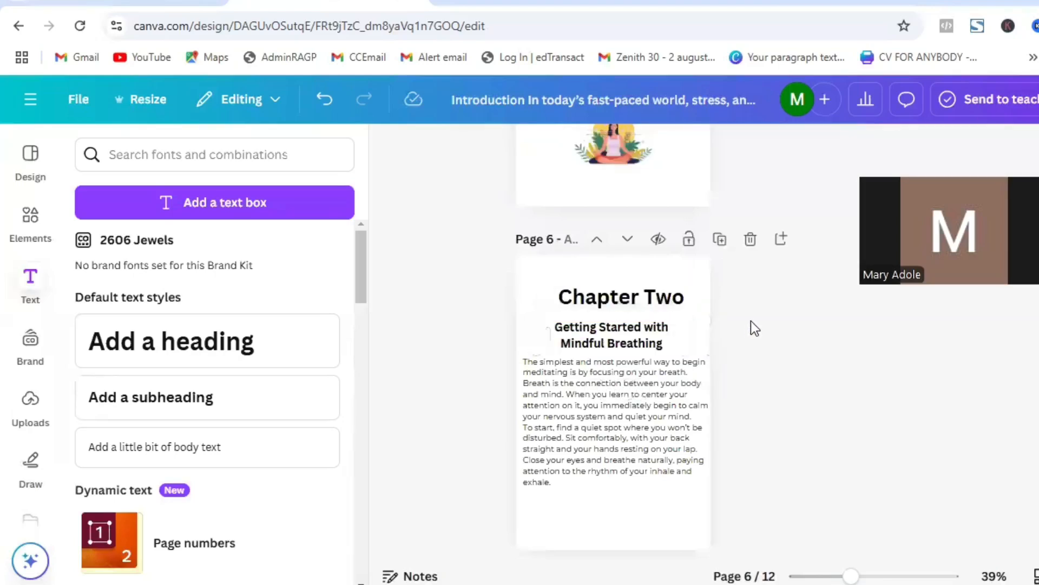
drag(604, 340, 618, 337)
Step: Set the Chapter Two heading to font size 40 and realign it with the subheading
click(645, 302)
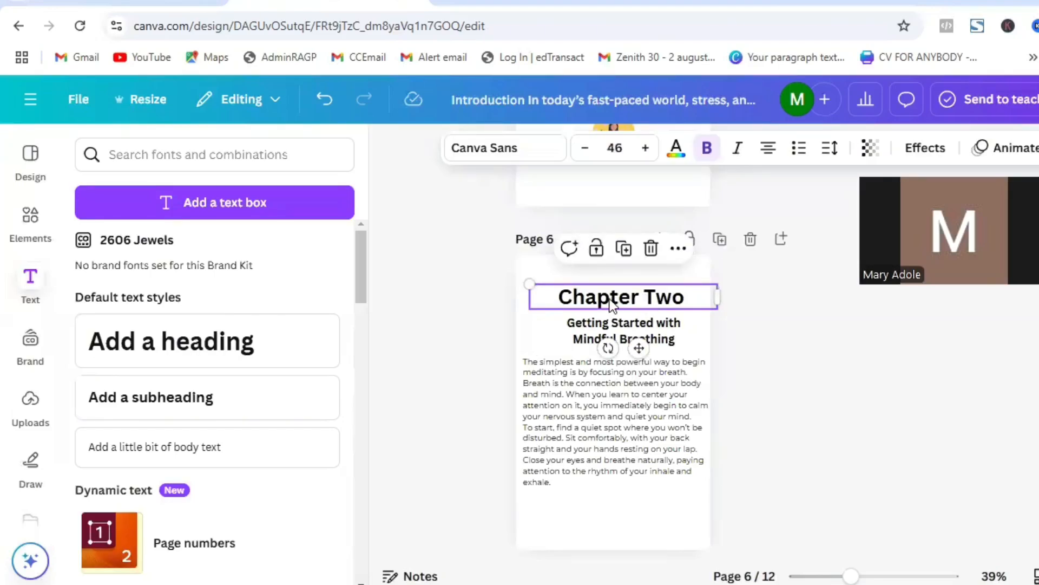
click(614, 148)
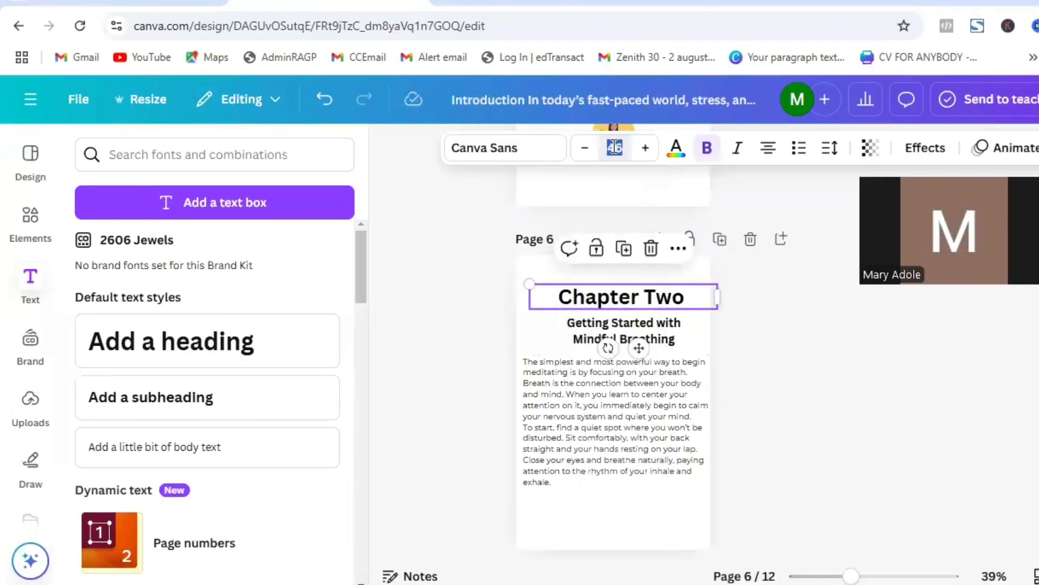
text(40)
key(Return)
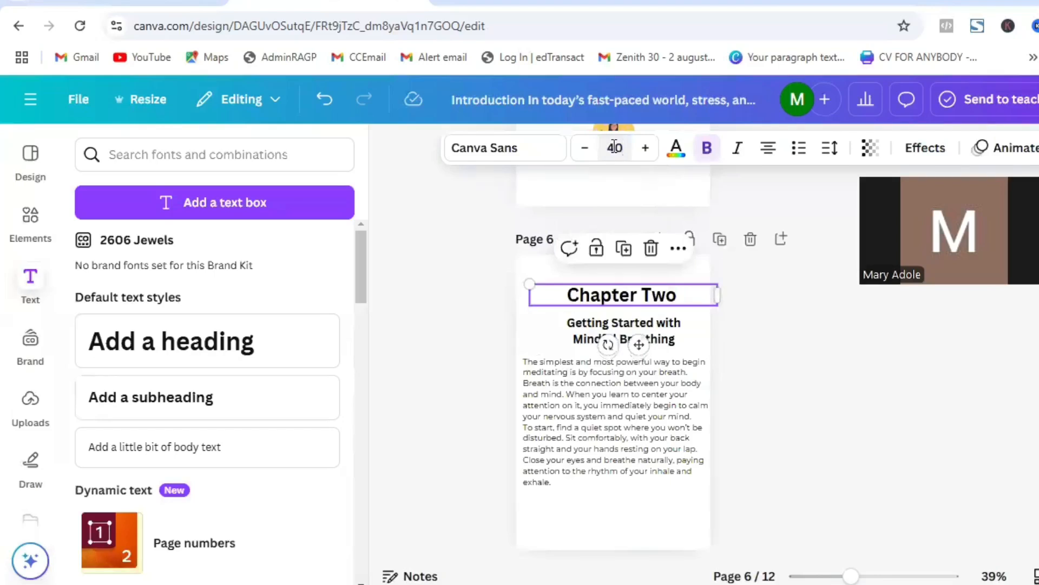
click(749, 307)
drag(644, 301, 634, 297)
drag(658, 332, 652, 325)
Step: Match the Mindful Breathing subheading to Chapter One's subheading at font size 20
scroll(654, 332, up, 10)
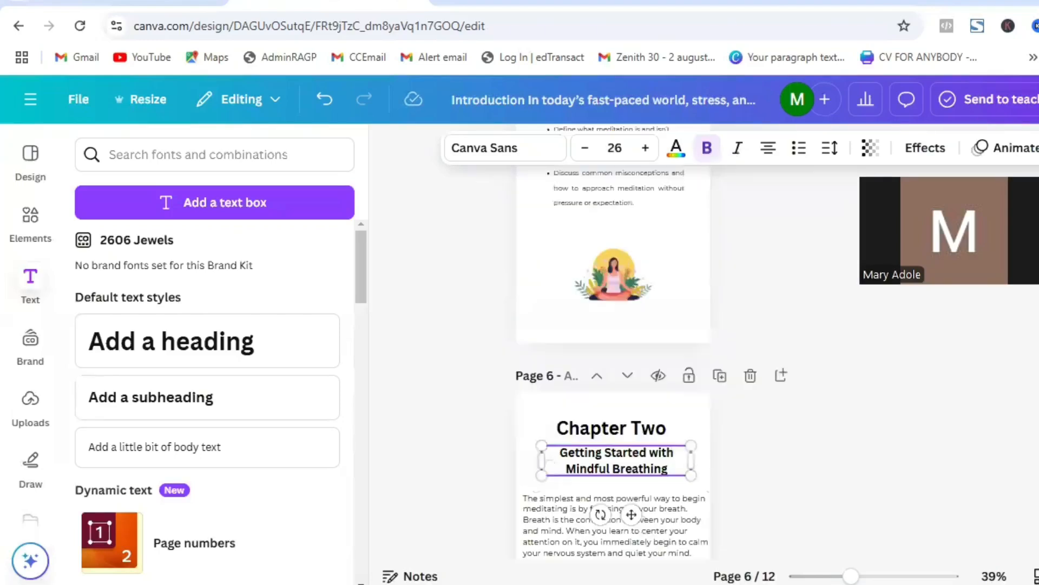
scroll(613, 364, up, 1)
scroll(613, 364, down, 1)
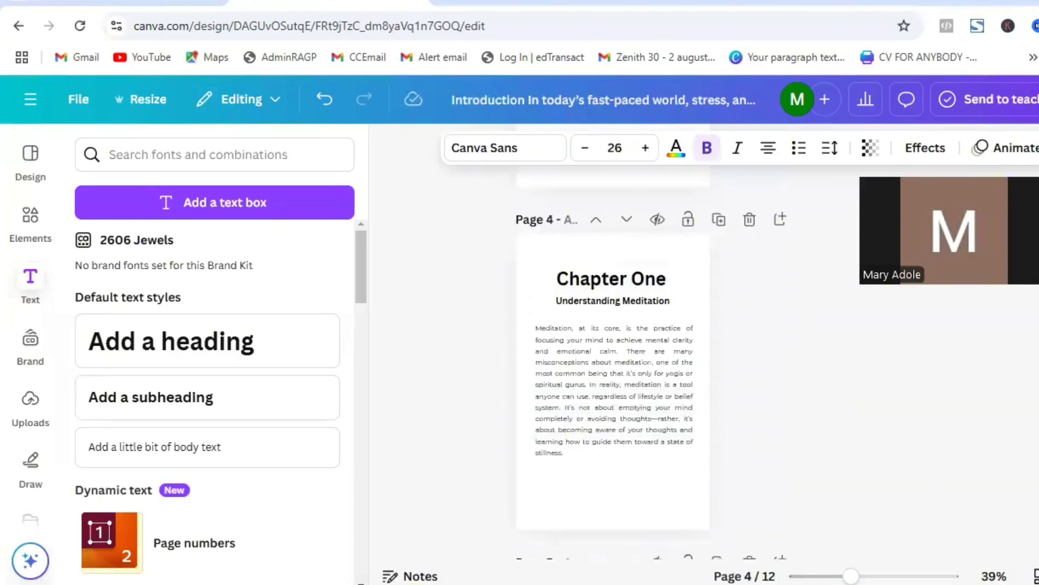
click(645, 301)
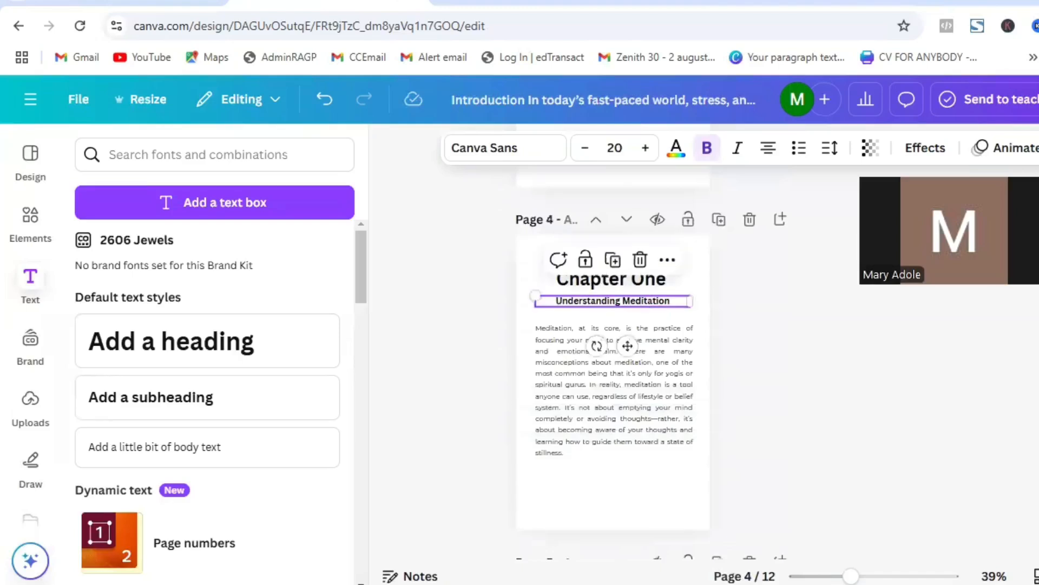
scroll(706, 371, down, 10)
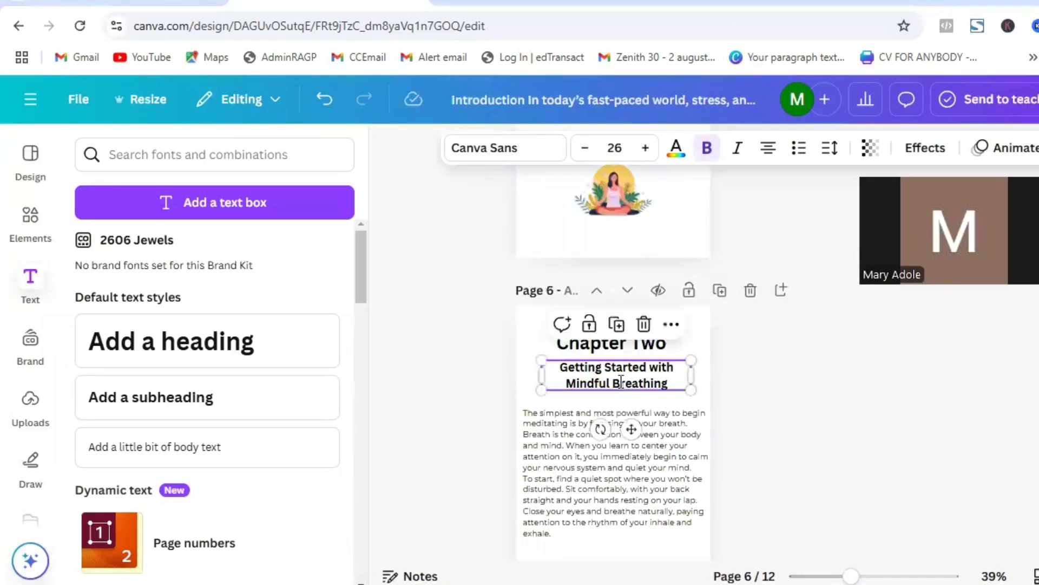
double_click(624, 385)
click(614, 147)
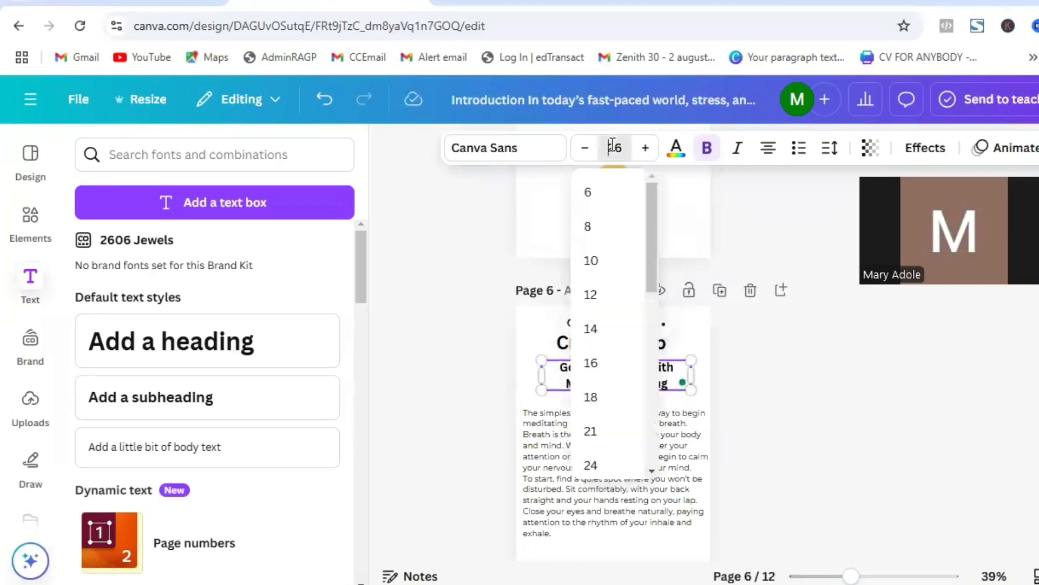
click(612, 146)
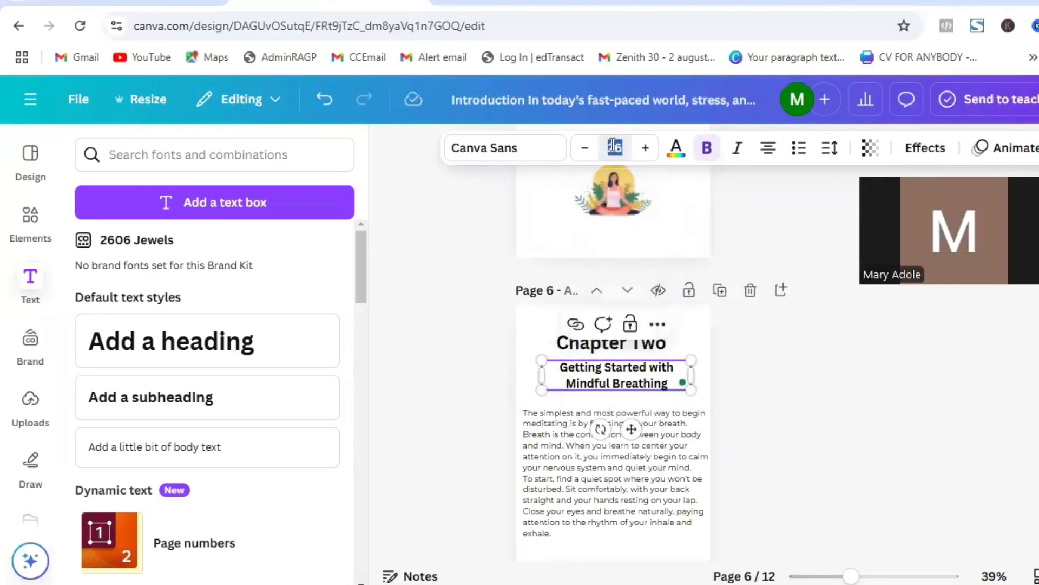
text(20)
key(Return)
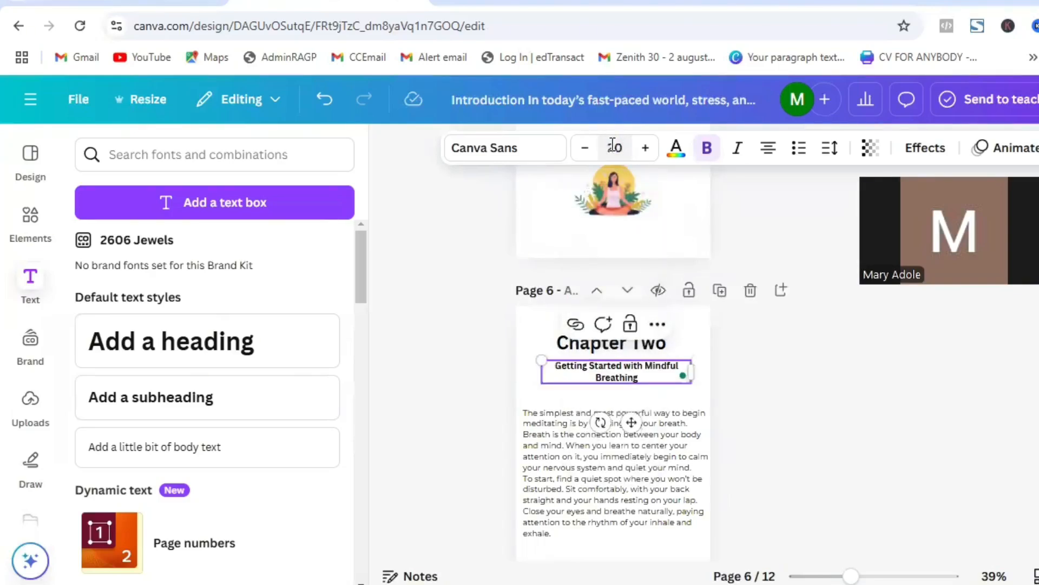
click(836, 375)
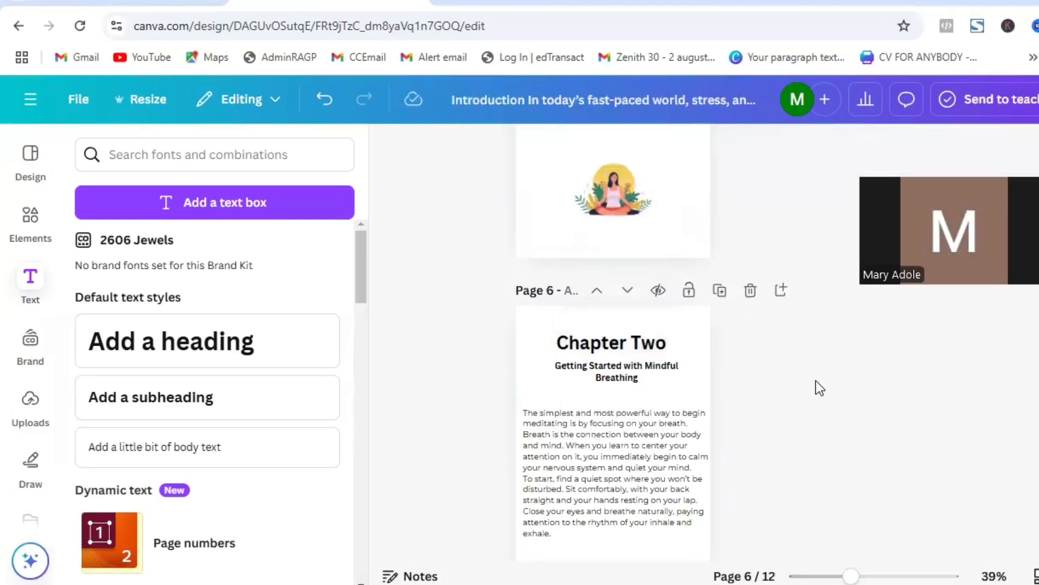
scroll(619, 279, down, 2)
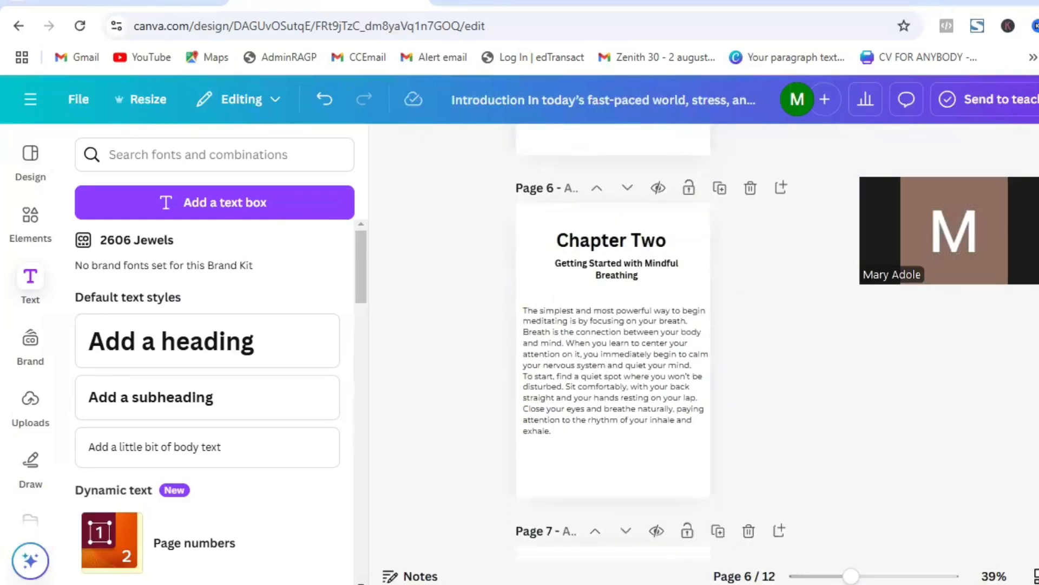
Step: Set page 6's body text to size 16, narrow its box and shift it right
click(618, 279)
click(612, 371)
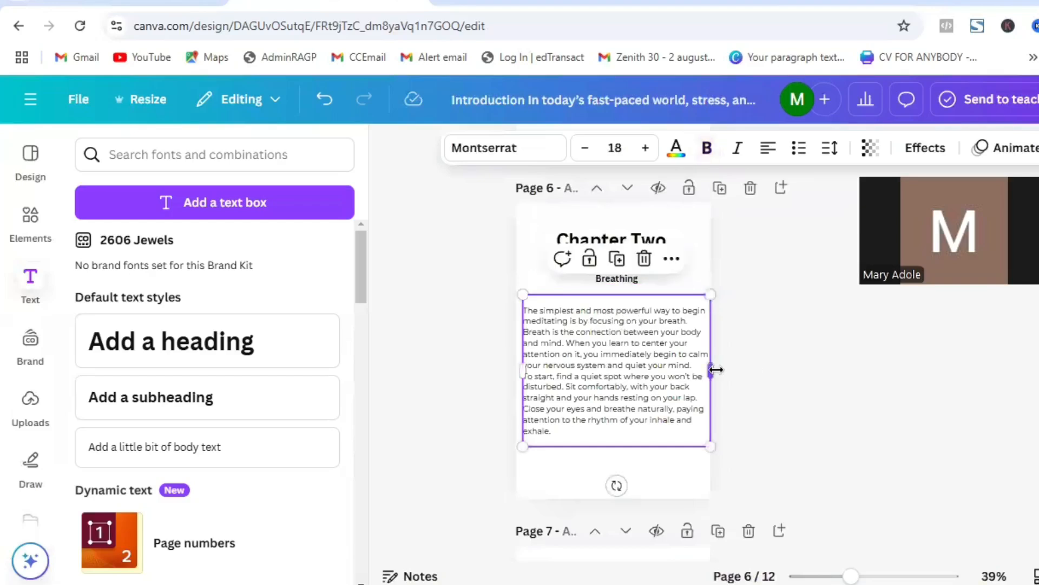
click(614, 150)
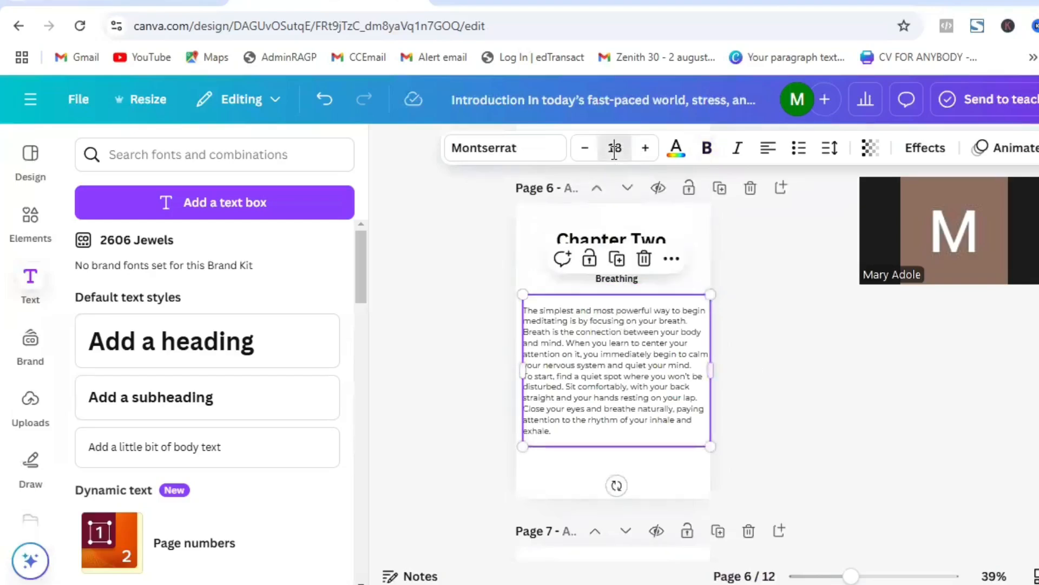
text(16)
key(Return)
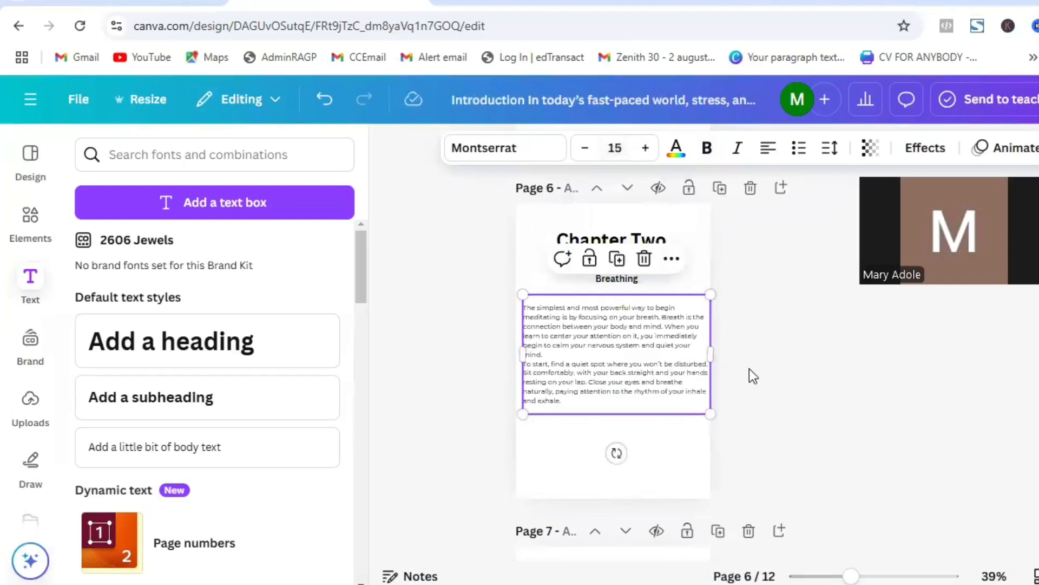
drag(713, 351, 684, 358)
click(766, 348)
drag(610, 366, 628, 372)
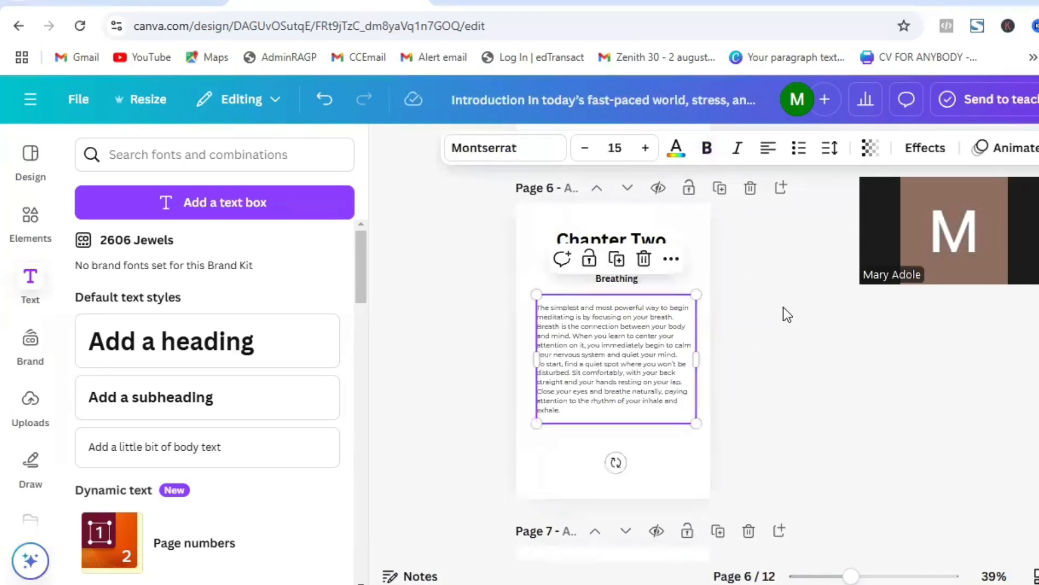
click(784, 307)
Step: Increase the body text's line spacing and nudge the subheading lower under Chapter Two
click(642, 376)
click(794, 417)
click(633, 353)
click(830, 147)
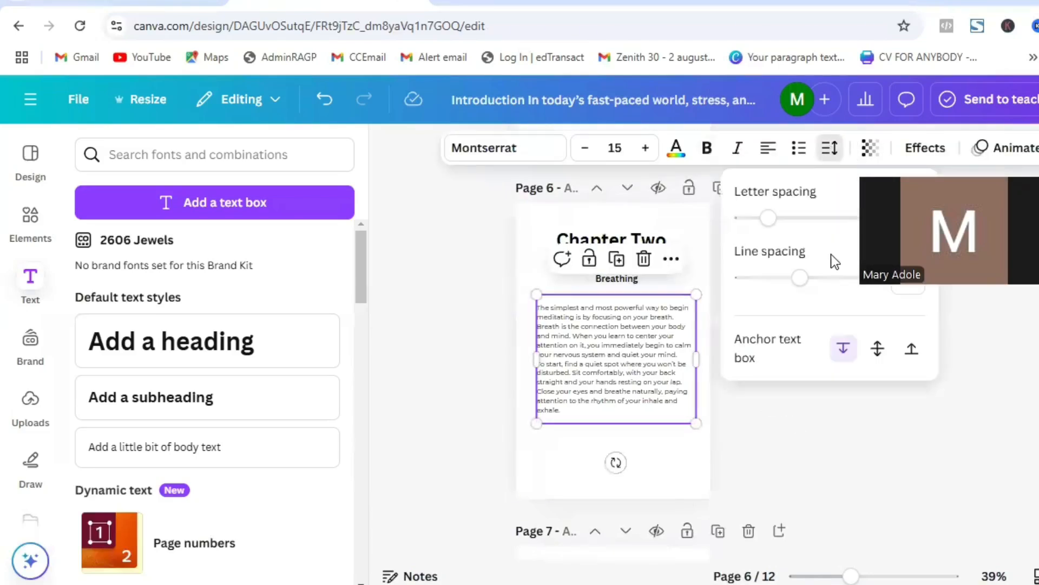
drag(800, 278, 852, 285)
click(797, 427)
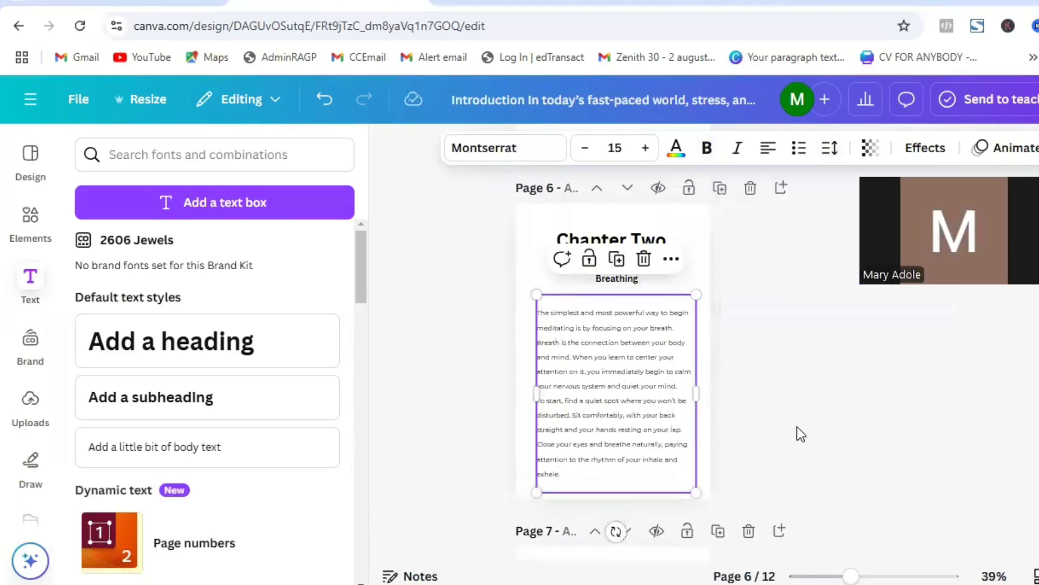
click(797, 426)
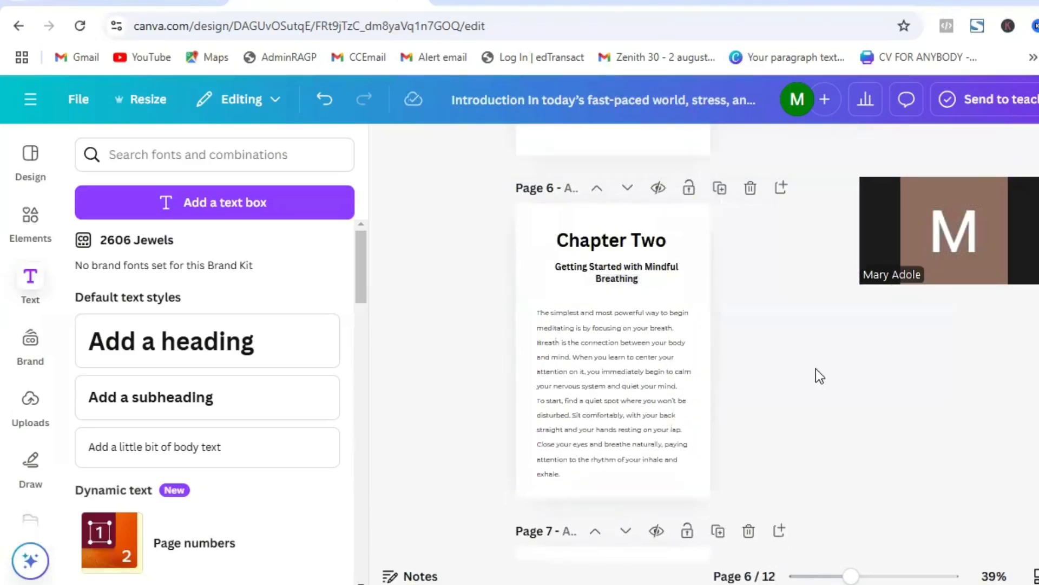
click(599, 391)
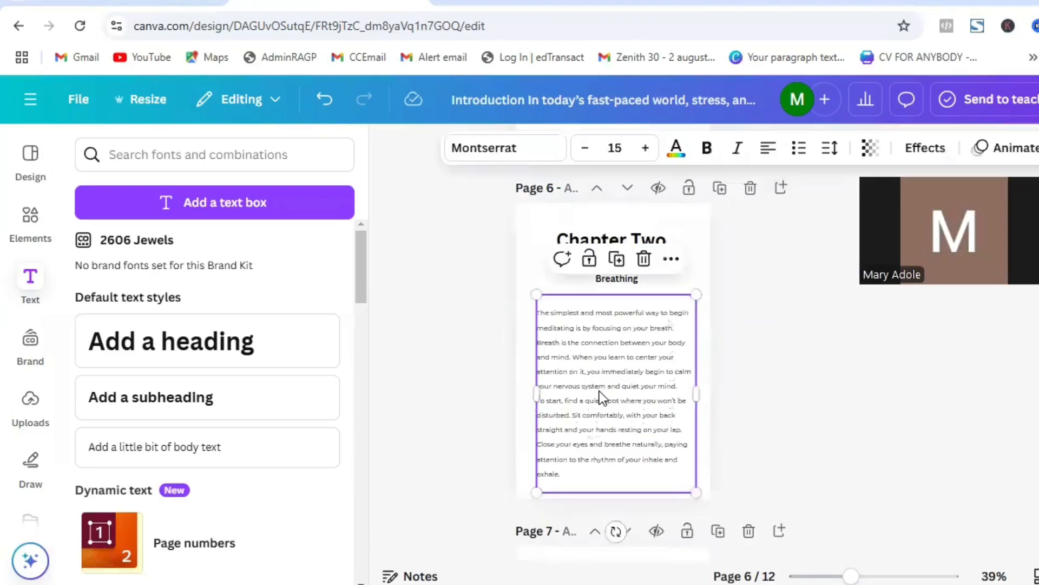
click(820, 355)
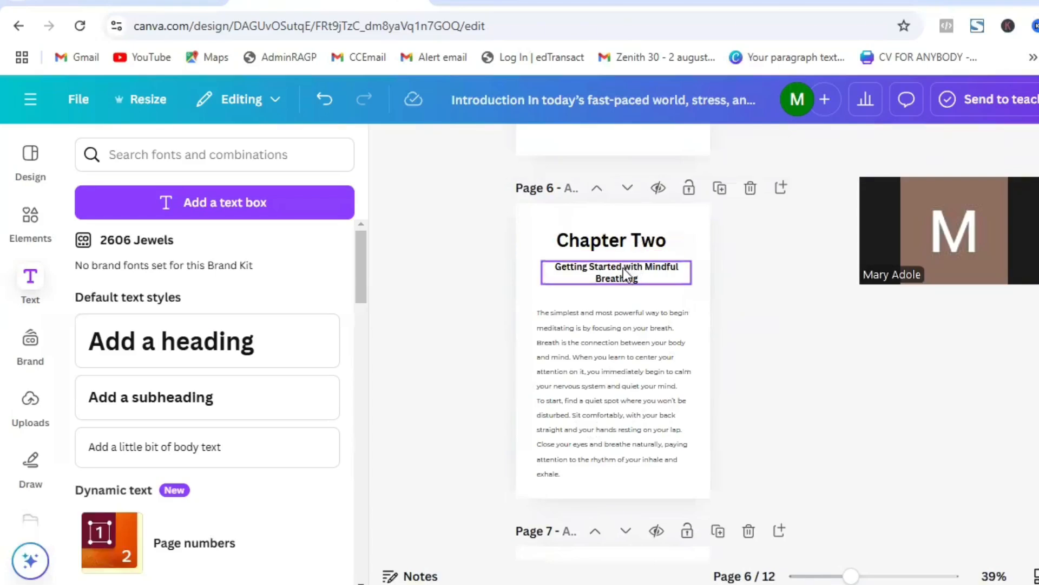
drag(623, 268, 621, 282)
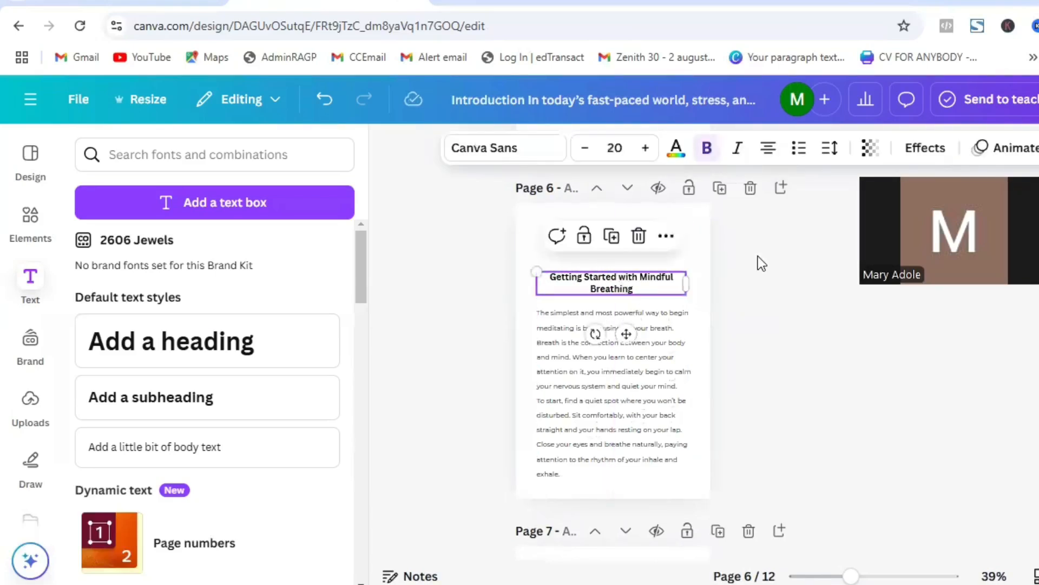
click(759, 256)
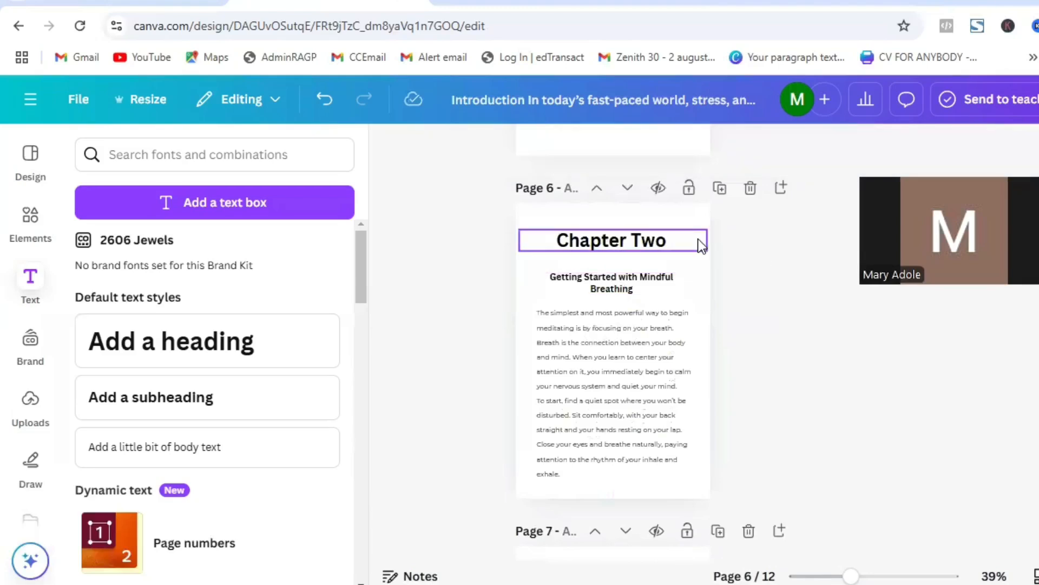
Step: Search Elements for 'chapter elements', replacing the old 'meditation' query
click(28, 233)
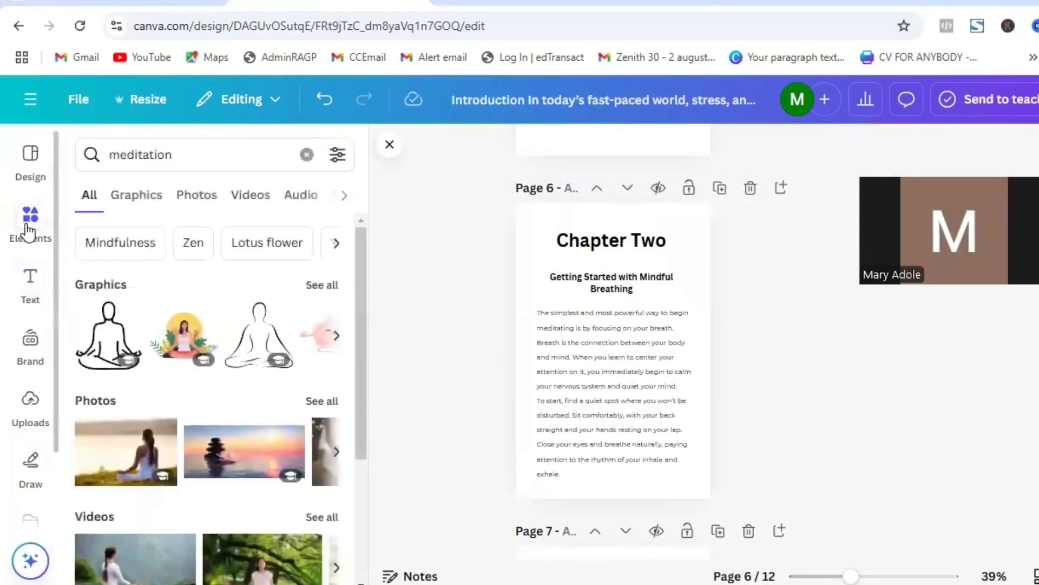
click(142, 154)
double_click(143, 155)
key(BackSpace)
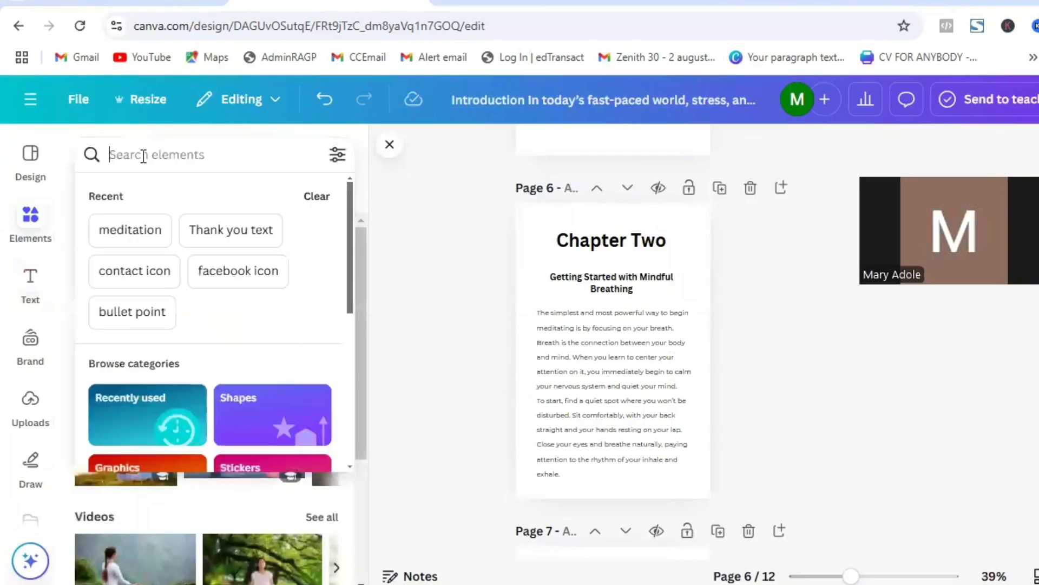
text(c)
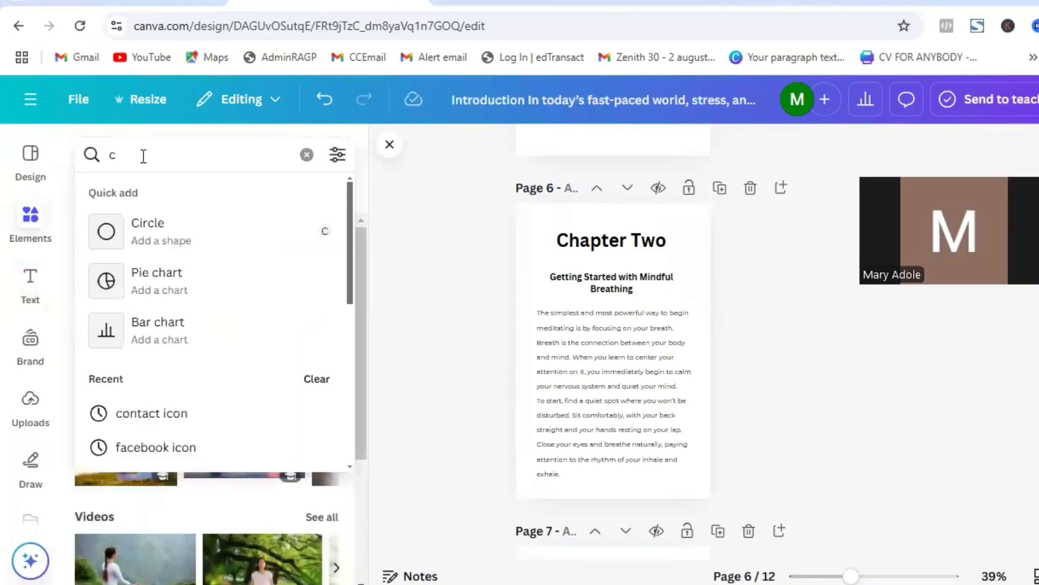
text(hapte)
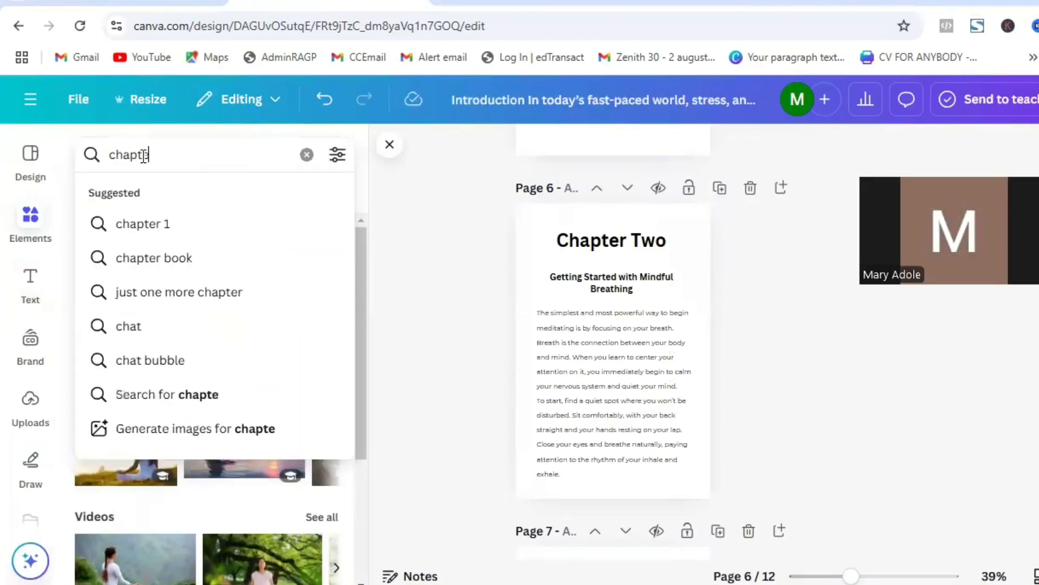
text(r )
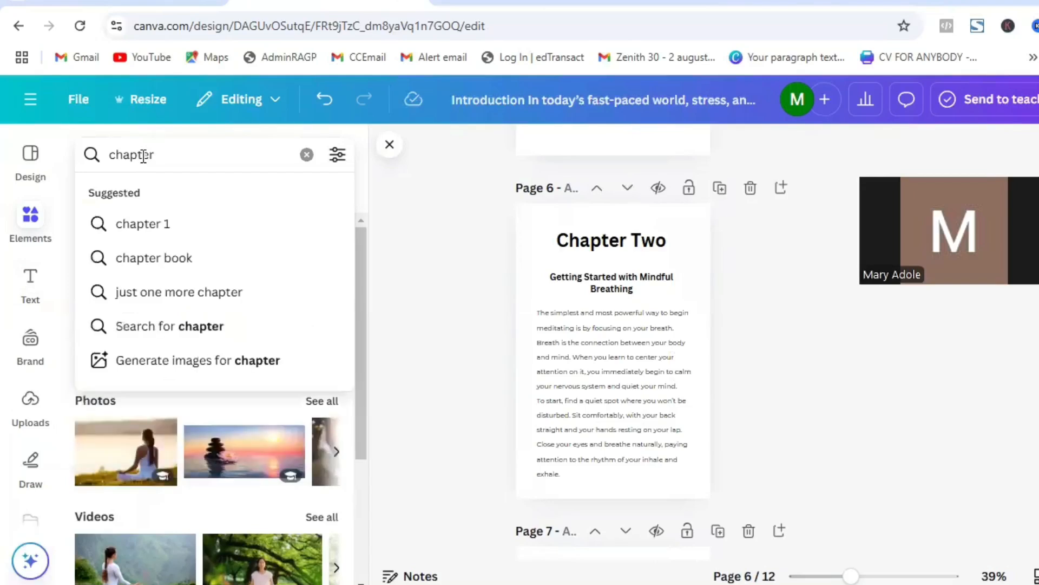
text(elements)
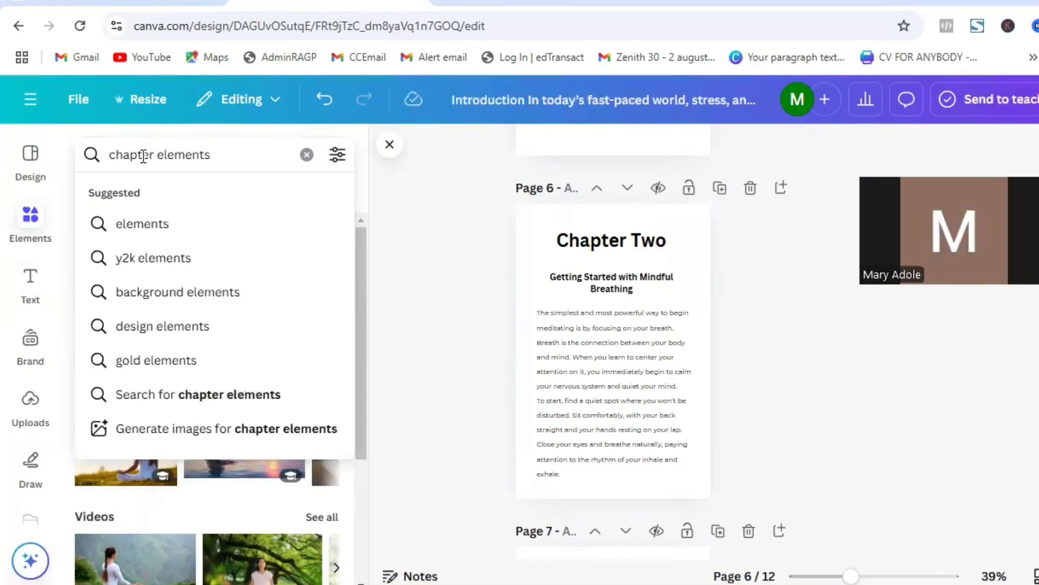
key(Return)
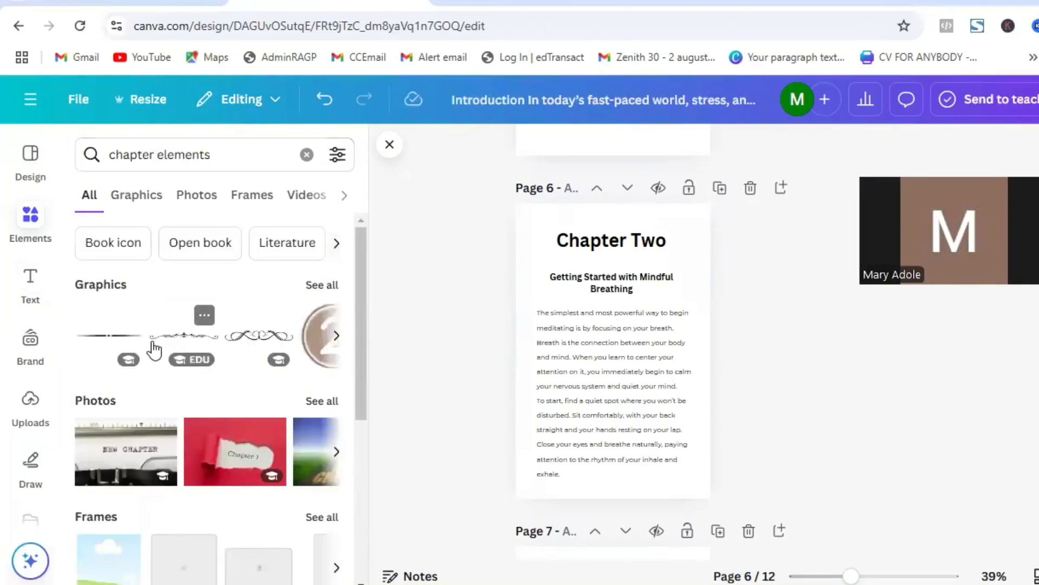
Step: Place the thin divider graphic just under the Chapter Two heading on page 6
click(116, 344)
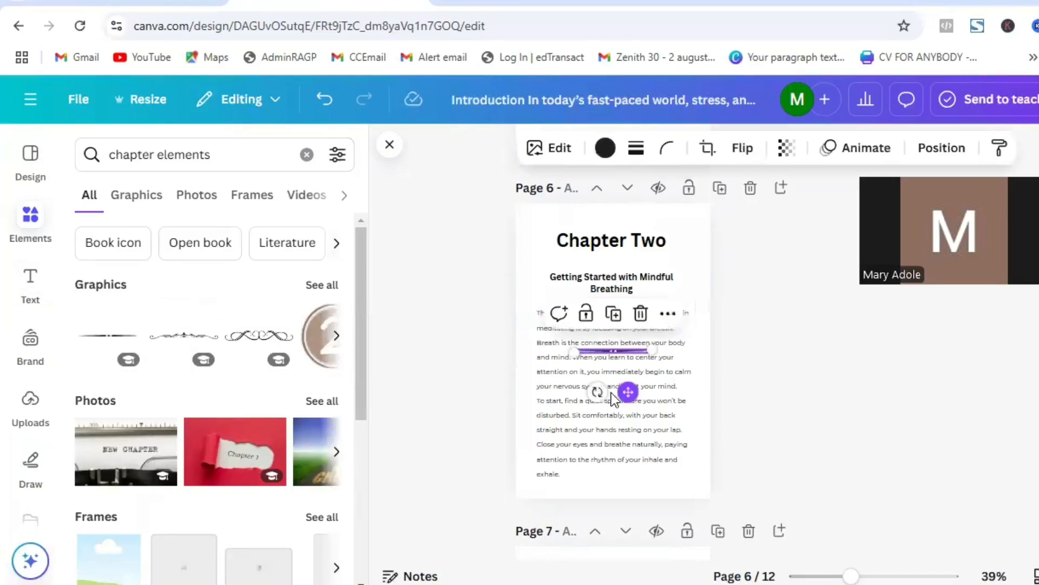
drag(628, 391, 624, 294)
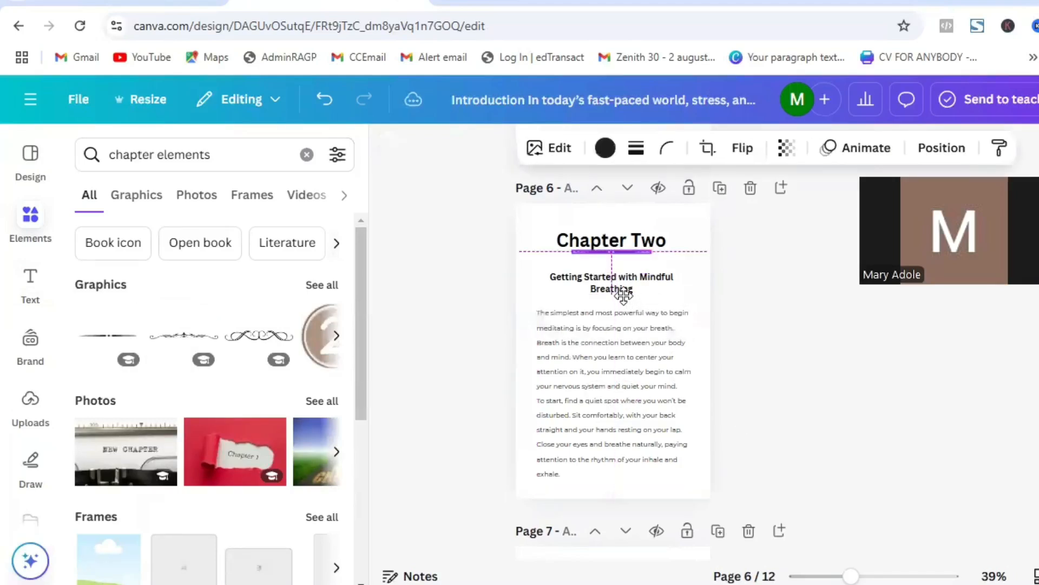
click(770, 288)
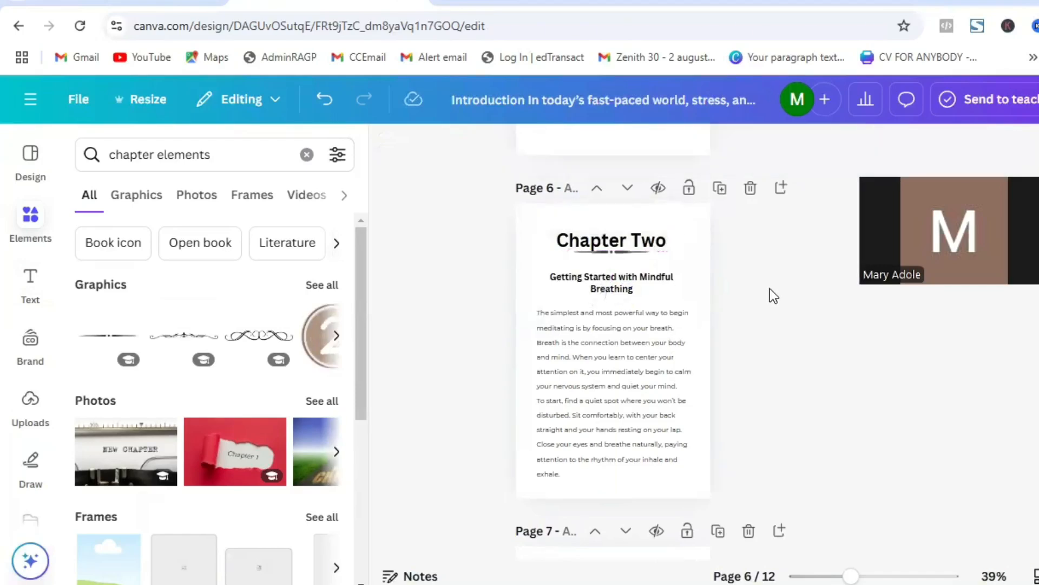
click(622, 237)
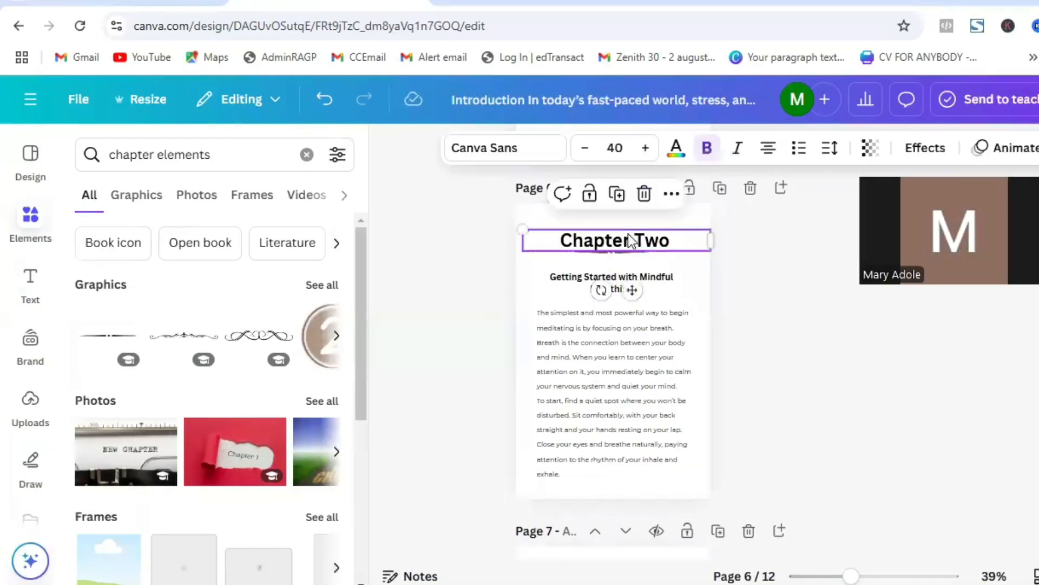
click(818, 277)
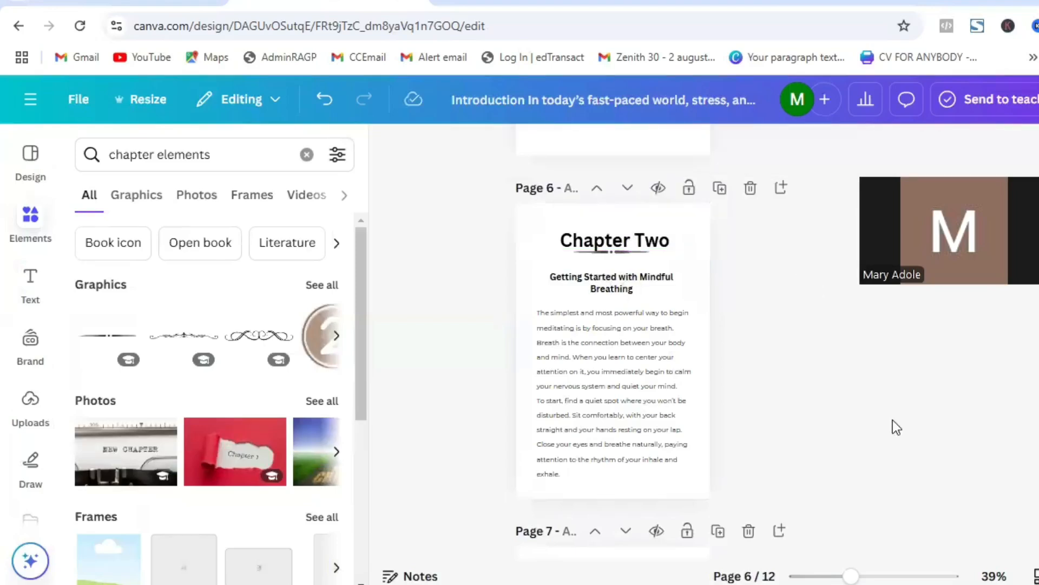
Step: Lower the Understanding Meditation subtitle and add the same divider under Chapter One
scroll(613, 352, up, 10)
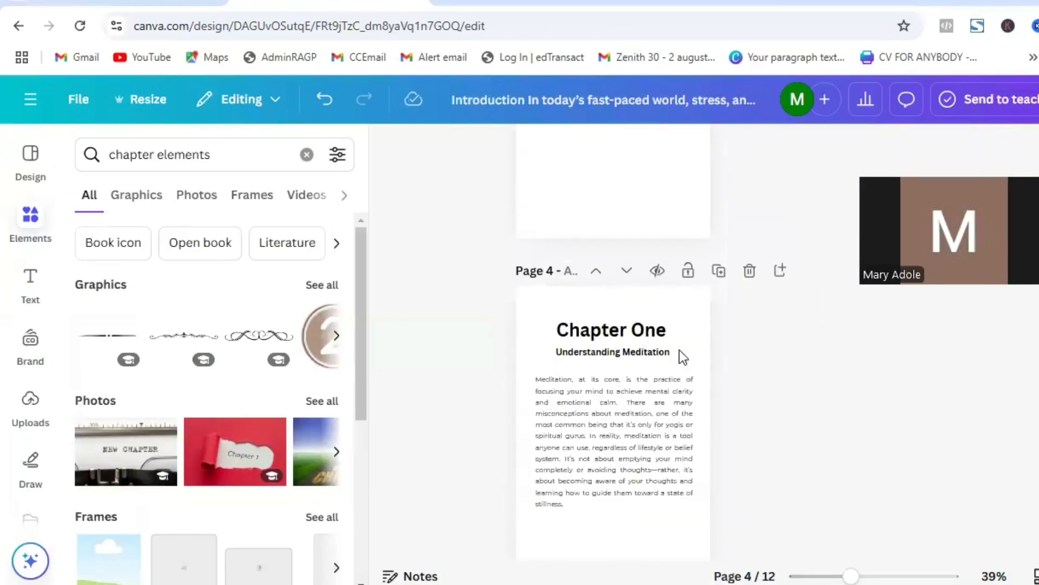
drag(680, 350, 658, 358)
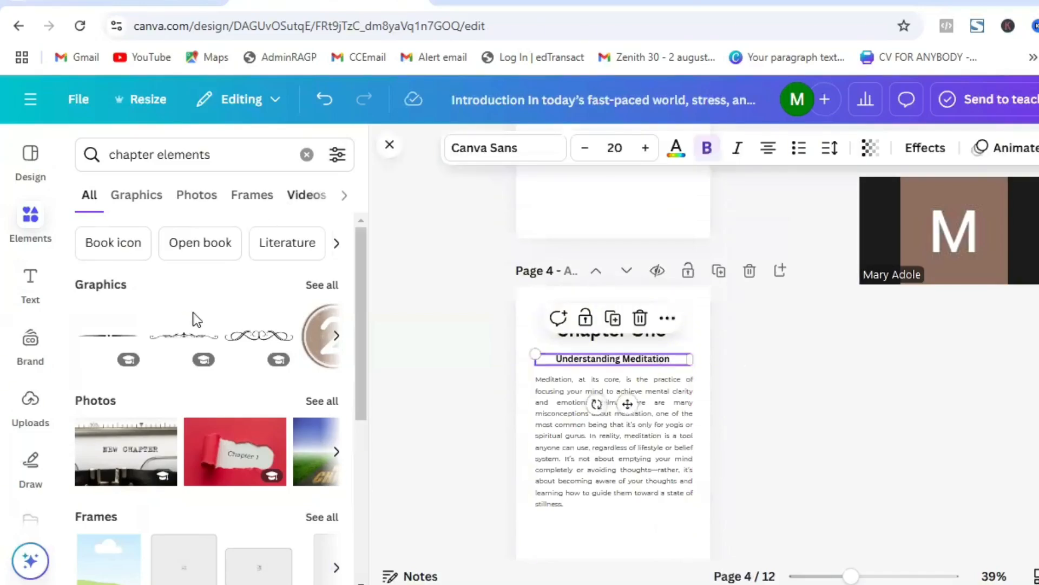
click(104, 343)
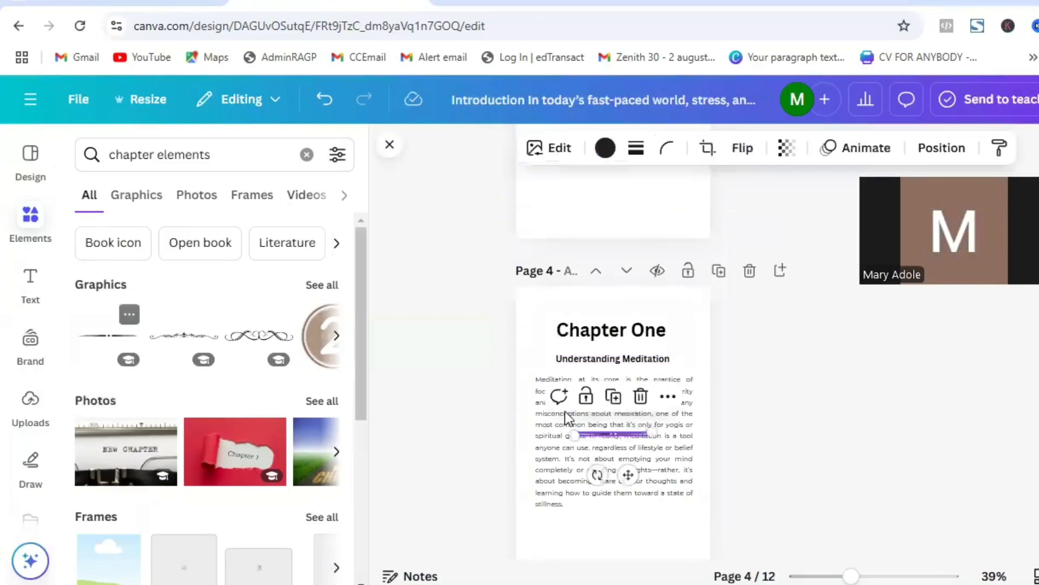
drag(652, 476, 644, 374)
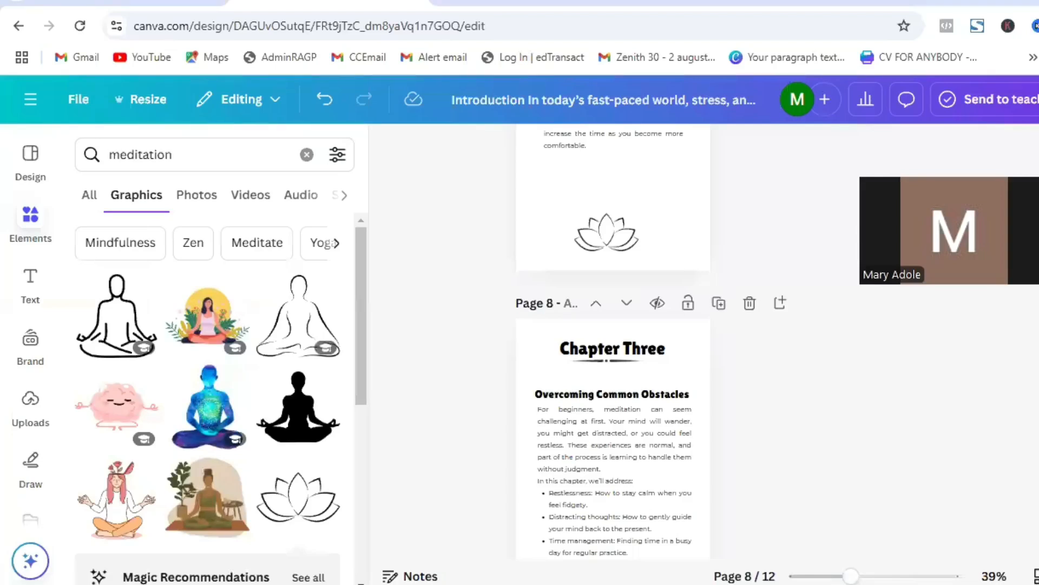
Step: Scroll through all twelve pages to review the book's layout
scroll(613, 347, up, 20)
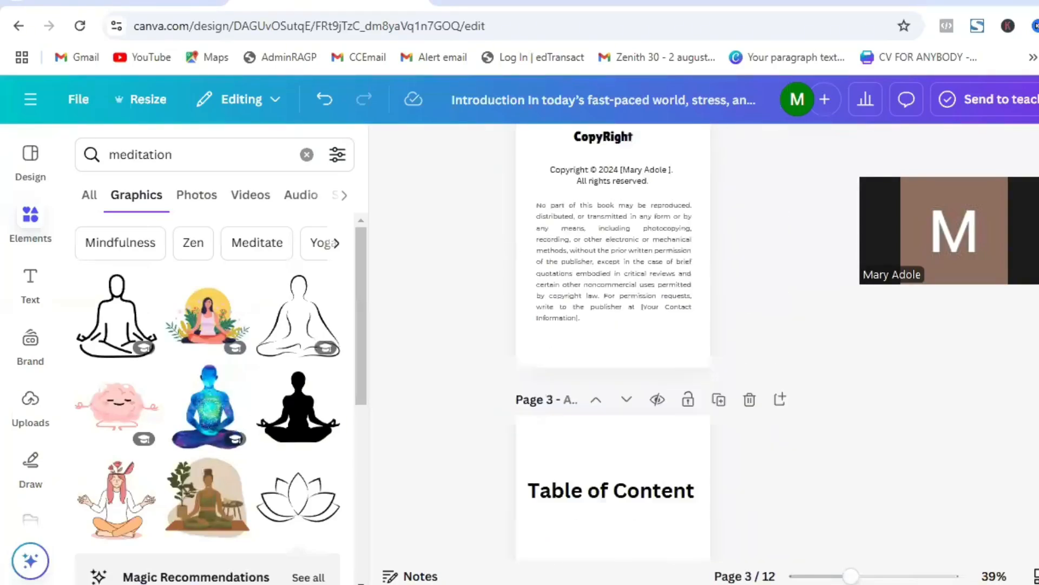
scroll(613, 347, up, 8)
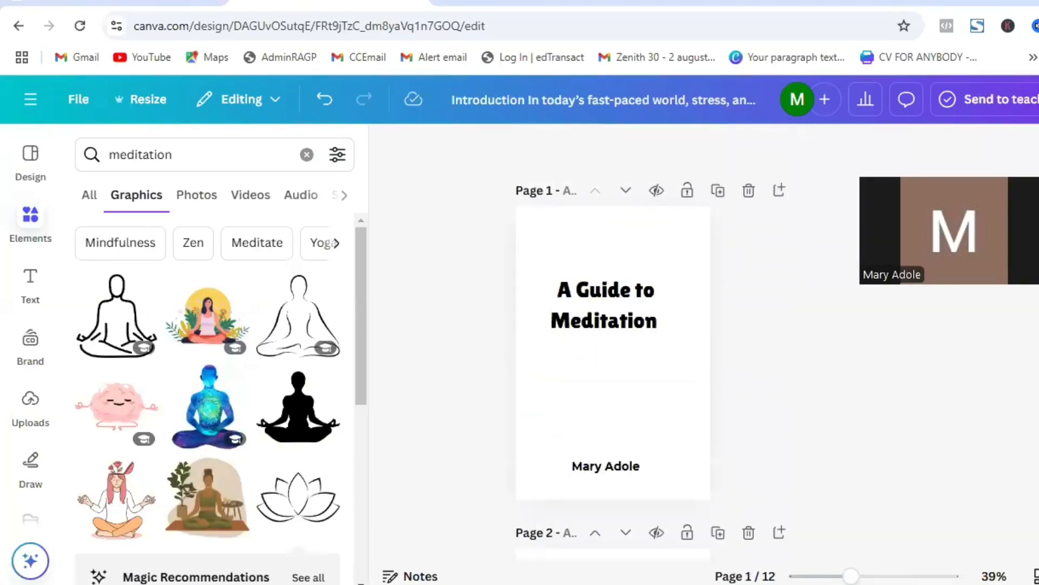
scroll(613, 346, down, 4)
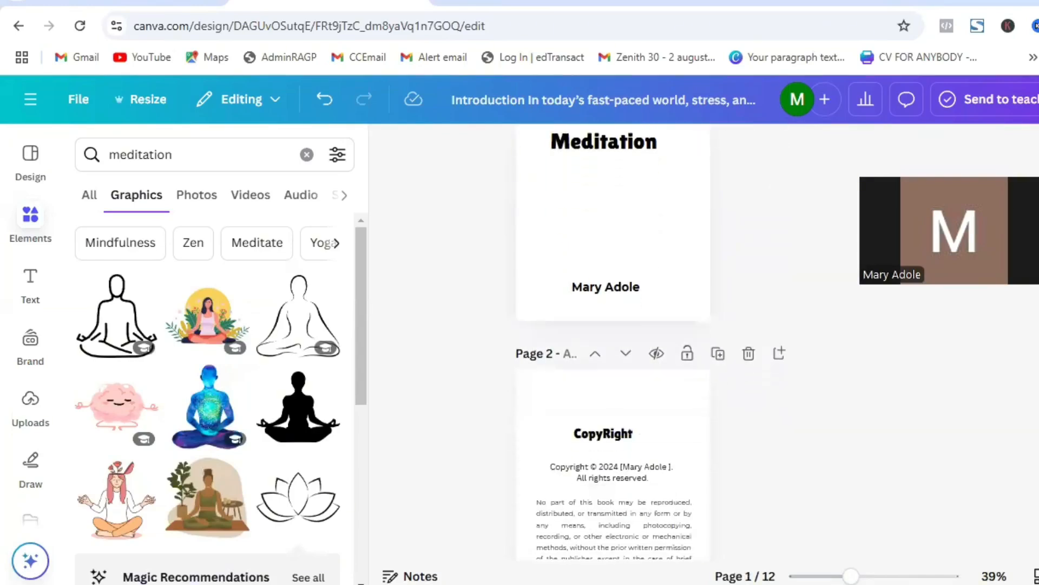
scroll(613, 347, down, 6)
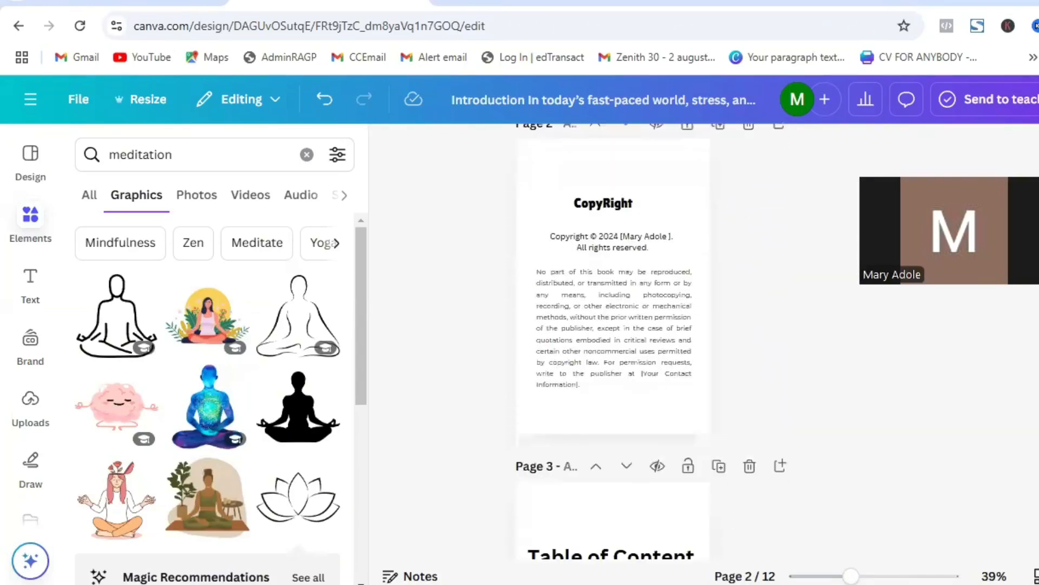
scroll(613, 346, down, 4)
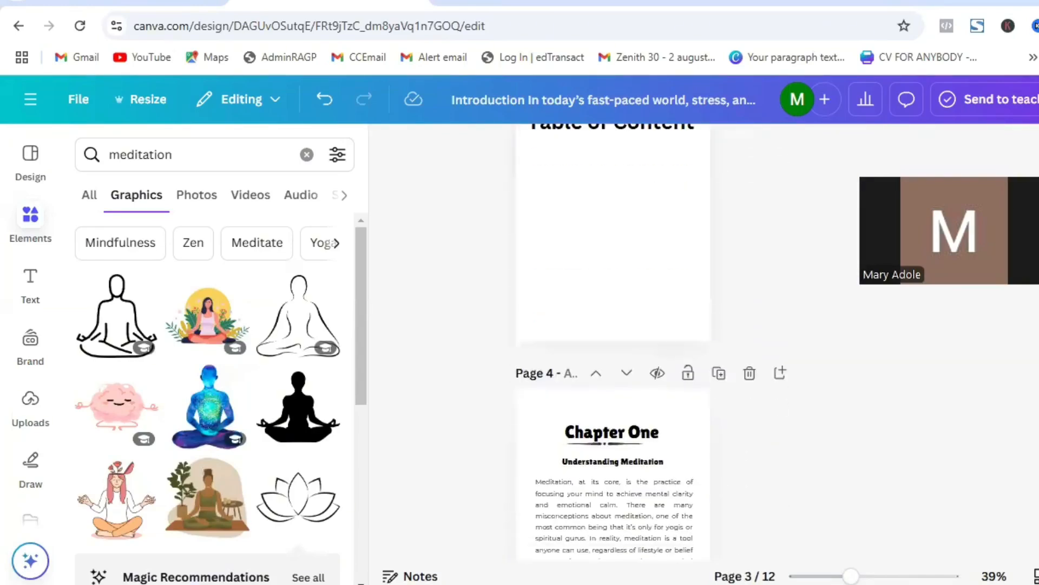
scroll(613, 347, down, 4)
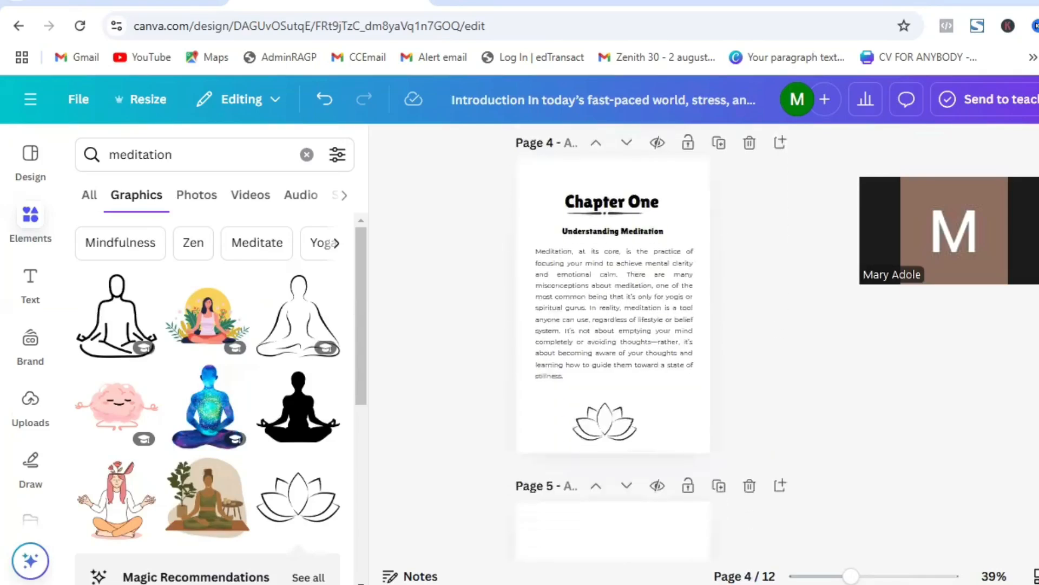
scroll(613, 347, down, 1)
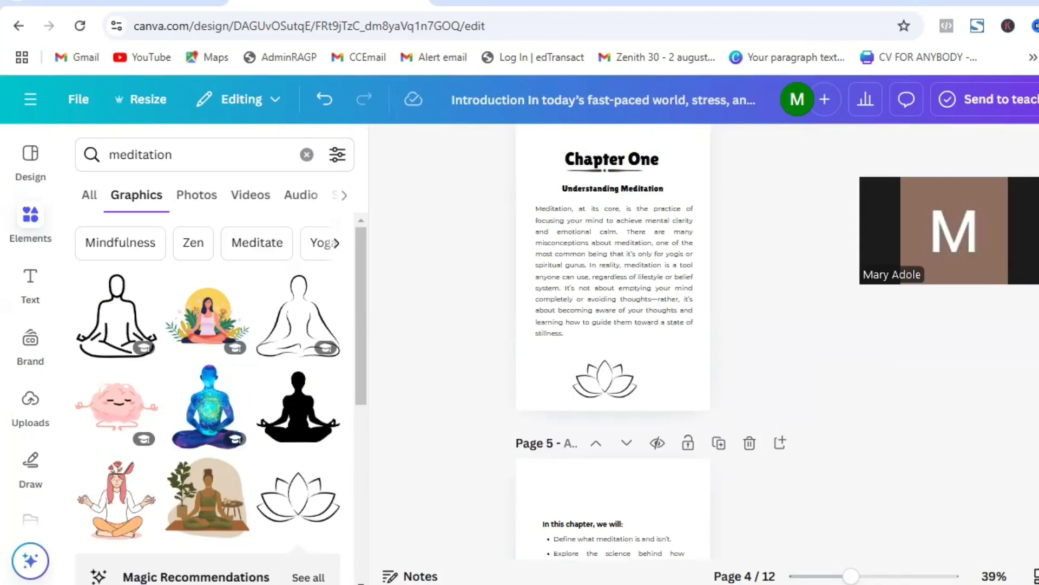
scroll(611, 341, down, 5)
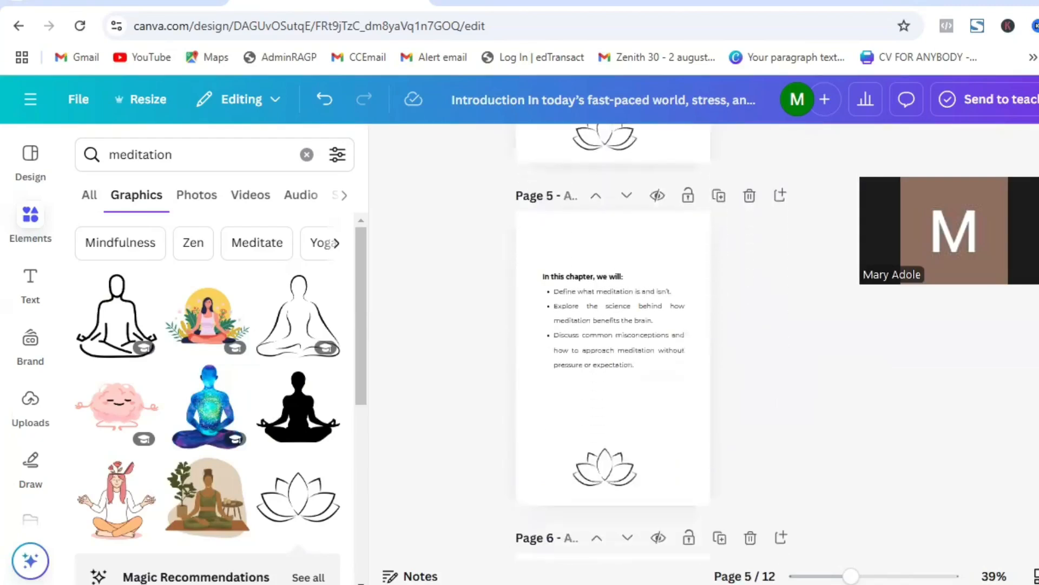
scroll(612, 341, down, 8)
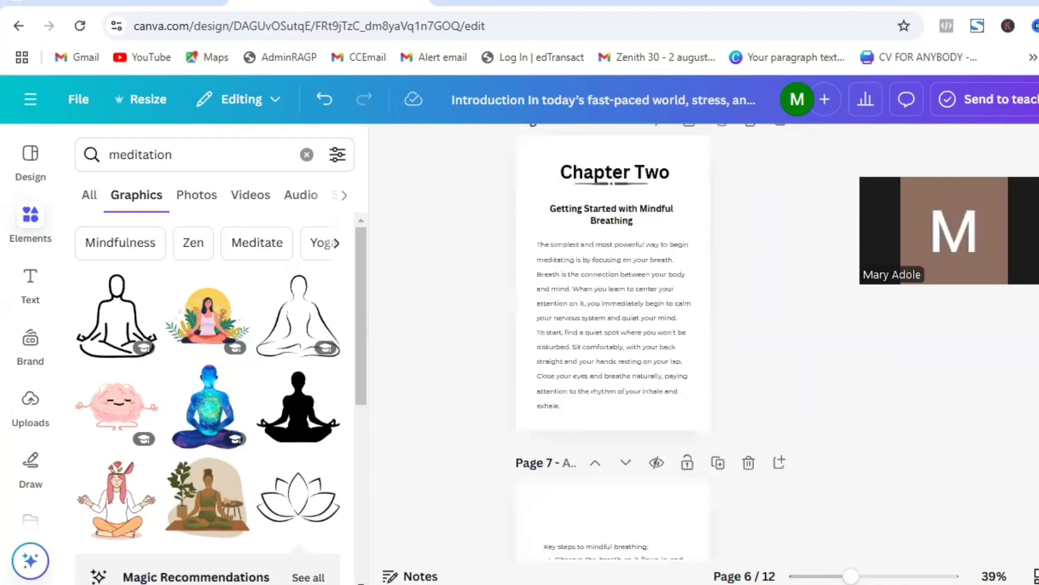
scroll(667, 340, up, 1)
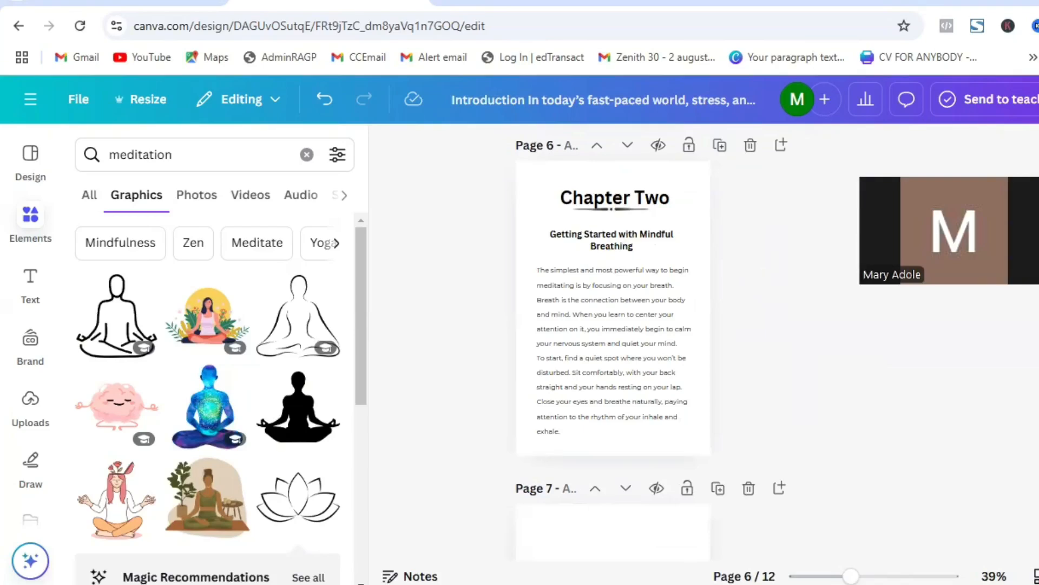
scroll(613, 341, down, 10)
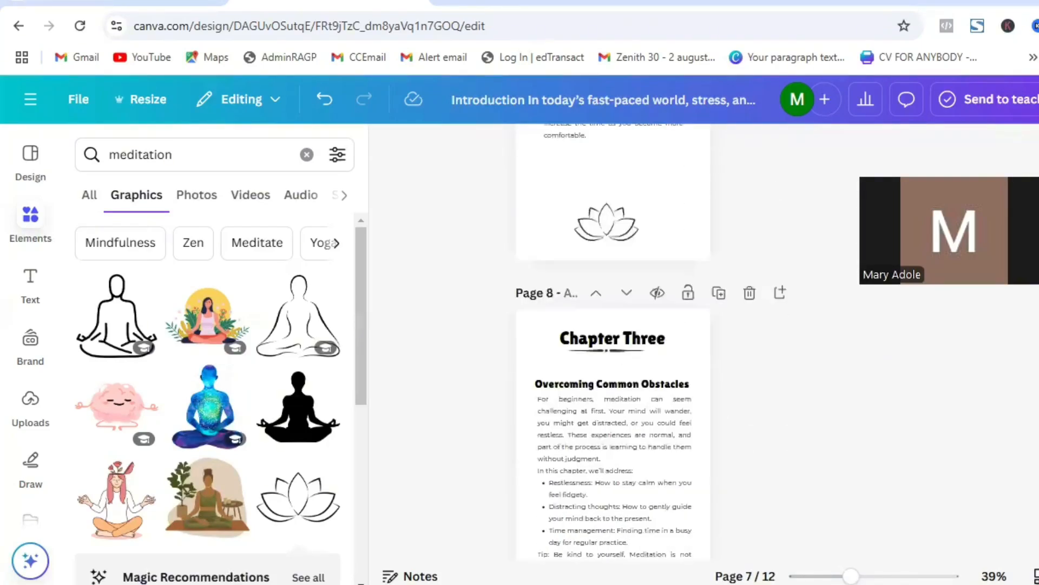
scroll(613, 352, down, 8)
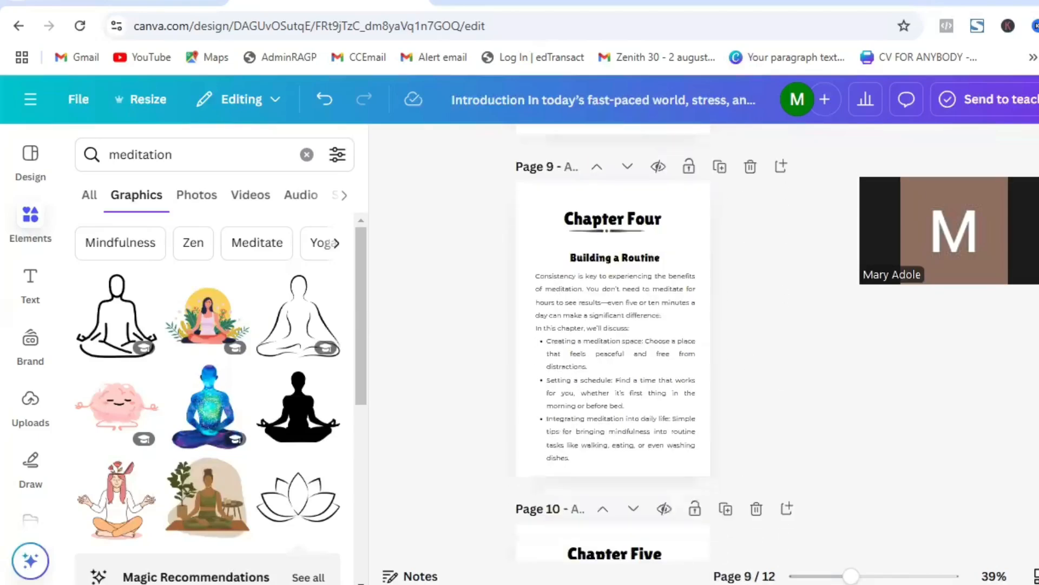
scroll(613, 341, down, 7)
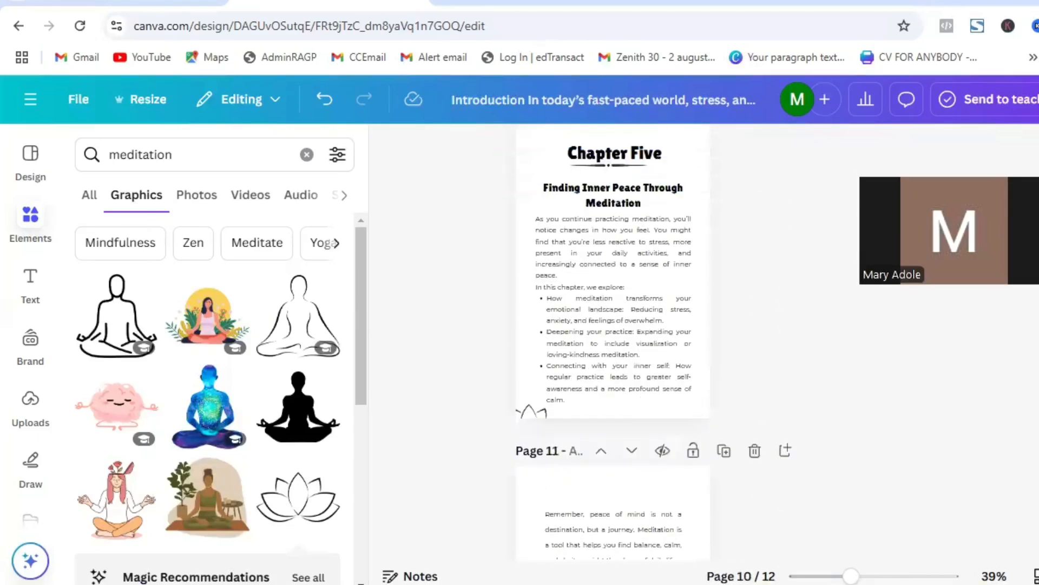
scroll(613, 341, down, 10)
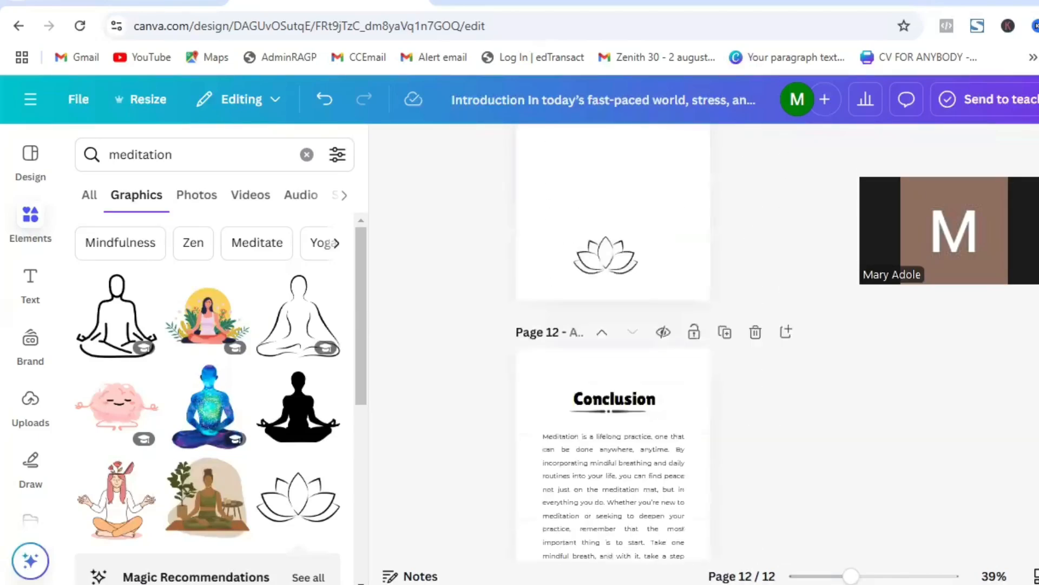
scroll(613, 341, down, 2)
scroll(613, 341, up, 8)
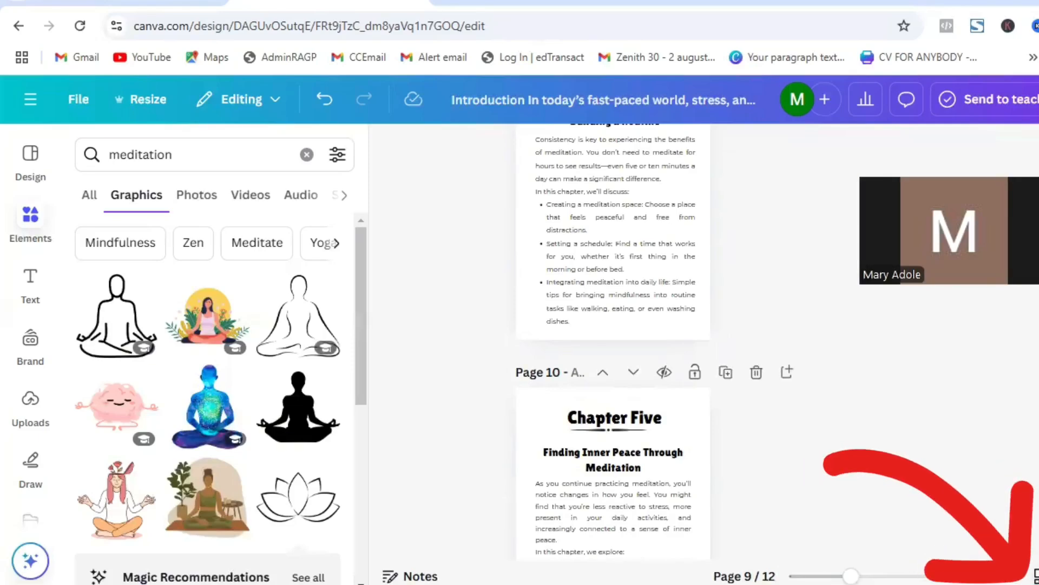
Step: Check all pages in Grid view, then return to the Table of Content page 3
click(1035, 576)
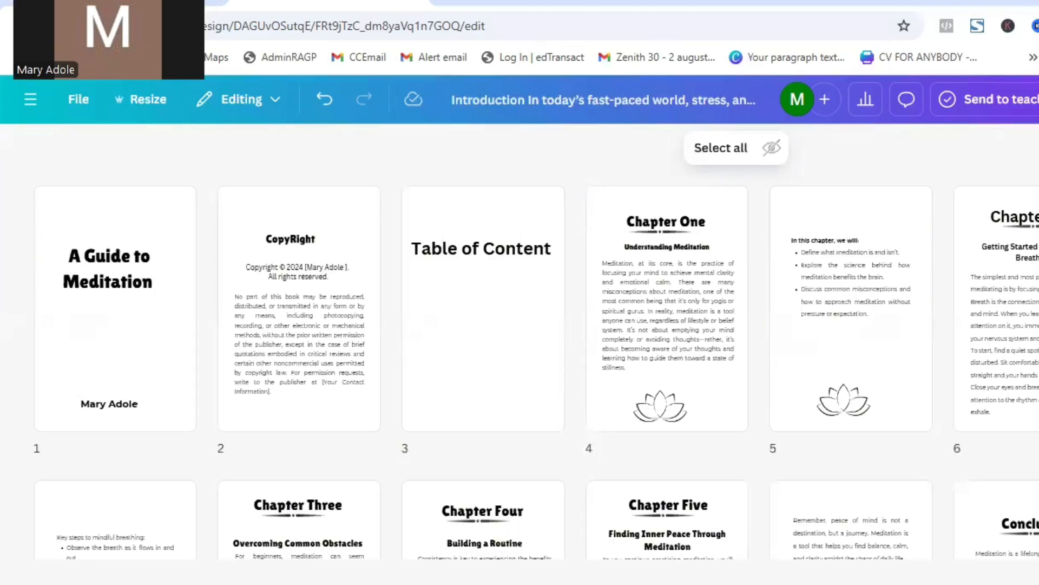
key(Escape)
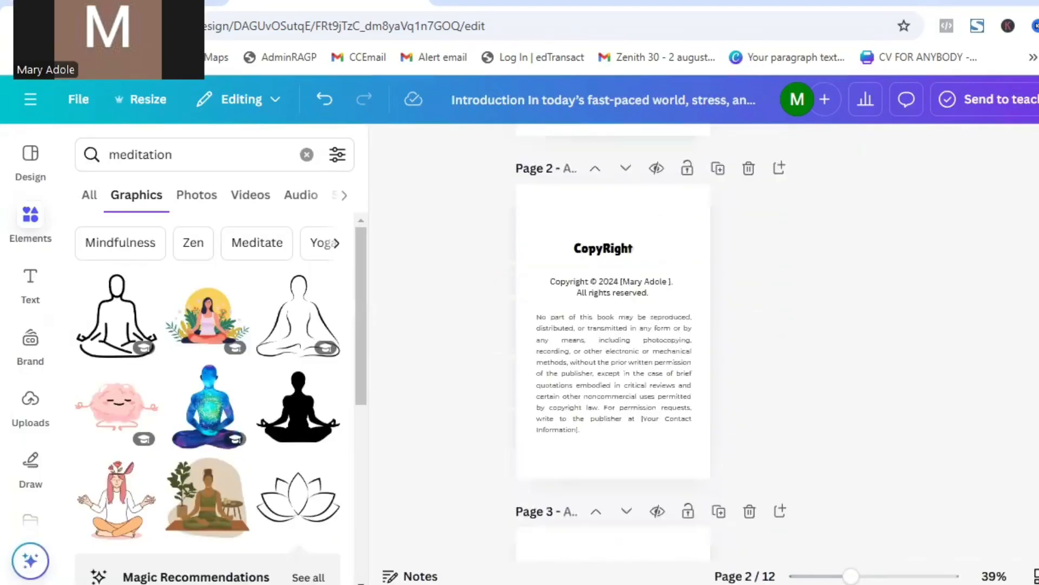
scroll(612, 341, down, 7)
scroll(698, 251, down, 2)
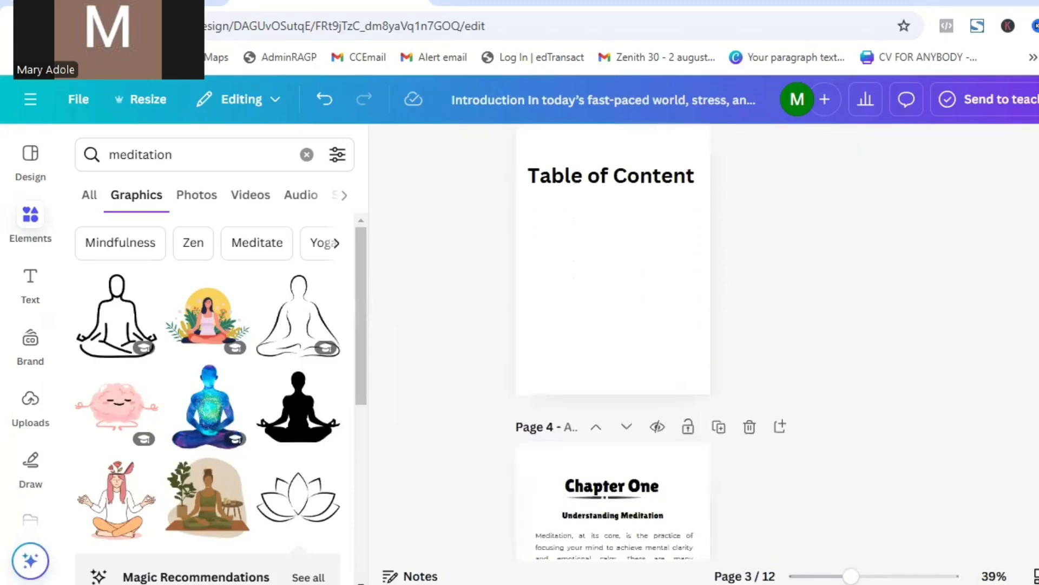
Step: Add a subheading box just below the Table of Content title on page 3
click(30, 301)
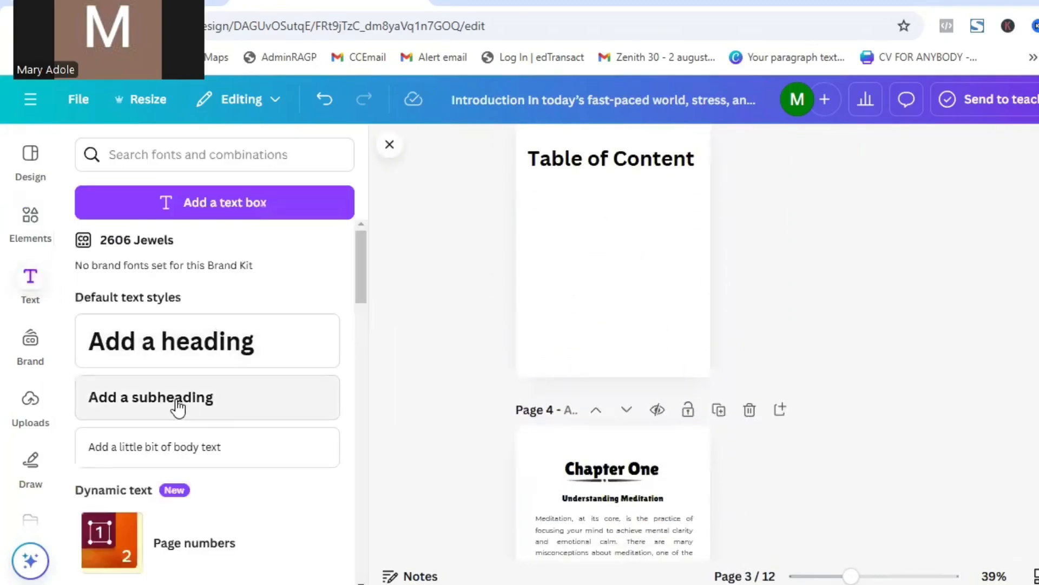
click(147, 405)
drag(629, 297, 594, 233)
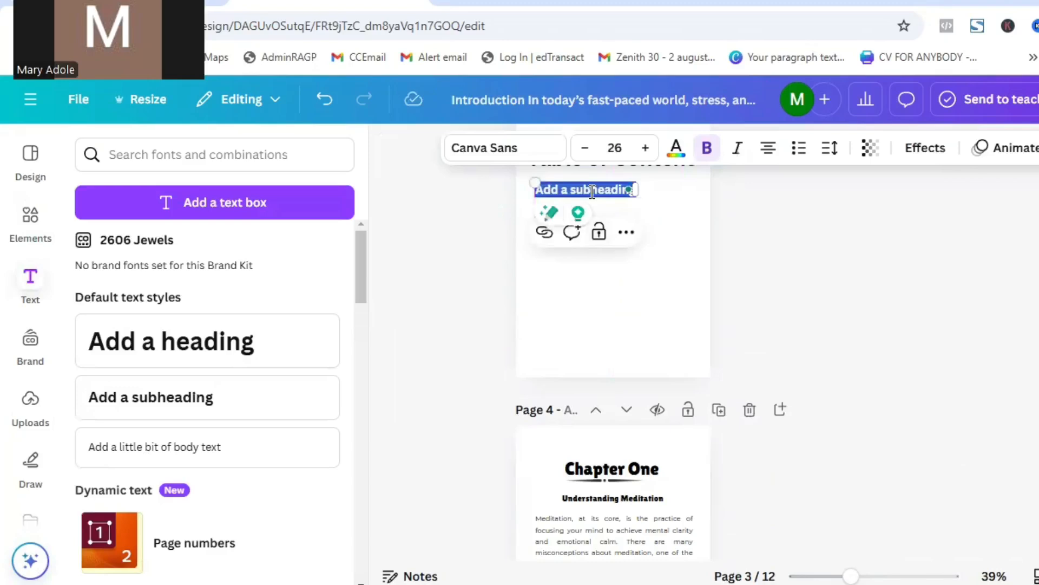
click(828, 301)
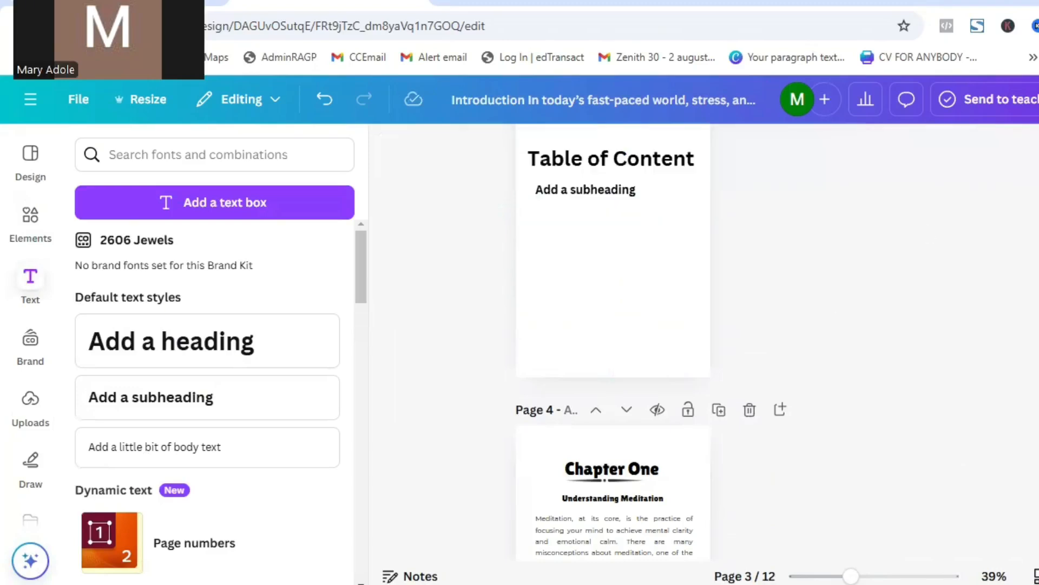
Step: Replace the placeholder with 'CopyRight' and nudge that entry slightly down
scroll(614, 352, up, 10)
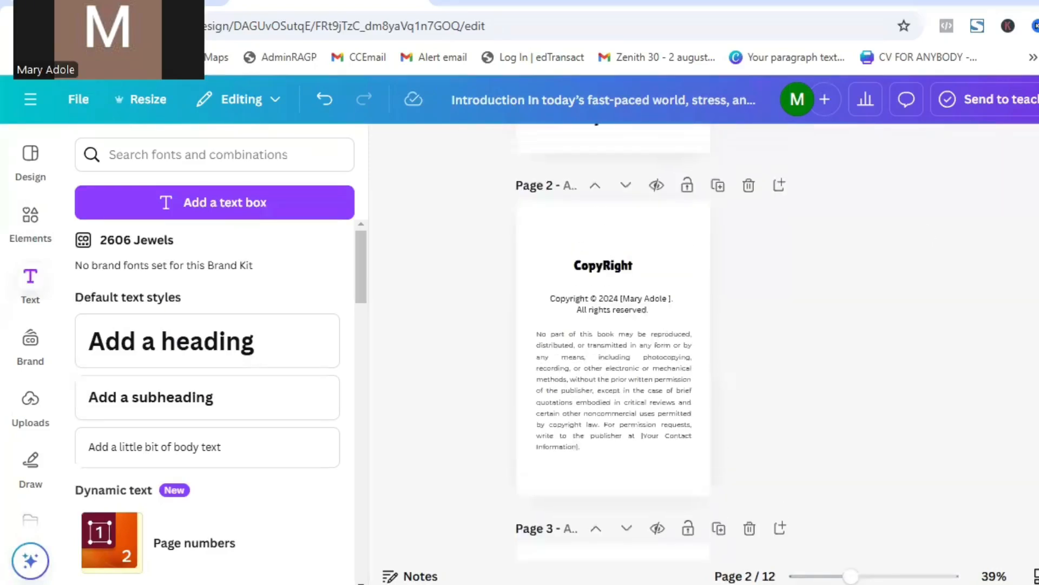
scroll(614, 352, up, 3)
scroll(614, 351, down, 7)
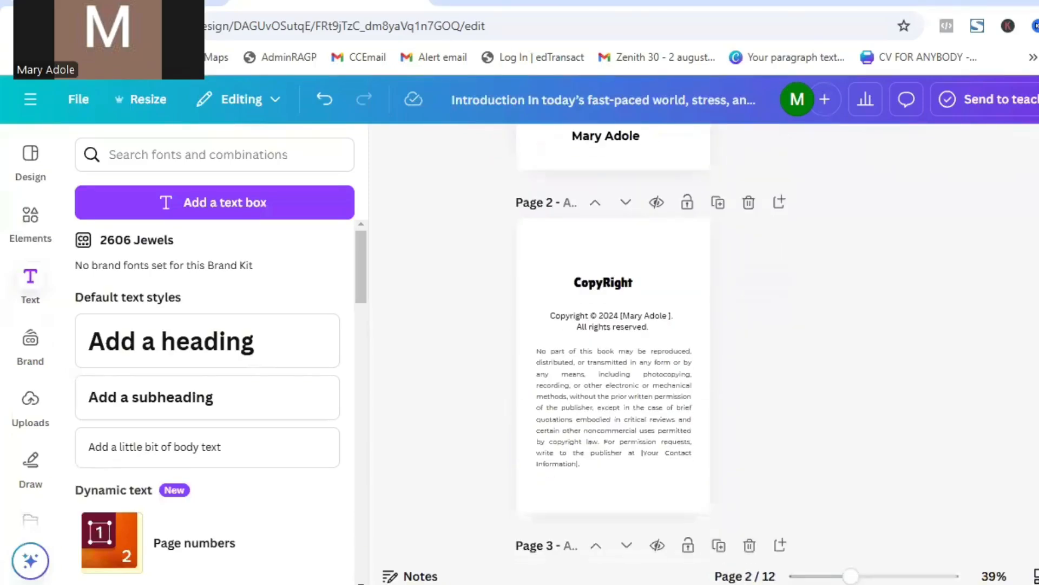
scroll(613, 352, up, 5)
scroll(613, 352, down, 5)
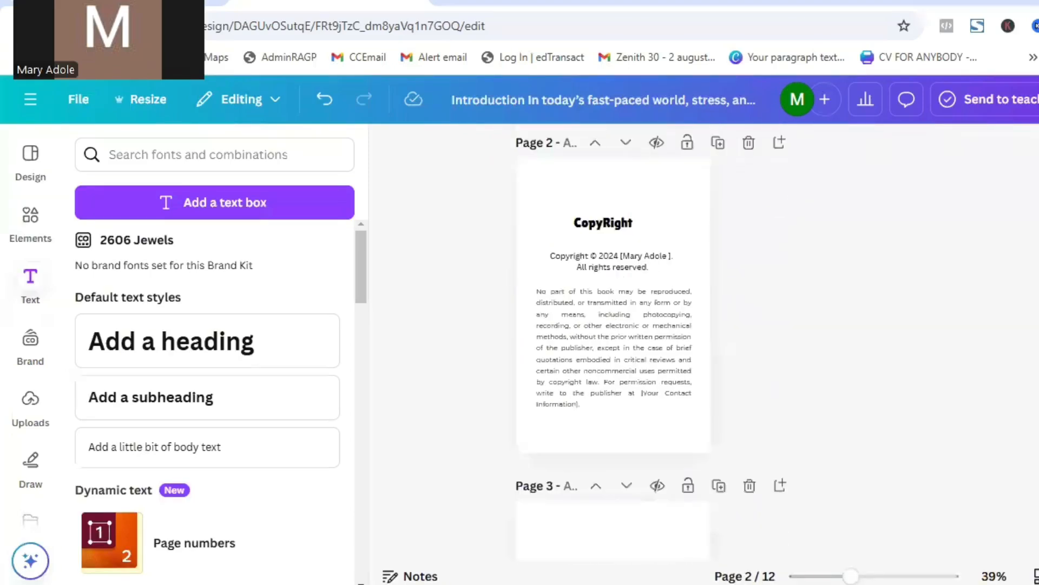
scroll(613, 352, up, 3)
scroll(613, 352, down, 8)
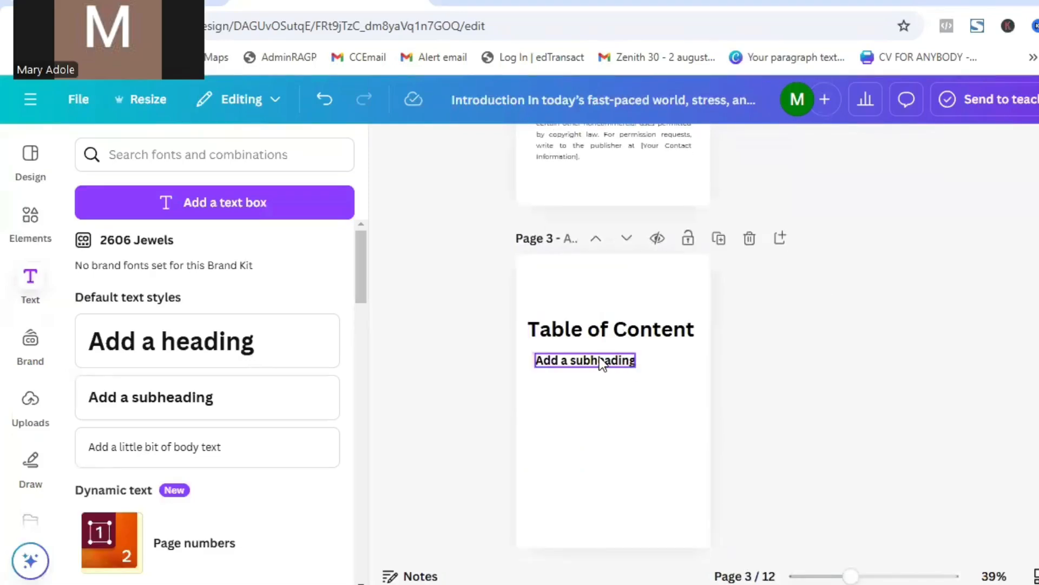
click(599, 358)
click(599, 357)
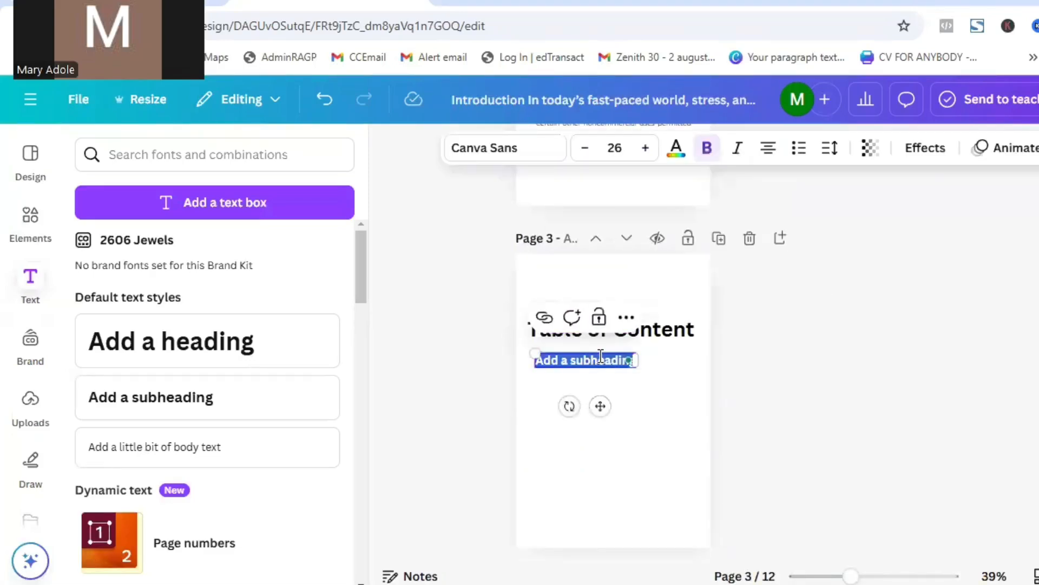
text(Cop)
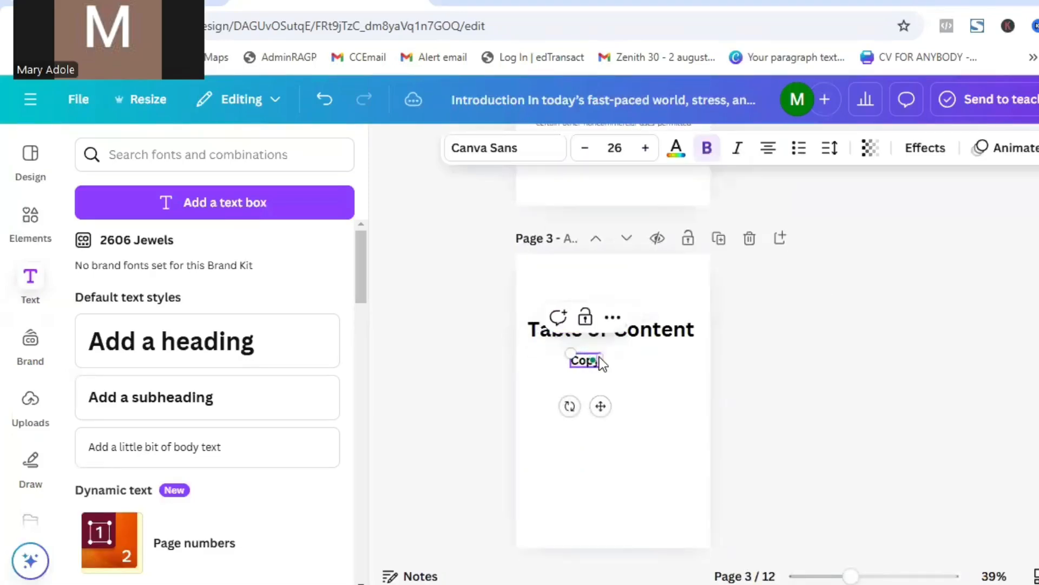
text(yRight)
click(650, 364)
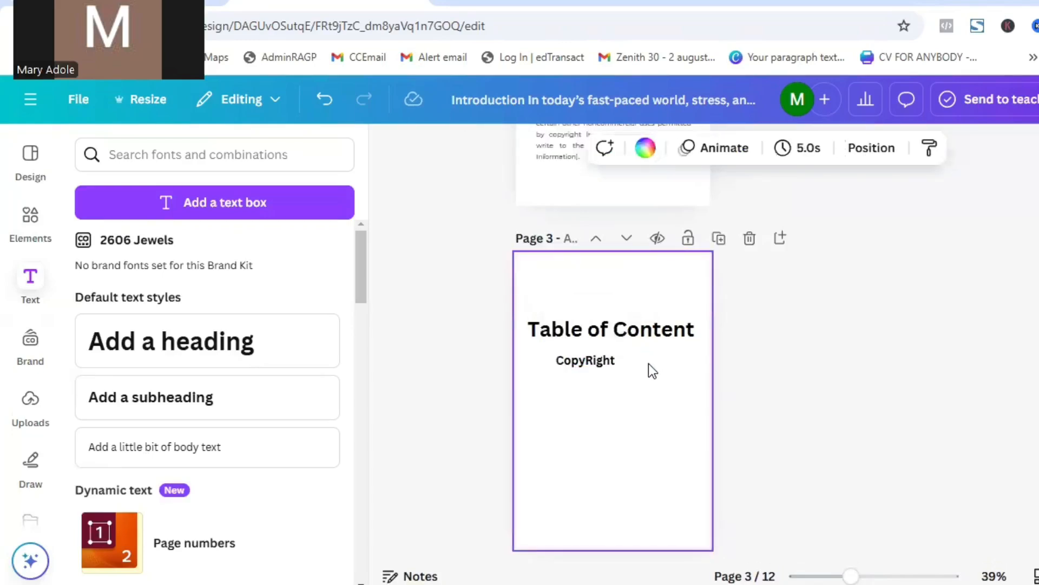
click(590, 360)
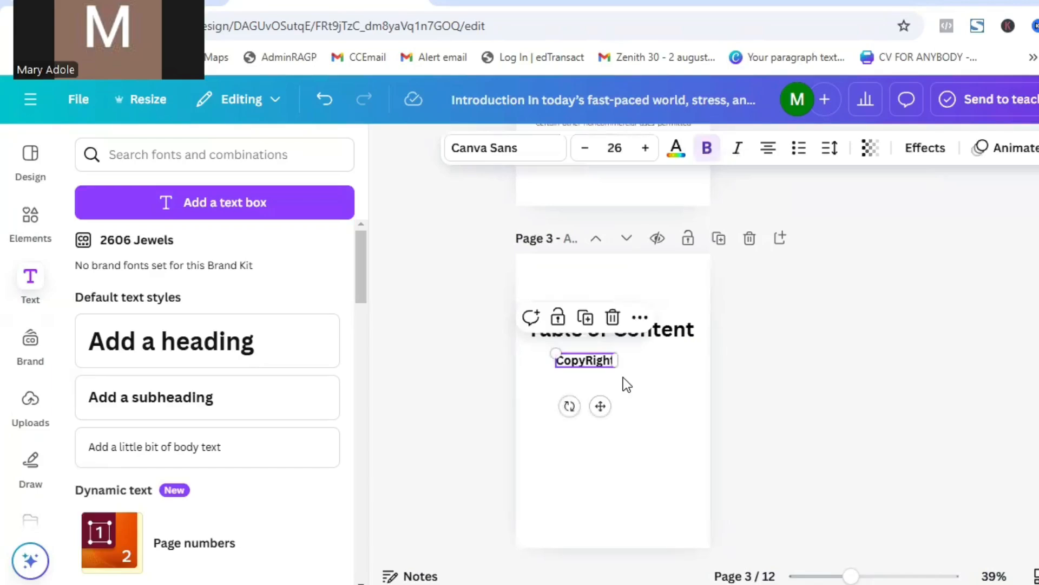
drag(600, 406, 600, 429)
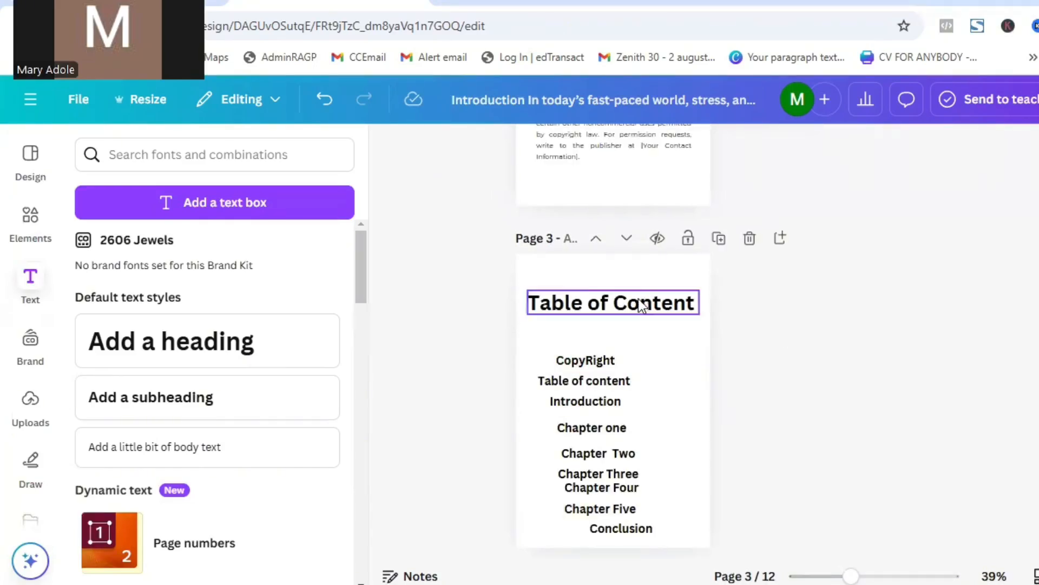
Step: Set the Table of Content heading to Lilita One at size 40 and move CopyRight up beneath it
click(618, 303)
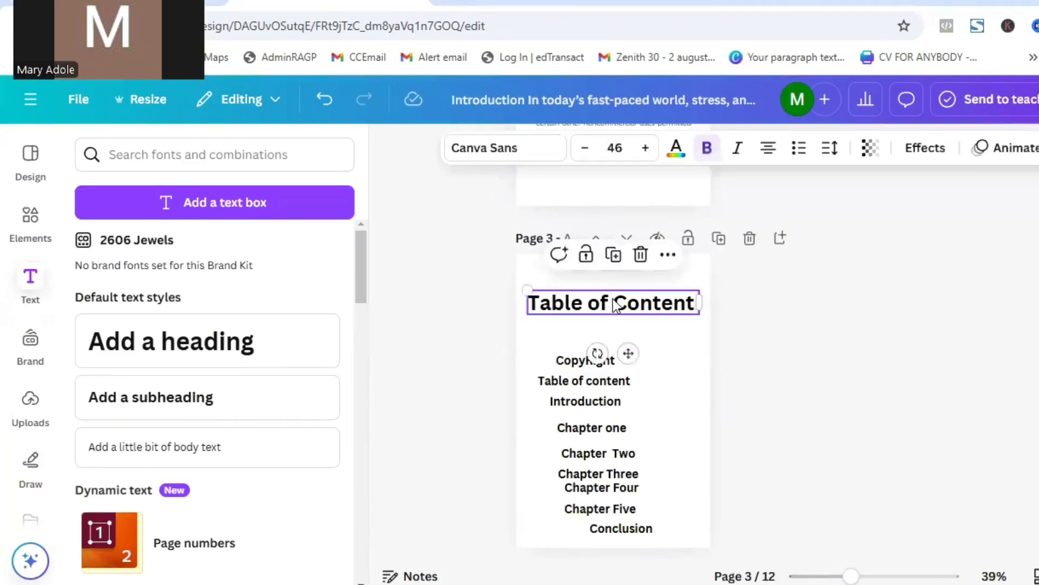
click(613, 147)
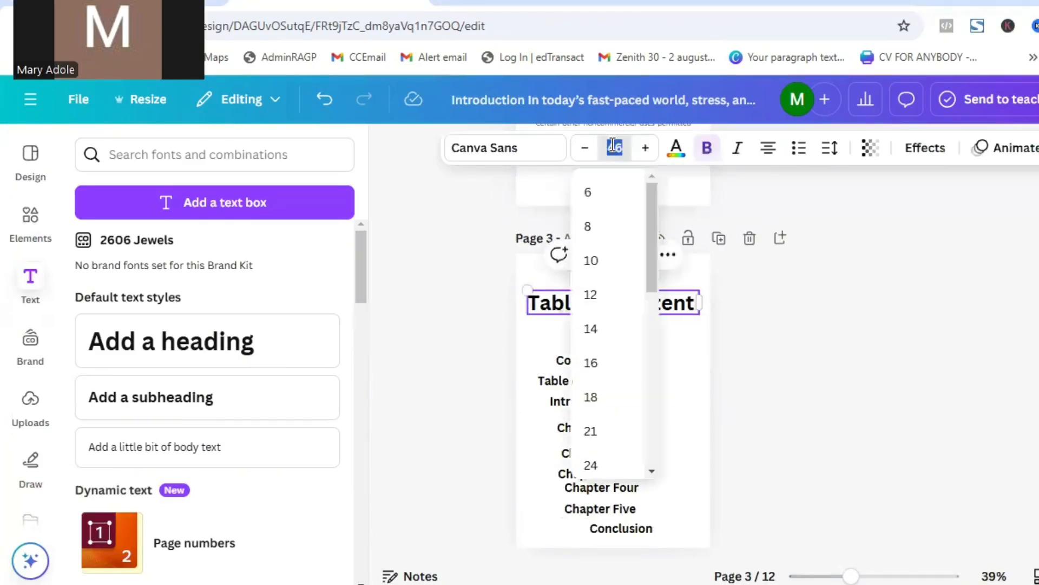
text(40)
key(Return)
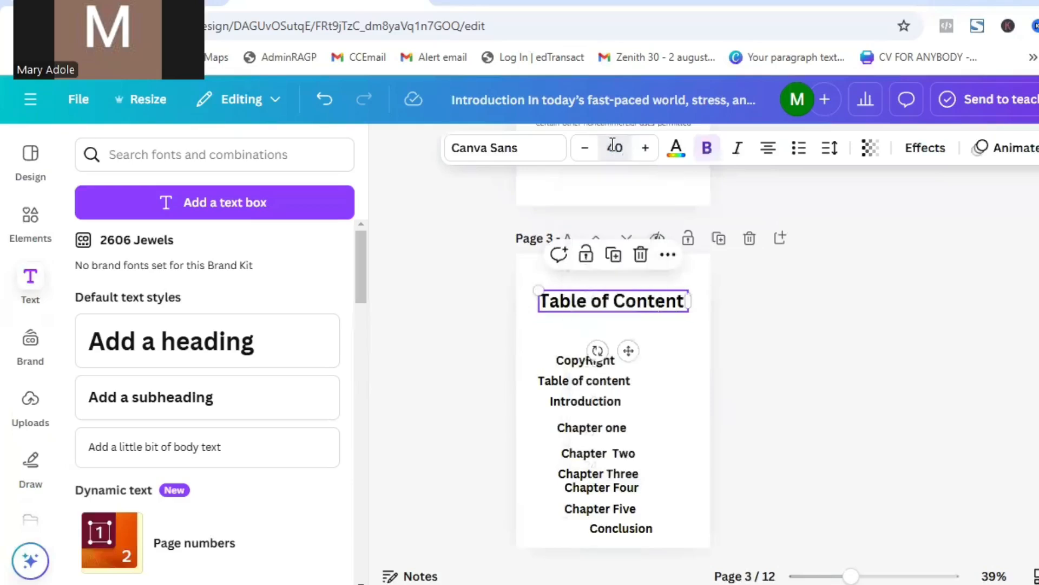
click(509, 150)
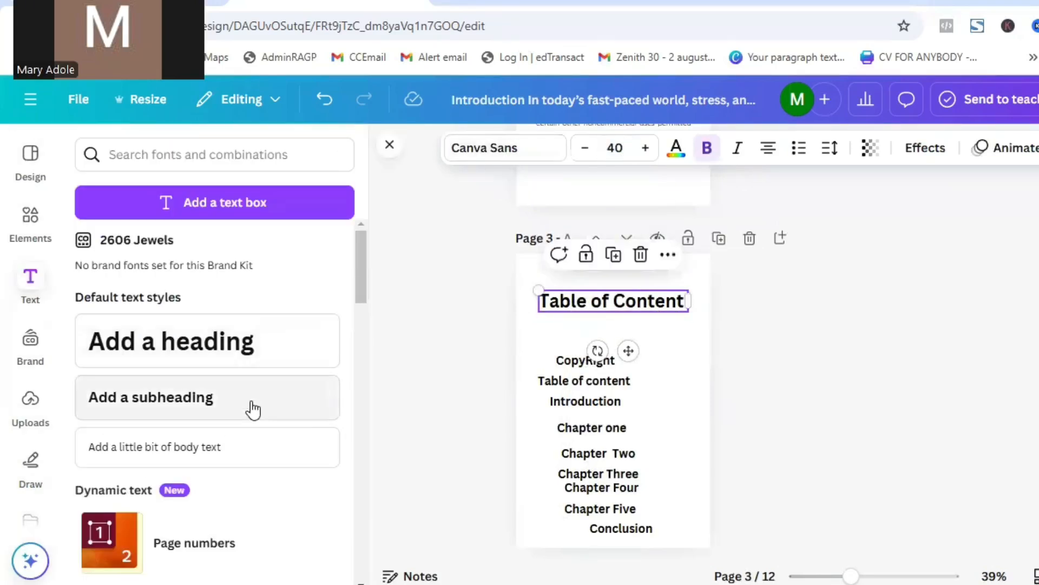
click(489, 154)
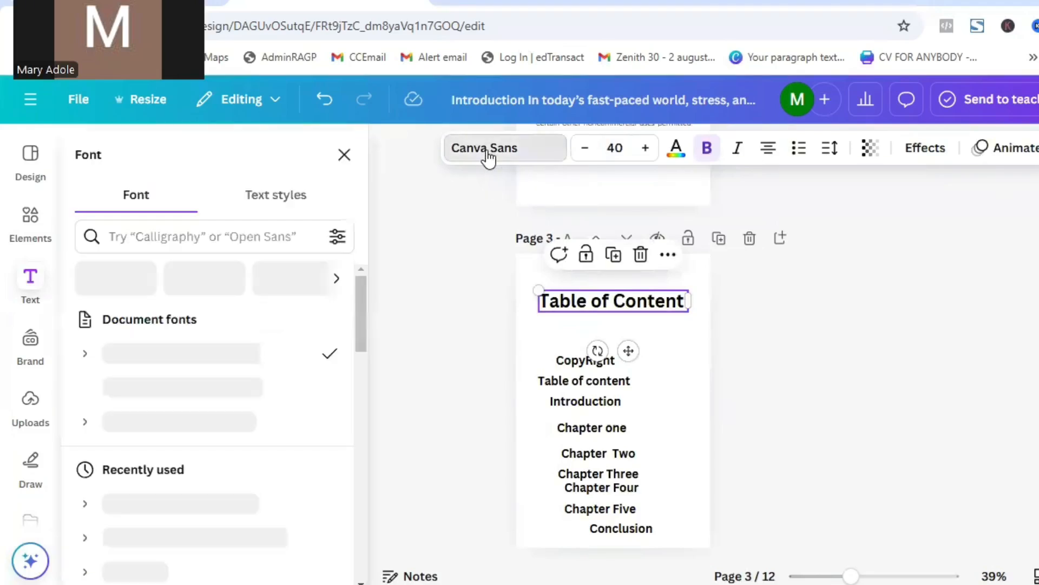
click(152, 388)
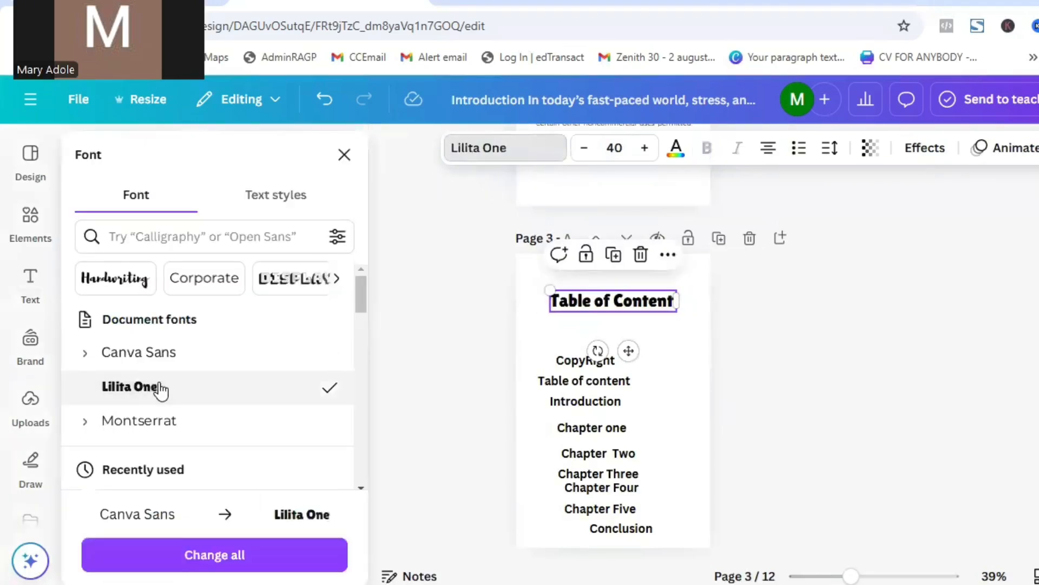
click(674, 346)
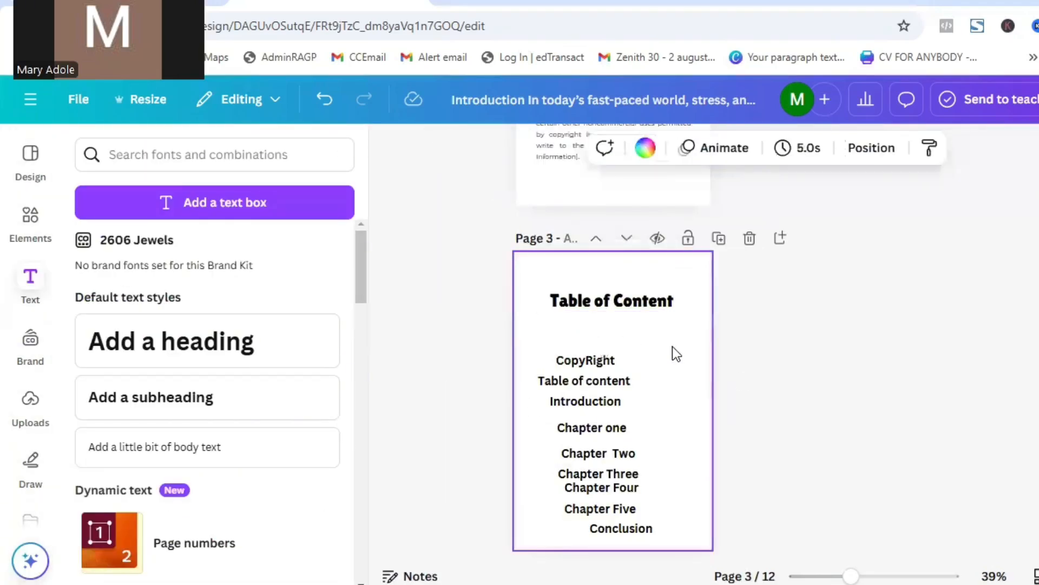
mouse_move(582, 361)
mouse_down()
mouse_move(582, 339)
mouse_move(569, 332)
mouse_move(595, 343)
mouse_move(585, 344)
mouse_up()
Step: Add dotted leaders '..........' to the CopyRight entry and shift it slightly right
click(578, 337)
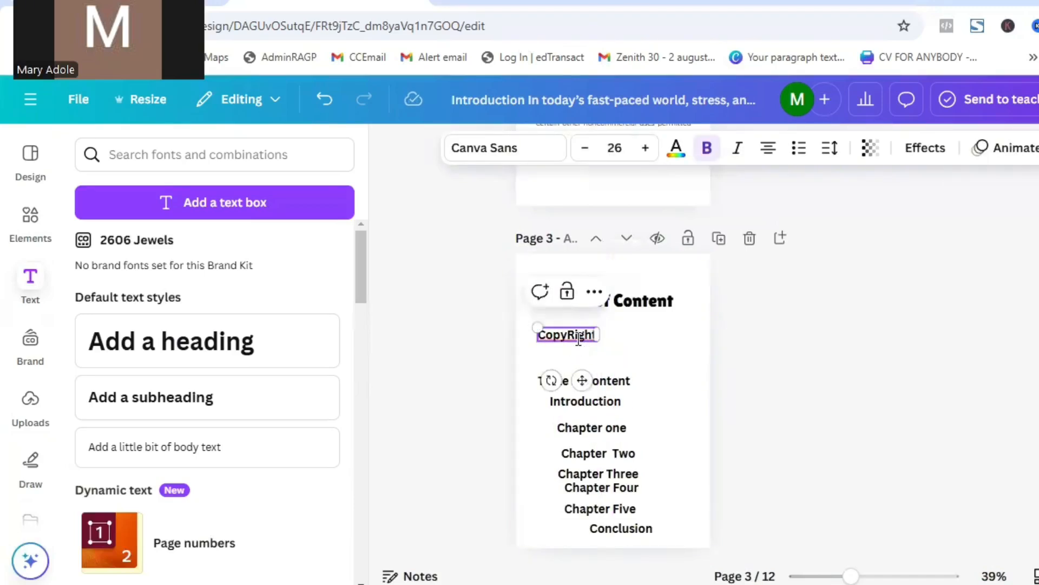
text(..........)
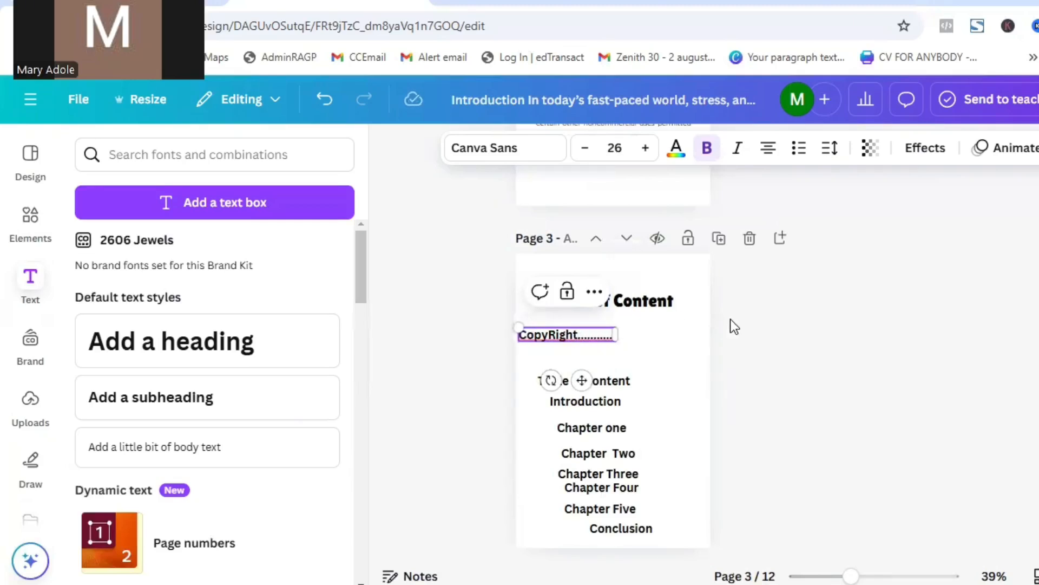
click(809, 327)
mouse_move(590, 344)
mouse_down()
mouse_move(614, 336)
mouse_move(602, 339)
mouse_up()
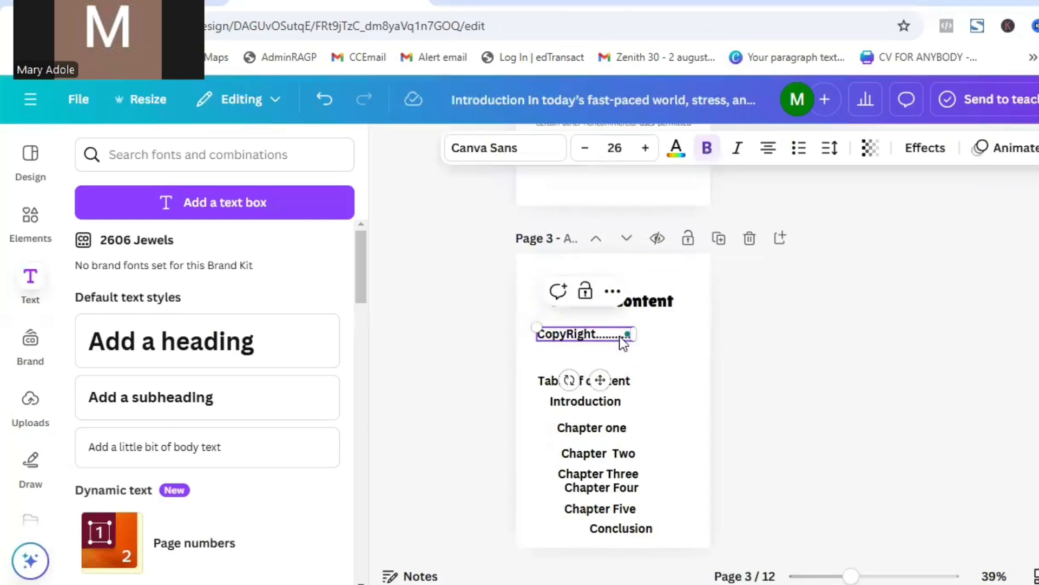
Step: Move the Table of content entry up and end it with '....3', raise Introduction, then open Share
click(641, 344)
drag(602, 380, 623, 359)
text(....)
text(3)
click(917, 334)
drag(556, 405, 548, 389)
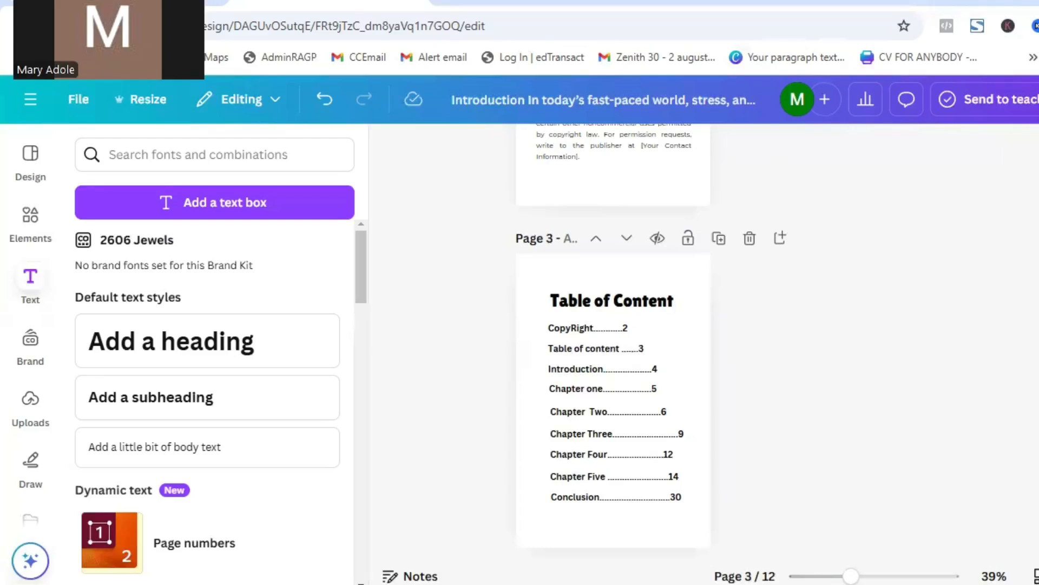
click(1037, 99)
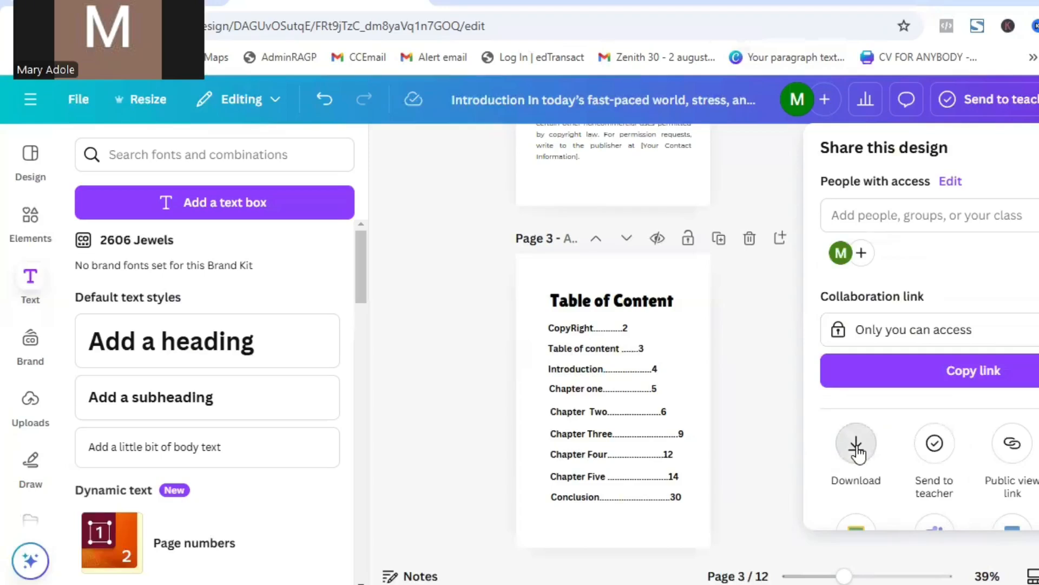
Step: Set the download file type to PDF Print for all 12 pages, keeping the RGB colour profile
click(857, 458)
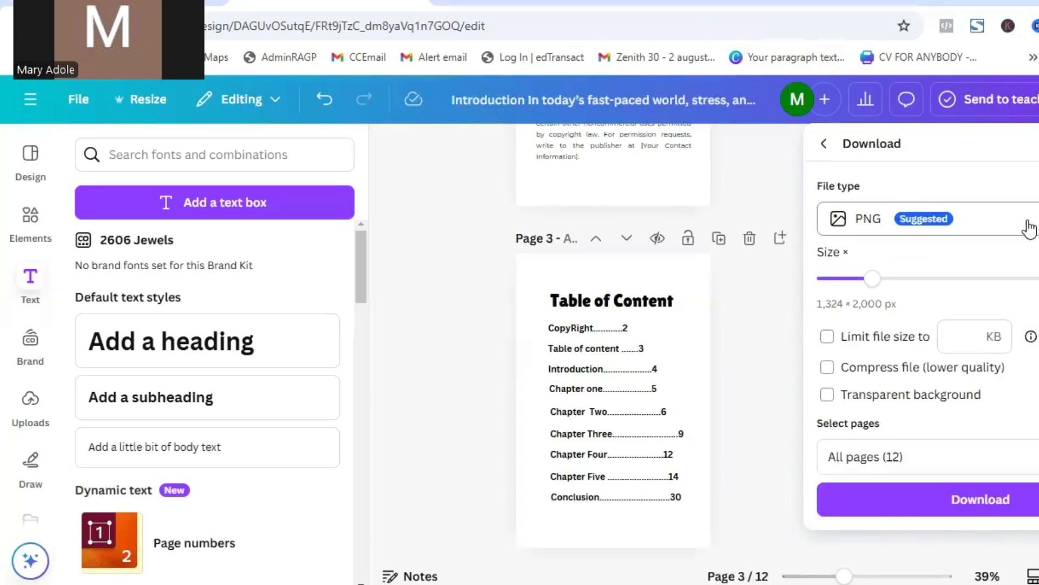
click(1010, 228)
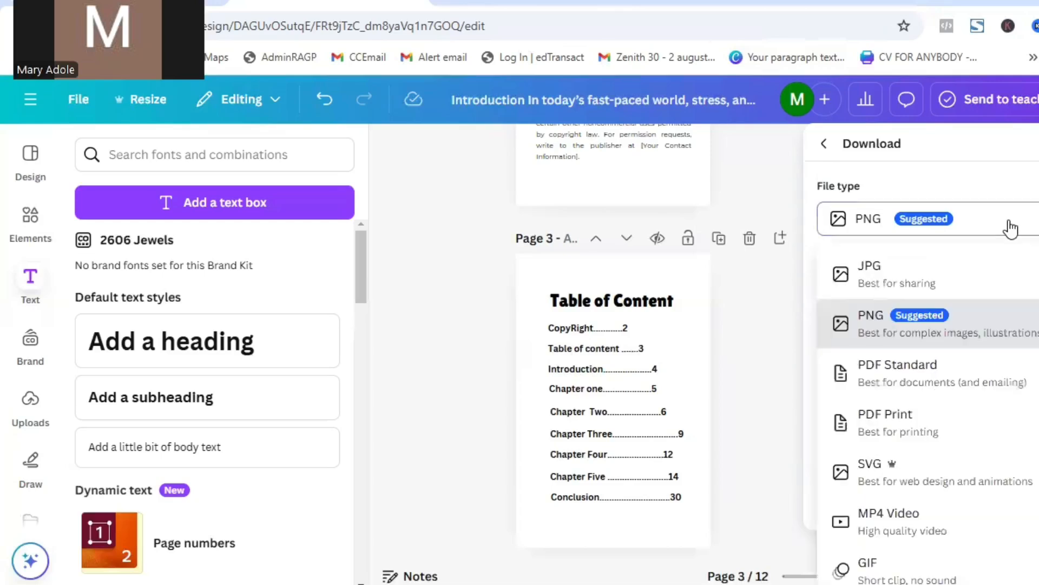
click(912, 433)
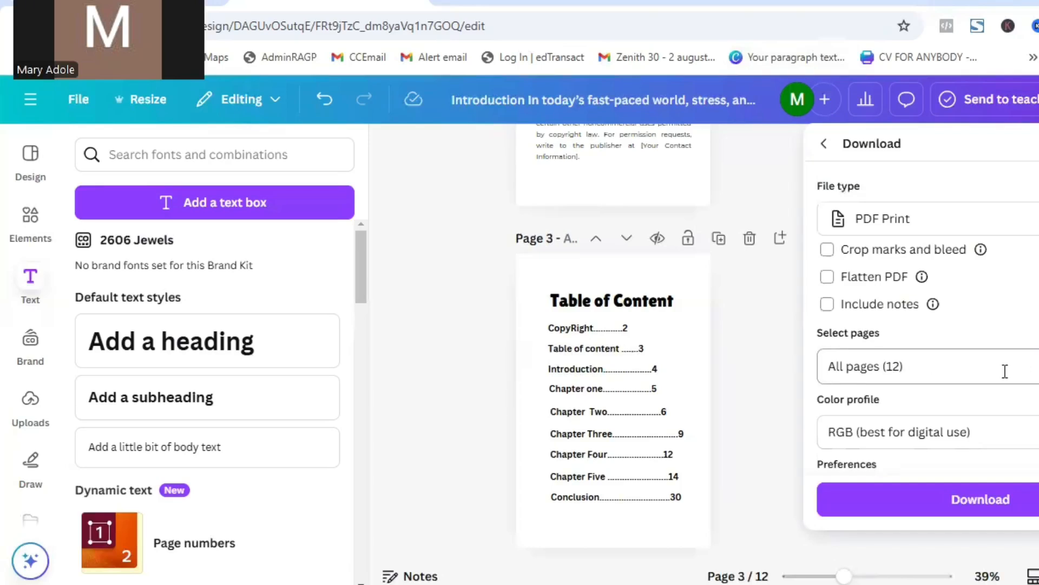
scroll(758, 340, down, 20)
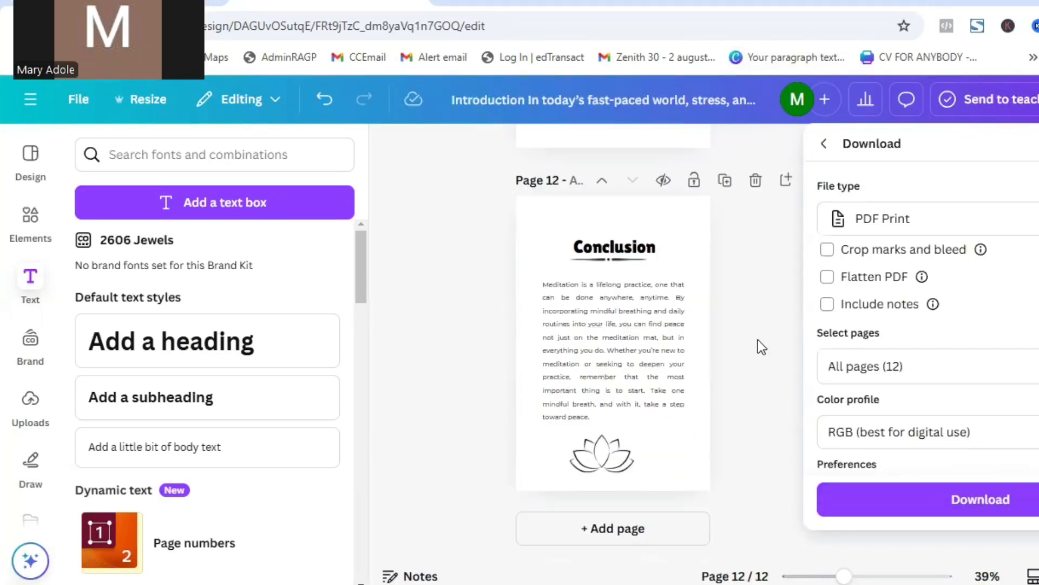